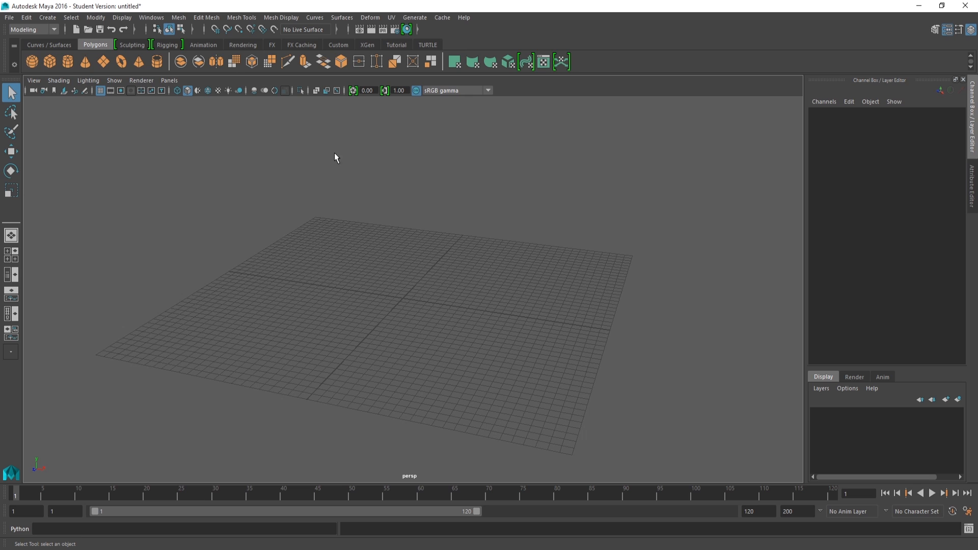
- Bring up the "Part 1: Legs" checklist in OneNote, review its tasks from model measurements to duplicating the leg, and close it
{"action": "left_click_drag", "start_coordinate": [360, 178], "coordinate": [350, 228], "text": "alt"}
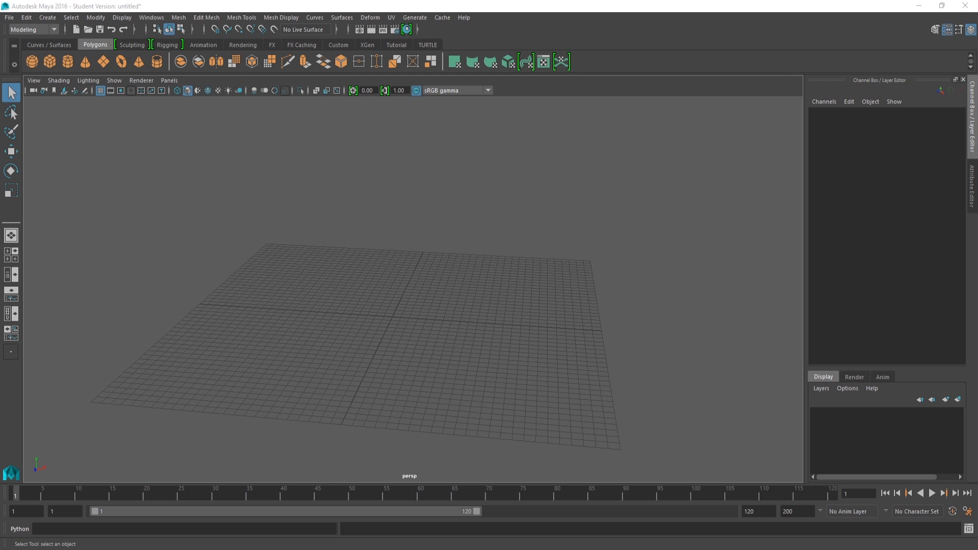
{"action": "left_click_drag", "start_coordinate": [977, 255], "coordinate": [373, 154]}
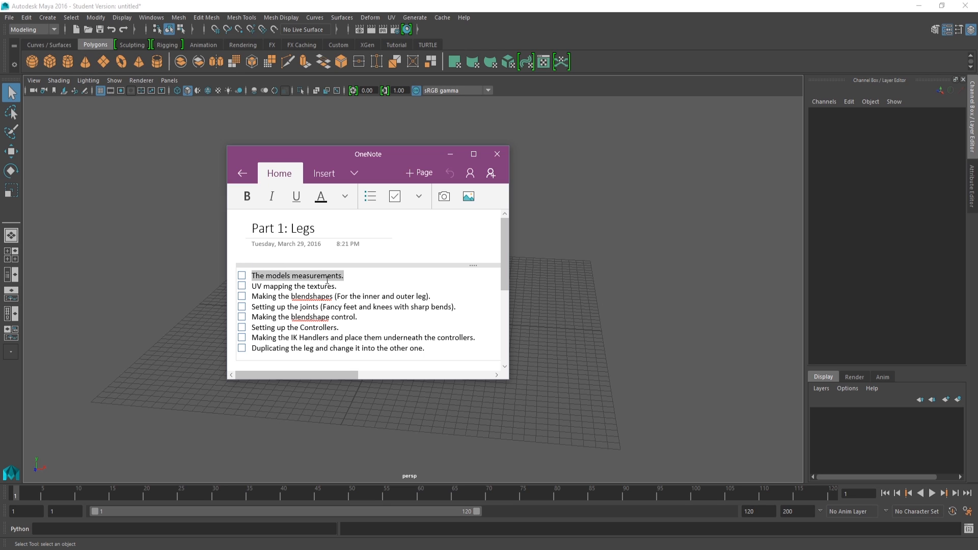
{"action": "left_click_drag", "start_coordinate": [350, 276], "coordinate": [259, 278]}
{"action": "left_click_drag", "start_coordinate": [337, 287], "coordinate": [263, 287]}
{"action": "left_click_drag", "start_coordinate": [431, 297], "coordinate": [259, 297]}
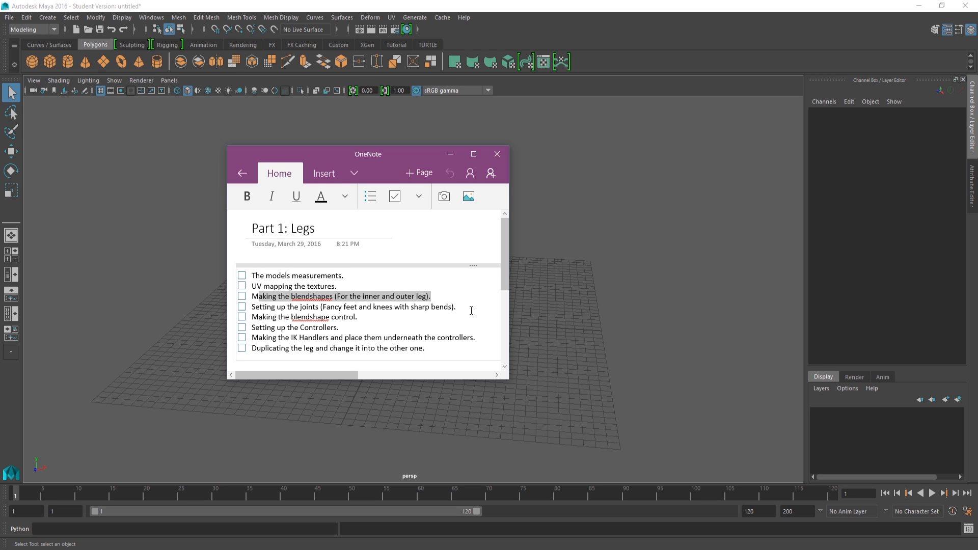
{"action": "left_click_drag", "start_coordinate": [469, 309], "coordinate": [274, 308]}
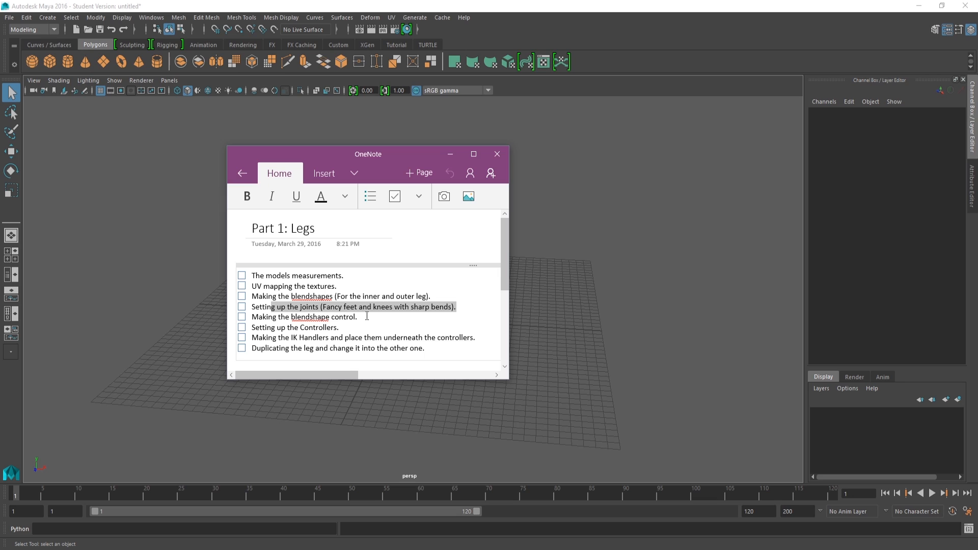
{"action": "left_click_drag", "start_coordinate": [367, 317], "coordinate": [267, 318]}
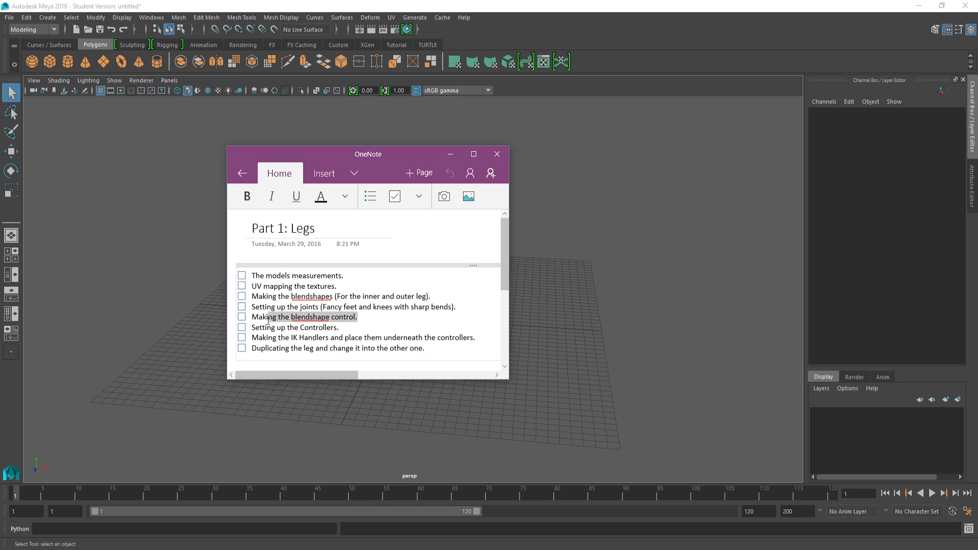
{"action": "left_click_drag", "start_coordinate": [346, 328], "coordinate": [458, 336]}
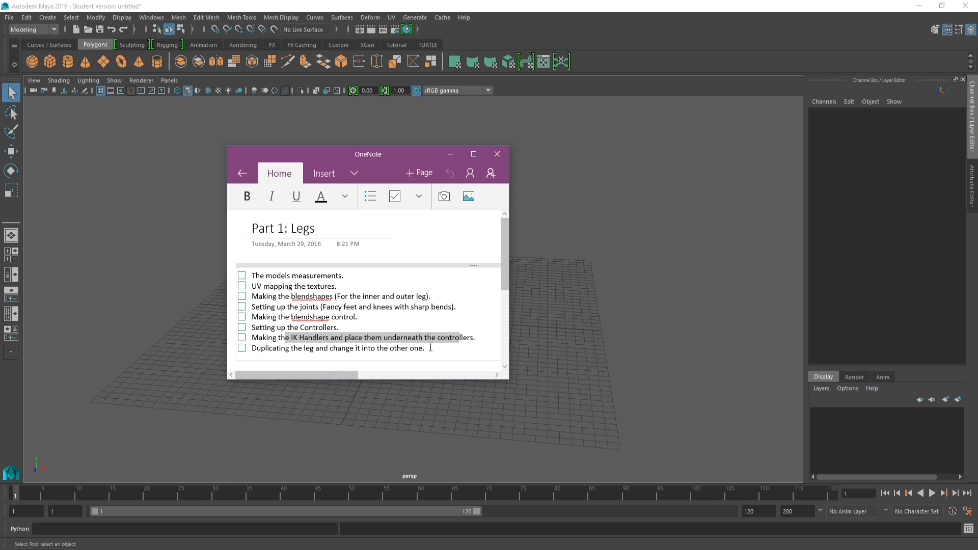
{"action": "left_click_drag", "start_coordinate": [437, 348], "coordinate": [266, 349]}
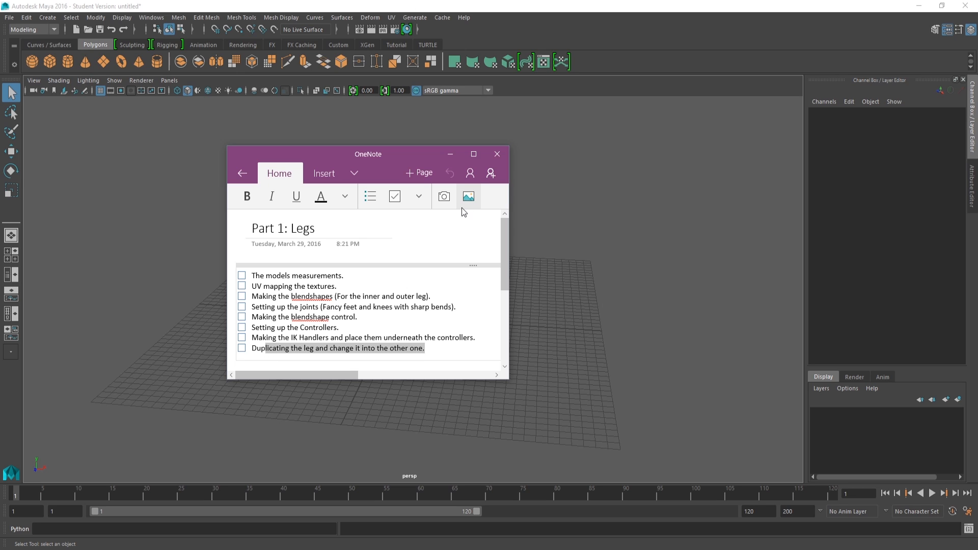
{"action": "left_click", "coordinate": [497, 154]}
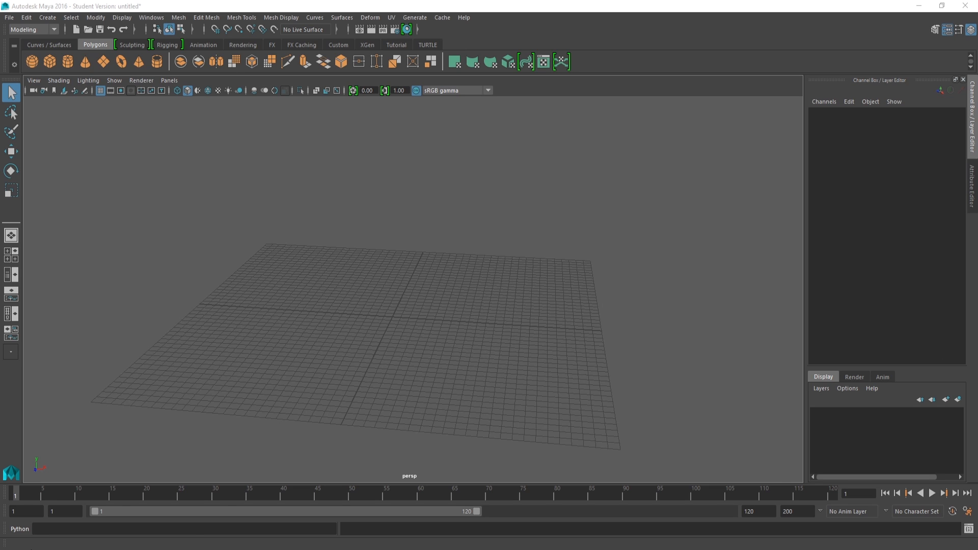
- Reopen OneNote and move its window out of the modeling workspace
{"action": "key", "text": "super"}
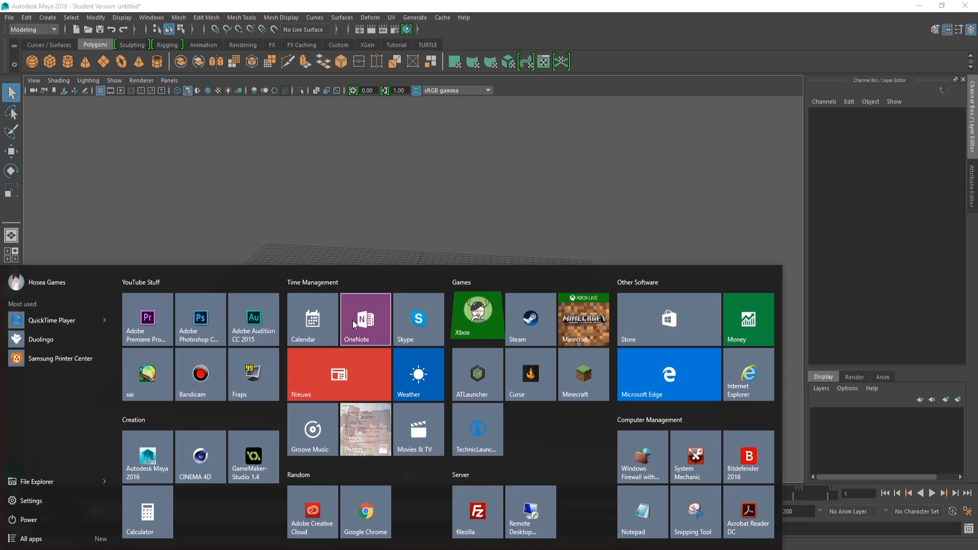
{"action": "left_click", "coordinate": [369, 326]}
{"action": "left_click_drag", "start_coordinate": [394, 152], "coordinate": [977, 210]}
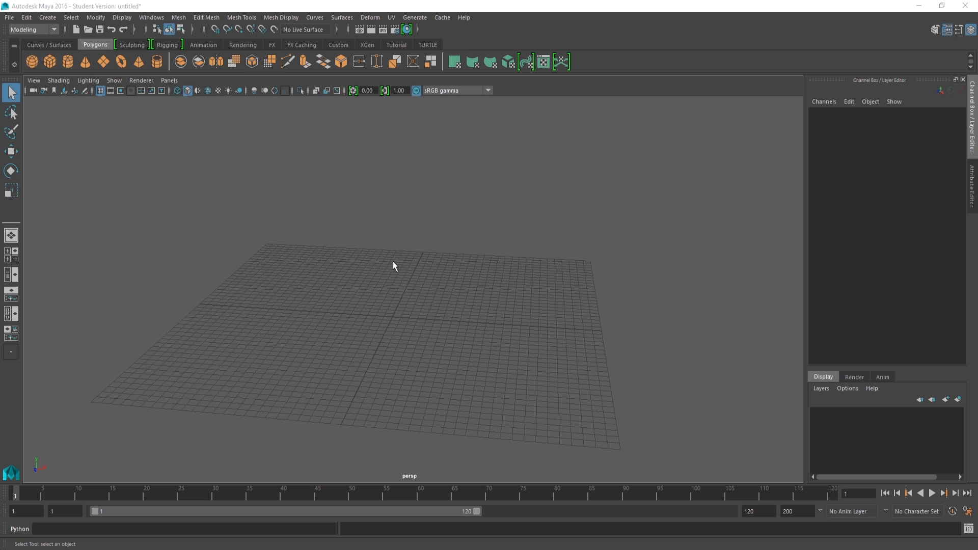
{"action": "left_click_drag", "start_coordinate": [412, 233], "coordinate": [419, 244], "text": "alt"}
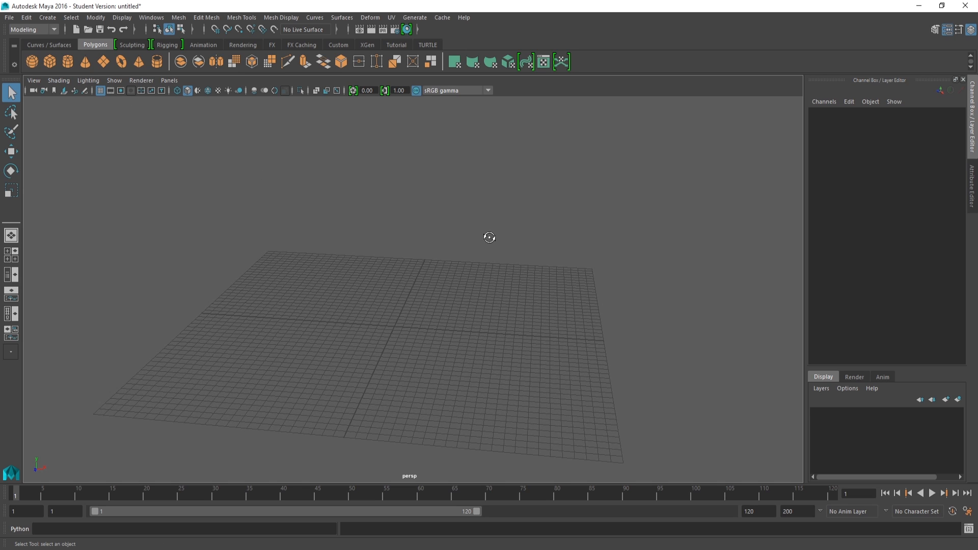
{"action": "left_click_drag", "start_coordinate": [490, 237], "coordinate": [486, 238], "text": "alt"}
{"action": "left_click", "coordinate": [49, 62]}
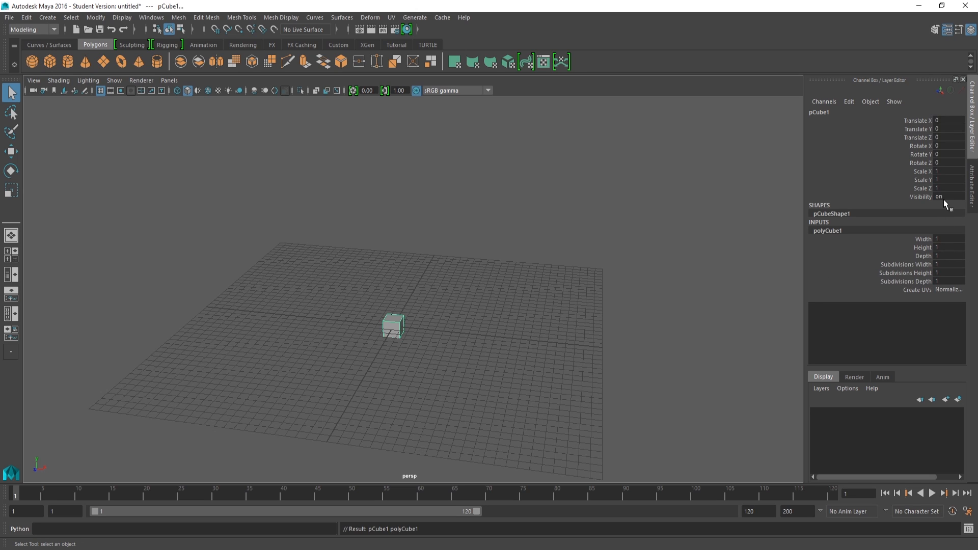
{"action": "key", "text": "ctrl+z"}
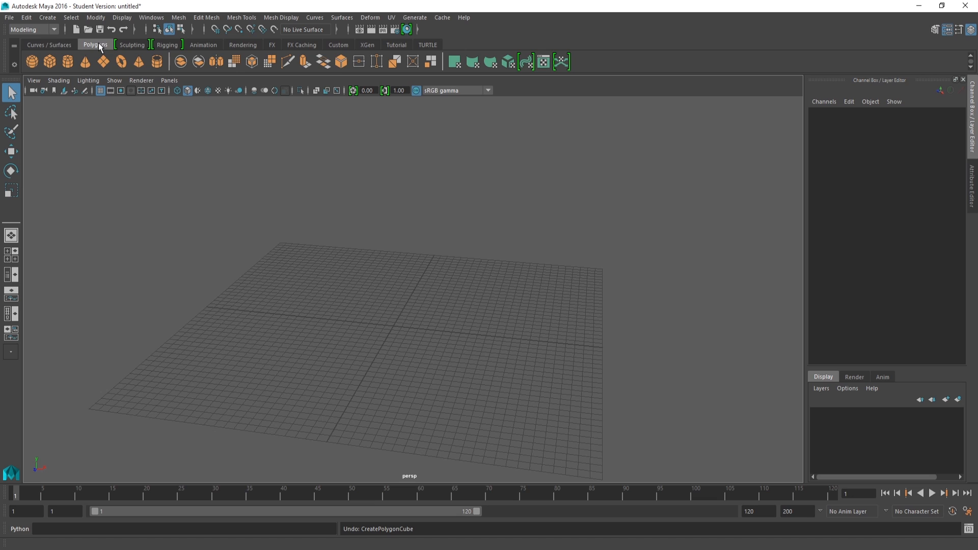
- Create a polygon cube at the grid origin and check the Interactive Creation option for polygon primitives
{"action": "left_click", "coordinate": [51, 62]}
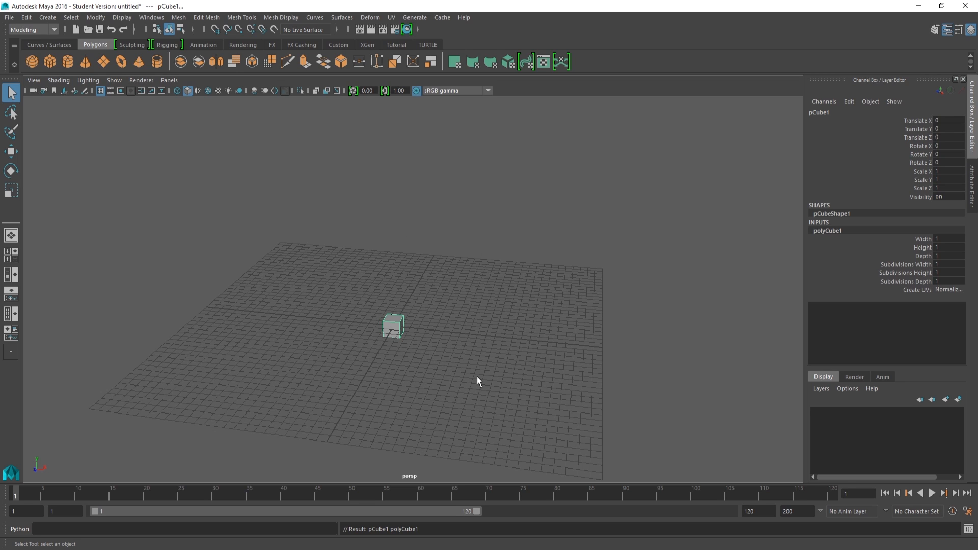
{"action": "left_click_drag", "start_coordinate": [246, 288], "coordinate": [332, 373]}
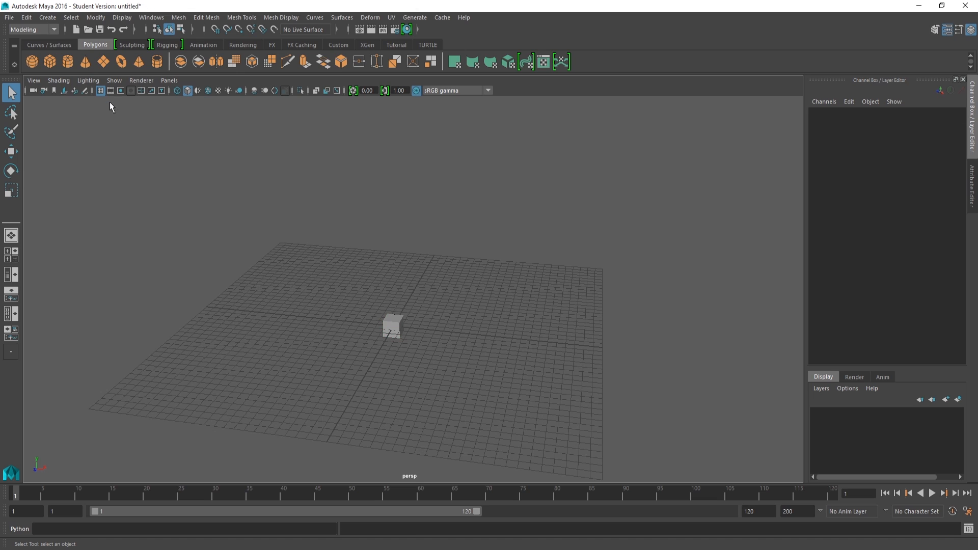
{"action": "left_click", "coordinate": [55, 18]}
{"action": "mouse_move", "coordinate": [109, 52]}
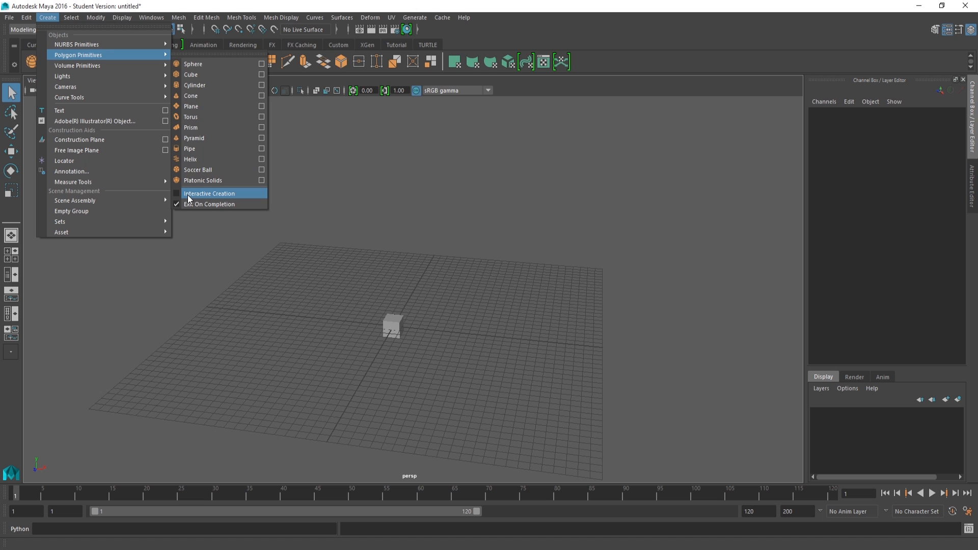
{"action": "left_click", "coordinate": [527, 20]}
- Set the polygon cube's creation dimensions to height 12, width 4 and depth 4
{"action": "left_click_drag", "start_coordinate": [355, 286], "coordinate": [471, 411]}
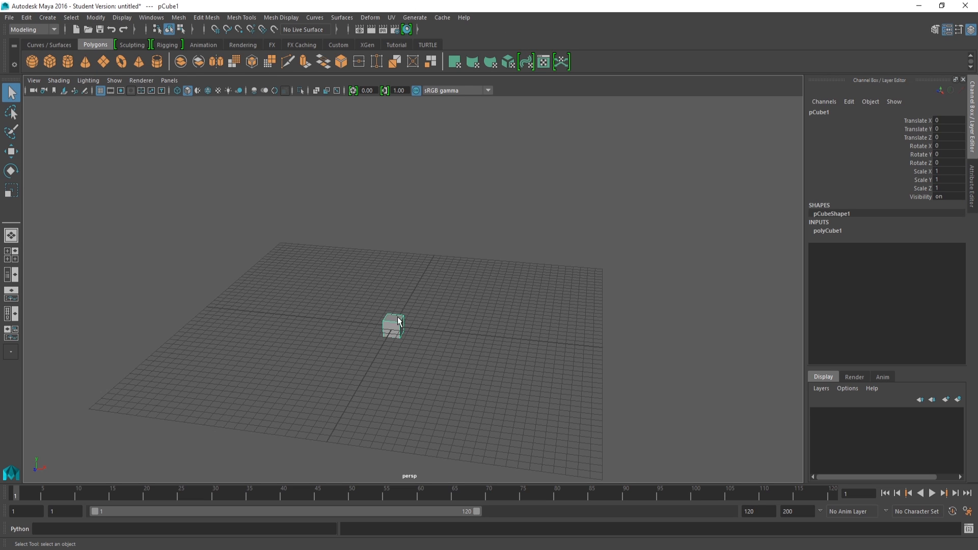
{"action": "left_click_drag", "start_coordinate": [463, 317], "coordinate": [466, 316], "text": "alt"}
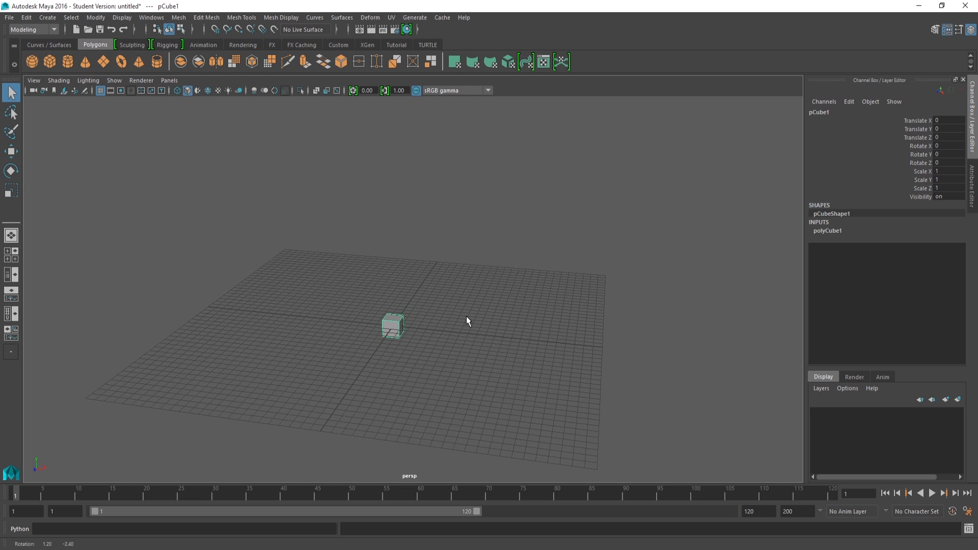
{"action": "left_click", "coordinate": [842, 230]}
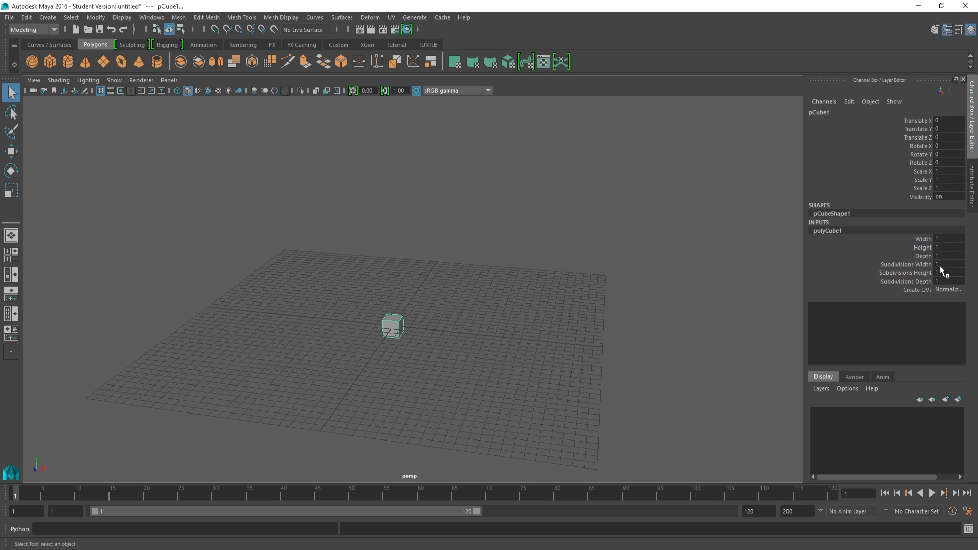
{"action": "left_click", "coordinate": [943, 248]}
{"action": "type", "text": "12"}
{"action": "key", "text": "Return"}
{"action": "left_click", "coordinate": [940, 239]}
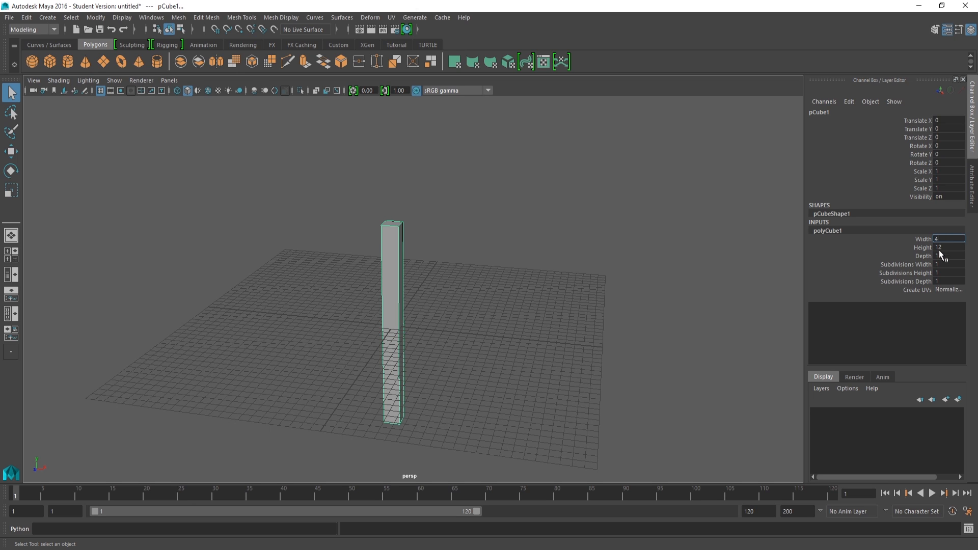
{"action": "key", "text": "Return"}
{"action": "left_click_drag", "start_coordinate": [495, 296], "coordinate": [456, 290], "text": "alt"}
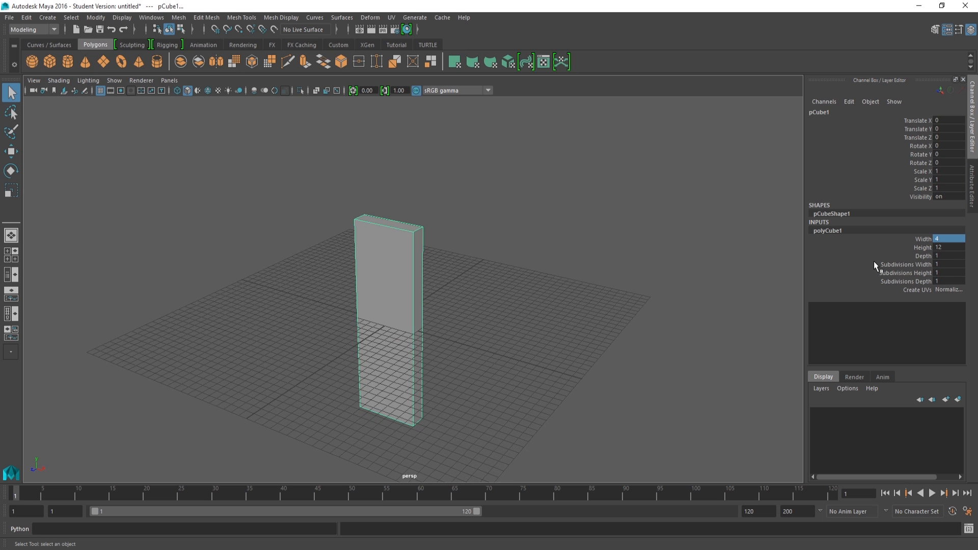
{"action": "left_click", "coordinate": [948, 256]}
{"action": "key", "text": "Return"}
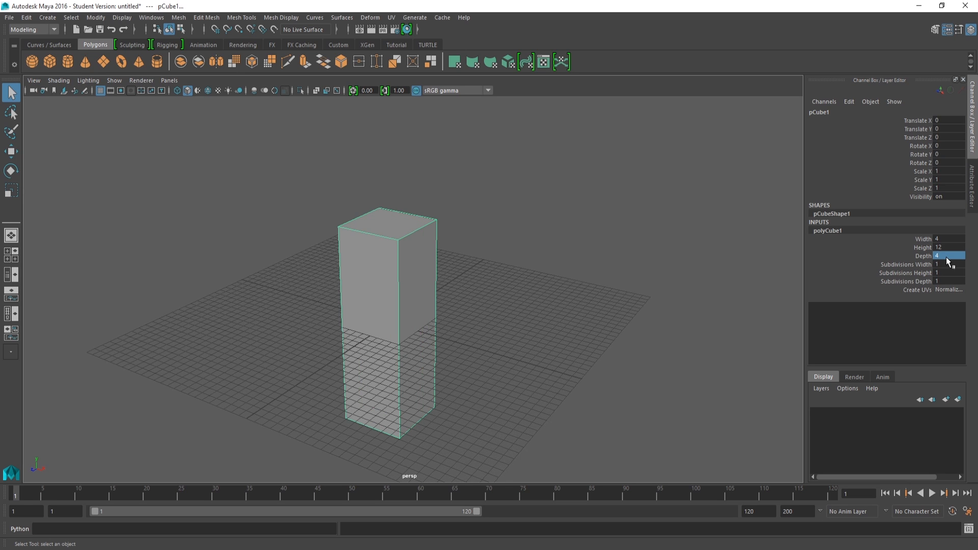
- Divide the box into six segments along its height by setting Subdivisions Height to 6
{"action": "left_click_drag", "start_coordinate": [371, 339], "coordinate": [474, 309], "text": "alt"}
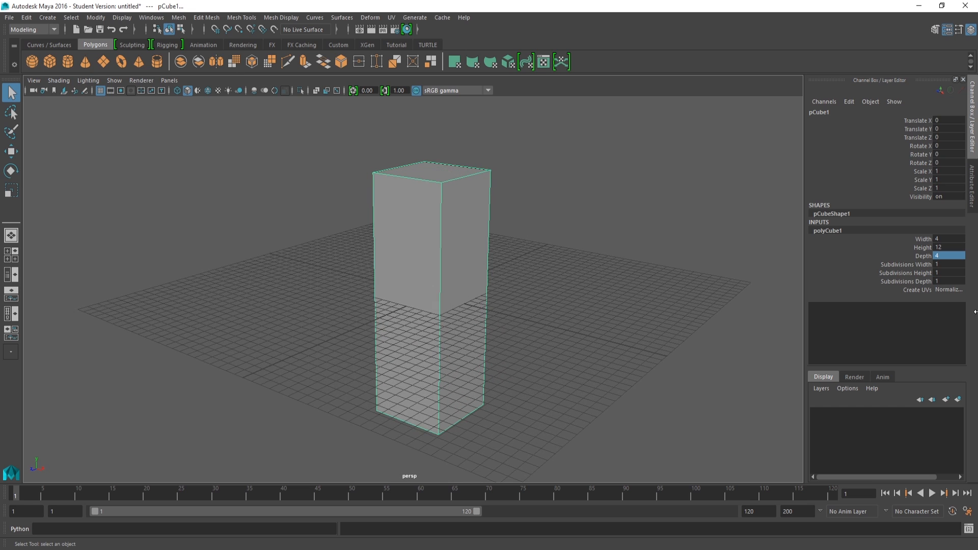
{"action": "double_click", "coordinate": [943, 271]}
{"action": "left_click", "coordinate": [909, 274]}
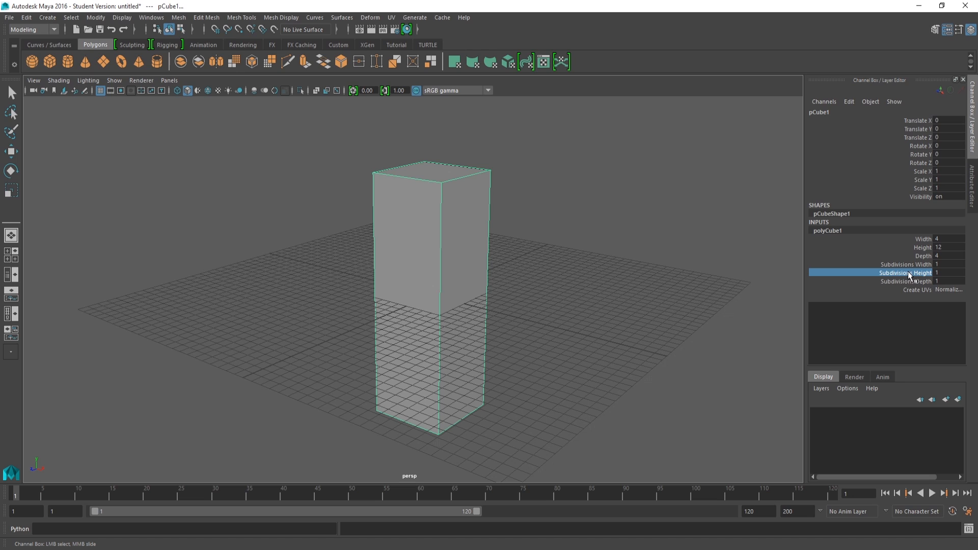
{"action": "double_click", "coordinate": [942, 274]}
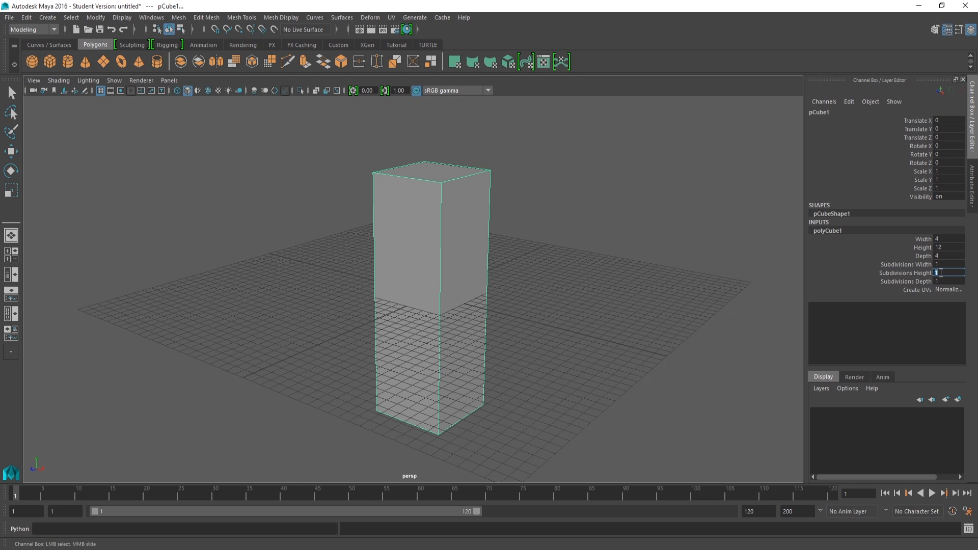
{"action": "type", "text": "6"}
{"action": "key", "text": "Return"}
{"action": "left_click_drag", "start_coordinate": [396, 312], "coordinate": [451, 220], "text": "alt"}
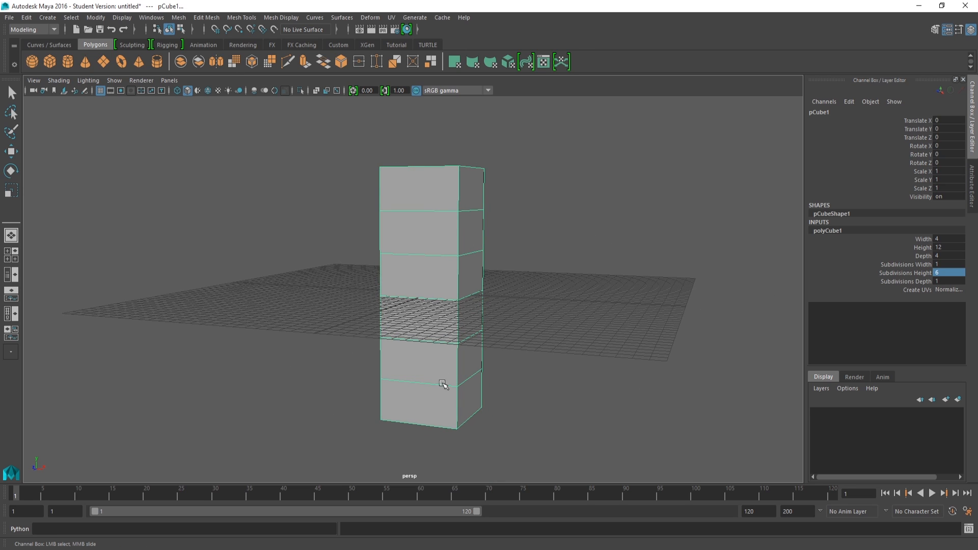
{"action": "left_click_drag", "start_coordinate": [476, 319], "coordinate": [462, 298], "text": "alt"}
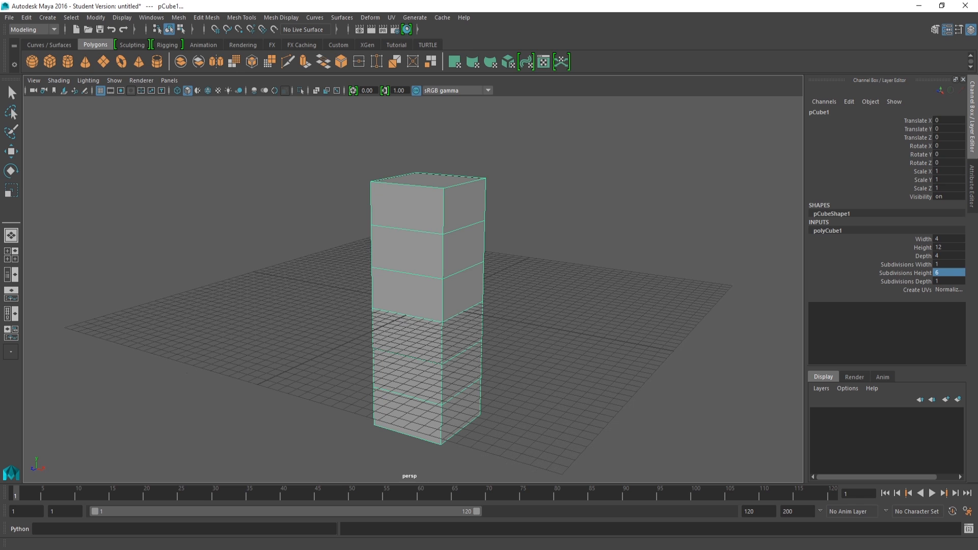
{"action": "left_click_drag", "start_coordinate": [729, 332], "coordinate": [731, 326], "text": "alt"}
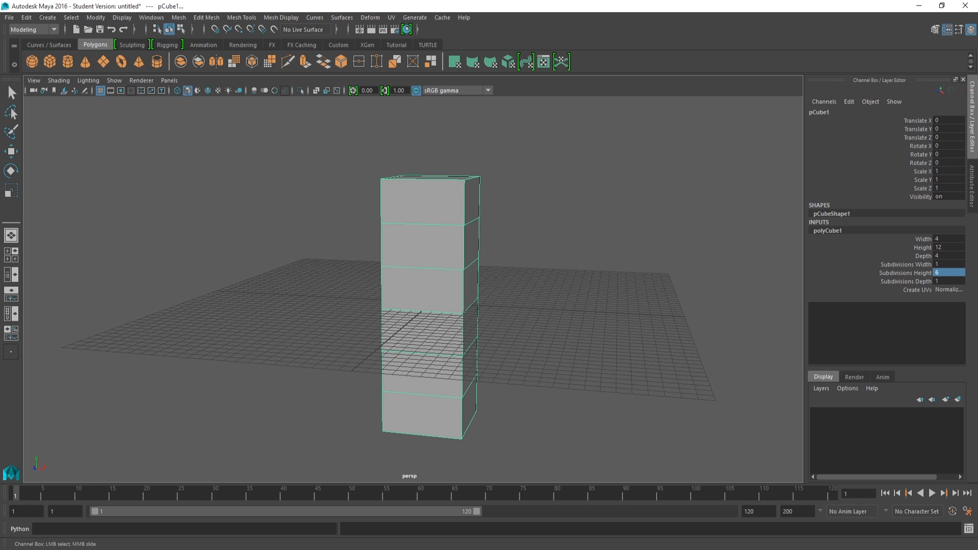
{"action": "left_click_drag", "start_coordinate": [977, 227], "coordinate": [931, 279]}
{"action": "left_click", "coordinate": [758, 393]}
{"action": "left_click", "coordinate": [967, 270]}
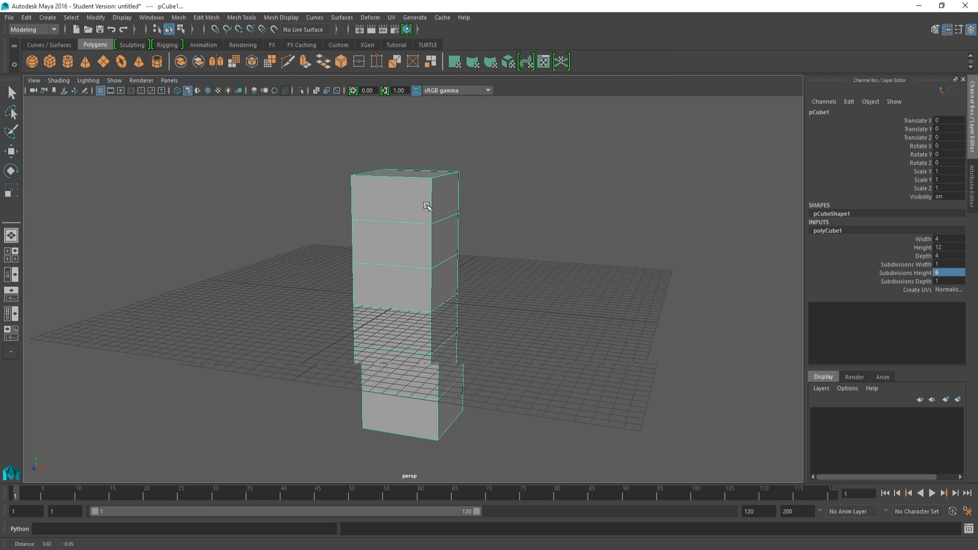
{"action": "left_click_drag", "start_coordinate": [426, 205], "coordinate": [409, 224], "text": "alt"}
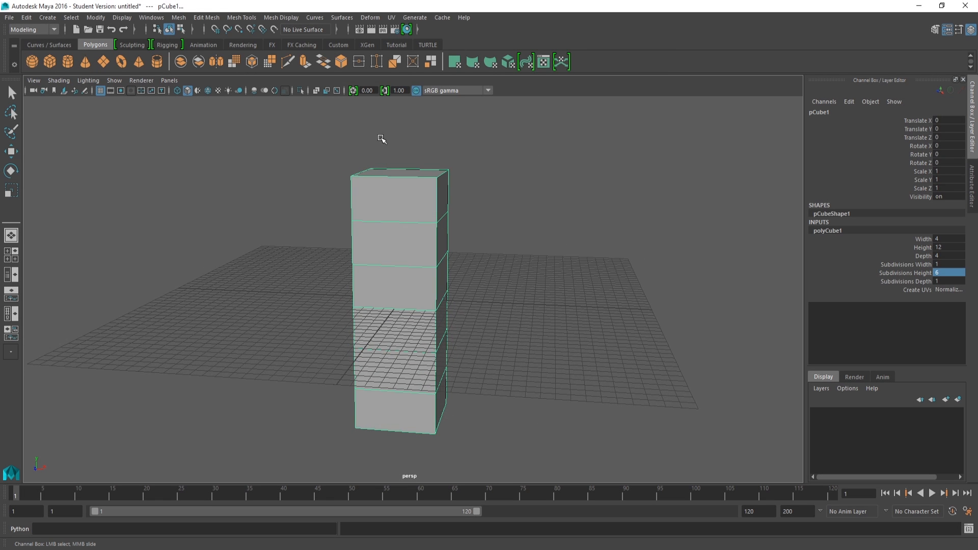
{"action": "left_click_drag", "start_coordinate": [472, 243], "coordinate": [463, 244], "text": "alt"}
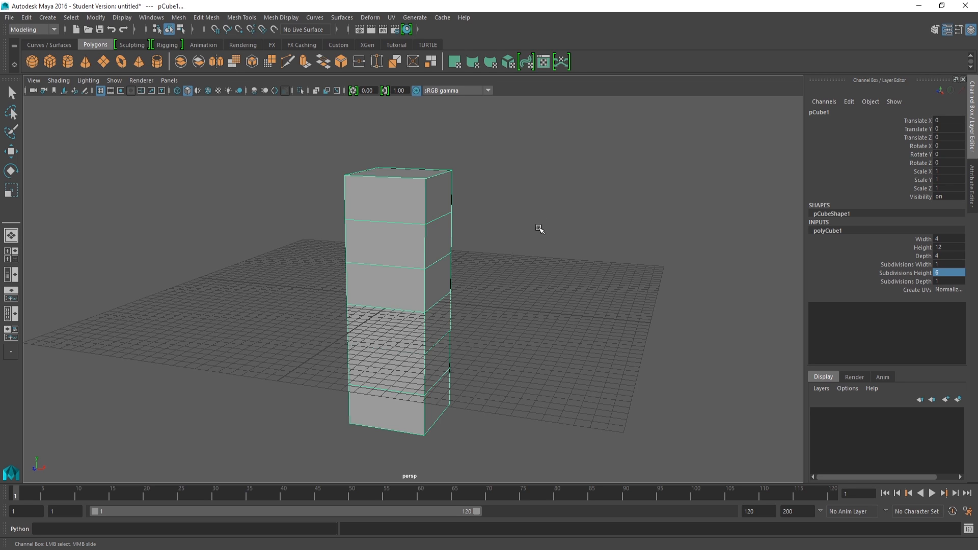
- Assign a new Lambert material to the subdivided leg box
{"action": "key", "text": "q"}
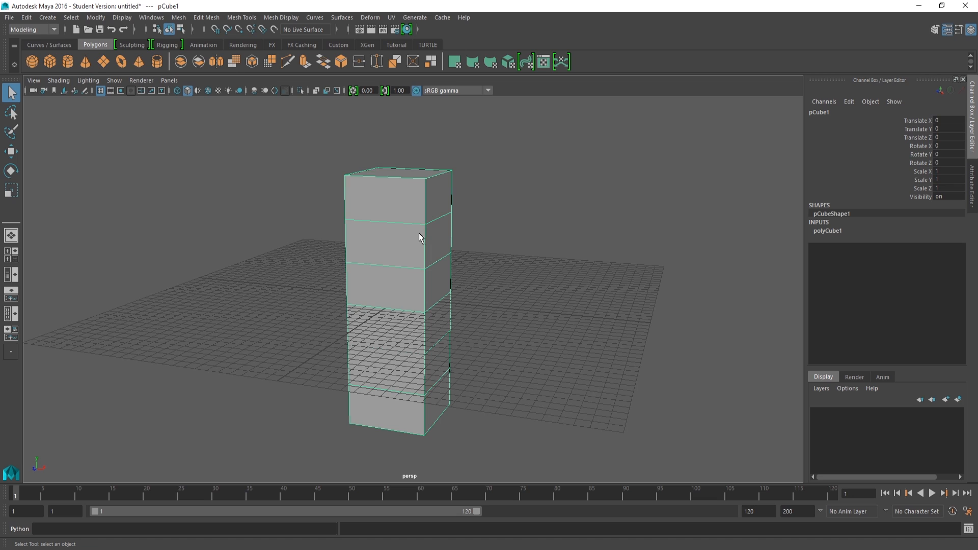
{"action": "right_click", "coordinate": [416, 237]}
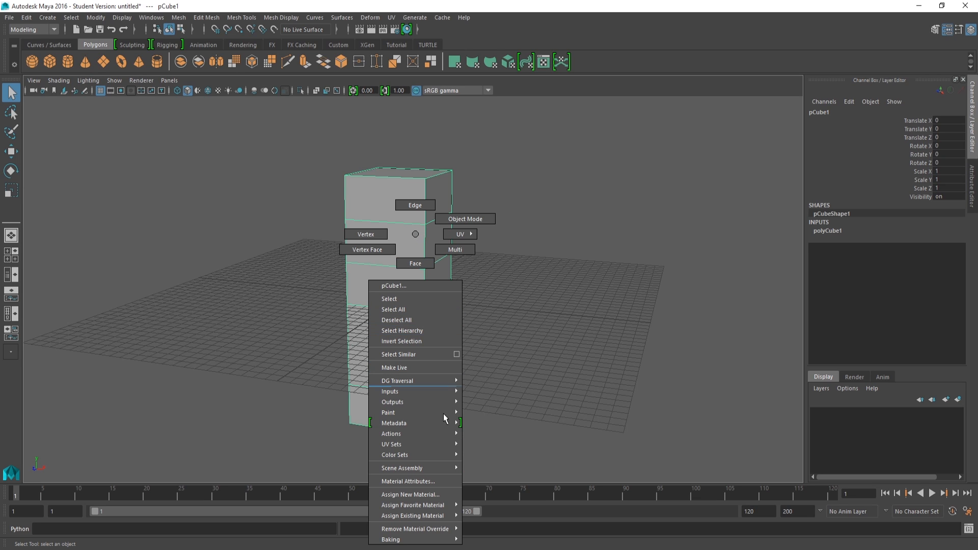
{"action": "left_click", "coordinate": [416, 495]}
{"action": "mouse_move", "coordinate": [366, 192]}
{"action": "left_mouse_down"}
{"action": "mouse_move", "coordinate": [361, 122]}
{"action": "mouse_move", "coordinate": [377, 185]}
{"action": "left_mouse_up"}
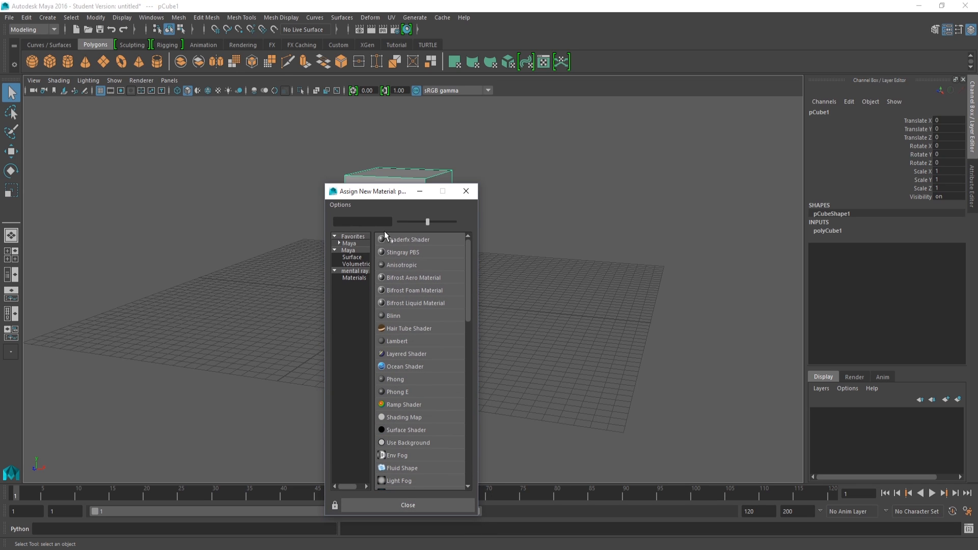
{"action": "left_click", "coordinate": [400, 341]}
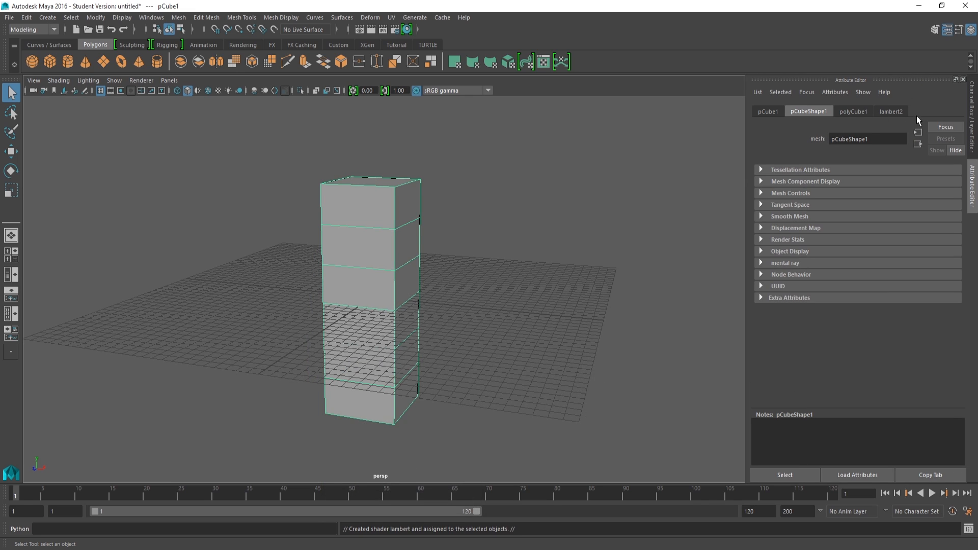
- Open the Hypershade, select the leg's new Lambert material and rename it Character_Skin
{"action": "left_click", "coordinate": [407, 29]}
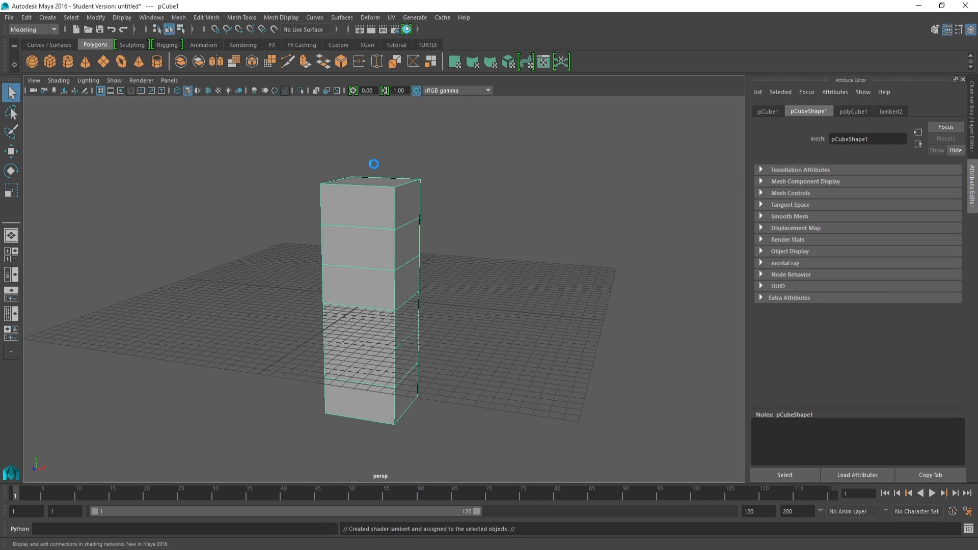
{"action": "left_click_drag", "start_coordinate": [453, 139], "coordinate": [279, 54]}
{"action": "left_click", "coordinate": [145, 121]}
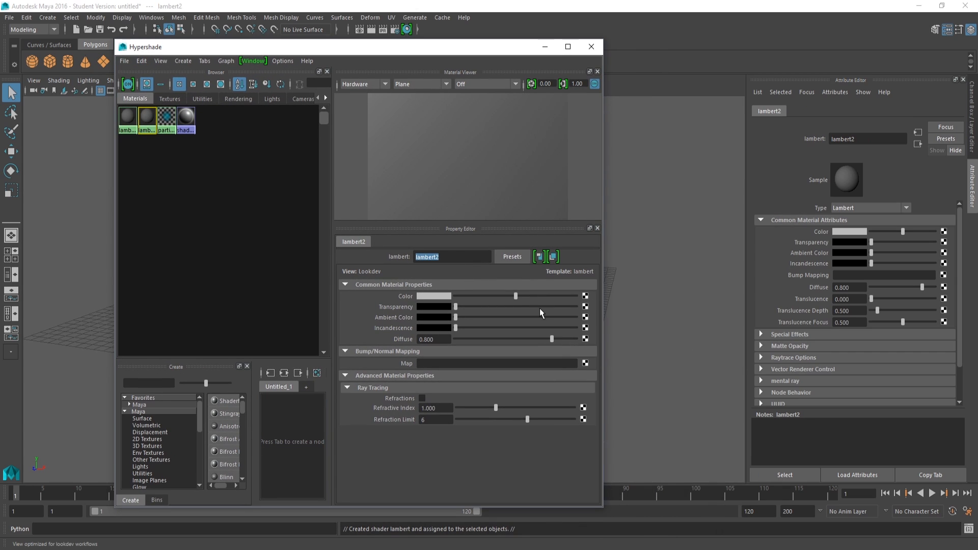
{"action": "type", "text": "Legs Skin Texture"}
{"action": "key", "text": "Return"}
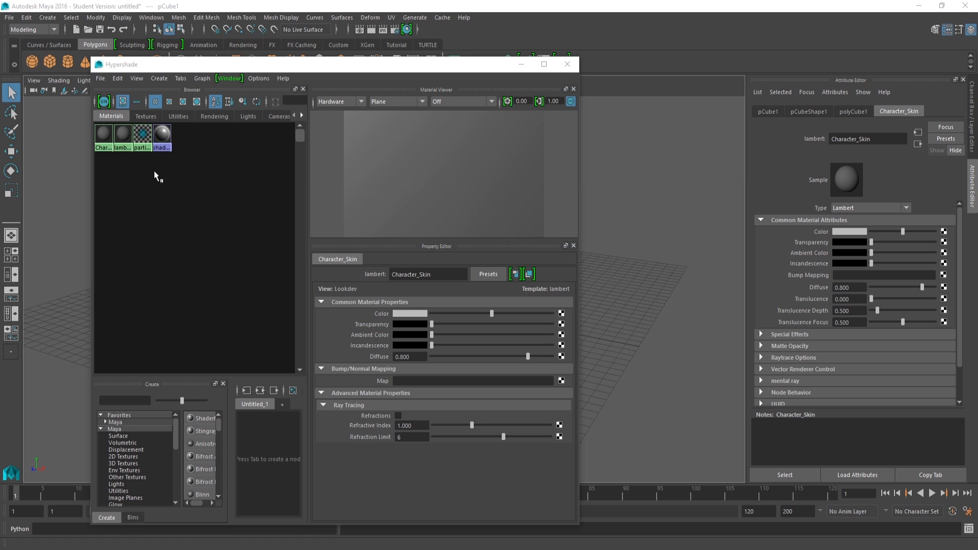
- Check which material is assigned to the leg box by comparing the Hypershade swatch with the box's attributes
{"action": "left_click", "coordinate": [104, 135]}
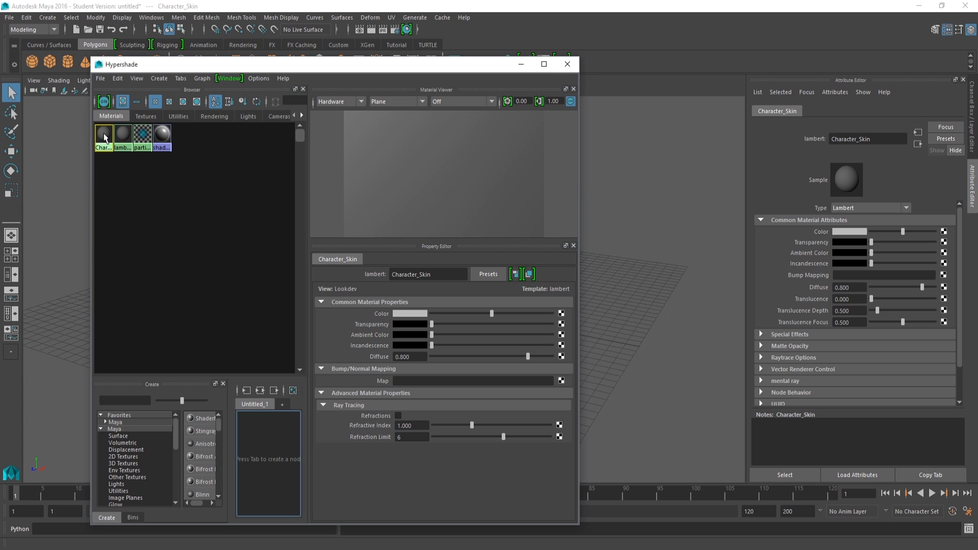
{"action": "middle_click_drag", "start_coordinate": [104, 133], "coordinate": [105, 134]}
{"action": "left_click_drag", "start_coordinate": [497, 65], "coordinate": [774, 310]}
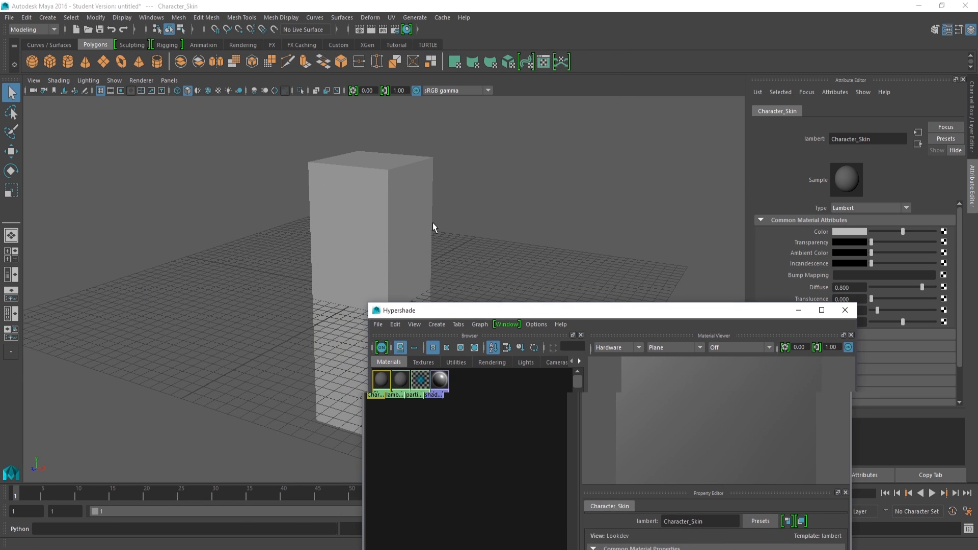
{"action": "left_click", "coordinate": [344, 202]}
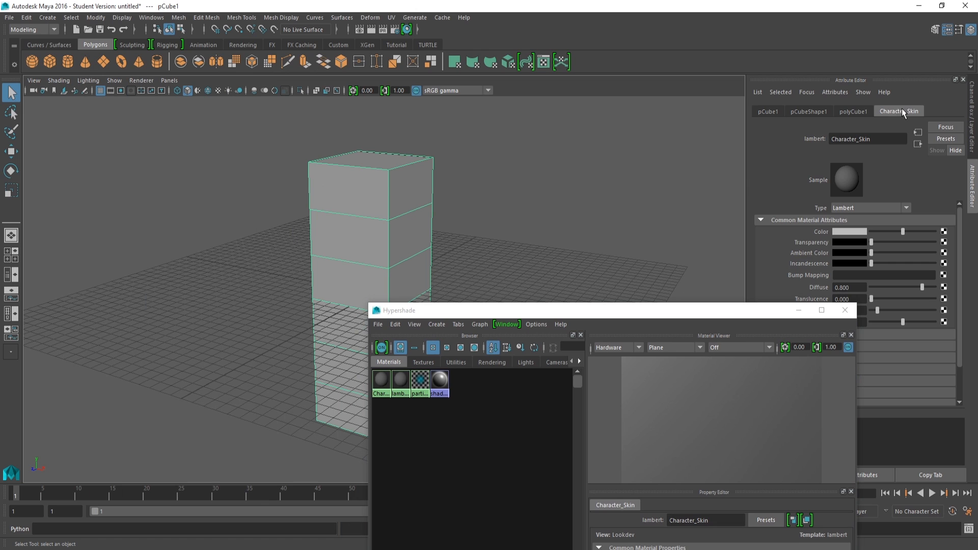
{"action": "left_click_drag", "start_coordinate": [882, 136], "coordinate": [805, 137]}
{"action": "left_click_drag", "start_coordinate": [733, 308], "coordinate": [487, 33]}
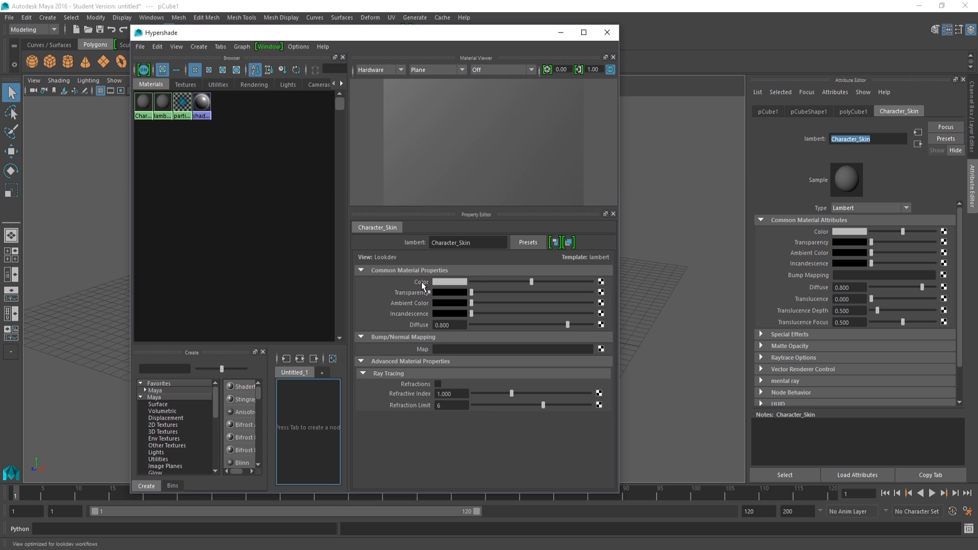
- Connect a File texture to the Character_Skin material's Color and set its Filter Type to Off
{"action": "left_click", "coordinate": [602, 281]}
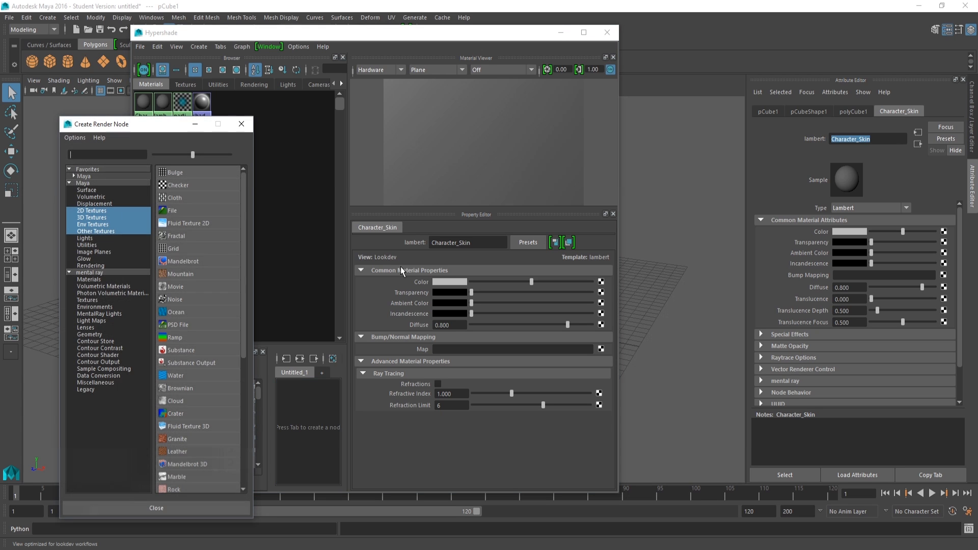
{"action": "left_click", "coordinate": [172, 212]}
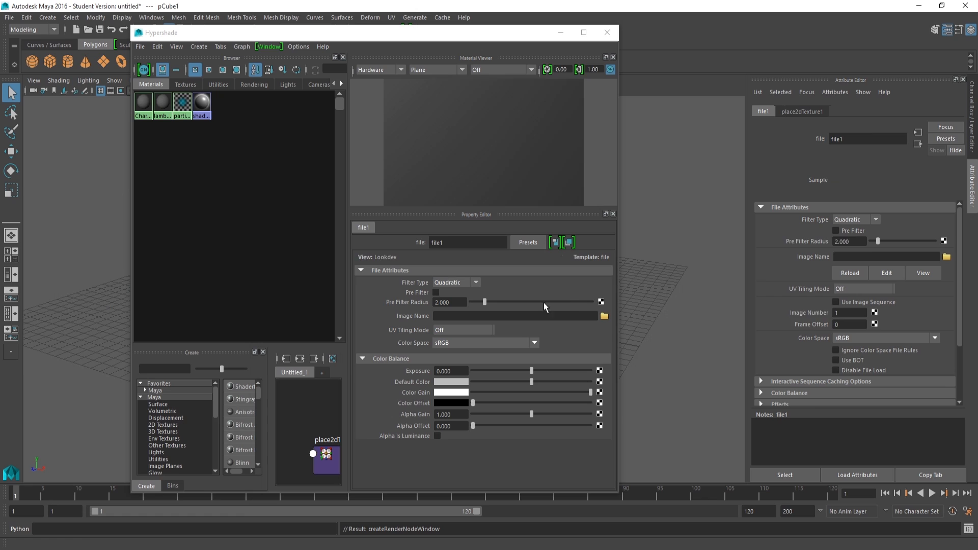
{"action": "left_click", "coordinate": [448, 284]}
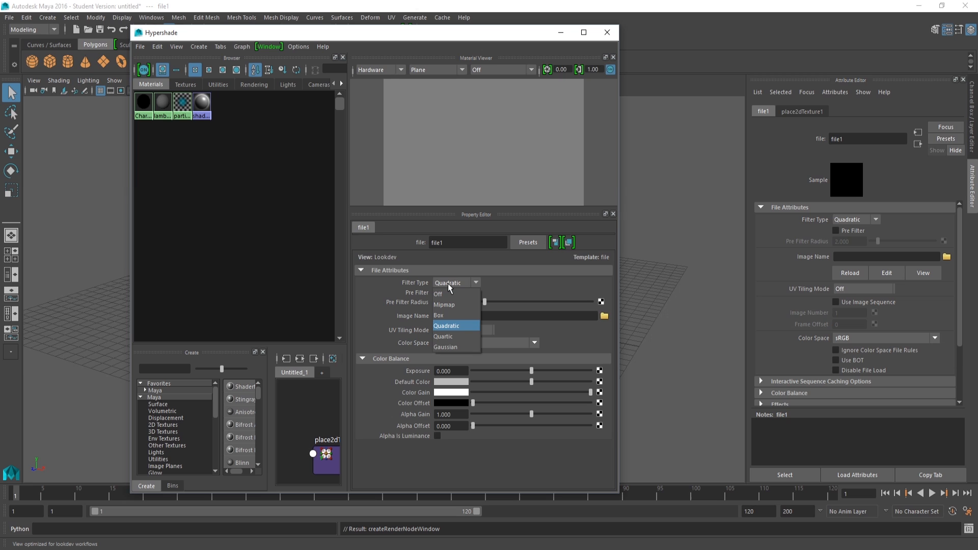
{"action": "left_click", "coordinate": [443, 295]}
{"action": "left_click", "coordinate": [445, 284]}
{"action": "left_click", "coordinate": [447, 287]}
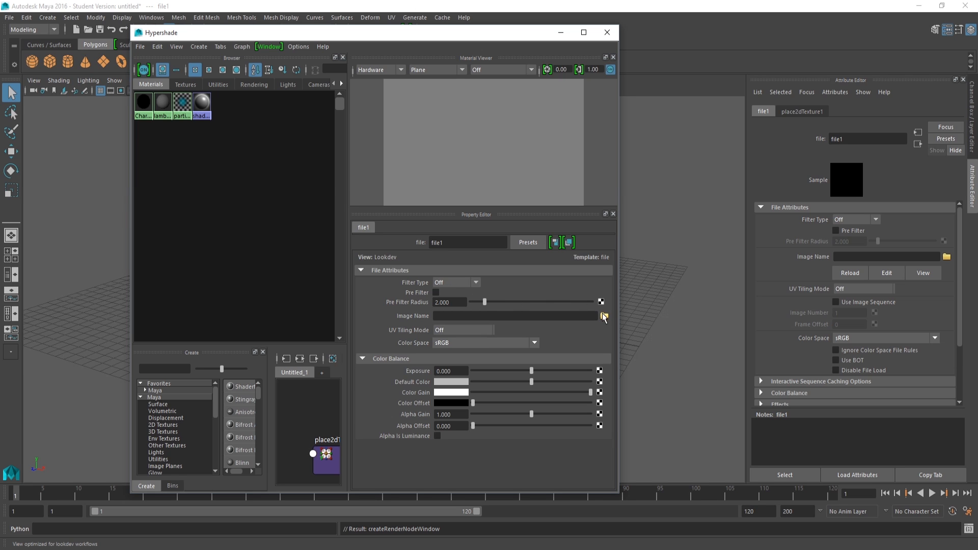
- Browse for the file texture's image in the Tutorial Series\Skin folder of the Maya backup on drive H
{"action": "left_click", "coordinate": [604, 316]}
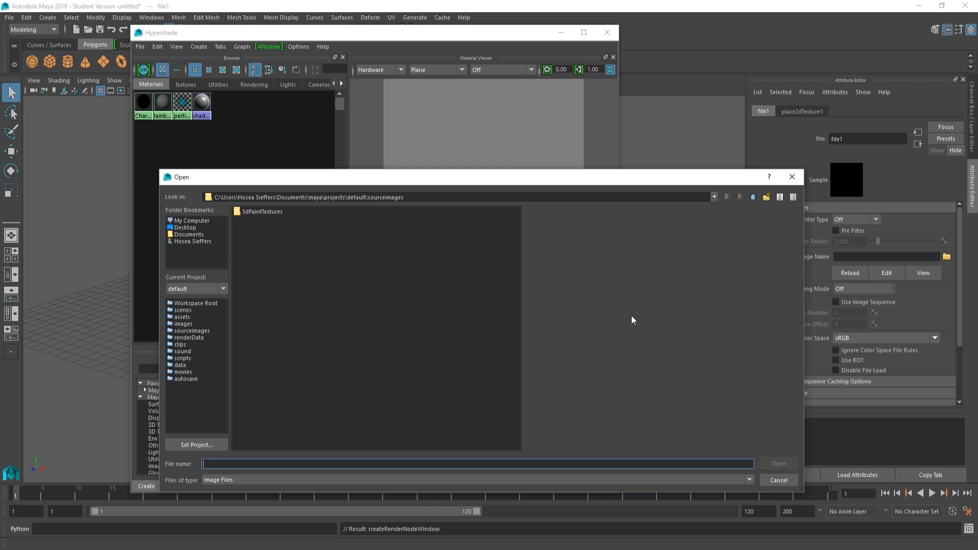
{"action": "left_click", "coordinate": [783, 178]}
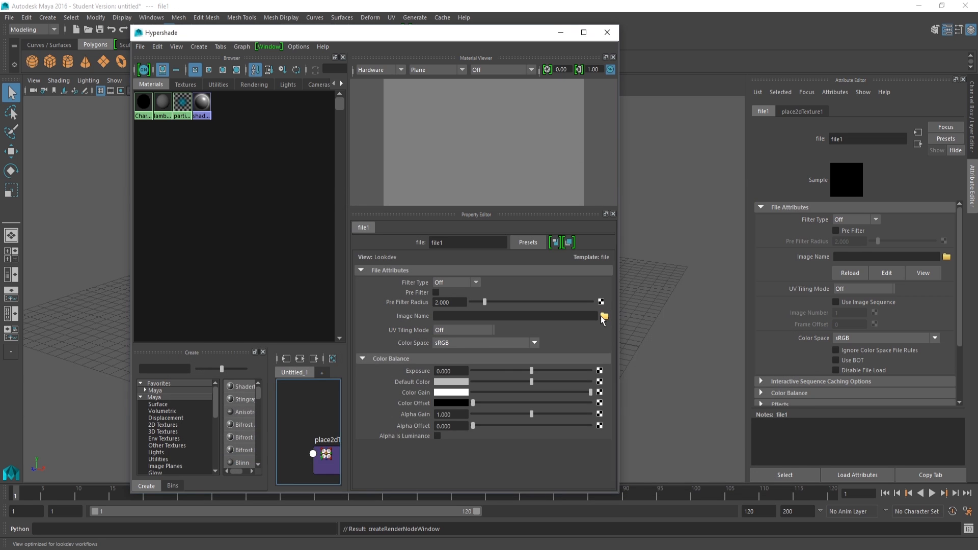
{"action": "left_click", "coordinate": [604, 316]}
{"action": "double_click", "coordinate": [449, 199]}
{"action": "left_click_drag", "start_coordinate": [449, 198], "coordinate": [1, 186]}
{"action": "type", "text": "H:\\Backup YouTube\\Animating\\Autodesk Maya Backup\\HoseaGames\\Tutorial Series\\Skin"}
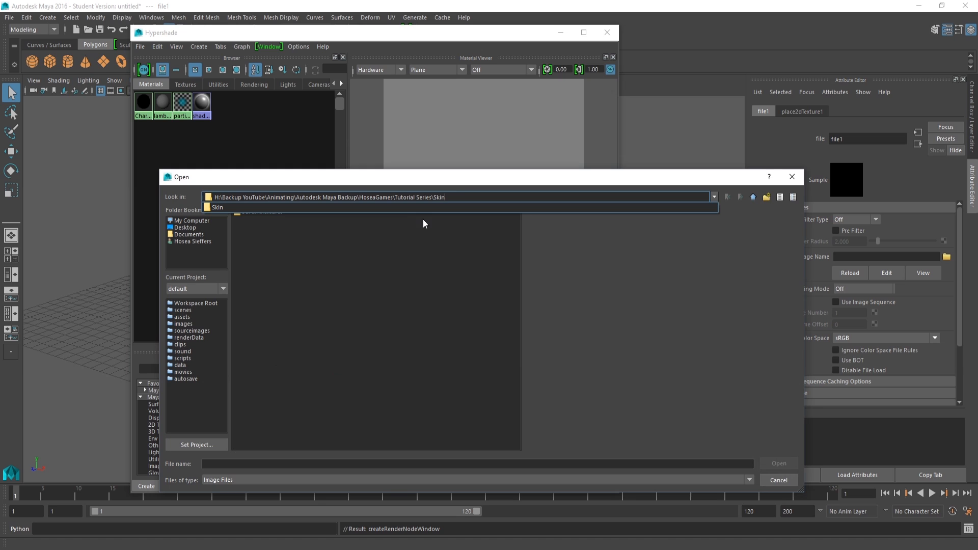
{"action": "left_click", "coordinate": [224, 210]}
{"action": "left_click", "coordinate": [272, 234]}
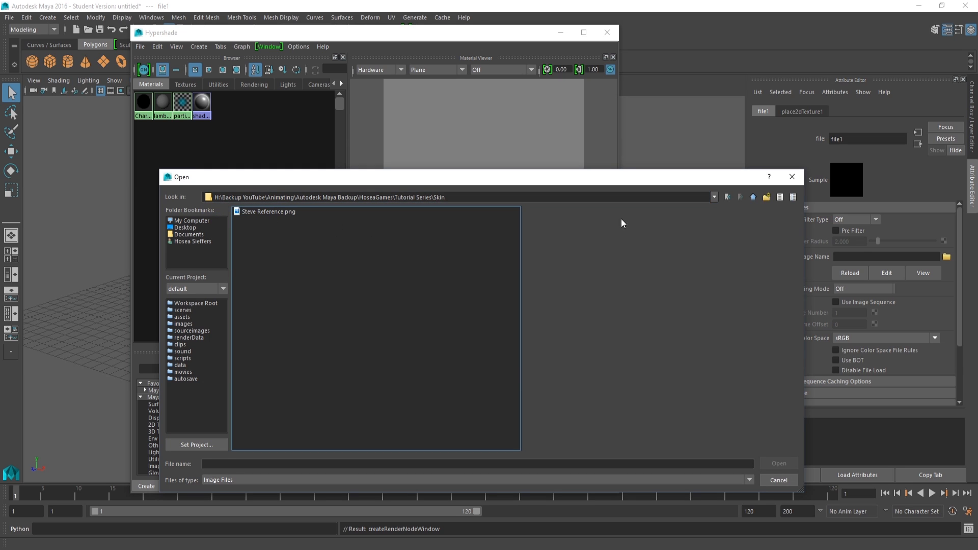
- Load Steve Reference.png as the file texture's image and close the Hypershade
{"action": "key", "text": "alt+Tab"}
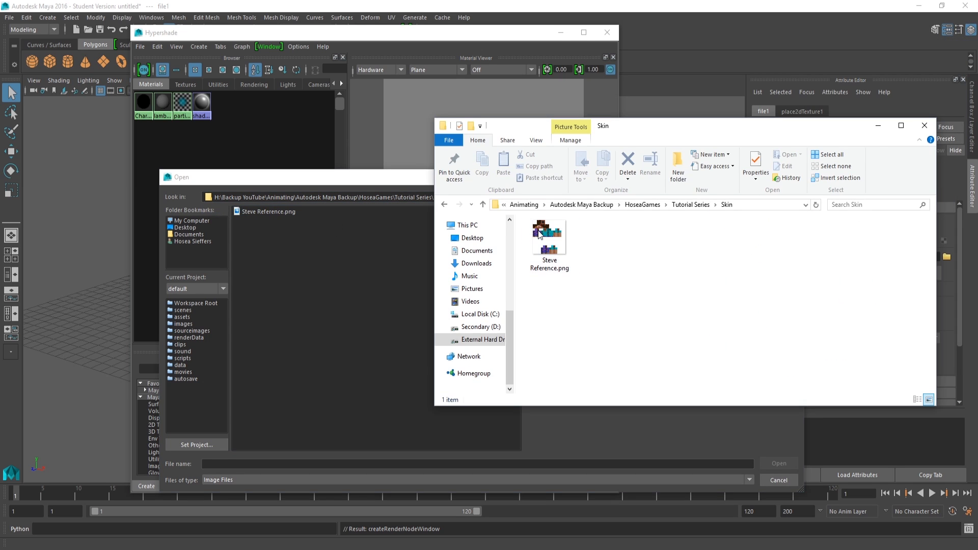
{"action": "left_click_drag", "start_coordinate": [675, 129], "coordinate": [977, 77]}
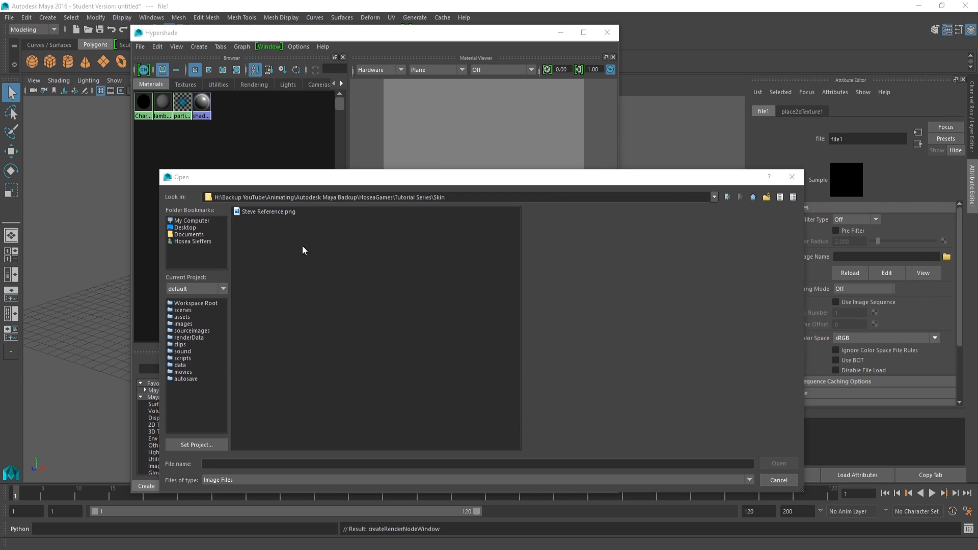
{"action": "left_click", "coordinate": [270, 213]}
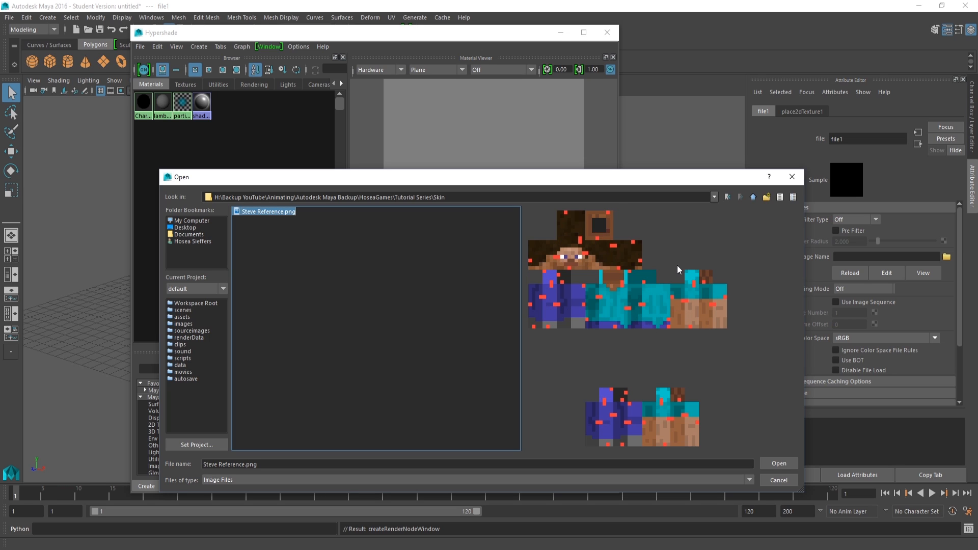
{"action": "left_click", "coordinate": [779, 464]}
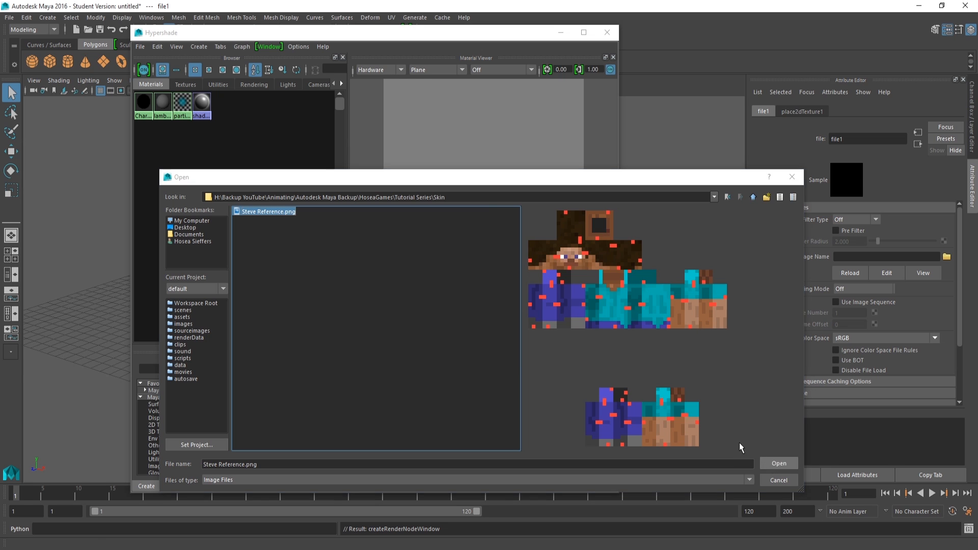
{"action": "left_click_drag", "start_coordinate": [498, 28], "coordinate": [792, 49]}
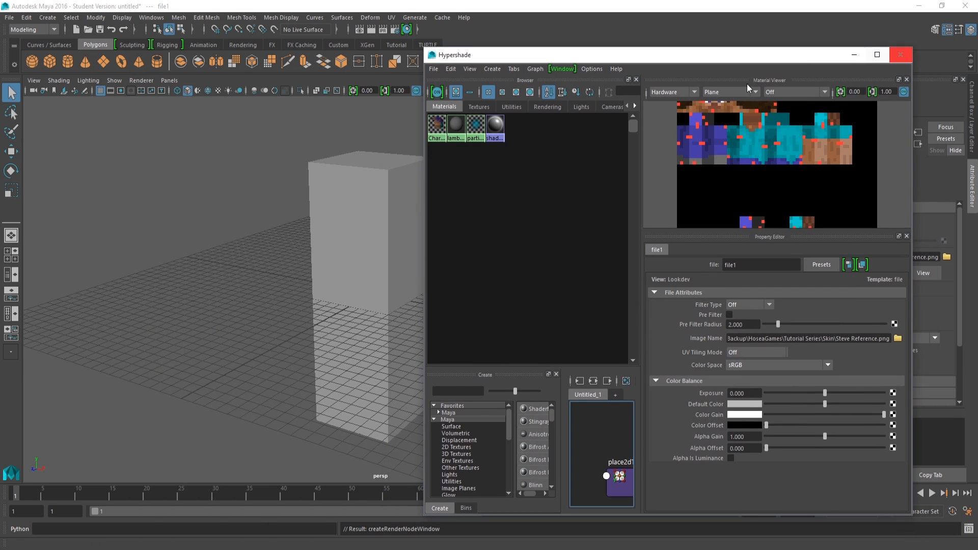
{"action": "left_click", "coordinate": [901, 55]}
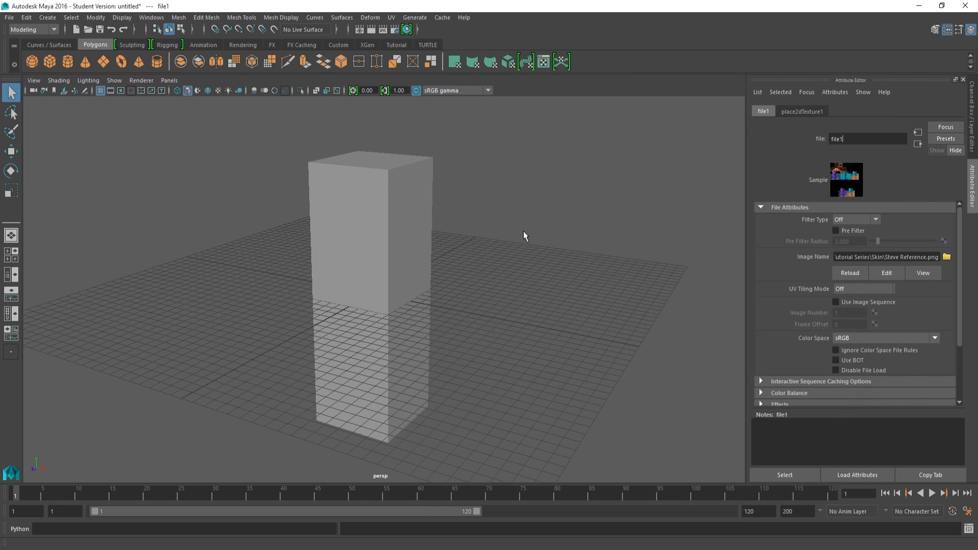
- Switch the perspective view to textured display so the skin image is drawn on the leg box
{"action": "mouse_move", "coordinate": [466, 256]}
{"action": "left_mouse_down", "text": "alt"}
{"action": "mouse_move", "coordinate": [422, 274]}
{"action": "mouse_move", "coordinate": [383, 268]}
{"action": "mouse_move", "coordinate": [430, 275]}
{"action": "mouse_move", "coordinate": [421, 273]}
{"action": "left_mouse_up", "text": "alt"}
{"action": "key", "text": "6"}
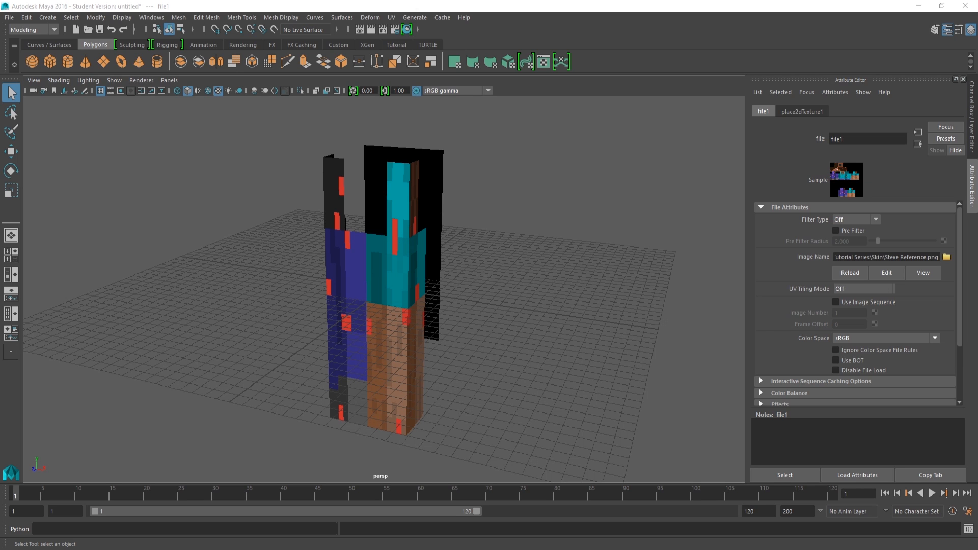
{"action": "left_click_drag", "start_coordinate": [435, 332], "coordinate": [407, 296], "text": "alt"}
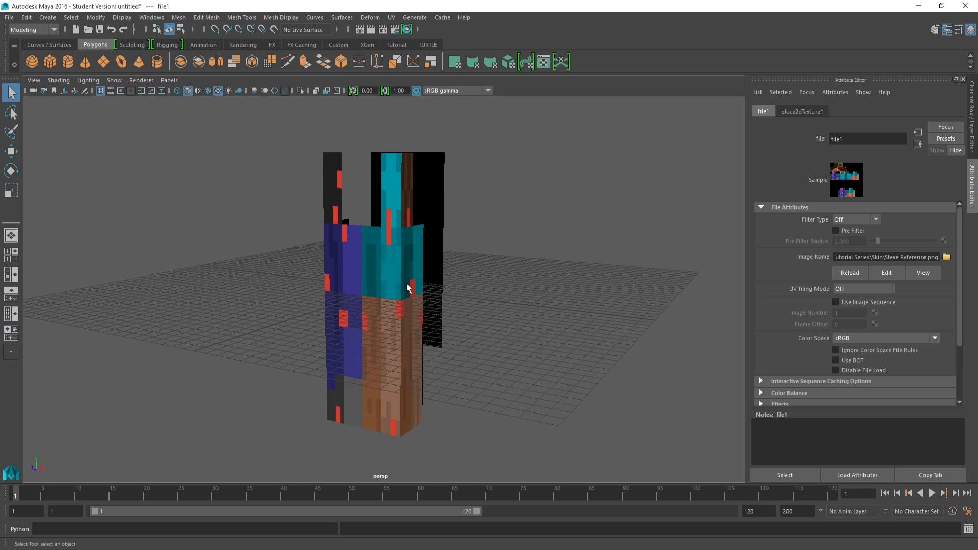
- Rename the leg box as Right_Leg_Object
{"action": "left_click", "coordinate": [396, 234]}
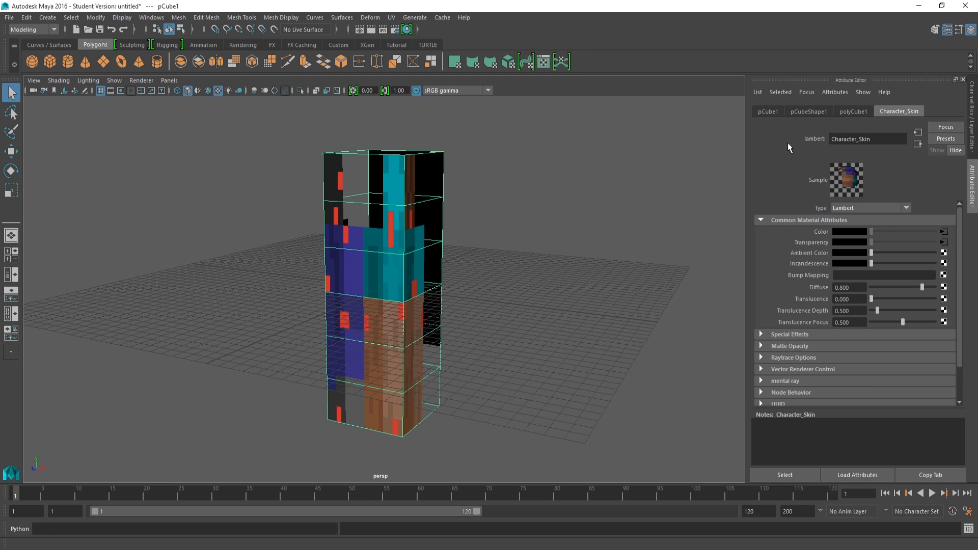
{"action": "left_click", "coordinate": [972, 119]}
{"action": "left_click", "coordinate": [836, 112]}
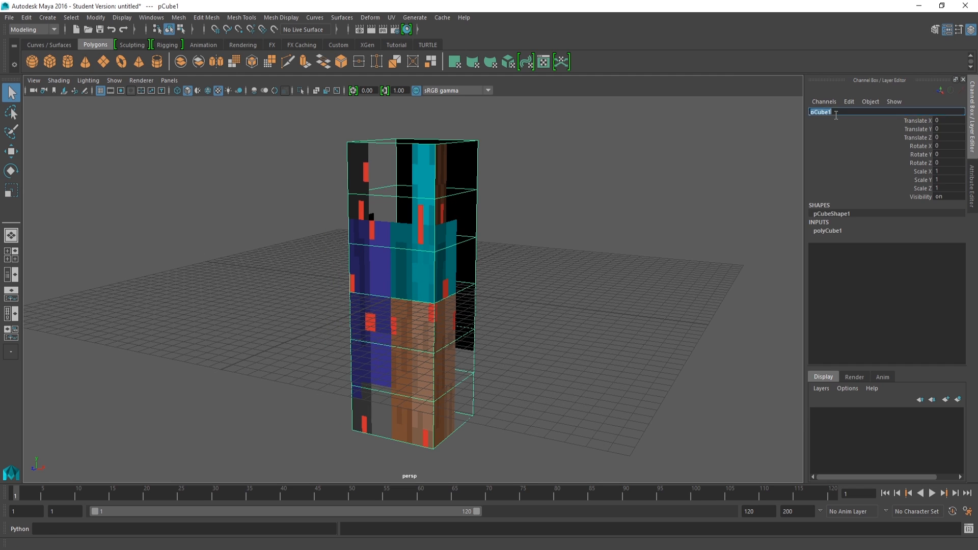
{"action": "type", "text": "Right_Leg_Object"}
{"action": "key", "text": "Return"}
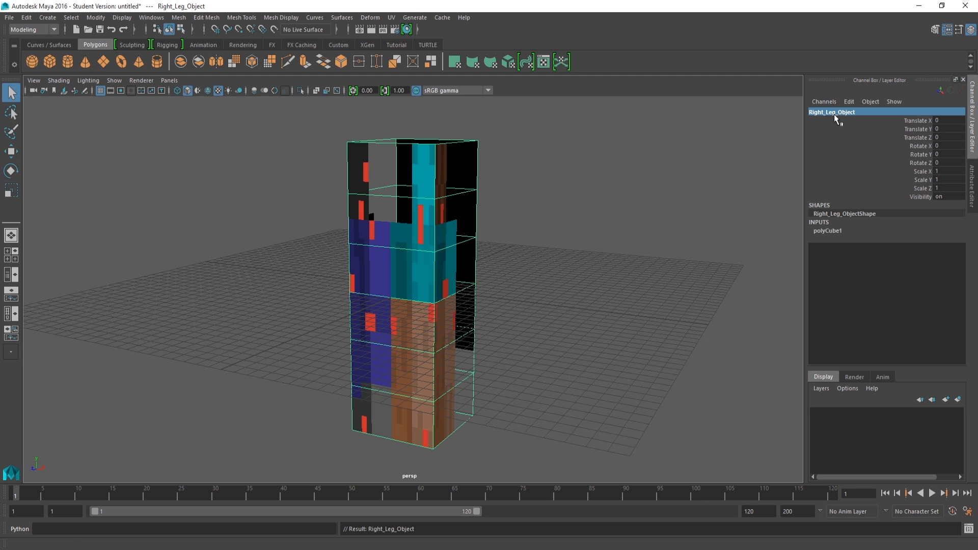
{"action": "left_click_drag", "start_coordinate": [501, 253], "coordinate": [448, 230], "text": "alt"}
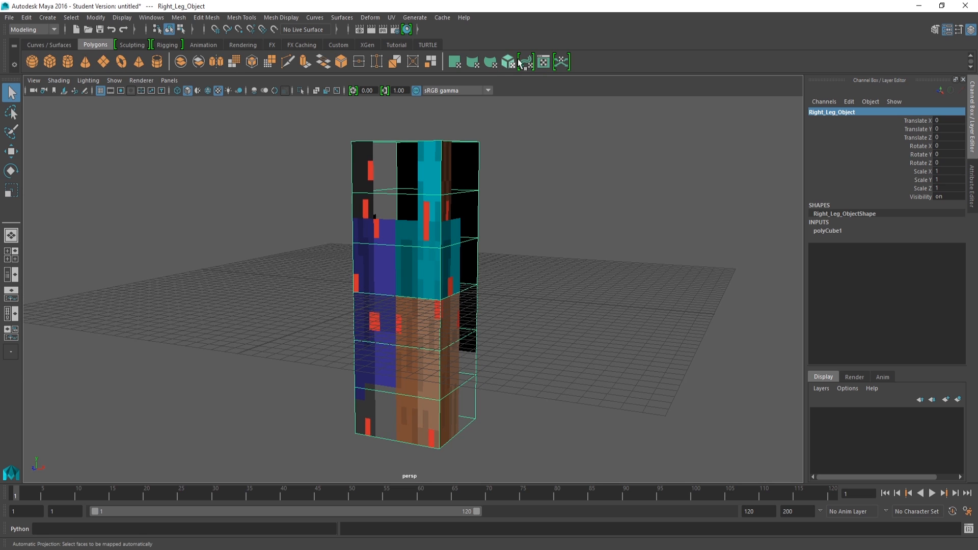
- Open the UV Editor for the leg and arrange it beside the model with the whole skin texture in view
{"action": "left_click", "coordinate": [544, 62]}
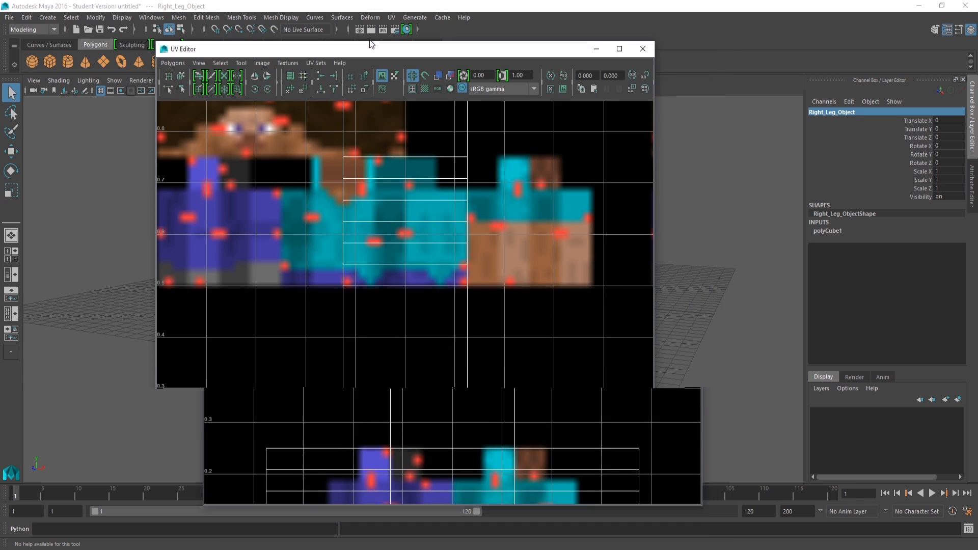
{"action": "left_click_drag", "start_coordinate": [371, 43], "coordinate": [225, 34]}
{"action": "middle_click_drag", "start_coordinate": [684, 278], "coordinate": [656, 272], "text": "alt"}
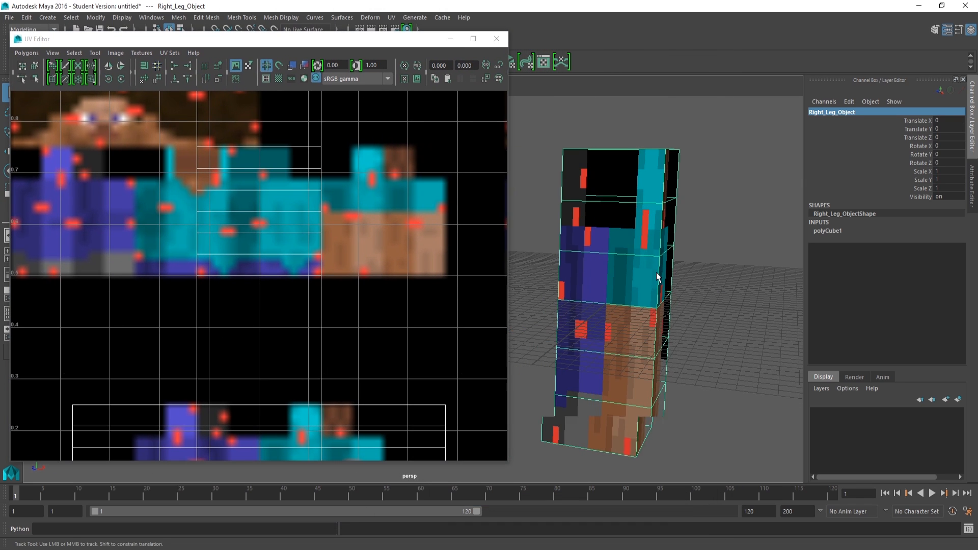
{"action": "scroll", "coordinate": [307, 265], "scroll_direction": "down", "scroll_amount": 2}
{"action": "middle_click_drag", "start_coordinate": [417, 251], "coordinate": [413, 258], "text": "alt"}
{"action": "mouse_move", "coordinate": [656, 274]}
{"action": "left_mouse_down", "text": "alt"}
{"action": "mouse_move", "coordinate": [648, 273]}
{"action": "mouse_move", "coordinate": [662, 272]}
{"action": "left_mouse_up", "text": "alt"}
- Turn off image filtering in the UV Editor and display the leg's UVs shaded
{"action": "left_click", "coordinate": [254, 215]}
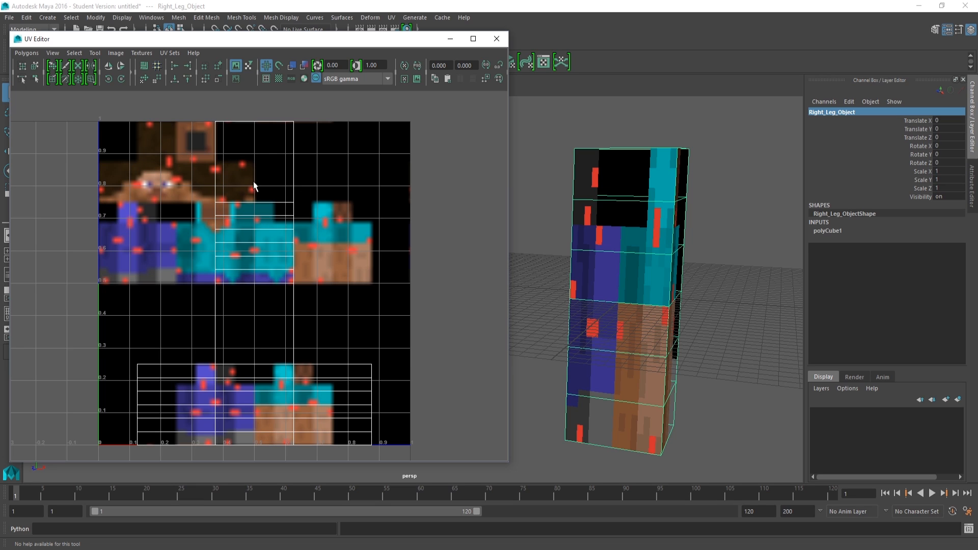
{"action": "left_click", "coordinate": [249, 66]}
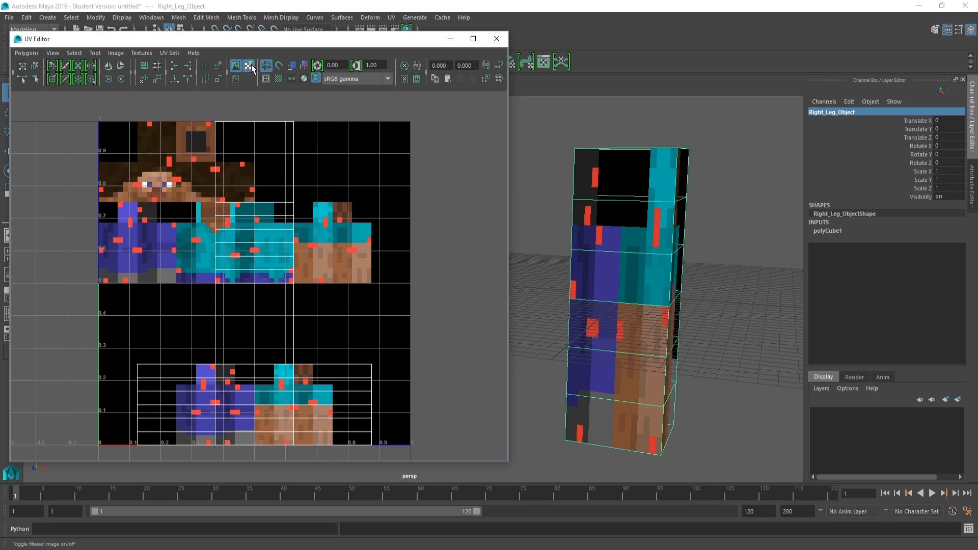
{"action": "left_click", "coordinate": [292, 66]}
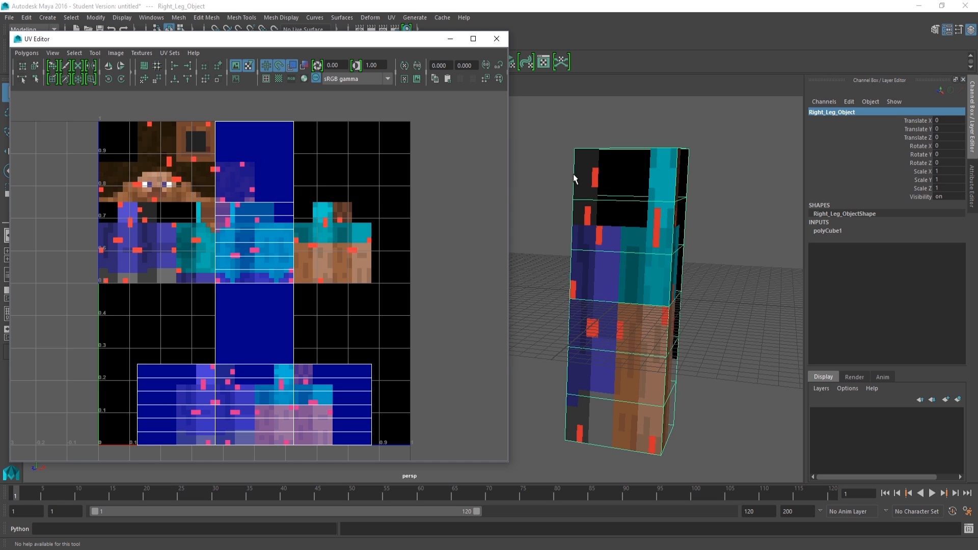
- Apply an Automatic projection to the leg to split its UVs into a separate shell for each side
{"action": "left_click_drag", "start_coordinate": [391, 42], "coordinate": [308, 40]}
{"action": "middle_click_drag", "start_coordinate": [636, 207], "coordinate": [608, 199], "text": "alt"}
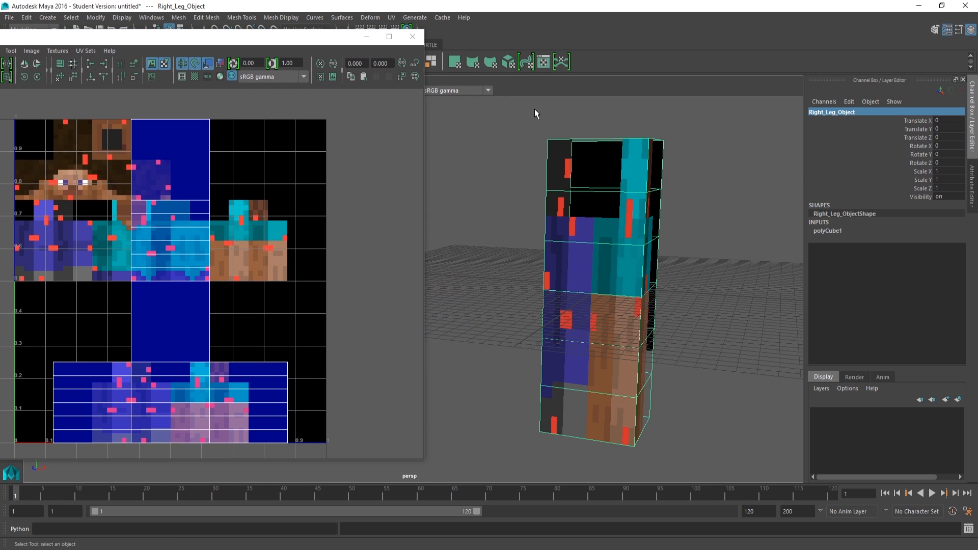
{"action": "left_click", "coordinate": [512, 65]}
{"action": "middle_click_drag", "start_coordinate": [574, 232], "coordinate": [567, 243], "text": "alt"}
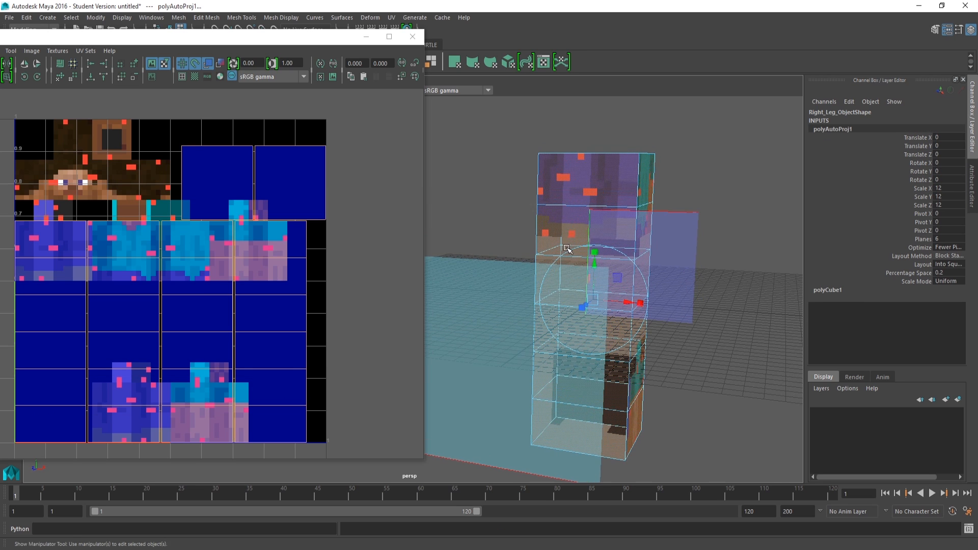
{"action": "scroll", "coordinate": [569, 240], "scroll_direction": "down", "scroll_amount": 3}
{"action": "right_click_drag", "start_coordinate": [558, 200], "coordinate": [601, 185]}
{"action": "scroll", "coordinate": [204, 290], "scroll_direction": "down", "scroll_amount": 3}
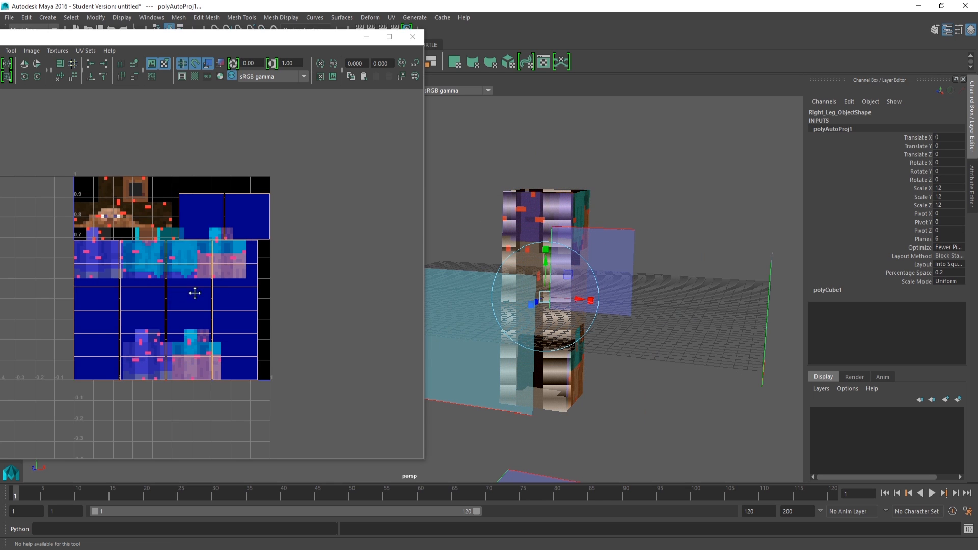
- Select all of the leg's UVs and scale them down uniformly into a small block
{"action": "middle_click_drag", "start_coordinate": [194, 293], "coordinate": [252, 293], "text": "alt"}
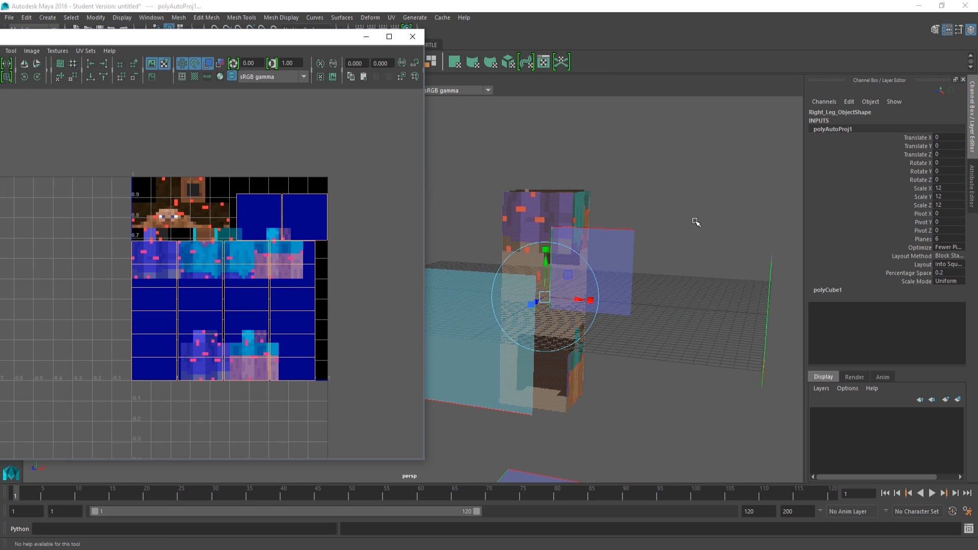
{"action": "mouse_move", "coordinate": [634, 234]}
{"action": "left_mouse_down", "text": "alt"}
{"action": "mouse_move", "coordinate": [559, 235]}
{"action": "mouse_move", "coordinate": [636, 221]}
{"action": "mouse_move", "coordinate": [638, 181]}
{"action": "mouse_move", "coordinate": [625, 246]}
{"action": "mouse_move", "coordinate": [633, 247]}
{"action": "left_mouse_up", "text": "alt"}
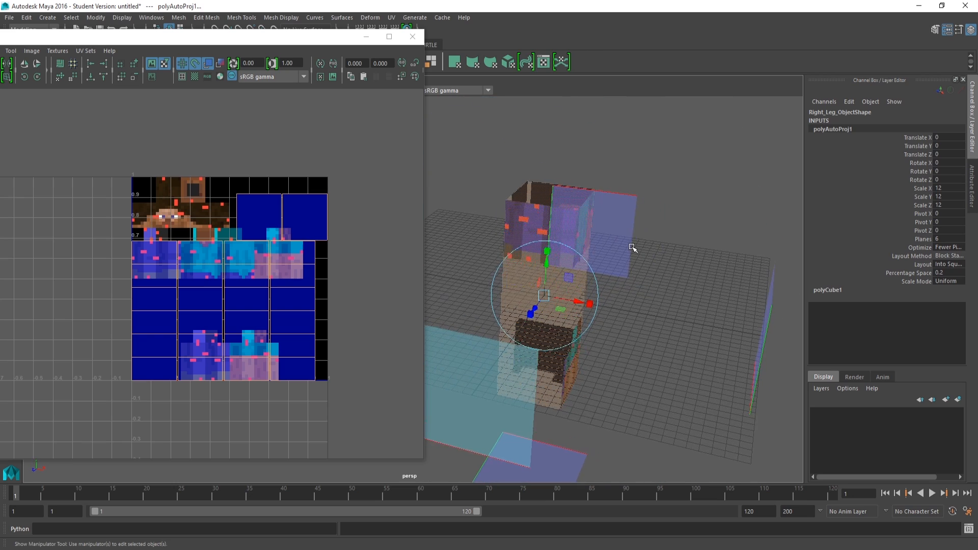
{"action": "scroll", "coordinate": [657, 247], "scroll_direction": "up", "scroll_amount": 5}
{"action": "middle_click_drag", "start_coordinate": [632, 265], "coordinate": [564, 270], "text": "alt"}
{"action": "left_click_drag", "start_coordinate": [559, 291], "coordinate": [564, 271], "text": "alt"}
{"action": "middle_click_drag", "start_coordinate": [564, 271], "coordinate": [565, 245], "text": "alt"}
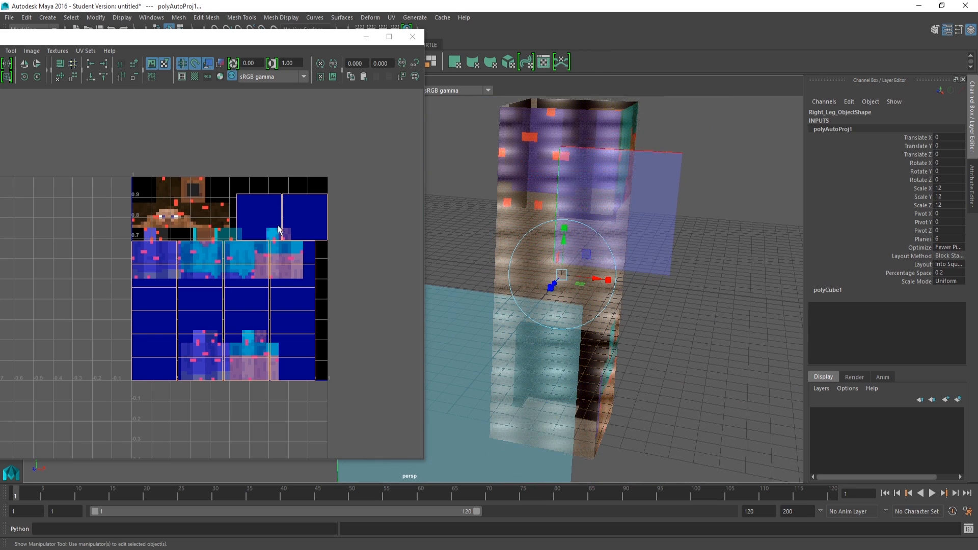
{"action": "right_click_drag", "start_coordinate": [146, 275], "coordinate": [188, 275]}
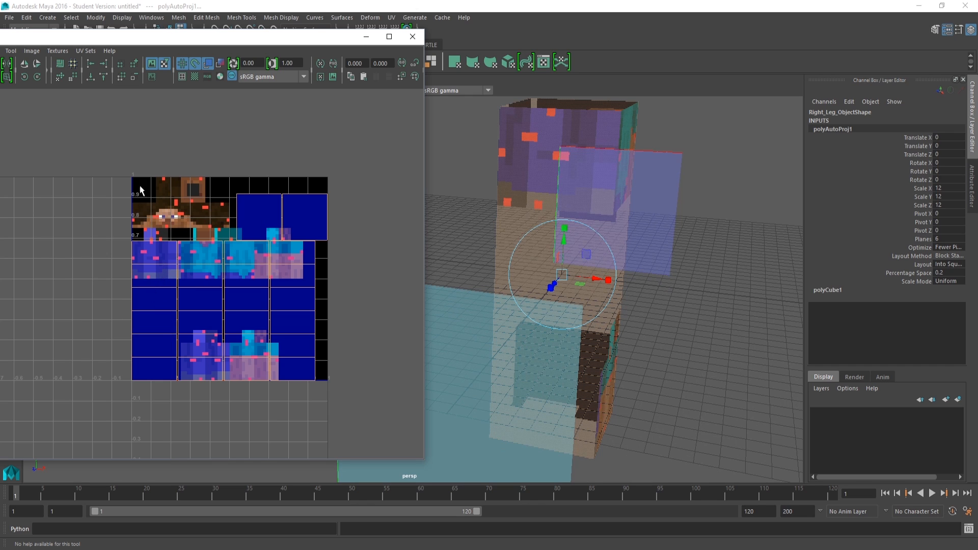
{"action": "right_click_drag", "start_coordinate": [260, 292], "coordinate": [261, 293]}
{"action": "left_click", "coordinate": [546, 265]}
{"action": "left_click", "coordinate": [551, 251]}
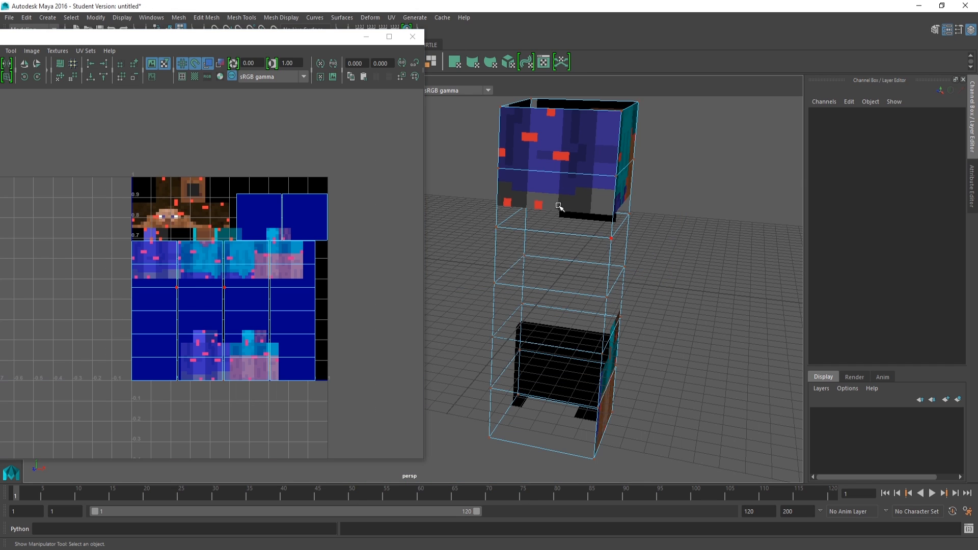
{"action": "right_click_drag", "start_coordinate": [204, 283], "coordinate": [235, 279]}
{"action": "left_click_drag", "start_coordinate": [70, 174], "coordinate": [383, 431]}
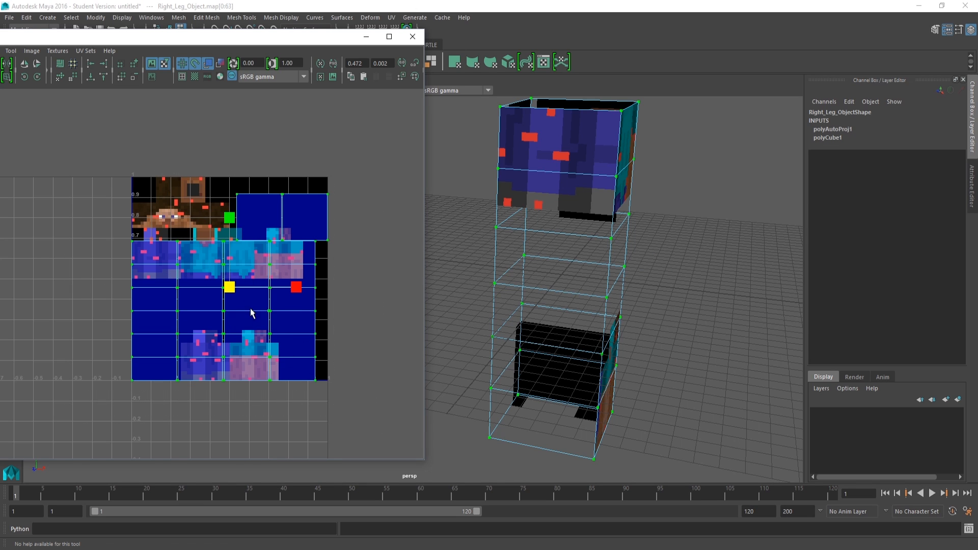
{"action": "left_click_drag", "start_coordinate": [233, 289], "coordinate": [186, 284]}
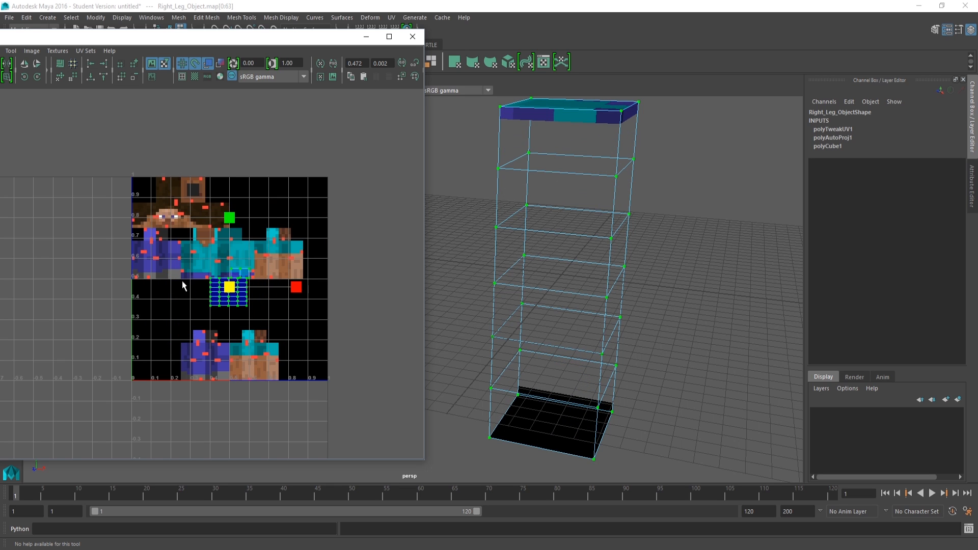
- Move the block of scaled leg UVs up onto the teal shirt area of the skin texture
{"action": "scroll", "coordinate": [224, 278], "scroll_direction": "up", "scroll_amount": 5}
{"action": "middle_click_drag", "start_coordinate": [268, 330], "coordinate": [295, 333], "text": "alt"}
{"action": "key", "text": "w"}
{"action": "left_click_drag", "start_coordinate": [314, 337], "coordinate": [252, 254]}
{"action": "middle_click_drag", "start_coordinate": [227, 265], "coordinate": [238, 271], "text": "alt"}
- Move the UV Editor out of the way and examine the textured leg from several angles
{"action": "left_click_drag", "start_coordinate": [443, 55], "coordinate": [977, 51]}
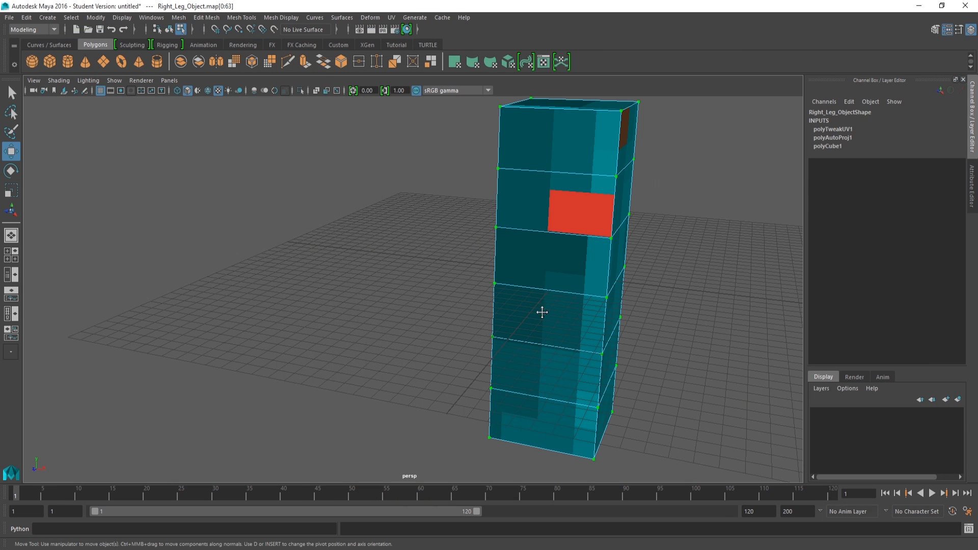
{"action": "middle_click_drag", "start_coordinate": [566, 321], "coordinate": [417, 332], "text": "alt"}
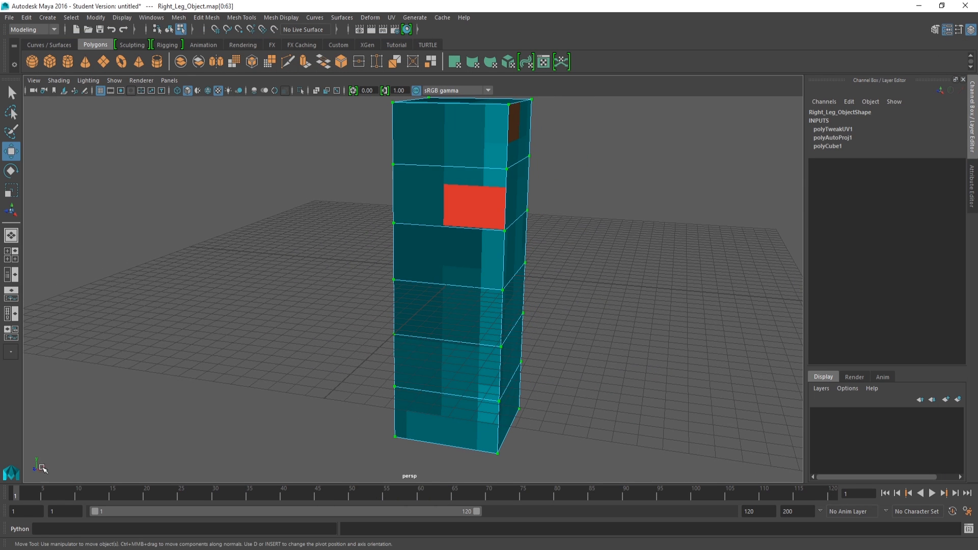
{"action": "left_click_drag", "start_coordinate": [117, 415], "coordinate": [41, 464], "text": "alt"}
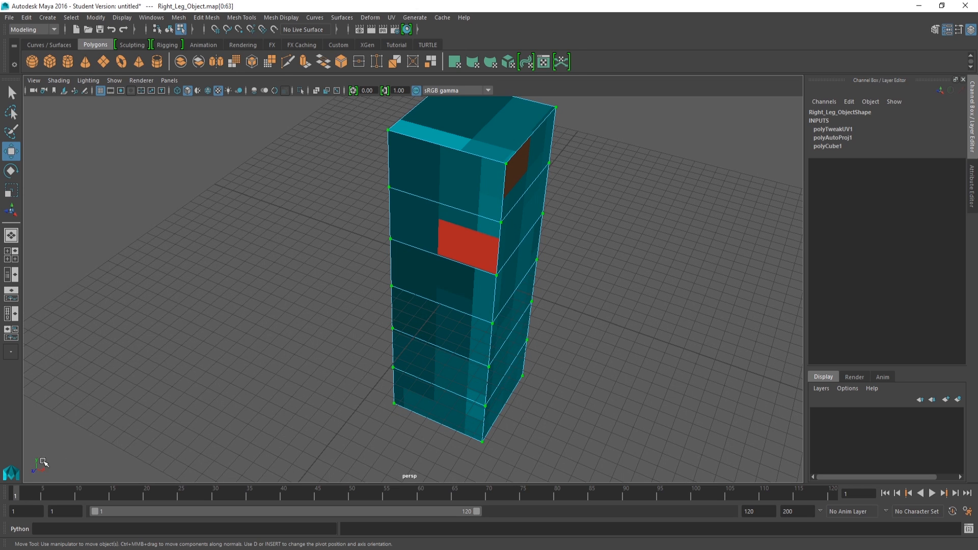
{"action": "mouse_move", "coordinate": [403, 366]}
{"action": "left_mouse_down", "text": "alt"}
{"action": "mouse_move", "coordinate": [421, 345]}
{"action": "mouse_move", "coordinate": [403, 353]}
{"action": "left_mouse_up", "text": "alt"}
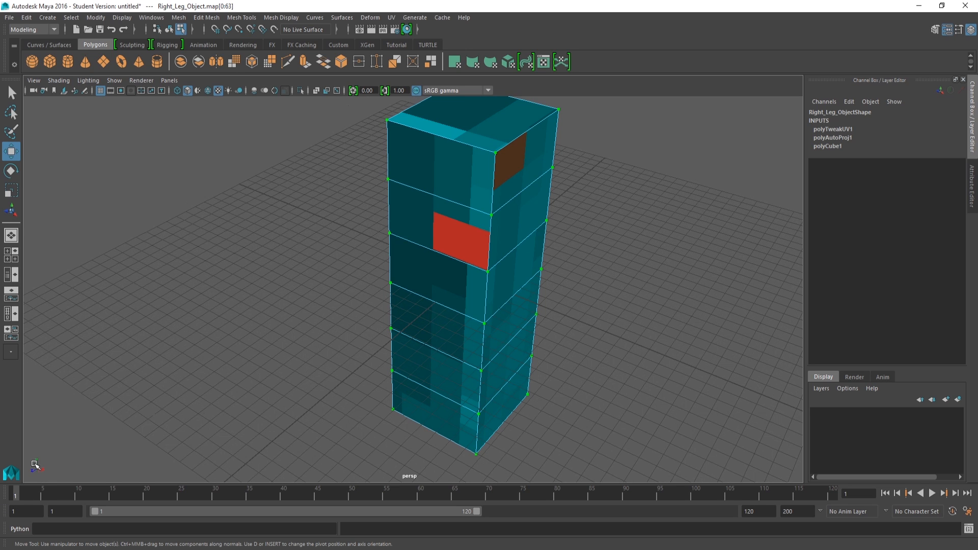
{"action": "left_click_drag", "start_coordinate": [374, 355], "coordinate": [429, 360], "text": "alt"}
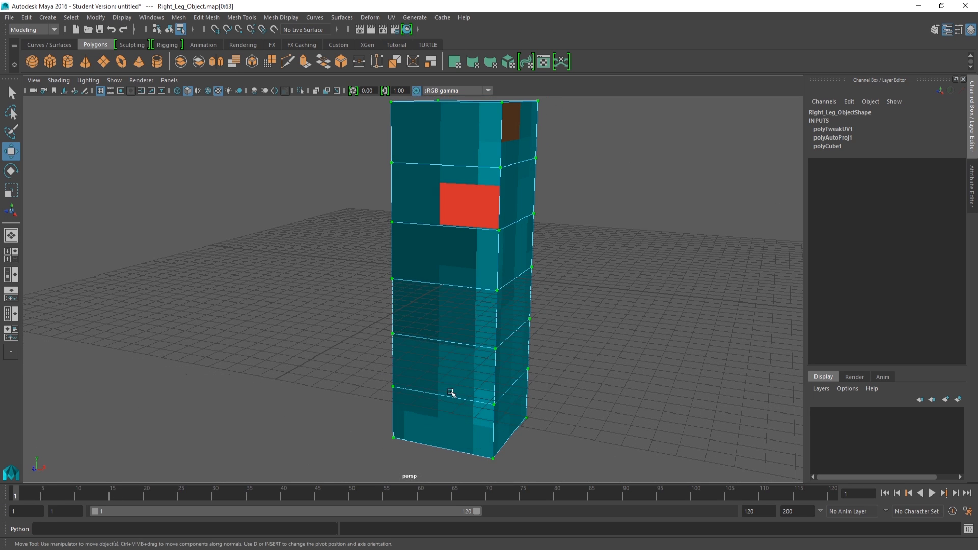
{"action": "left_click_drag", "start_coordinate": [368, 186], "coordinate": [322, 392], "text": "alt"}
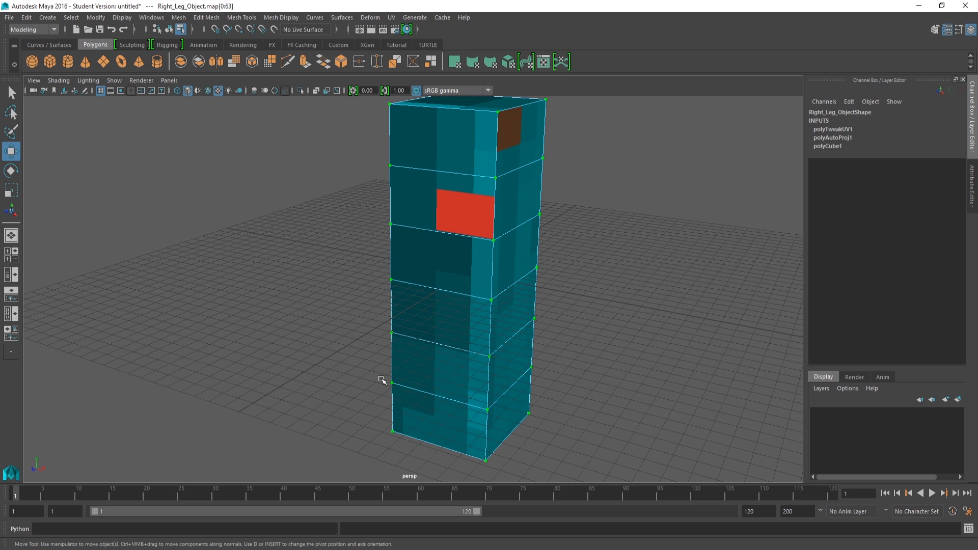
{"action": "left_click_drag", "start_coordinate": [382, 380], "coordinate": [399, 382], "text": "alt"}
{"action": "left_click_drag", "start_coordinate": [500, 284], "coordinate": [521, 323], "text": "alt"}
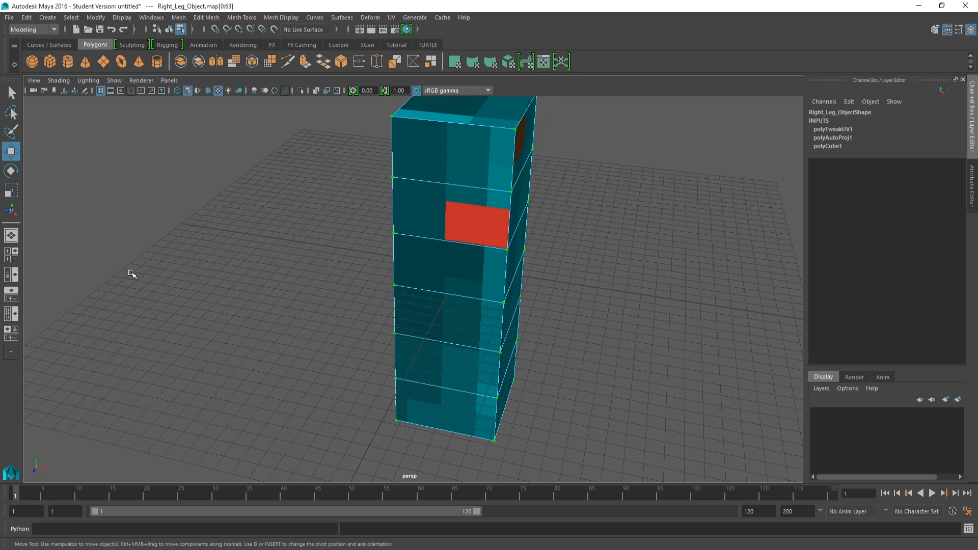
{"action": "mouse_move", "coordinate": [505, 328]}
{"action": "left_mouse_down", "text": "alt"}
{"action": "mouse_move", "coordinate": [494, 328]}
{"action": "mouse_move", "coordinate": [513, 329]}
{"action": "left_mouse_up", "text": "alt"}
{"action": "left_click_drag", "start_coordinate": [257, 394], "coordinate": [226, 417], "text": "alt"}
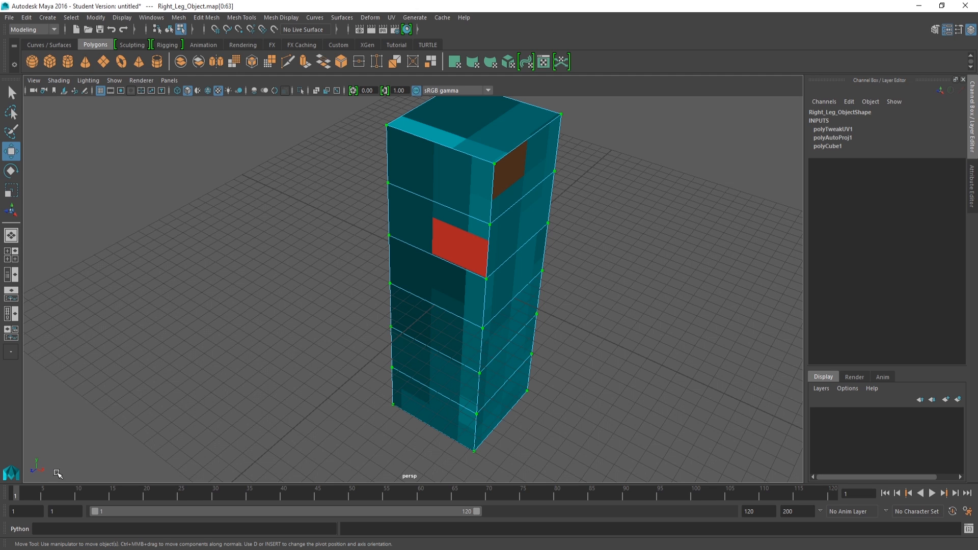
{"action": "left_click_drag", "start_coordinate": [311, 413], "coordinate": [408, 254], "text": "alt"}
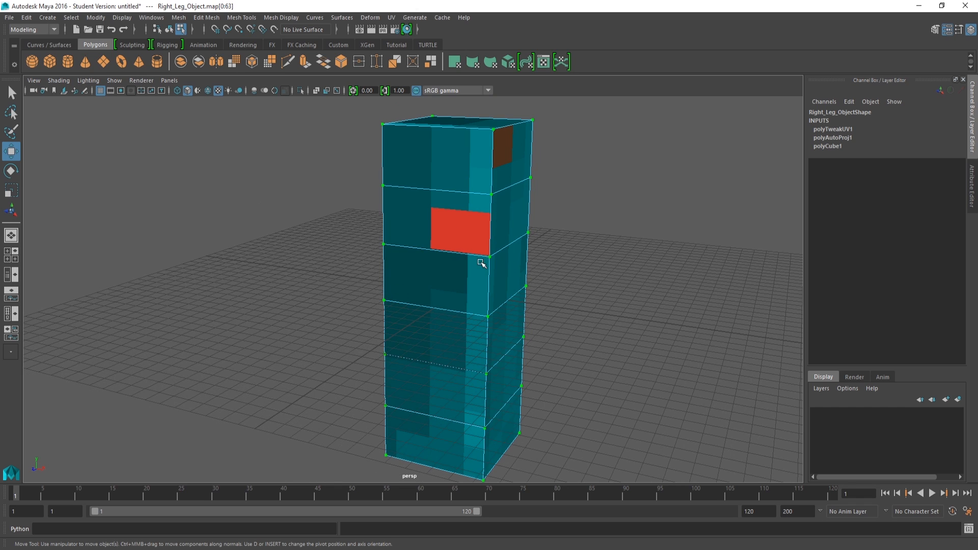
{"action": "left_click_drag", "start_coordinate": [448, 339], "coordinate": [451, 313], "text": "alt"}
- Bring the UV Editor back beside the leg and move the front side's shell onto the second blue leg strip of the skin
{"action": "left_click_drag", "start_coordinate": [977, 59], "coordinate": [291, 76]}
{"action": "middle_click_drag", "start_coordinate": [563, 279], "coordinate": [708, 284], "text": "alt"}
{"action": "left_click_drag", "start_coordinate": [708, 284], "coordinate": [563, 317], "text": "alt"}
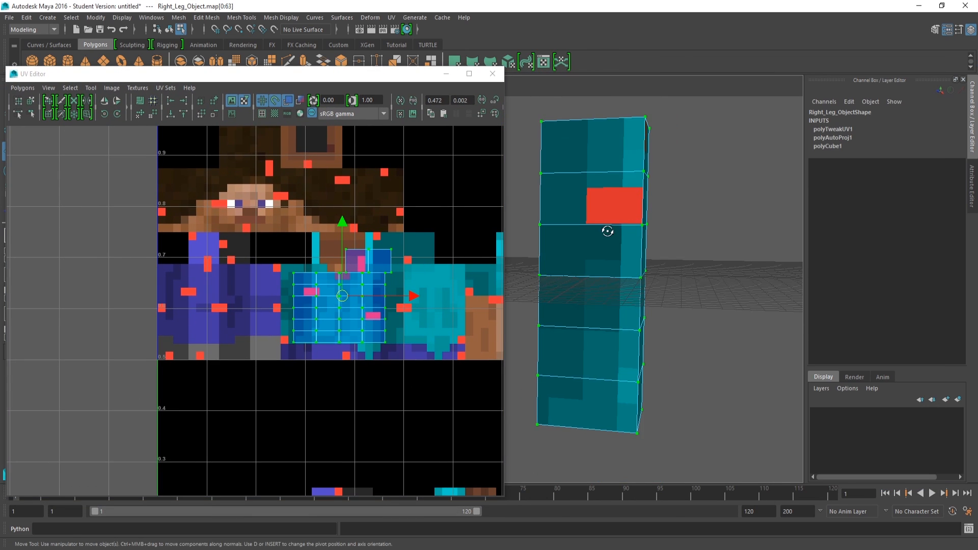
{"action": "left_click", "coordinate": [304, 296]}
{"action": "left_click", "coordinate": [303, 297]}
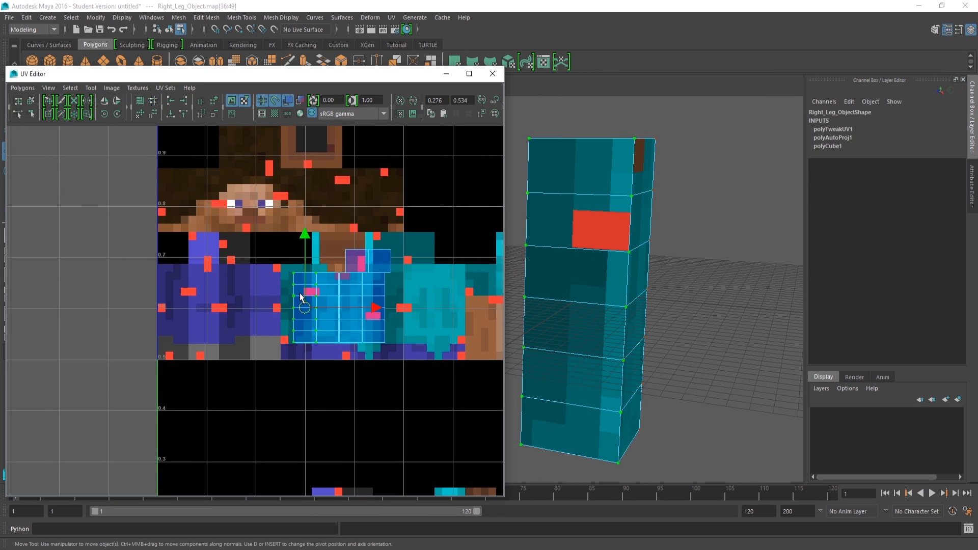
{"action": "middle_click_drag", "start_coordinate": [344, 294], "coordinate": [378, 308], "text": "alt"}
{"action": "middle_click_drag", "start_coordinate": [485, 301], "coordinate": [448, 301], "text": "alt"}
{"action": "middle_click_drag", "start_coordinate": [593, 311], "coordinate": [602, 310], "text": "alt"}
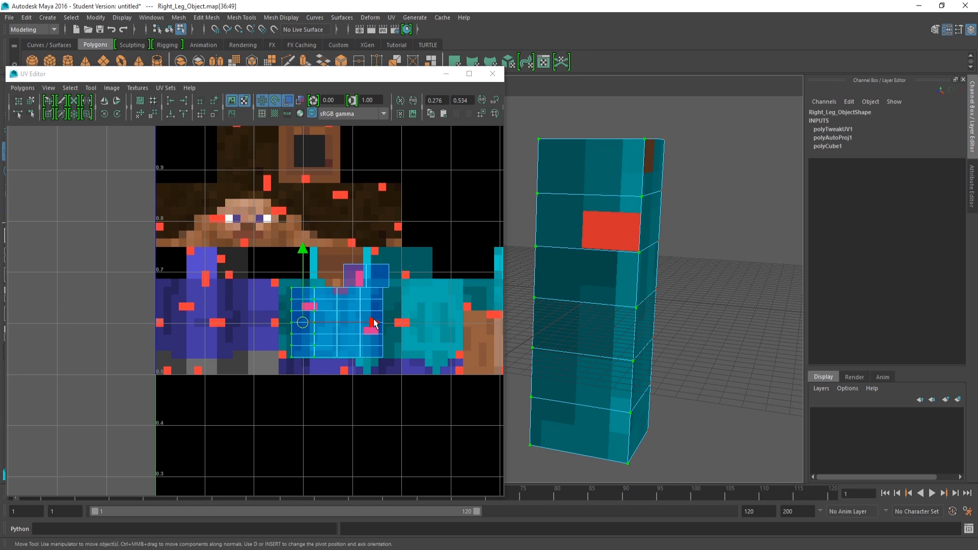
{"action": "left_click_drag", "start_coordinate": [373, 323], "coordinate": [273, 326]}
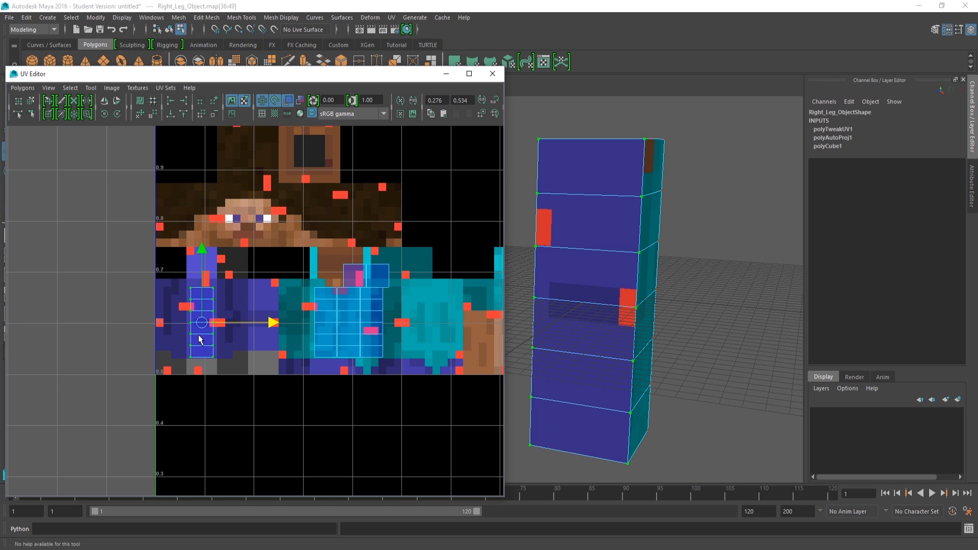
- Move the three remaining side shells onto the fourth, third and first blue leg strips of the skin texture
{"action": "left_click", "coordinate": [315, 307]}
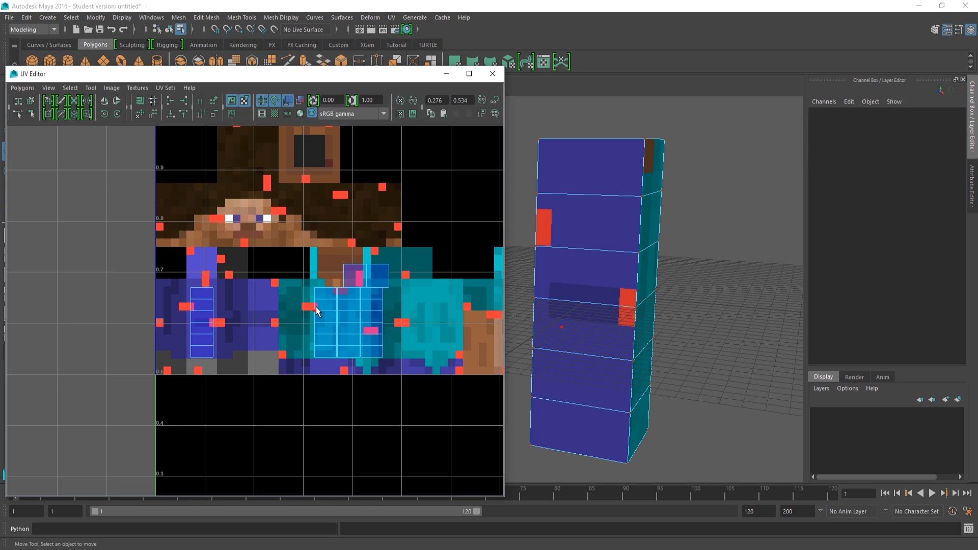
{"action": "left_click", "coordinate": [319, 310]}
{"action": "left_click_drag", "start_coordinate": [643, 311], "coordinate": [339, 320], "text": "alt"}
{"action": "left_click", "coordinate": [355, 322]}
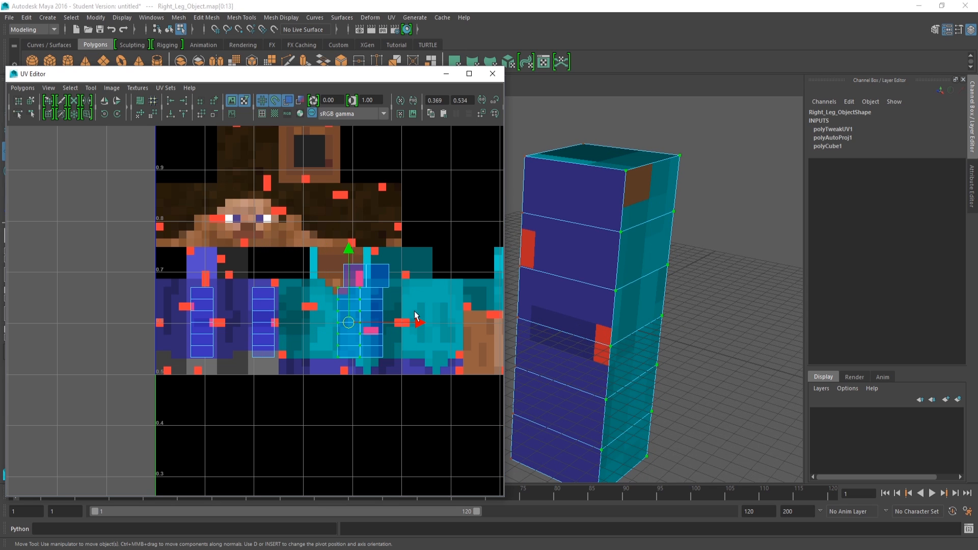
{"action": "left_click_drag", "start_coordinate": [420, 324], "coordinate": [304, 323]}
{"action": "left_click", "coordinate": [381, 308]}
{"action": "left_click_drag", "start_coordinate": [443, 326], "coordinate": [242, 323]}
{"action": "mouse_move", "coordinate": [589, 302]}
{"action": "left_mouse_down", "text": "alt"}
{"action": "mouse_move", "coordinate": [618, 299]}
{"action": "mouse_move", "coordinate": [630, 285]}
{"action": "mouse_move", "coordinate": [570, 303]}
{"action": "left_mouse_up", "text": "alt"}
- Place the leg's bottom cap shell on the dark square above the third strip and the top cap shell on the bright blue square beside it
{"action": "left_click", "coordinate": [350, 270]}
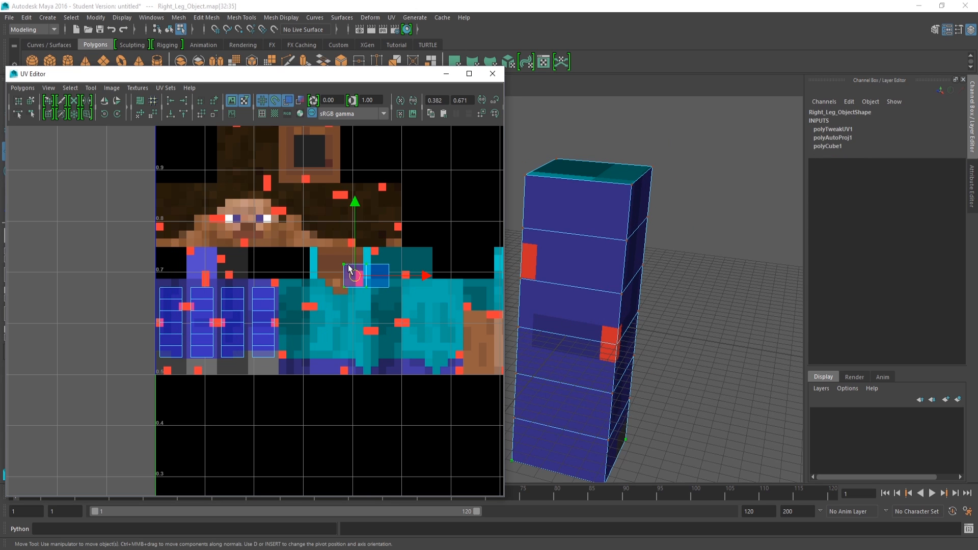
{"action": "left_click_drag", "start_coordinate": [359, 281], "coordinate": [233, 264]}
{"action": "left_click", "coordinate": [379, 276]}
{"action": "left_click_drag", "start_coordinate": [378, 276], "coordinate": [206, 265]}
{"action": "mouse_move", "coordinate": [577, 351]}
{"action": "left_mouse_down", "text": "alt"}
{"action": "mouse_move", "coordinate": [603, 339]}
{"action": "mouse_move", "coordinate": [642, 353]}
{"action": "mouse_move", "coordinate": [593, 348]}
{"action": "left_mouse_up", "text": "alt"}
- Stretch the four side shells by moving their bottom UV row down to the lower edge of the leg texture
{"action": "mouse_move", "coordinate": [334, 340]}
{"action": "middle_mouse_down", "text": "alt"}
{"action": "mouse_move", "coordinate": [314, 345]}
{"action": "mouse_move", "coordinate": [330, 328]}
{"action": "middle_mouse_up", "text": "alt"}
{"action": "scroll", "coordinate": [231, 341], "scroll_direction": "up", "scroll_amount": 3}
{"action": "middle_click_drag", "start_coordinate": [231, 346], "coordinate": [298, 344], "text": "alt"}
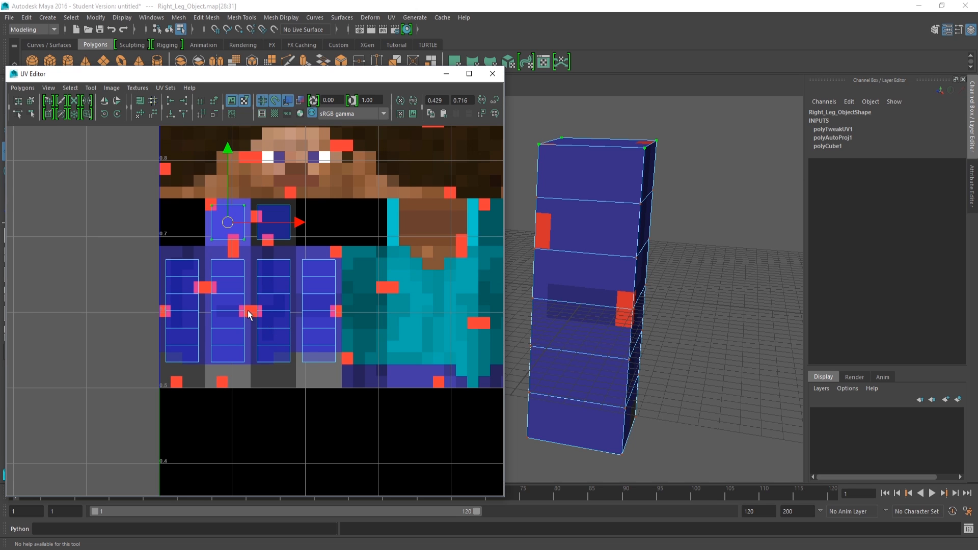
{"action": "middle_click_drag", "start_coordinate": [223, 327], "coordinate": [151, 328], "text": "alt"}
{"action": "scroll", "coordinate": [242, 335], "scroll_direction": "up", "scroll_amount": 3}
{"action": "left_click_drag", "start_coordinate": [77, 405], "coordinate": [468, 336]}
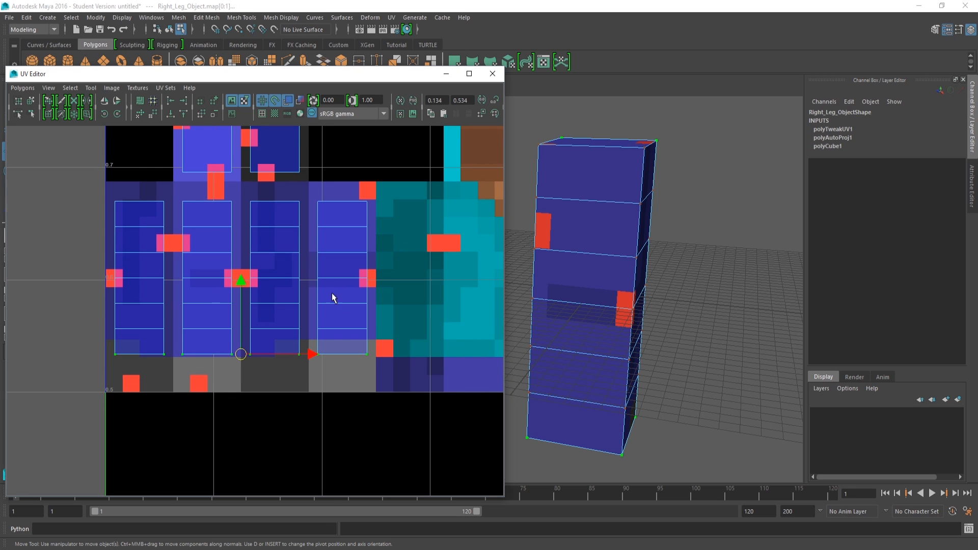
{"action": "left_click_drag", "start_coordinate": [248, 284], "coordinate": [232, 332]}
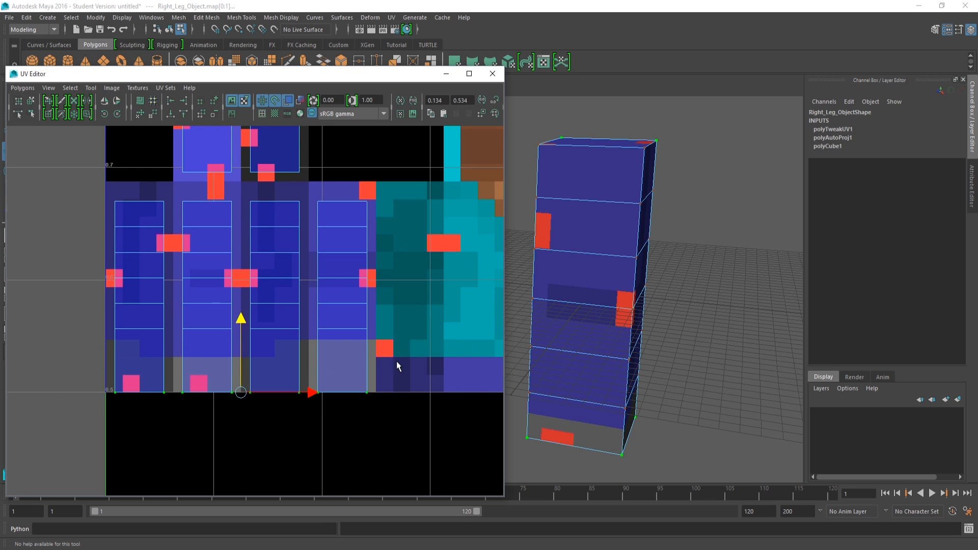
- Move the next three UV rows above the shells' bottom edge down so the lower divisions are evenly spaced
{"action": "left_click_drag", "start_coordinate": [88, 353], "coordinate": [409, 323]}
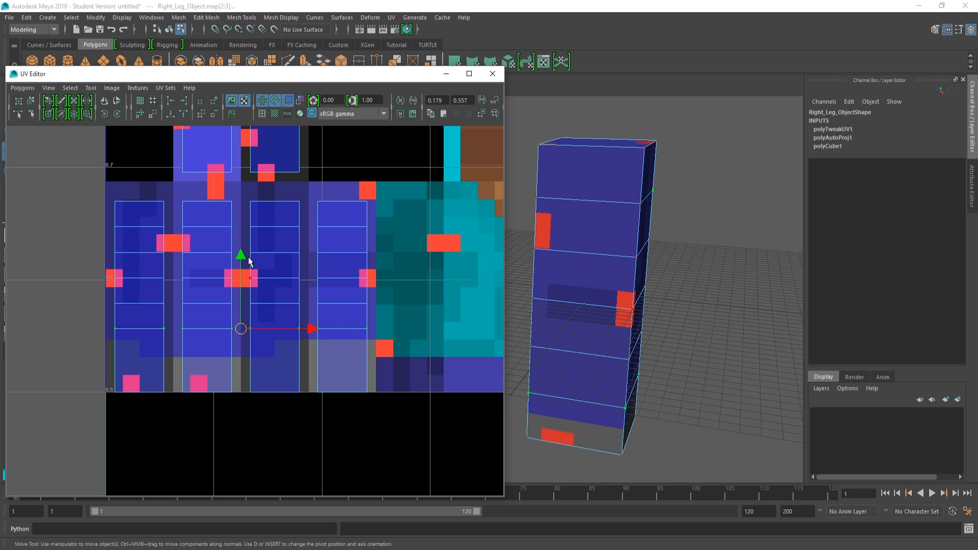
{"action": "left_click_drag", "start_coordinate": [241, 256], "coordinate": [240, 286]}
{"action": "left_click_drag", "start_coordinate": [134, 330], "coordinate": [463, 296]}
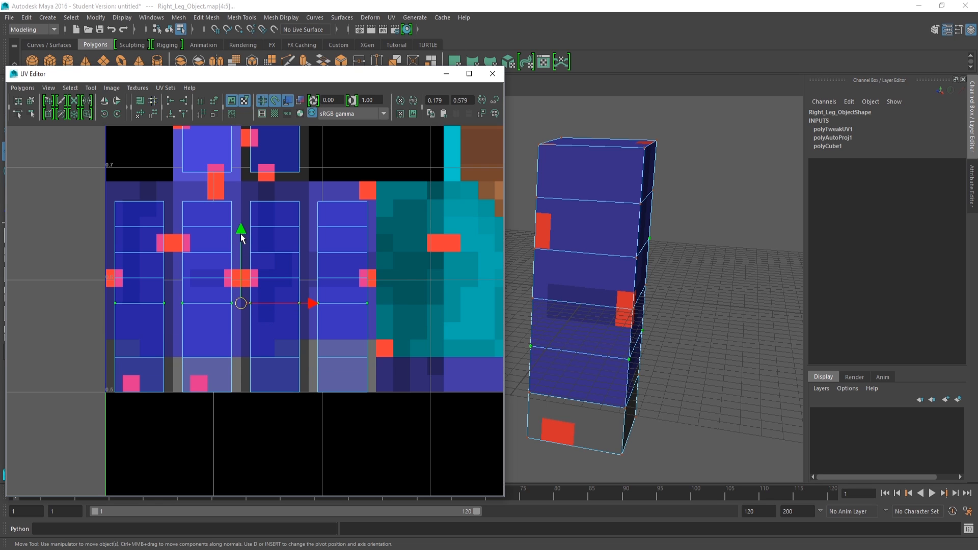
{"action": "left_click_drag", "start_coordinate": [102, 300], "coordinate": [405, 274]}
{"action": "left_click_drag", "start_coordinate": [239, 206], "coordinate": [239, 213]}
{"action": "middle_click_drag", "start_coordinate": [248, 218], "coordinate": [246, 256], "text": "alt"}
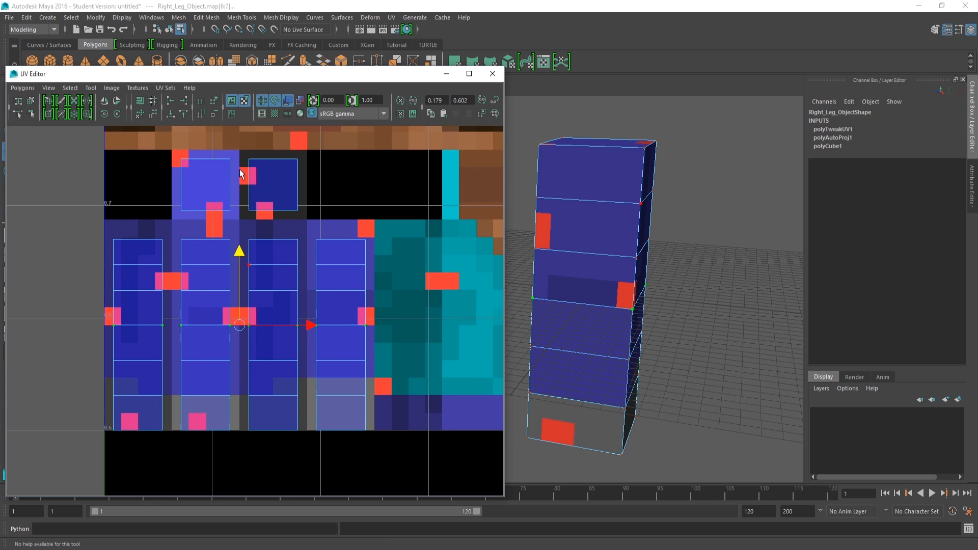
- Move the side shells' top UV row up to the leg texture's upper edge and raise the row below it to space the divisions evenly
{"action": "left_click_drag", "start_coordinate": [105, 224], "coordinate": [388, 255]}
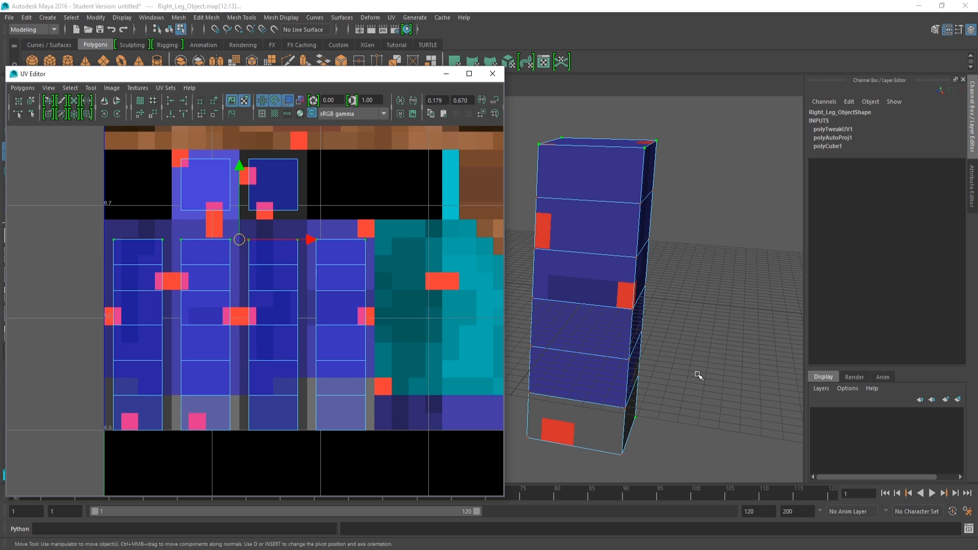
{"action": "middle_click_drag", "start_coordinate": [610, 252], "coordinate": [618, 243], "text": "alt"}
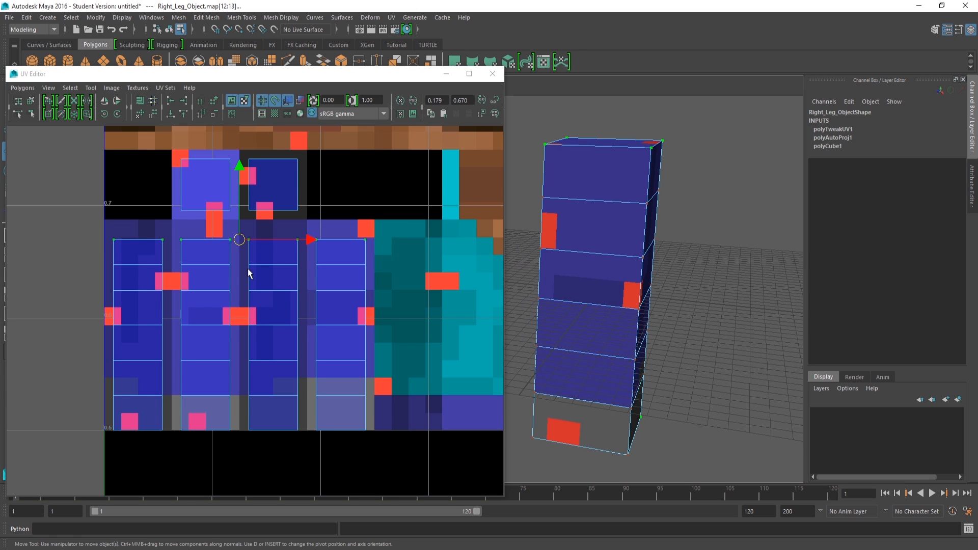
{"action": "left_click_drag", "start_coordinate": [240, 219], "coordinate": [246, 203]}
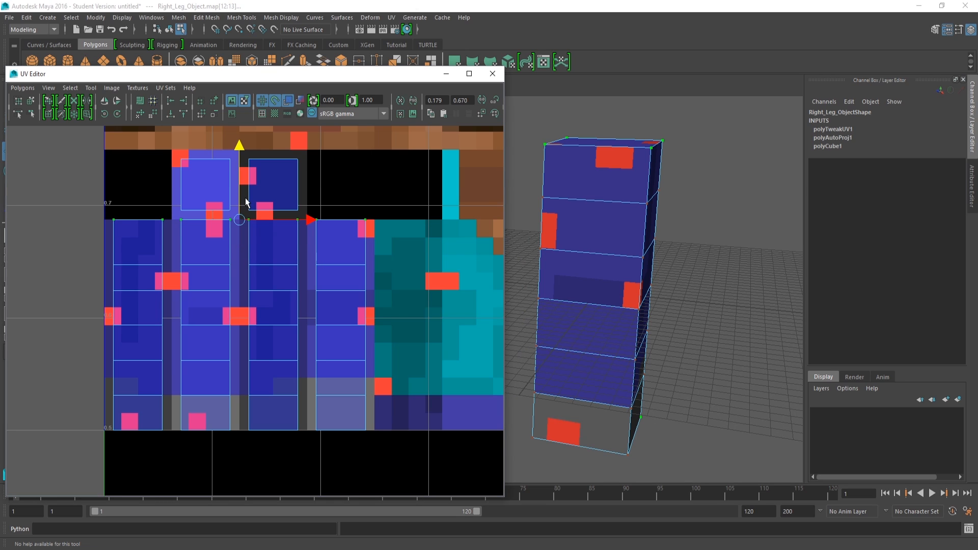
{"action": "left_click_drag", "start_coordinate": [236, 263], "coordinate": [415, 252]}
{"action": "left_click_drag", "start_coordinate": [242, 251], "coordinate": [240, 236]}
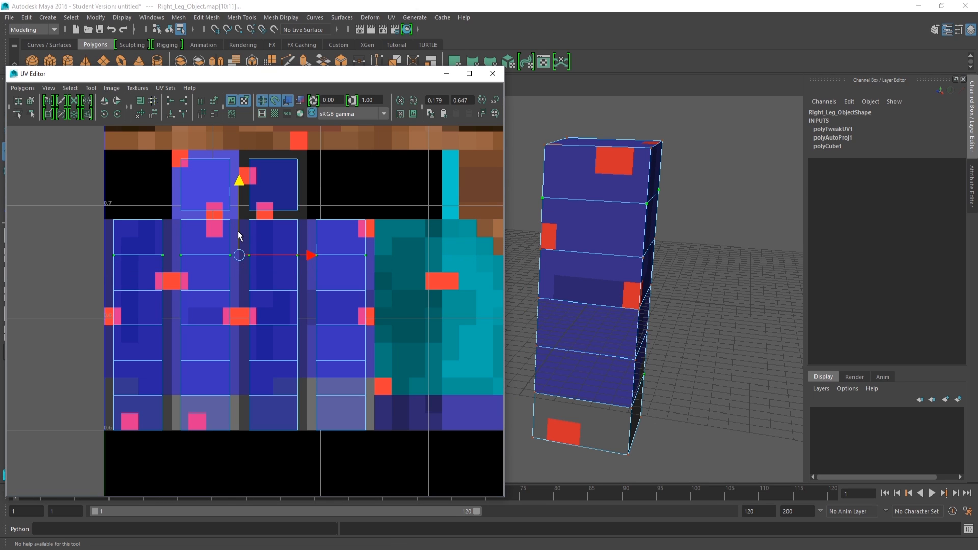
{"action": "left_click_drag", "start_coordinate": [93, 303], "coordinate": [439, 275]}
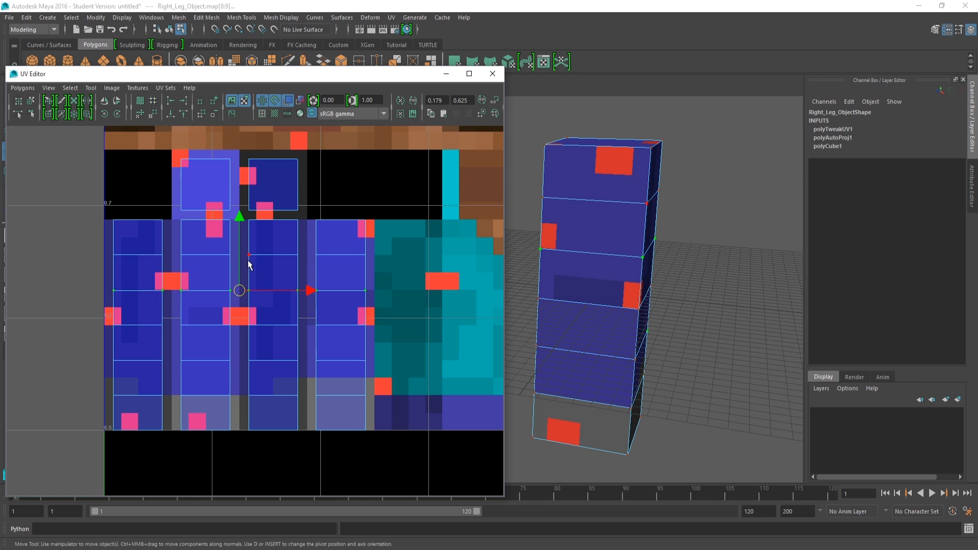
{"action": "left_click_drag", "start_coordinate": [100, 345], "coordinate": [433, 306]}
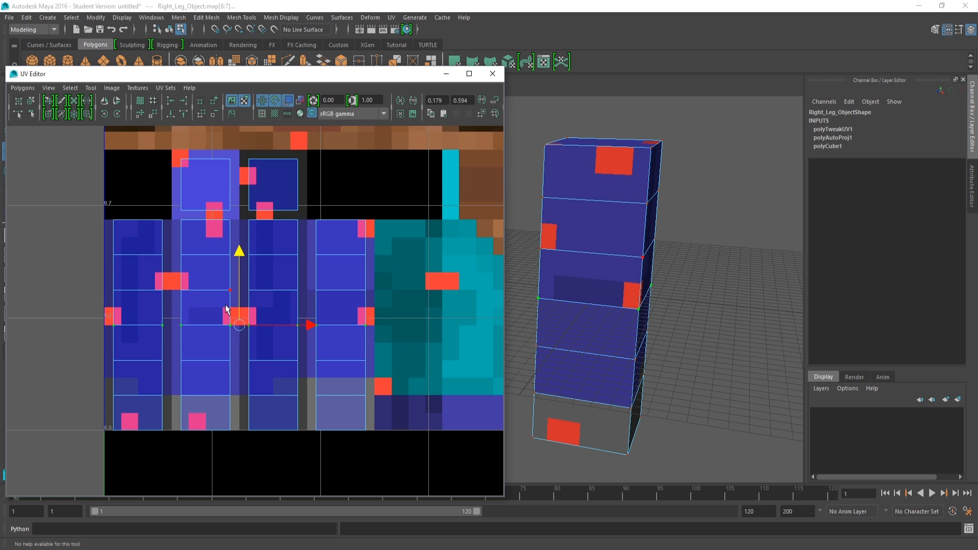
- Widen the first two side shells by moving their left and right UV columns out to the edges of their texture strips
{"action": "left_click_drag", "start_coordinate": [133, 208], "coordinate": [69, 491]}
{"action": "left_click_drag", "start_coordinate": [185, 326], "coordinate": [172, 323]}
{"action": "left_click_drag", "start_coordinate": [145, 214], "coordinate": [163, 449]}
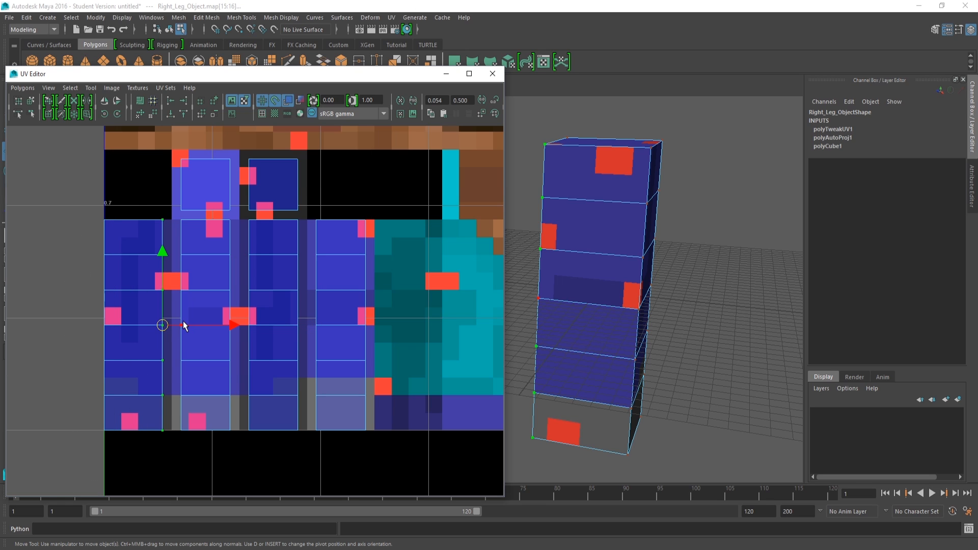
{"action": "left_click", "coordinate": [185, 326]}
{"action": "left_click_drag", "start_coordinate": [194, 327], "coordinate": [204, 327]}
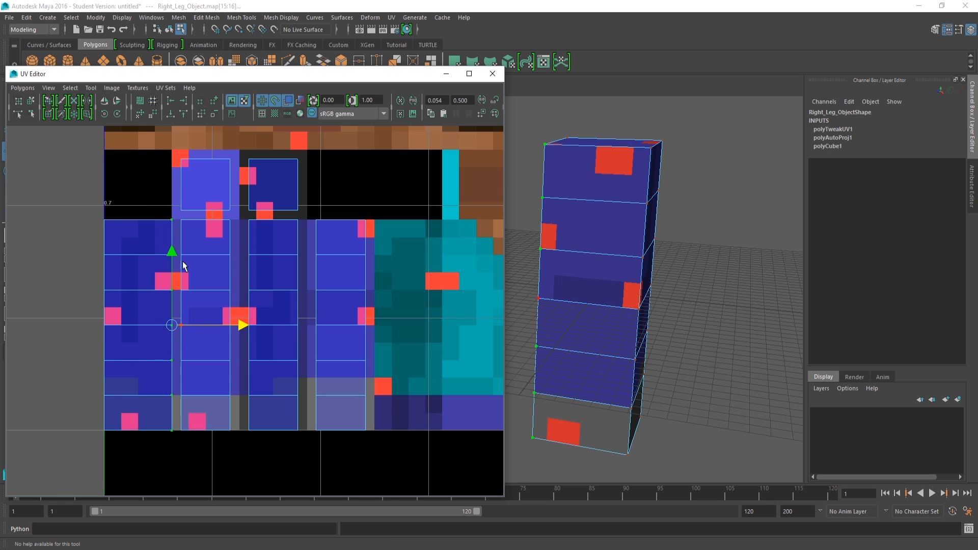
{"action": "left_click_drag", "start_coordinate": [175, 215], "coordinate": [196, 442]}
{"action": "left_click_drag", "start_coordinate": [225, 325], "coordinate": [216, 324]}
{"action": "left_click_drag", "start_coordinate": [224, 216], "coordinate": [241, 443]}
{"action": "left_click_drag", "start_coordinate": [269, 325], "coordinate": [278, 326]}
- Widen the third and fourth side shells to fill their texture strips by moving their left and right UV columns outward
{"action": "left_click_drag", "start_coordinate": [243, 215], "coordinate": [266, 442]}
{"action": "left_click_drag", "start_coordinate": [319, 325], "coordinate": [311, 325]}
{"action": "left_click_drag", "start_coordinate": [292, 215], "coordinate": [314, 438]}
{"action": "left_click_drag", "start_coordinate": [369, 325], "coordinate": [378, 326]}
{"action": "left_click_drag", "start_coordinate": [311, 207], "coordinate": [334, 465]}
{"action": "left_click_drag", "start_coordinate": [386, 324], "coordinate": [377, 324]}
{"action": "left_click_drag", "start_coordinate": [354, 214], "coordinate": [381, 442]}
{"action": "left_click_drag", "start_coordinate": [436, 325], "coordinate": [445, 325]}
- Move the bottom cap shell's corner UVs outward to the corners of the dark blue square above the third strip
{"action": "middle_click_drag", "start_coordinate": [249, 188], "coordinate": [281, 326], "text": "alt"}
{"action": "left_click_drag", "start_coordinate": [272, 287], "coordinate": [292, 310]}
{"action": "left_click_drag", "start_coordinate": [281, 298], "coordinate": [271, 288]}
{"action": "left_click_drag", "start_coordinate": [349, 291], "coordinate": [319, 309]}
{"action": "left_click_drag", "start_coordinate": [330, 297], "coordinate": [339, 289]}
{"action": "left_click_drag", "start_coordinate": [319, 338], "coordinate": [343, 362]}
{"action": "left_click_drag", "start_coordinate": [330, 349], "coordinate": [339, 358]}
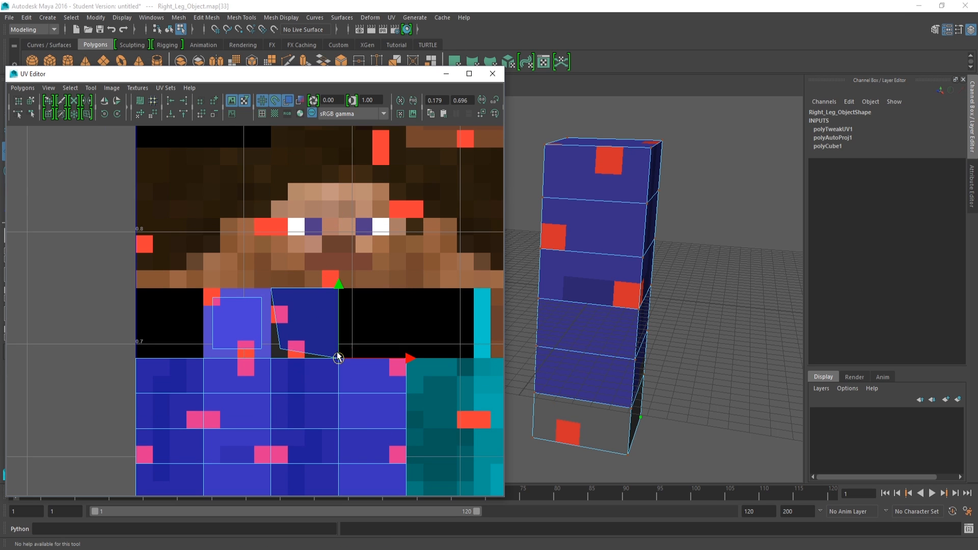
- Move the top cap shell's corner UVs outward to the corners of the bright blue square above the second strip
{"action": "left_click_drag", "start_coordinate": [252, 333], "coordinate": [273, 359]}
{"action": "left_click_drag", "start_coordinate": [261, 349], "coordinate": [271, 358]}
{"action": "left_click_drag", "start_coordinate": [246, 293], "coordinate": [271, 310]}
{"action": "left_click_drag", "start_coordinate": [262, 297], "coordinate": [271, 288]}
{"action": "left_click_drag", "start_coordinate": [204, 288], "coordinate": [222, 309]}
{"action": "left_click_drag", "start_coordinate": [213, 298], "coordinate": [203, 289]}
{"action": "left_click_drag", "start_coordinate": [200, 330], "coordinate": [204, 359]}
- Minimize the UV Editor and examine the texture on the leg's sides, top and bottom for misaligned red markers
{"action": "left_click_drag", "start_coordinate": [592, 359], "coordinate": [683, 311], "text": "alt"}
{"action": "left_click", "coordinate": [446, 74]}
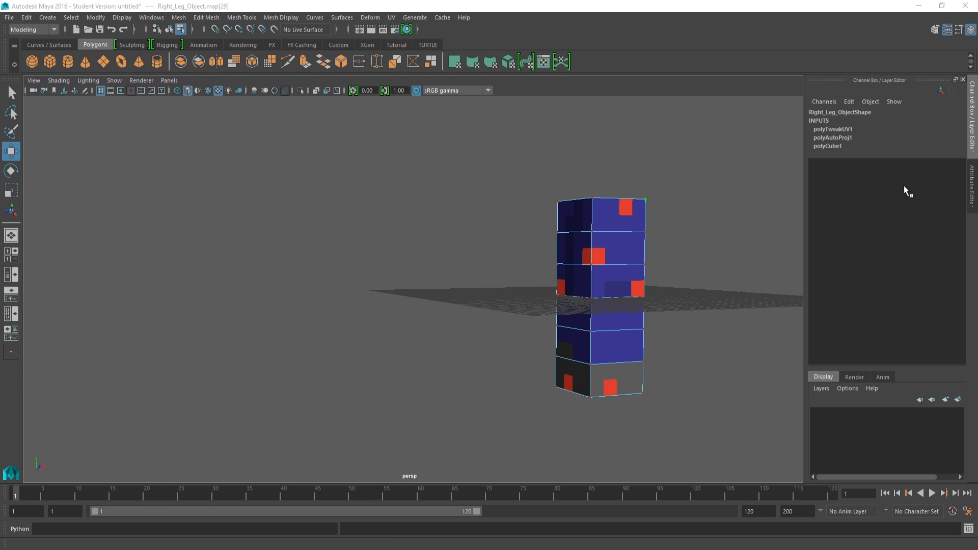
{"action": "middle_click_drag", "start_coordinate": [655, 240], "coordinate": [589, 247], "text": "alt"}
{"action": "left_click_drag", "start_coordinate": [588, 247], "coordinate": [239, 303], "text": "alt"}
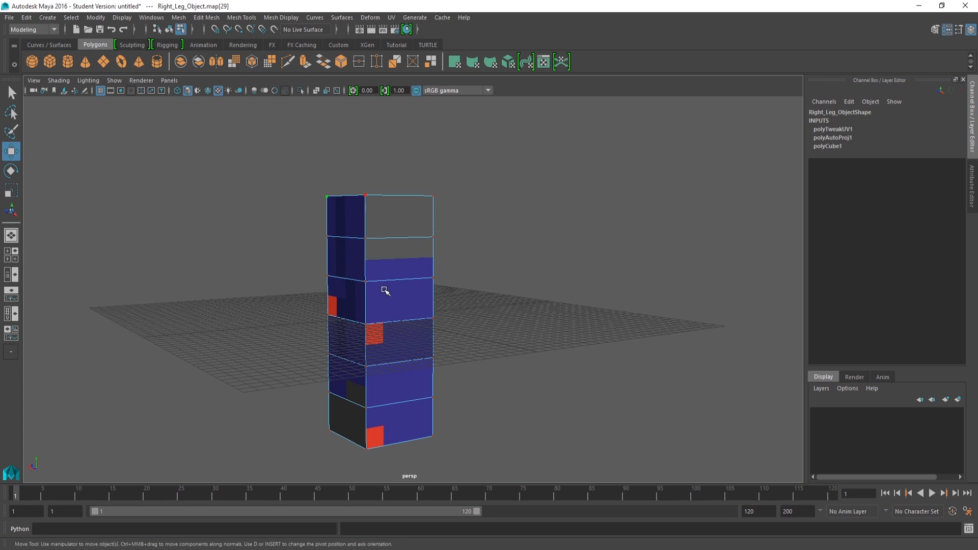
{"action": "left_click_drag", "start_coordinate": [404, 251], "coordinate": [582, 258], "text": "alt"}
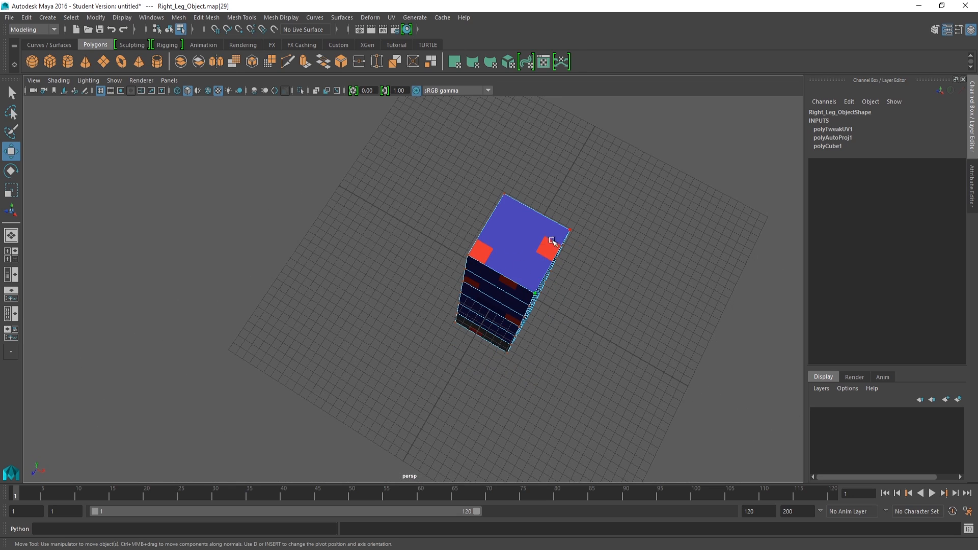
{"action": "mouse_move", "coordinate": [533, 310]}
{"action": "left_mouse_down", "text": "alt"}
{"action": "mouse_move", "coordinate": [530, 285]}
{"action": "mouse_move", "coordinate": [524, 307]}
{"action": "left_mouse_up", "text": "alt"}
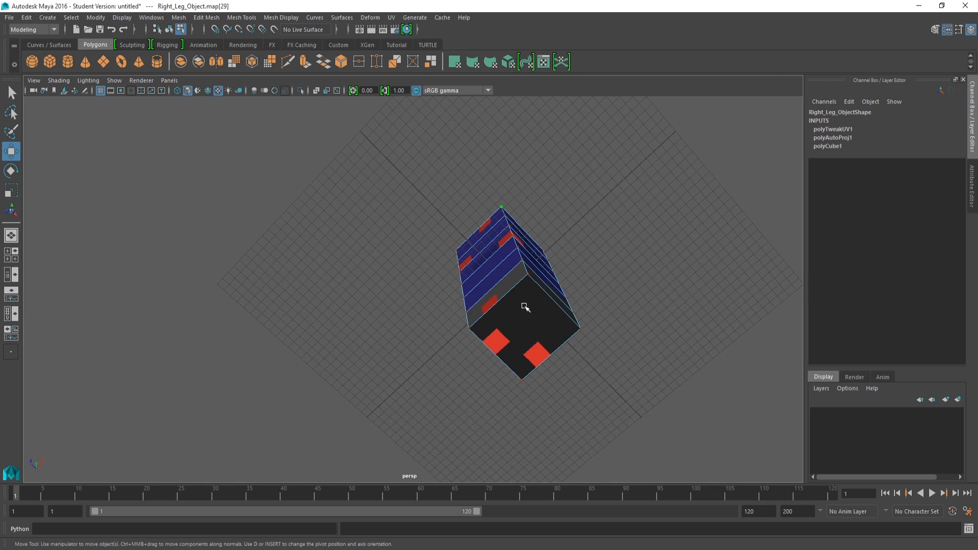
{"action": "left_click_drag", "start_coordinate": [500, 243], "coordinate": [367, 309], "text": "alt"}
{"action": "left_click_drag", "start_coordinate": [538, 400], "coordinate": [403, 259], "text": "alt"}
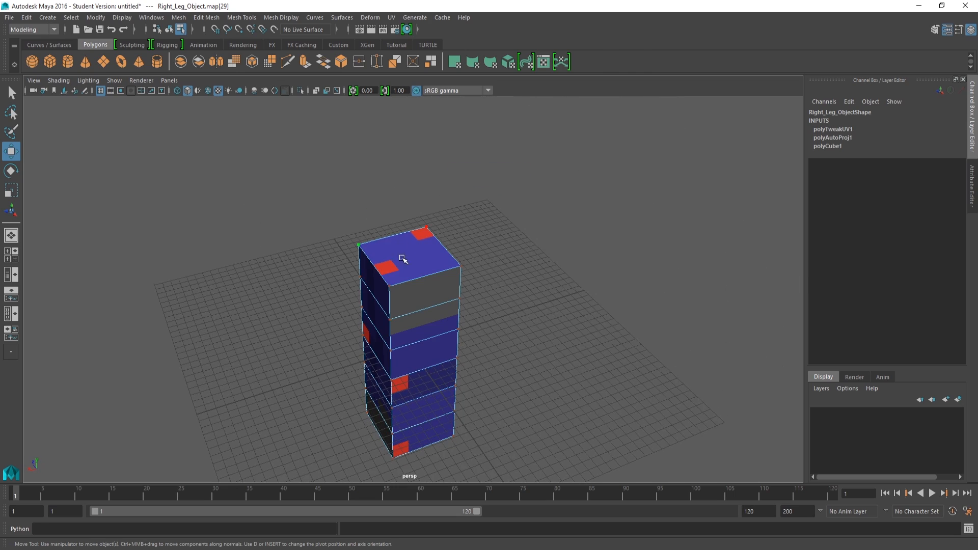
{"action": "left_click_drag", "start_coordinate": [442, 447], "coordinate": [515, 339], "text": "alt"}
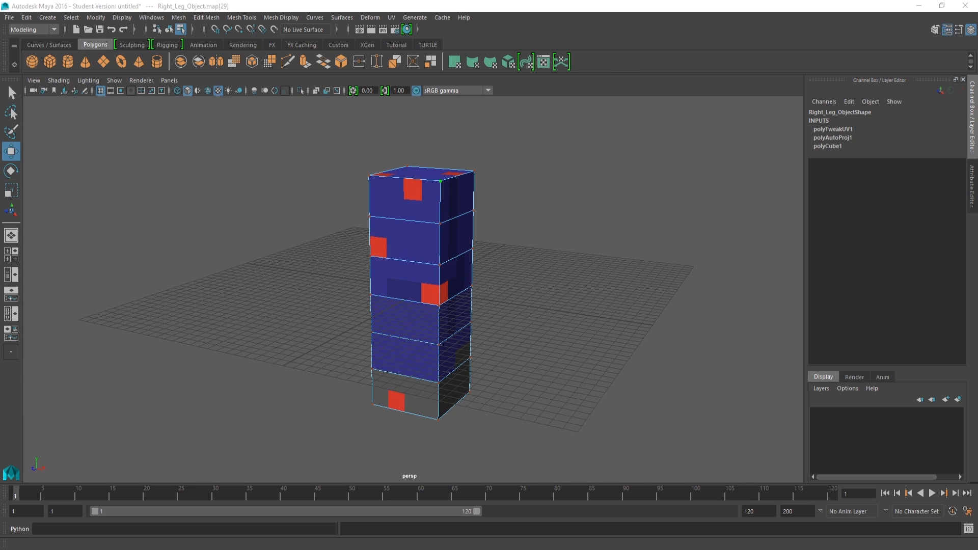
- Bring back the UV Editor and rotate the top cap shell clockwise in 45-degree steps until its marker lines up with the front face
{"action": "left_click_drag", "start_coordinate": [977, 100], "coordinate": [750, 80]}
{"action": "left_click", "coordinate": [698, 220]}
{"action": "double_click", "coordinate": [698, 225]}
{"action": "left_click_drag", "start_coordinate": [466, 357], "coordinate": [494, 372], "text": "alt"}
{"action": "middle_click_drag", "start_coordinate": [430, 219], "coordinate": [387, 306], "text": "alt"}
{"action": "right_click_drag", "start_coordinate": [387, 306], "coordinate": [399, 282], "text": "alt"}
{"action": "middle_click_drag", "start_coordinate": [399, 282], "coordinate": [423, 305], "text": "alt"}
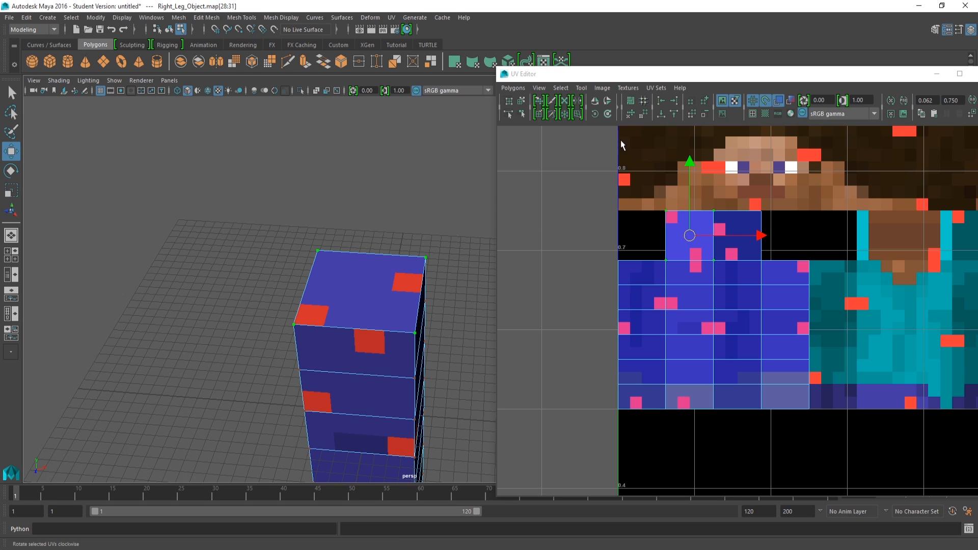
{"action": "left_click", "coordinate": [679, 225]}
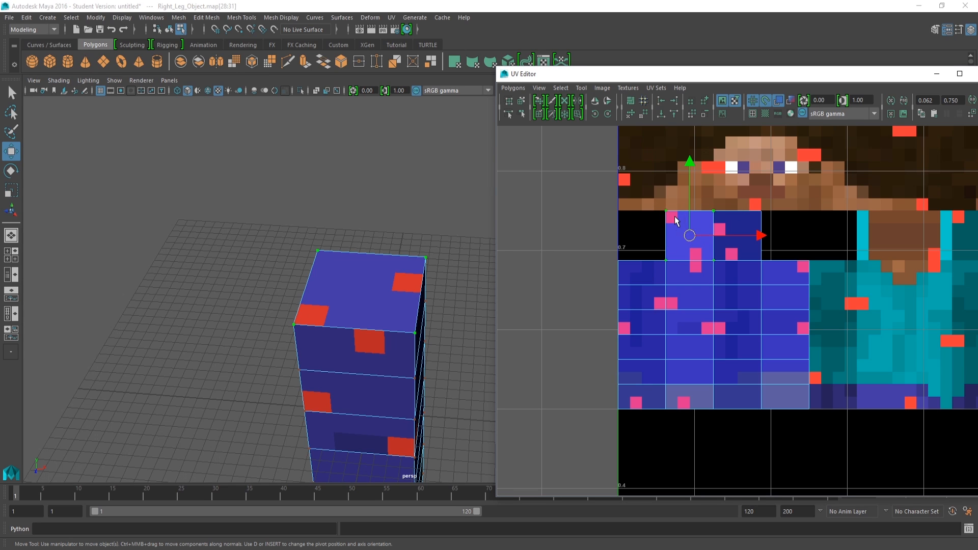
{"action": "left_click", "coordinate": [609, 115]}
{"action": "left_click", "coordinate": [610, 115]}
{"action": "left_click", "coordinate": [611, 114]}
{"action": "left_click", "coordinate": [611, 114]}
{"action": "left_click", "coordinate": [610, 114]}
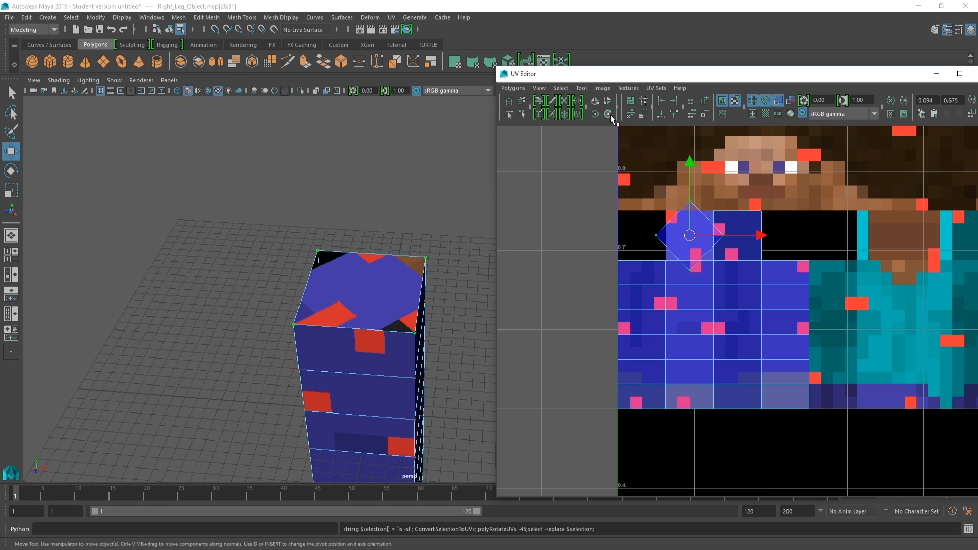
{"action": "left_click", "coordinate": [610, 115]}
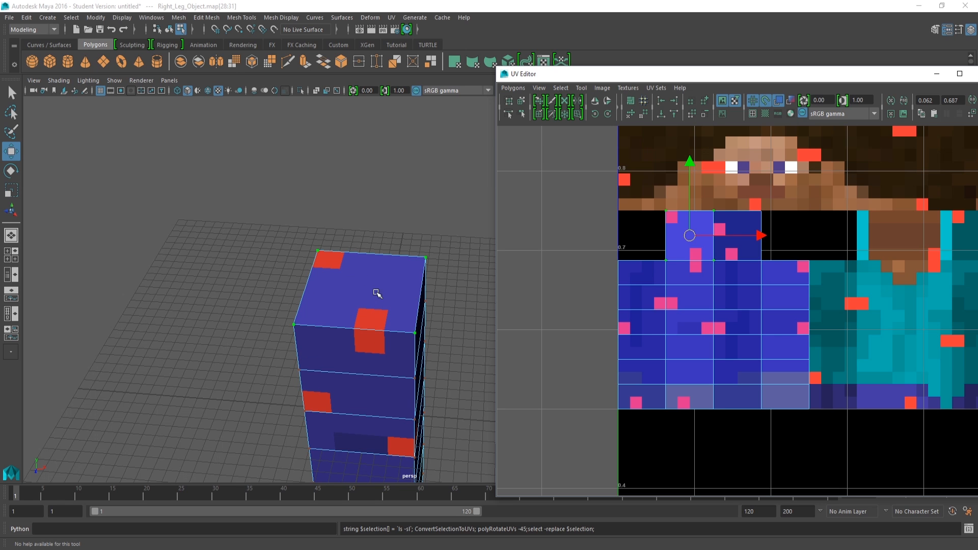
- Select the bottom cap's UV shell and flip it in the V direction to match the leg's front face
{"action": "mouse_move", "coordinate": [382, 399]}
{"action": "left_mouse_down", "text": "alt"}
{"action": "mouse_move", "coordinate": [395, 395]}
{"action": "mouse_move", "coordinate": [375, 400]}
{"action": "left_mouse_up", "text": "alt"}
{"action": "middle_click_drag", "start_coordinate": [372, 399], "coordinate": [366, 304], "text": "alt"}
{"action": "left_click_drag", "start_coordinate": [366, 303], "coordinate": [384, 269], "text": "alt"}
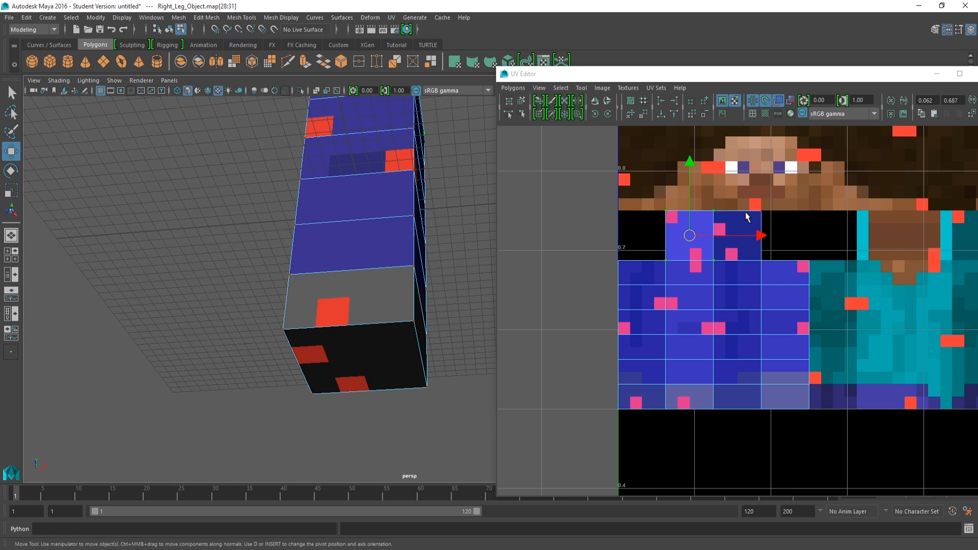
{"action": "left_click", "coordinate": [761, 214]}
{"action": "left_click", "coordinate": [761, 215]}
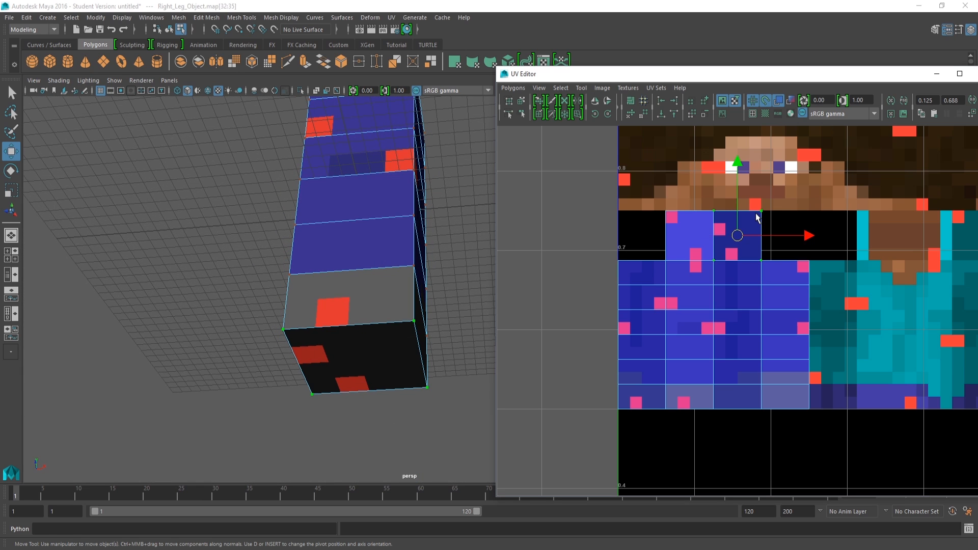
{"action": "left_click_drag", "start_coordinate": [146, 338], "coordinate": [352, 367], "text": "alt"}
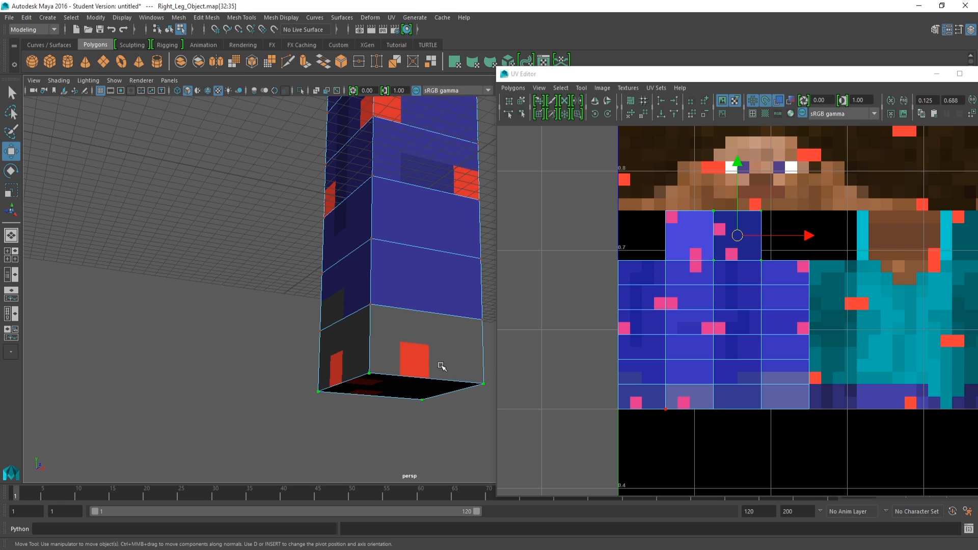
{"action": "left_click_drag", "start_coordinate": [442, 367], "coordinate": [419, 356], "text": "alt"}
{"action": "left_click_drag", "start_coordinate": [353, 374], "coordinate": [378, 350], "text": "alt"}
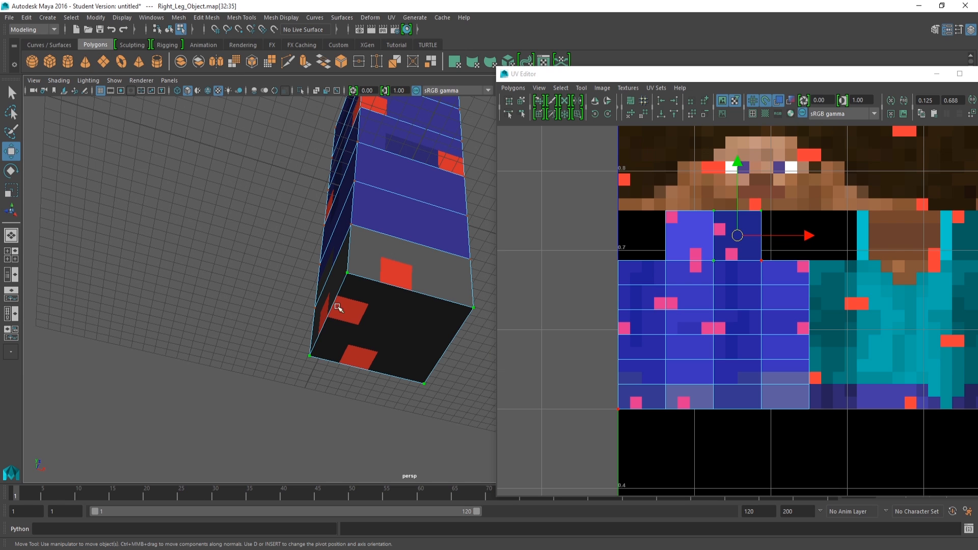
{"action": "mouse_move", "coordinate": [444, 304]}
{"action": "left_mouse_down", "text": "alt"}
{"action": "mouse_move", "coordinate": [422, 304]}
{"action": "mouse_move", "coordinate": [438, 310]}
{"action": "left_mouse_up", "text": "alt"}
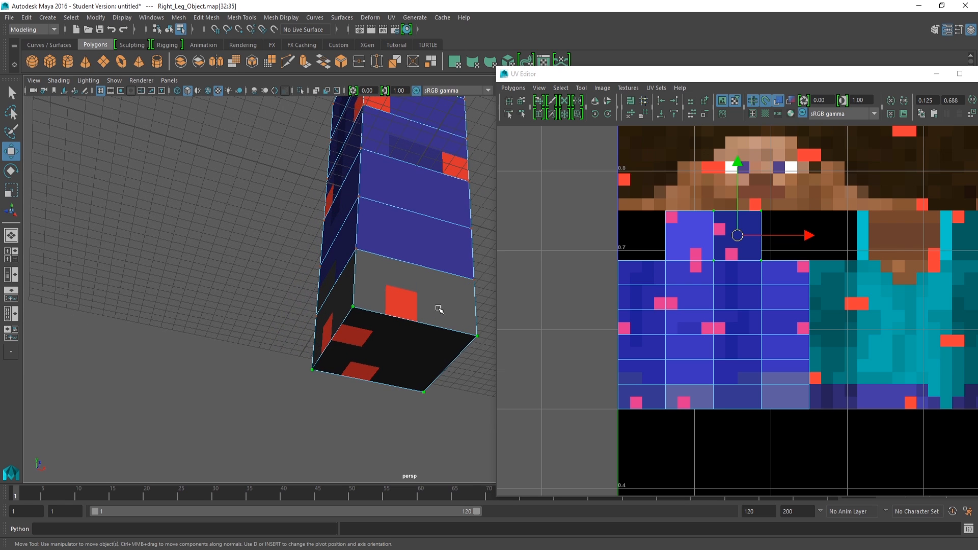
{"action": "left_click", "coordinate": [609, 102]}
{"action": "left_click", "coordinate": [609, 101]}
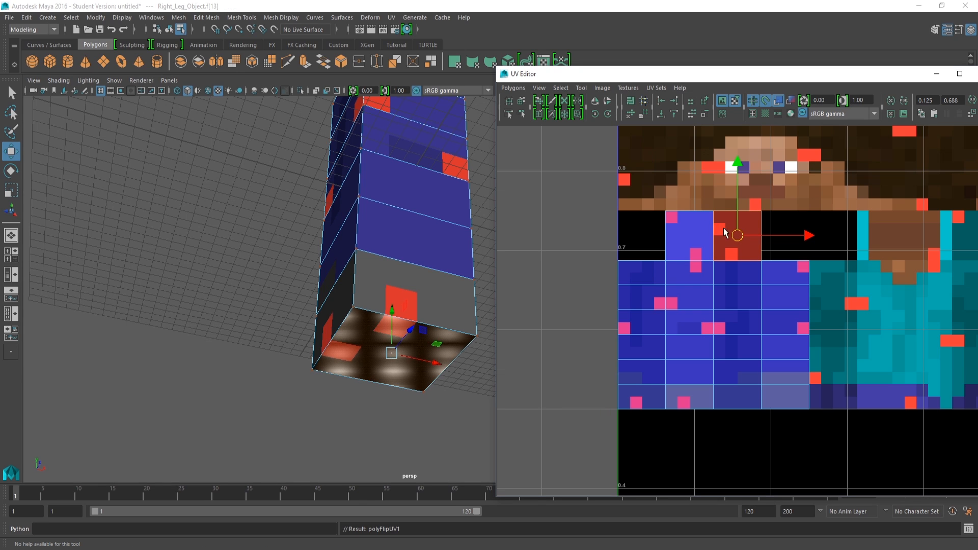
- Return to object mode and reselect the leg with its back face in view
{"action": "middle_click_drag", "start_coordinate": [768, 229], "coordinate": [737, 240], "text": "alt"}
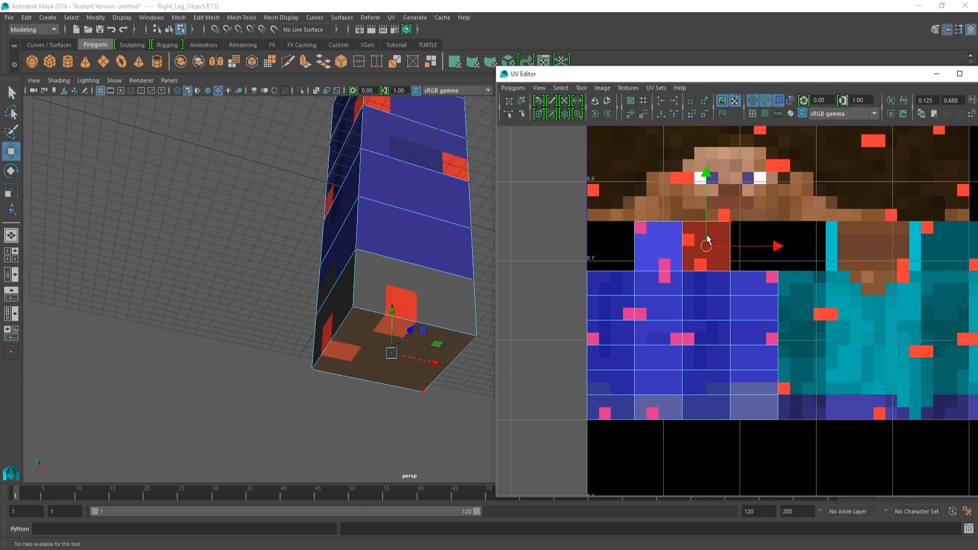
{"action": "left_click_drag", "start_coordinate": [458, 263], "coordinate": [427, 285], "text": "alt"}
{"action": "right_click_drag", "start_coordinate": [389, 253], "coordinate": [412, 246]}
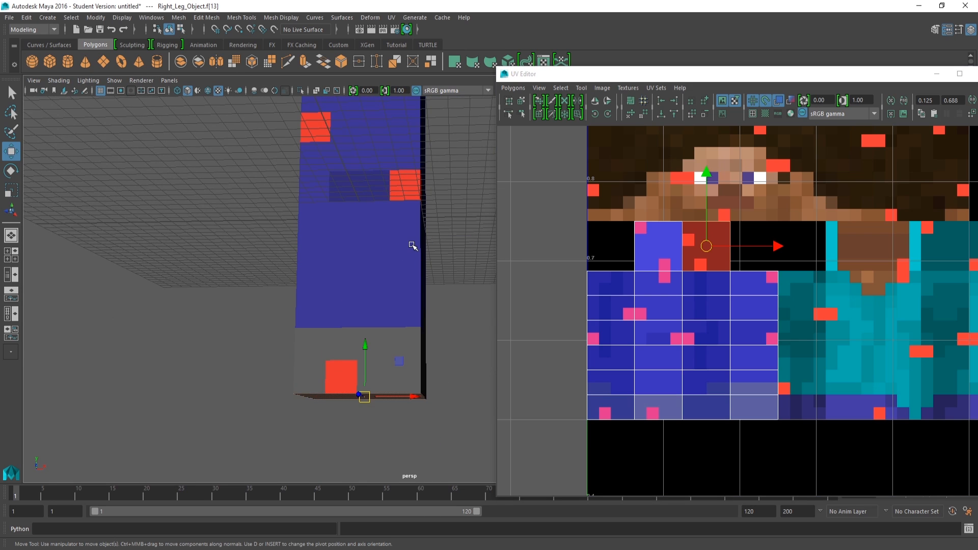
{"action": "scroll", "coordinate": [412, 246], "scroll_direction": "down", "scroll_amount": 1}
{"action": "left_click", "coordinate": [440, 269]}
{"action": "left_click_drag", "start_coordinate": [419, 306], "coordinate": [461, 267], "text": "alt"}
{"action": "left_click", "coordinate": [388, 256]}
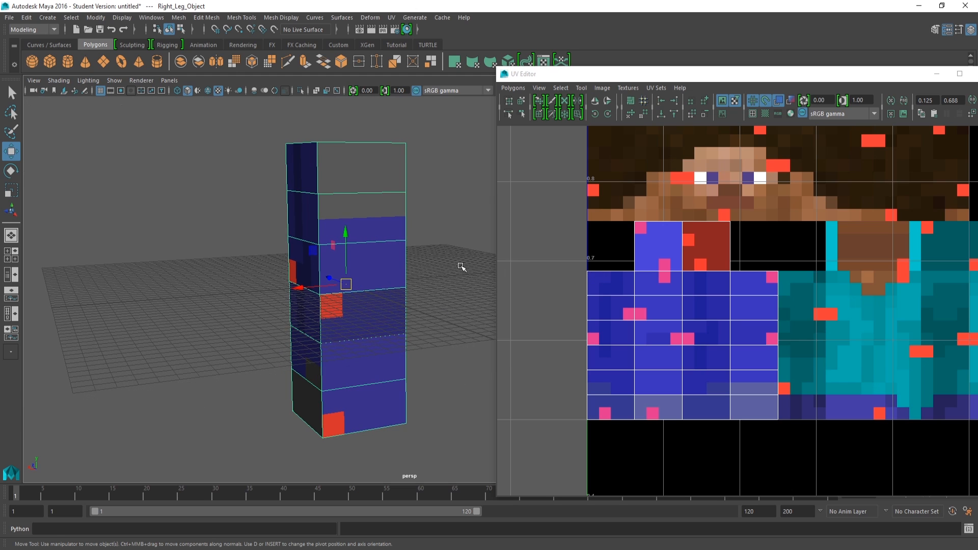
- Select the whole fourth side shell and flip its UVs in both the U and V directions
{"action": "right_click_drag", "start_coordinate": [745, 294], "coordinate": [767, 278]}
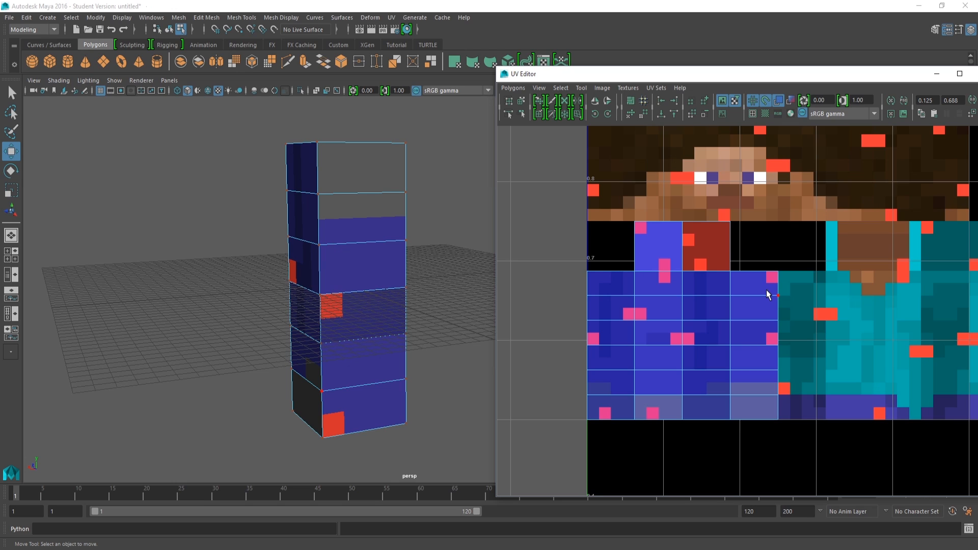
{"action": "double_click", "coordinate": [776, 296]}
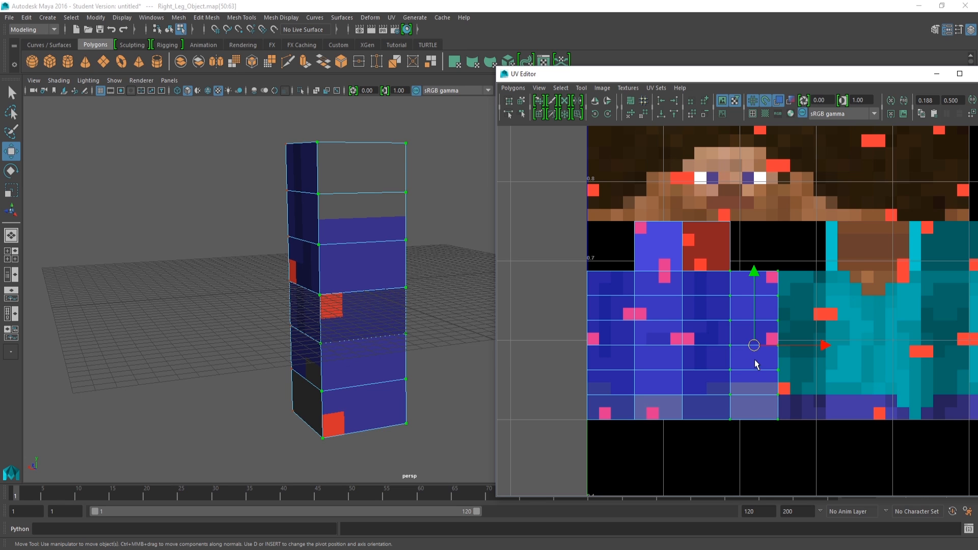
{"action": "left_click_drag", "start_coordinate": [379, 262], "coordinate": [435, 217], "text": "alt"}
{"action": "left_click_drag", "start_coordinate": [412, 305], "coordinate": [328, 360], "text": "alt"}
{"action": "left_click_drag", "start_coordinate": [343, 313], "coordinate": [437, 158], "text": "alt"}
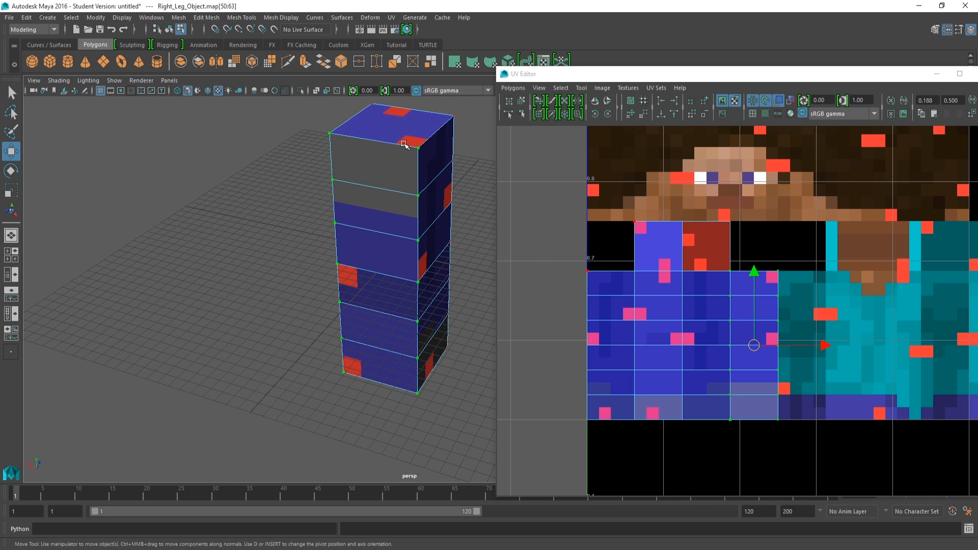
{"action": "left_click_drag", "start_coordinate": [349, 208], "coordinate": [368, 222], "text": "alt"}
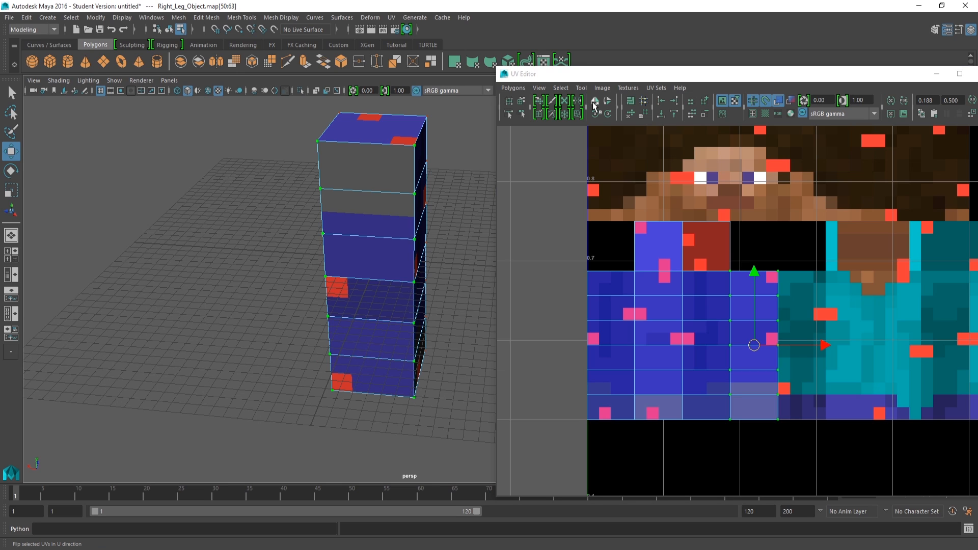
{"action": "left_click", "coordinate": [595, 104]}
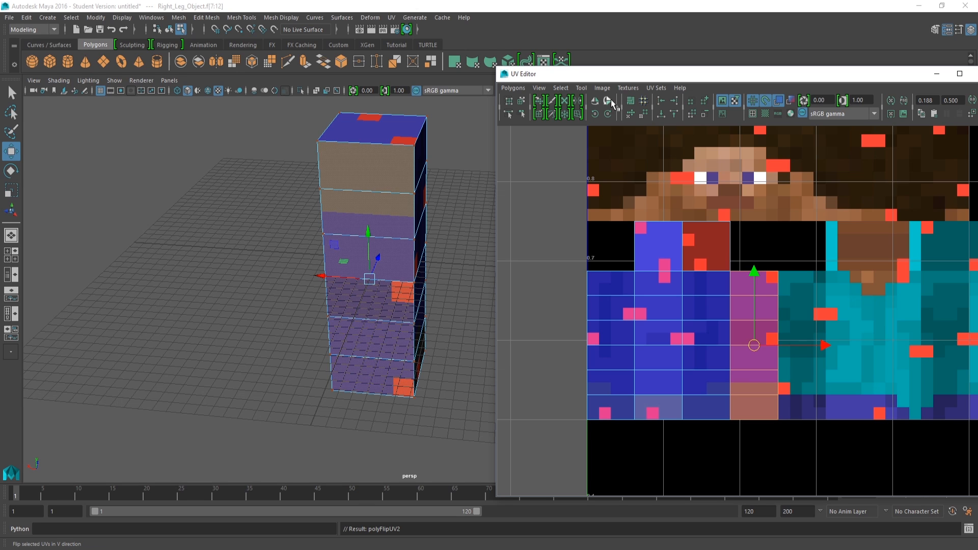
{"action": "left_click", "coordinate": [610, 100]}
- Return to object mode, deselect the leg and examine the corrected texture from several sides
{"action": "right_click_drag", "start_coordinate": [385, 167], "coordinate": [429, 154]}
{"action": "left_click", "coordinate": [483, 182]}
{"action": "left_click_drag", "start_coordinate": [484, 182], "coordinate": [188, 200], "text": "alt"}
{"action": "right_click_drag", "start_coordinate": [338, 238], "coordinate": [277, 207], "text": "alt"}
{"action": "left_click_drag", "start_coordinate": [278, 207], "coordinate": [348, 203], "text": "alt"}
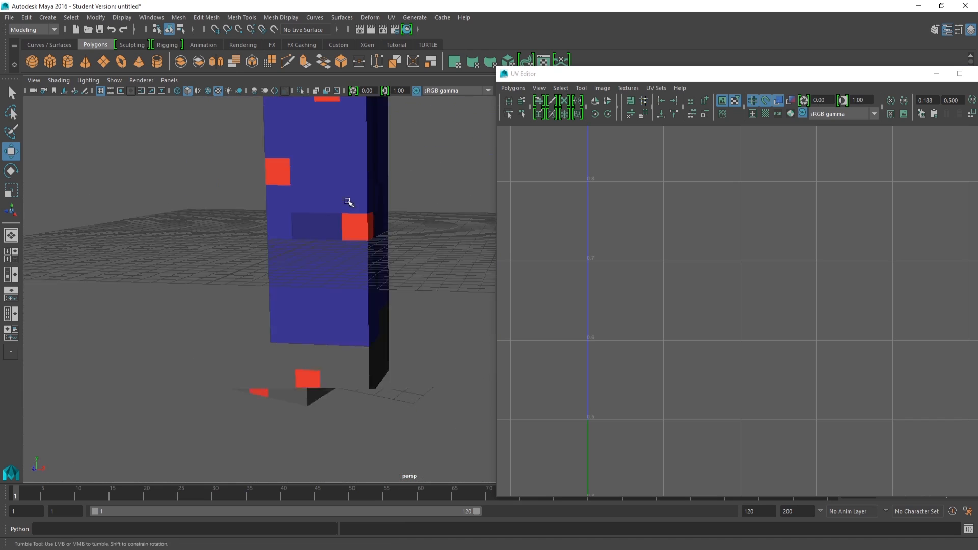
{"action": "middle_click_drag", "start_coordinate": [348, 203], "coordinate": [355, 255], "text": "alt"}
{"action": "left_click_drag", "start_coordinate": [355, 255], "coordinate": [315, 266], "text": "alt"}
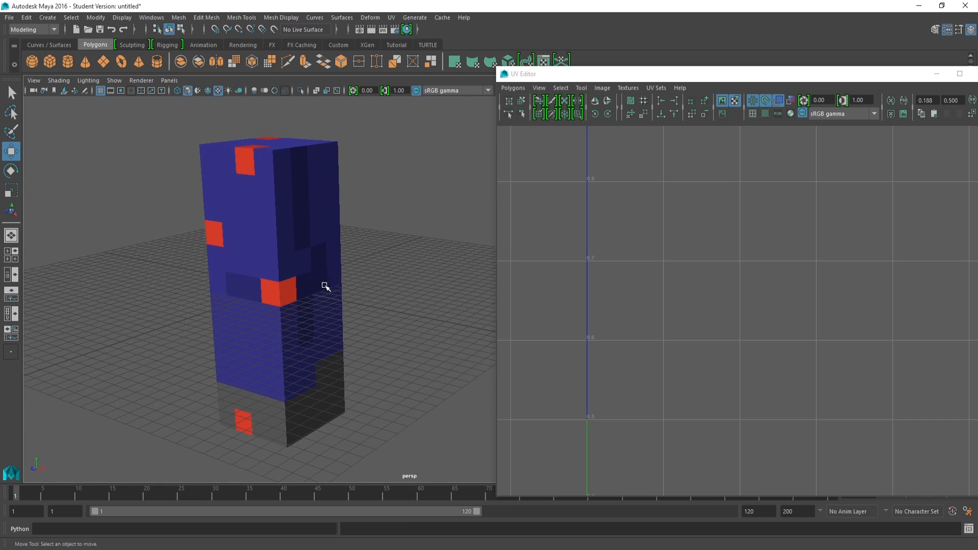
{"action": "middle_click_drag", "start_coordinate": [326, 286], "coordinate": [369, 252], "text": "alt"}
{"action": "left_click_drag", "start_coordinate": [369, 252], "coordinate": [352, 270], "text": "alt"}
- Select the leg object and move the UV Editor window out of the way to clear the viewport
{"action": "left_click_drag", "start_coordinate": [627, 72], "coordinate": [629, 53]}
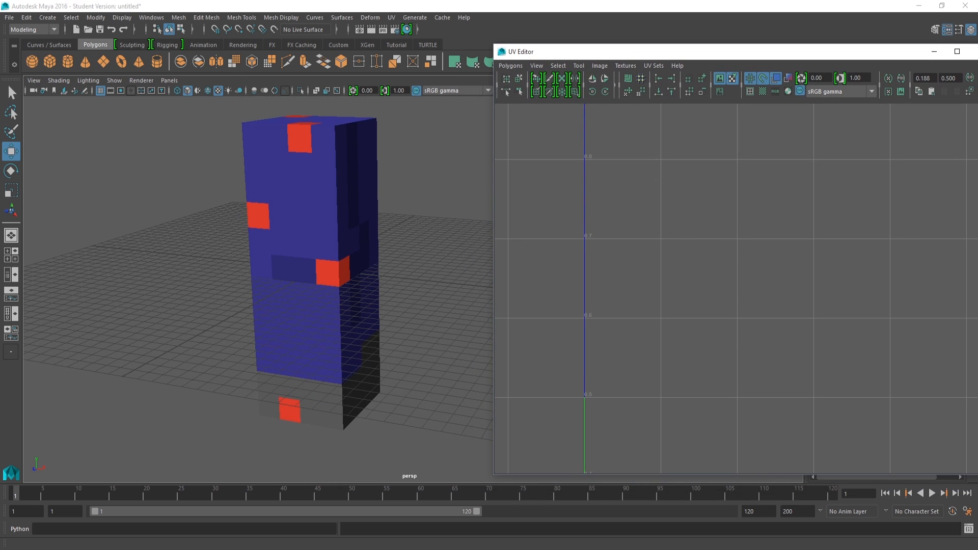
{"action": "left_click", "coordinate": [320, 227]}
{"action": "left_click_drag", "start_coordinate": [320, 227], "coordinate": [415, 220], "text": "alt"}
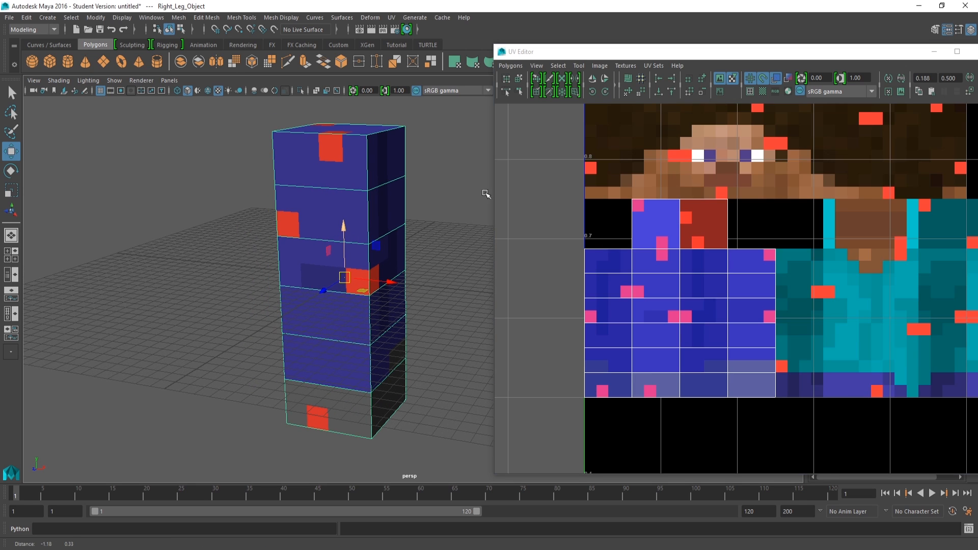
{"action": "left_click_drag", "start_coordinate": [633, 57], "coordinate": [977, 130]}
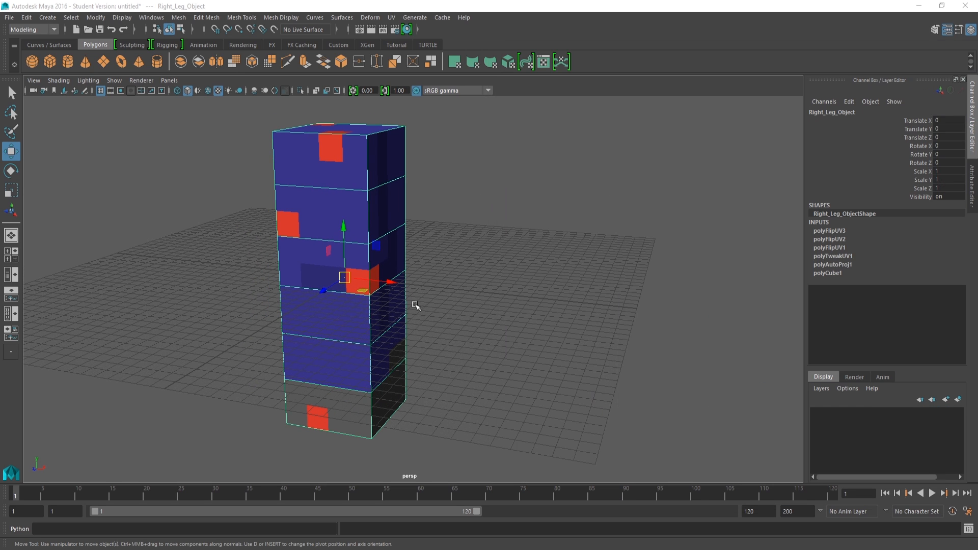
{"action": "middle_click_drag", "start_coordinate": [406, 308], "coordinate": [460, 289], "text": "alt"}
{"action": "left_click_drag", "start_coordinate": [462, 290], "coordinate": [406, 308], "text": "alt"}
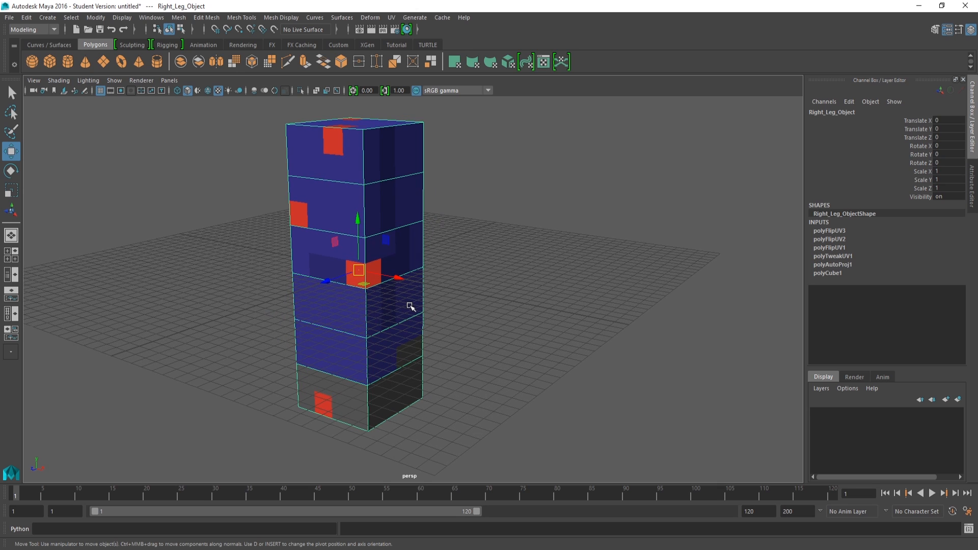
{"action": "left_click_drag", "start_coordinate": [415, 298], "coordinate": [476, 274], "text": "alt"}
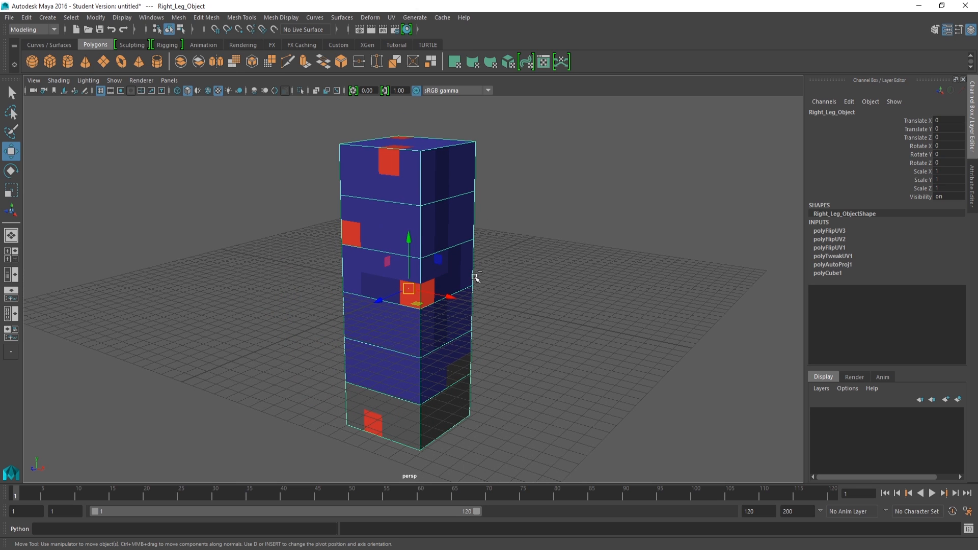
- Duplicate the right leg and scale the copy to 1.08 in X and 1.09 in Z
{"action": "key", "text": "ctrl+d"}
{"action": "left_click", "coordinate": [940, 172]}
{"action": "scroll", "coordinate": [470, 172], "scroll_direction": "up", "scroll_amount": 4}
{"action": "middle_click_drag", "start_coordinate": [463, 171], "coordinate": [463, 256], "text": "alt"}
{"action": "left_click_drag", "start_coordinate": [463, 256], "coordinate": [450, 249], "text": "alt"}
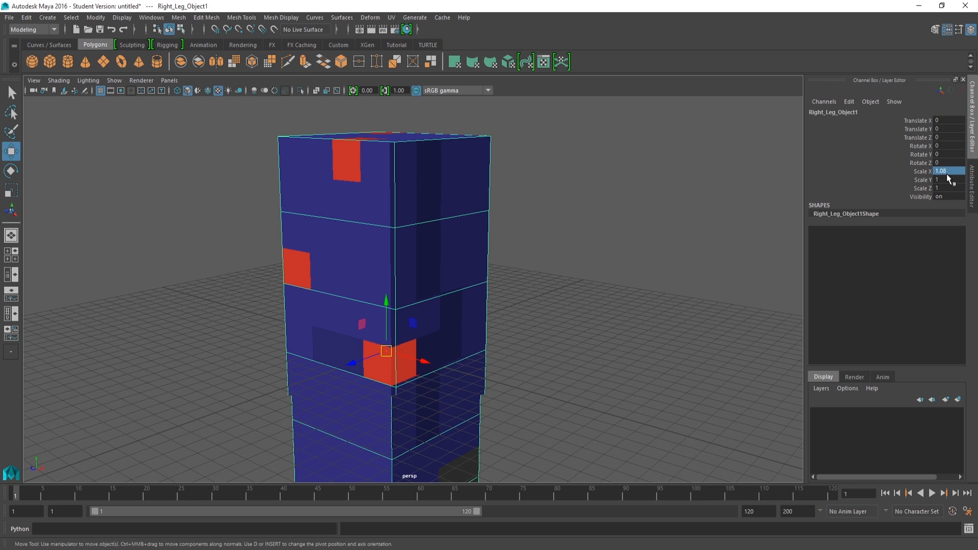
{"action": "left_click_drag", "start_coordinate": [582, 230], "coordinate": [588, 240], "text": "alt"}
{"action": "double_click", "coordinate": [953, 189]}
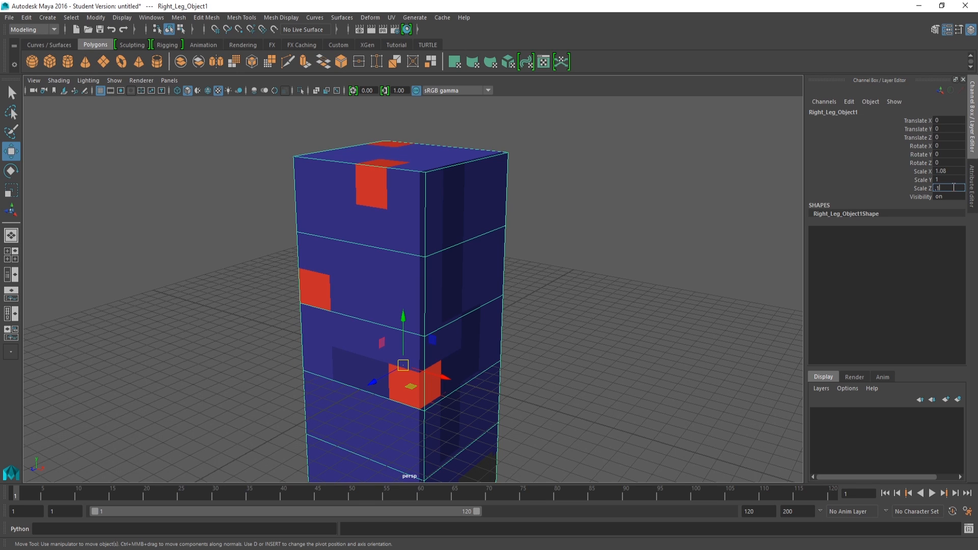
{"action": "type", "text": "1.09"}
{"action": "key", "text": "Return"}
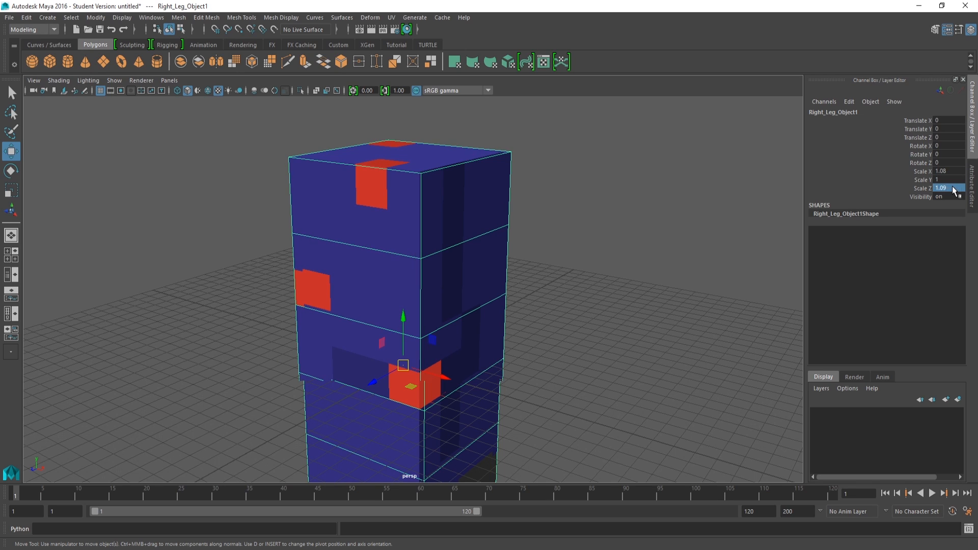
- Shift the scaled copy to about -0.594 along the X axis to compare it with the original leg
{"action": "double_click", "coordinate": [957, 179]}
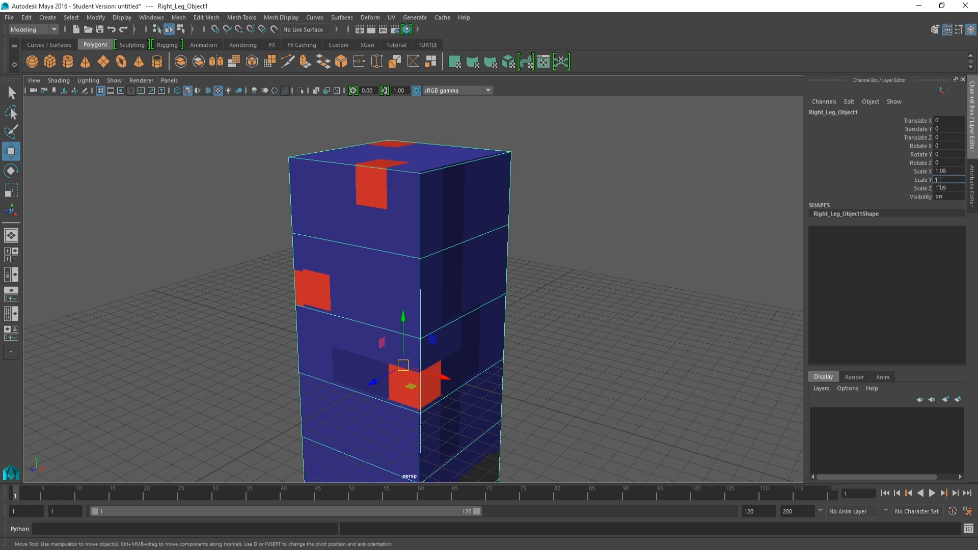
{"action": "mouse_move", "coordinate": [655, 243]}
{"action": "left_mouse_down", "text": "alt"}
{"action": "mouse_move", "coordinate": [634, 224]}
{"action": "mouse_move", "coordinate": [661, 250]}
{"action": "left_mouse_up", "text": "alt"}
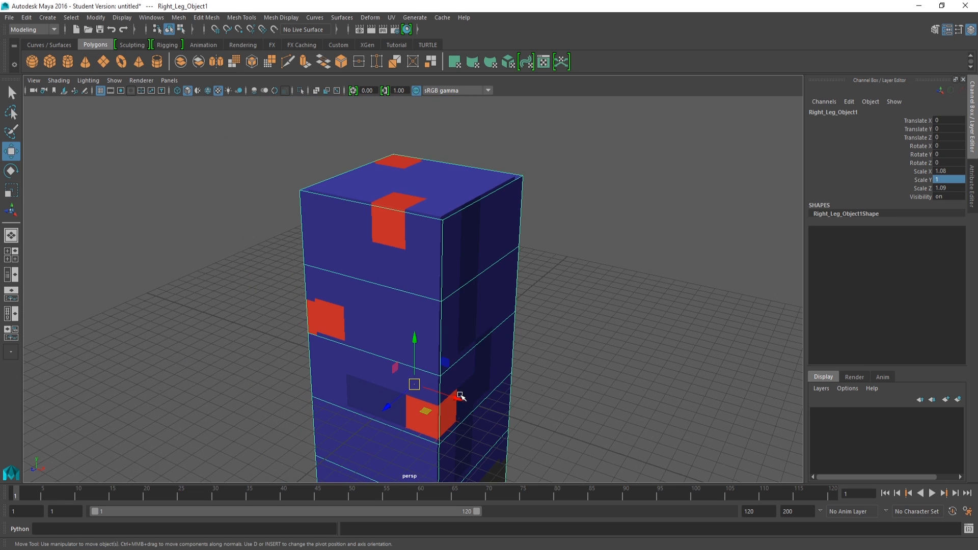
{"action": "left_click_drag", "start_coordinate": [453, 396], "coordinate": [437, 396]}
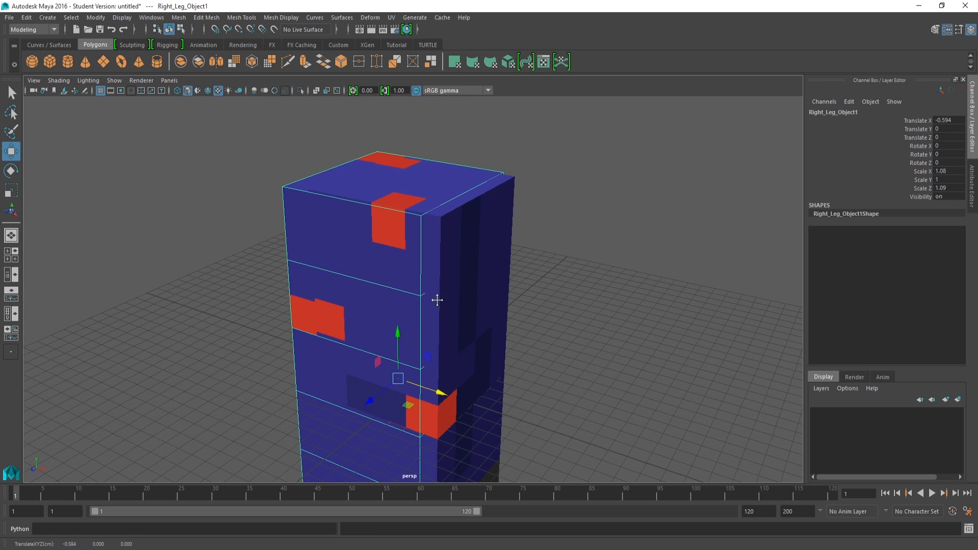
{"action": "left_click_drag", "start_coordinate": [438, 297], "coordinate": [408, 308], "text": "alt"}
{"action": "scroll", "coordinate": [343, 258], "scroll_direction": "up", "scroll_amount": 3}
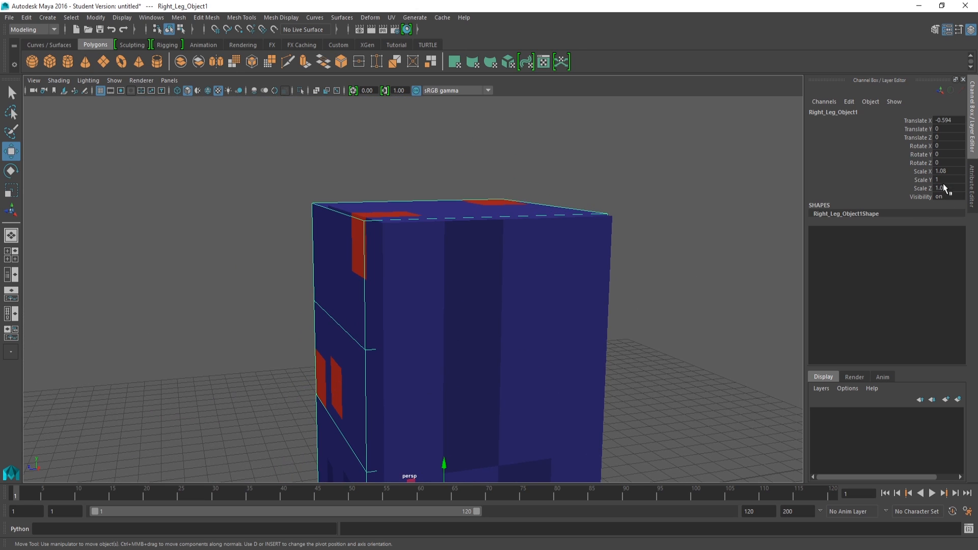
- Set the copy's Scale Z to 1.08 and its Scale Y to 1.04
{"action": "left_click", "coordinate": [951, 188]}
{"action": "left_click", "coordinate": [951, 179]}
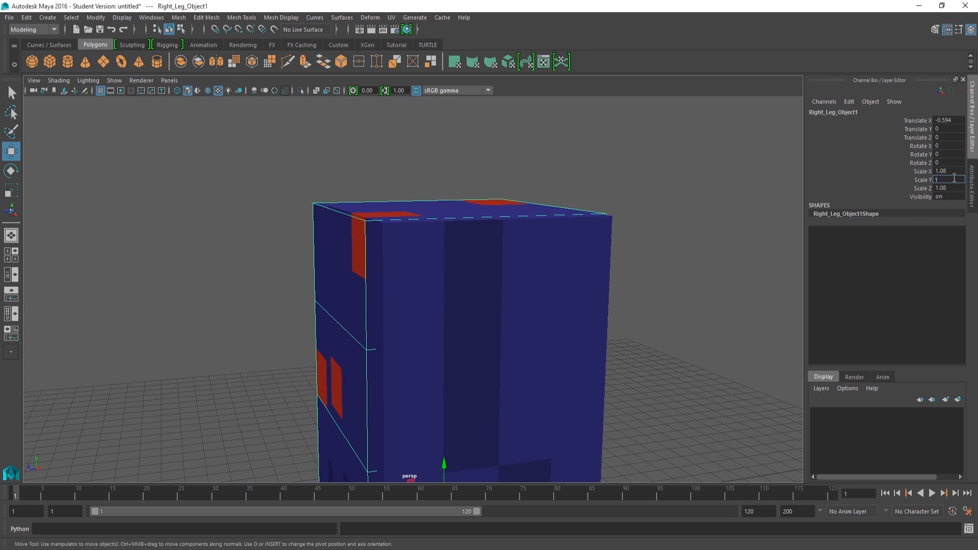
{"action": "type", "text": ".04"}
{"action": "key", "text": "Return"}
{"action": "left_click_drag", "start_coordinate": [530, 260], "coordinate": [517, 257], "text": "alt"}
{"action": "left_click_drag", "start_coordinate": [431, 254], "coordinate": [450, 255], "text": "alt"}
- Fine-tune the copy's Scale Y, trying 1.025 and 1.04 and settling on 1.03
{"action": "left_click", "coordinate": [956, 180]}
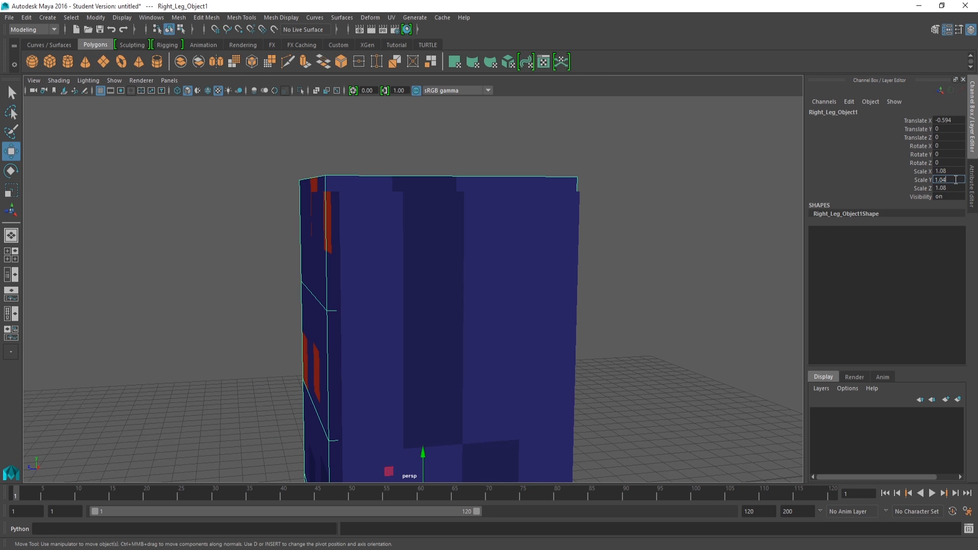
{"action": "type", "text": "1.025"}
{"action": "key", "text": "Return"}
{"action": "left_click_drag", "start_coordinate": [522, 290], "coordinate": [522, 281], "text": "alt"}
{"action": "left_click", "coordinate": [962, 179]}
{"action": "type", "text": "1.04"}
{"action": "key", "text": "Return"}
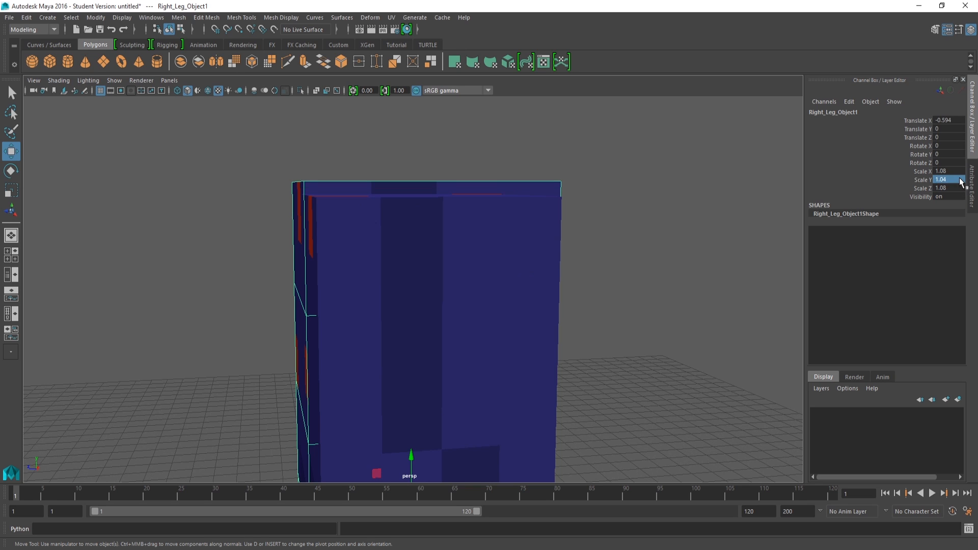
{"action": "key", "text": "BackSpace"}
{"action": "type", "text": "3"}
{"action": "key", "text": "Return"}
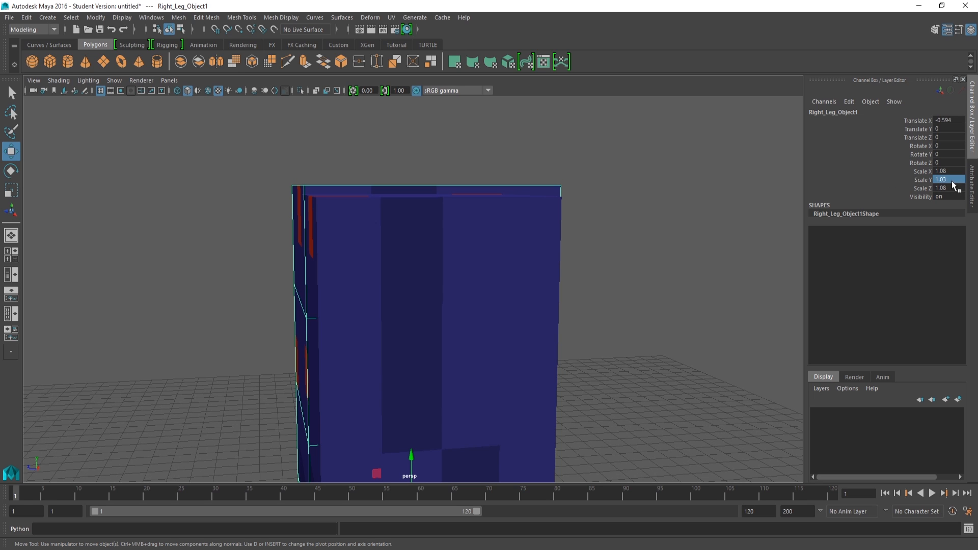
- Freeze the scale of the duplicated leg on all three axes
{"action": "left_click_drag", "start_coordinate": [449, 258], "coordinate": [532, 330], "text": "alt"}
{"action": "double_click", "coordinate": [951, 172]}
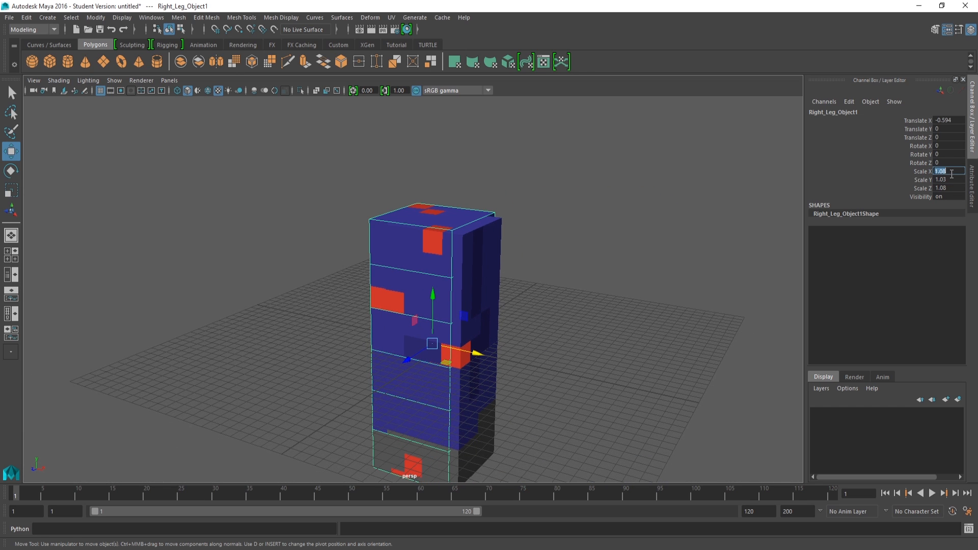
{"action": "double_click", "coordinate": [951, 179]}
{"action": "double_click", "coordinate": [951, 188]}
{"action": "left_click_drag", "start_coordinate": [930, 174], "coordinate": [933, 183]}
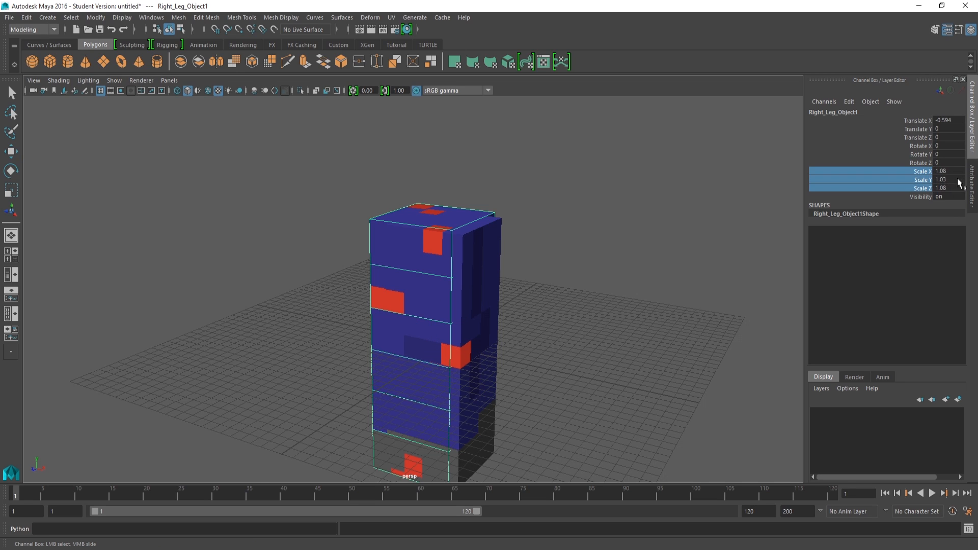
{"action": "right_click", "coordinate": [924, 180]}
{"action": "mouse_move", "coordinate": [880, 365]}
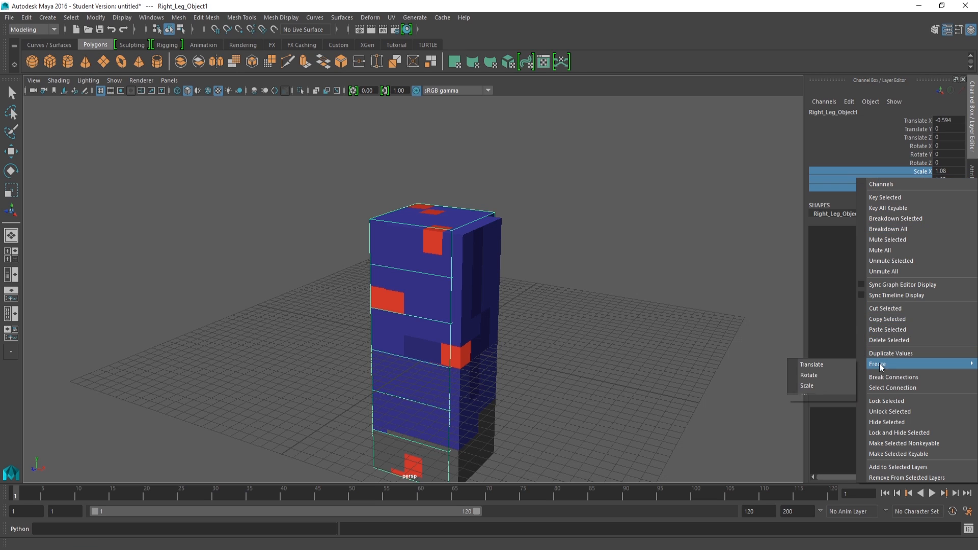
{"action": "left_click", "coordinate": [816, 387]}
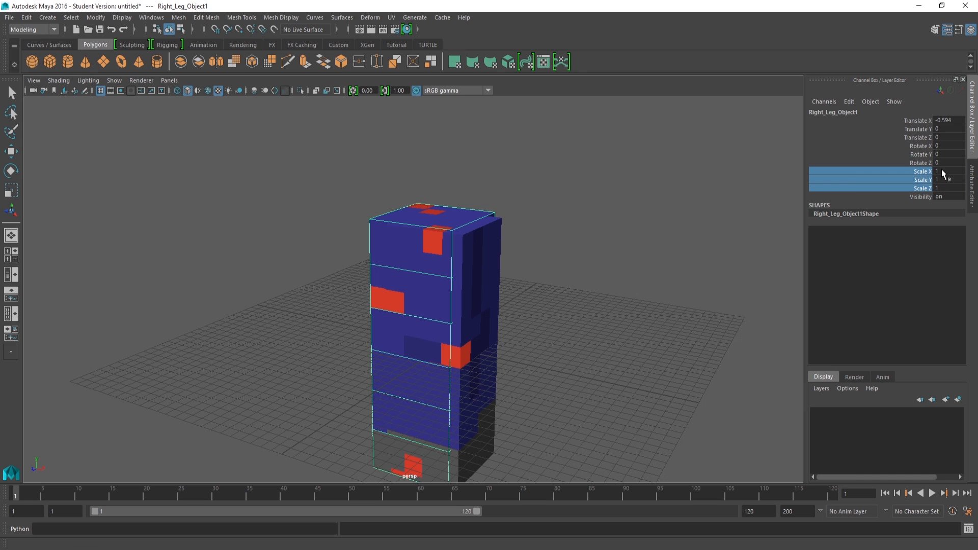
{"action": "left_click_drag", "start_coordinate": [942, 171], "coordinate": [943, 187]}
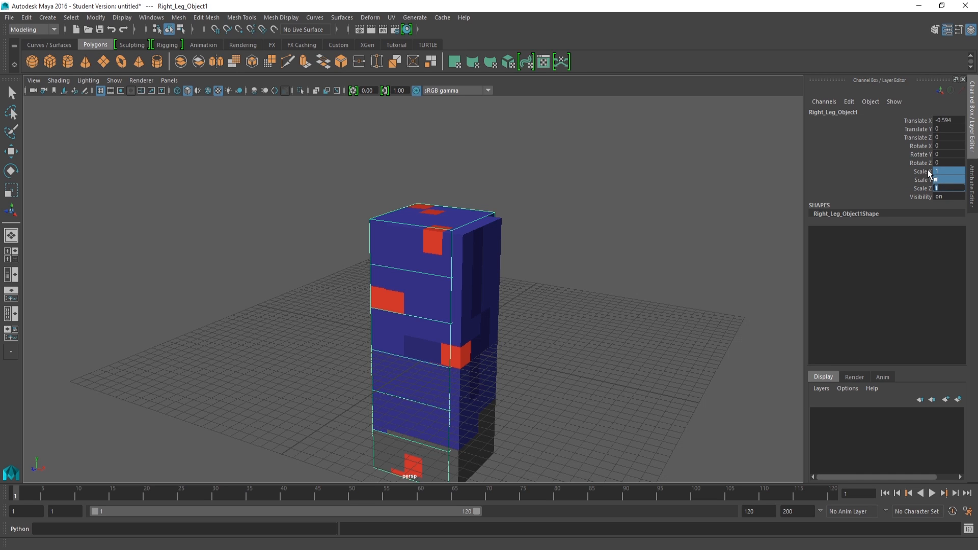
{"action": "left_click", "coordinate": [879, 171]}
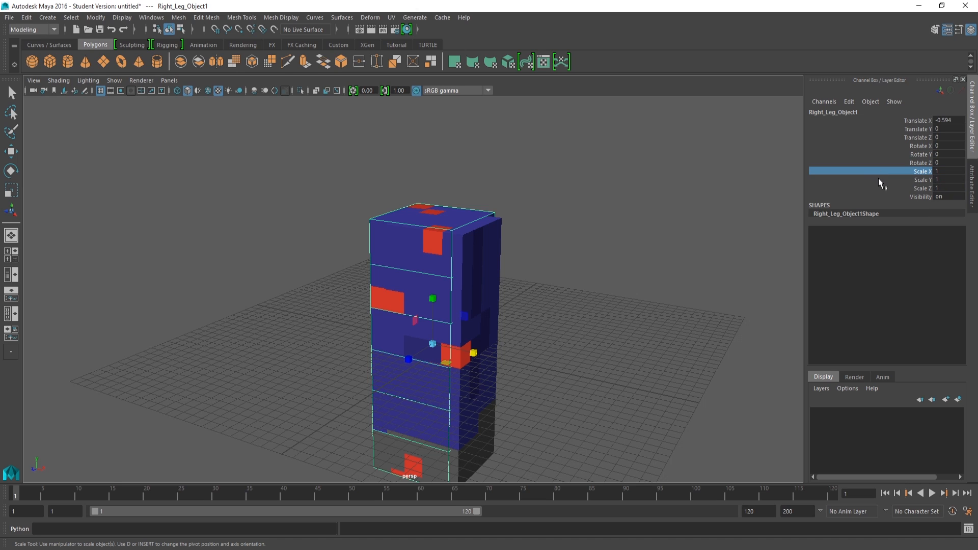
- Set the copy's Translate X to 0 and inspect how it encloses the original leg
{"action": "left_click", "coordinate": [952, 121]}
{"action": "type", "text": "0"}
{"action": "key", "text": "Return"}
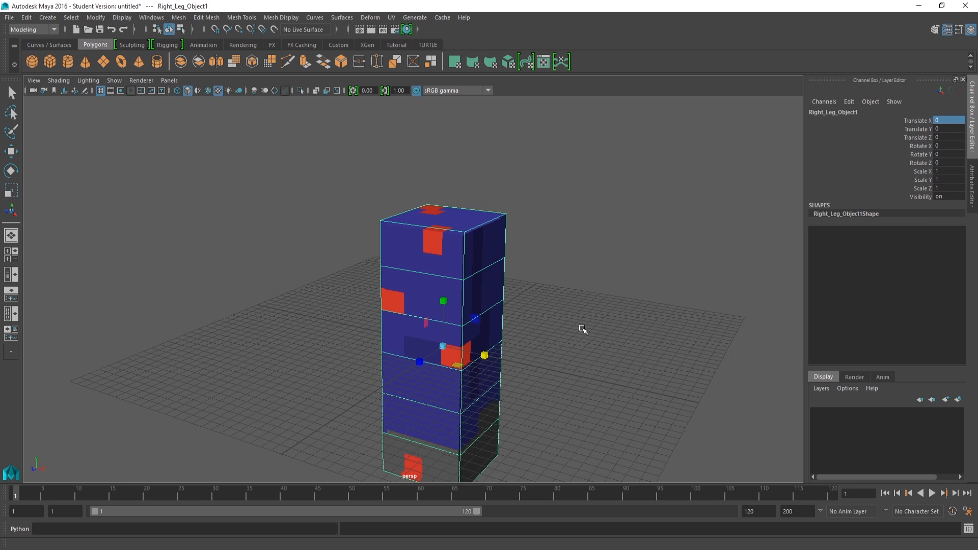
{"action": "left_click_drag", "start_coordinate": [627, 274], "coordinate": [540, 243], "text": "alt"}
{"action": "left_click_drag", "start_coordinate": [477, 187], "coordinate": [474, 202], "text": "alt"}
{"action": "middle_click_drag", "start_coordinate": [477, 222], "coordinate": [489, 188], "text": "alt"}
{"action": "scroll", "coordinate": [480, 203], "scroll_direction": "up", "scroll_amount": 2}
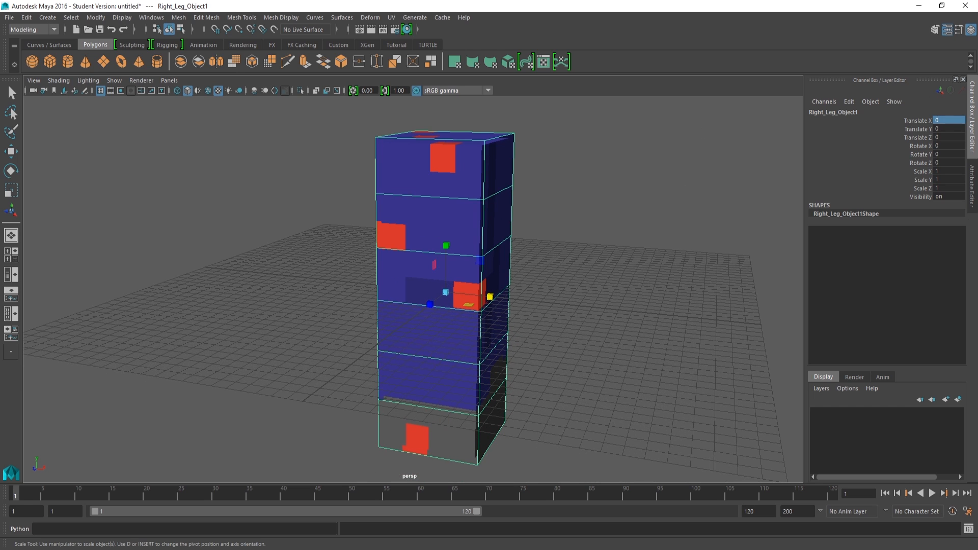
{"action": "left_click_drag", "start_coordinate": [546, 227], "coordinate": [600, 247], "text": "alt"}
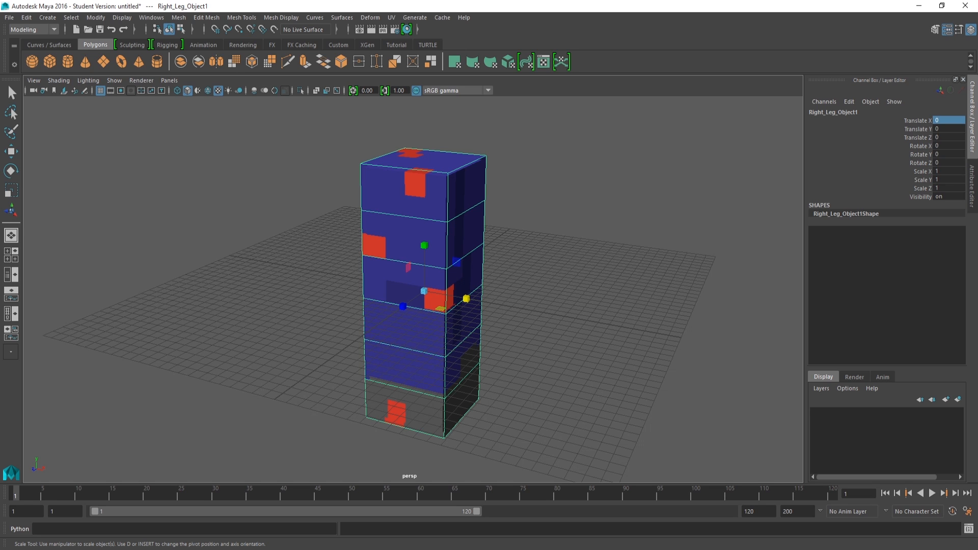
- Bring the UV Editor window back into view and select all UVs of the duplicated leg
{"action": "left_click_drag", "start_coordinate": [977, 58], "coordinate": [818, 61]}
{"action": "scroll", "coordinate": [804, 260], "scroll_direction": "down", "scroll_amount": 3}
{"action": "middle_click_drag", "start_coordinate": [800, 302], "coordinate": [766, 220], "text": "alt"}
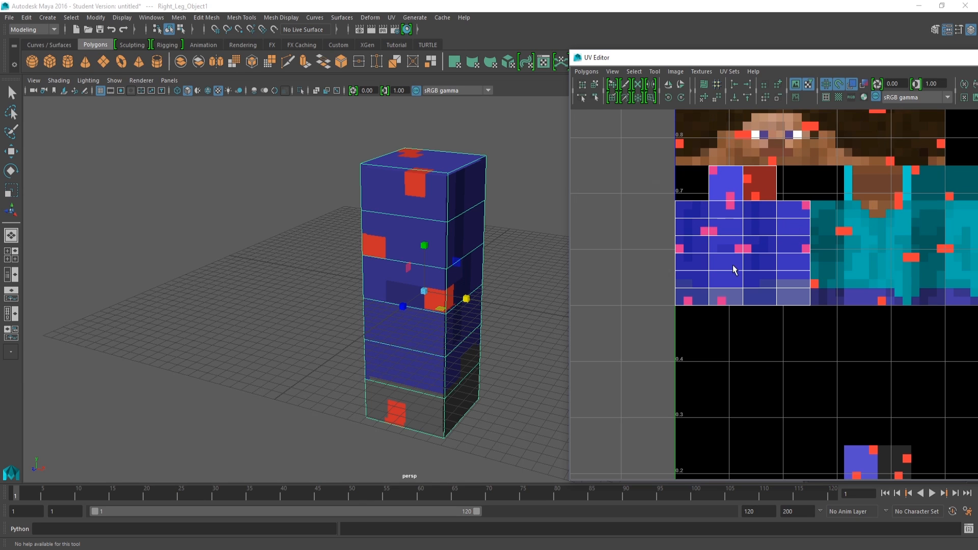
{"action": "right_click_drag", "start_coordinate": [730, 232], "coordinate": [771, 236]}
{"action": "key", "text": "w"}
{"action": "left_click_drag", "start_coordinate": [646, 356], "coordinate": [890, 145]}
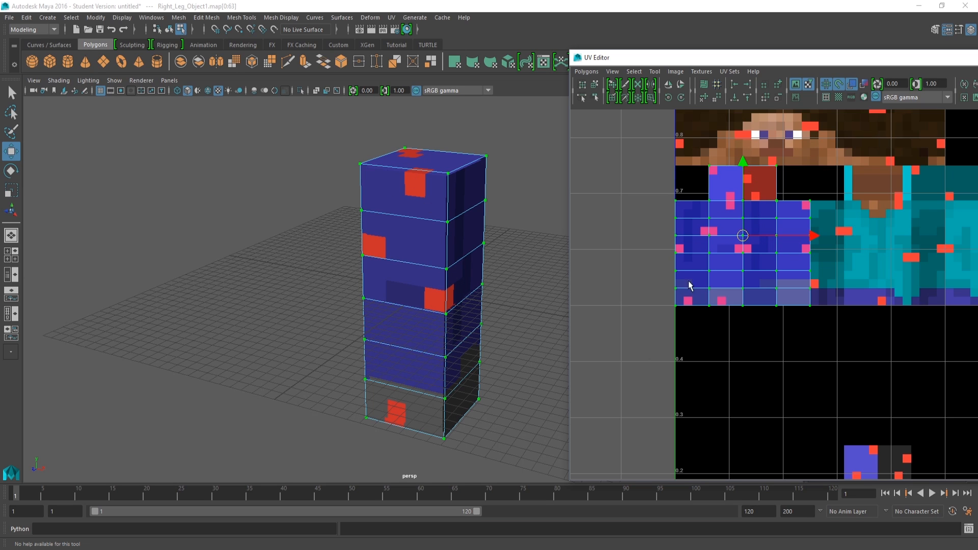
{"action": "left_click_drag", "start_coordinate": [621, 365], "coordinate": [868, 145]}
- Check the side UV shells of the duplicated leg by selecting them one after another
{"action": "left_click", "coordinate": [806, 203]}
{"action": "double_click", "coordinate": [806, 203]}
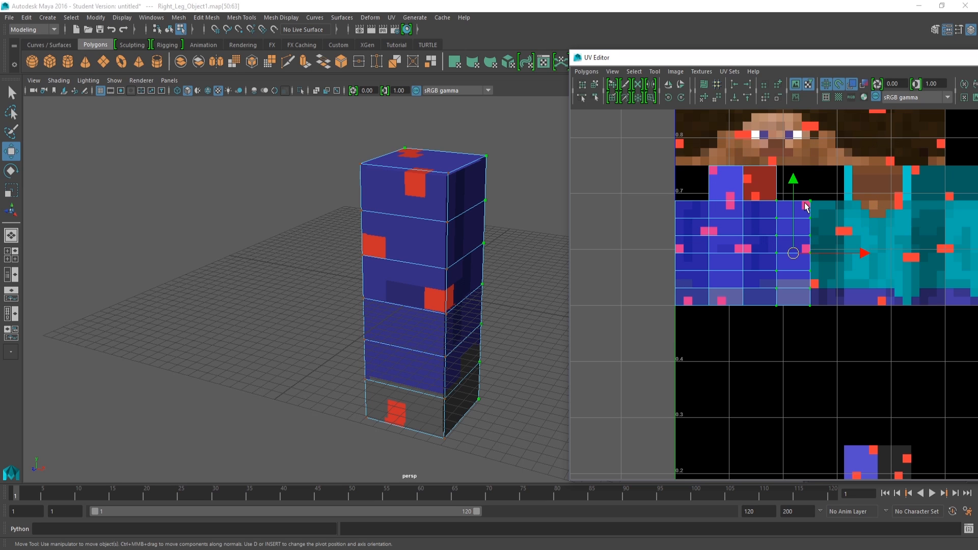
{"action": "left_click_drag", "start_coordinate": [836, 341], "coordinate": [857, 302]}
{"action": "double_click", "coordinate": [792, 253]}
{"action": "double_click", "coordinate": [764, 252]}
{"action": "double_click", "coordinate": [727, 248]}
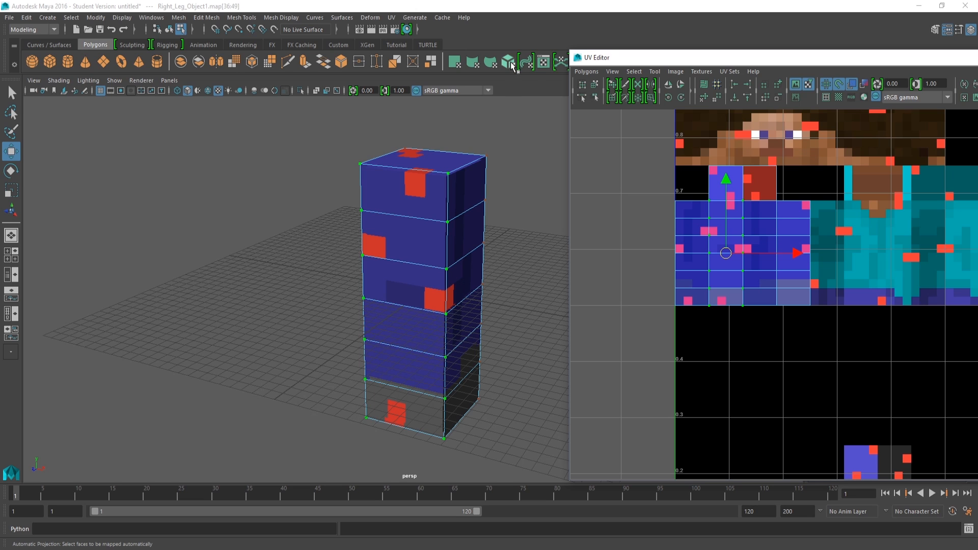
- Move all the copy's UVs straight down onto the blank skin area below the leg texture, return to object mode and clear the UV Editor away
{"action": "left_click_drag", "start_coordinate": [807, 352], "coordinate": [630, 137]}
{"action": "left_click_drag", "start_coordinate": [743, 159], "coordinate": [753, 307]}
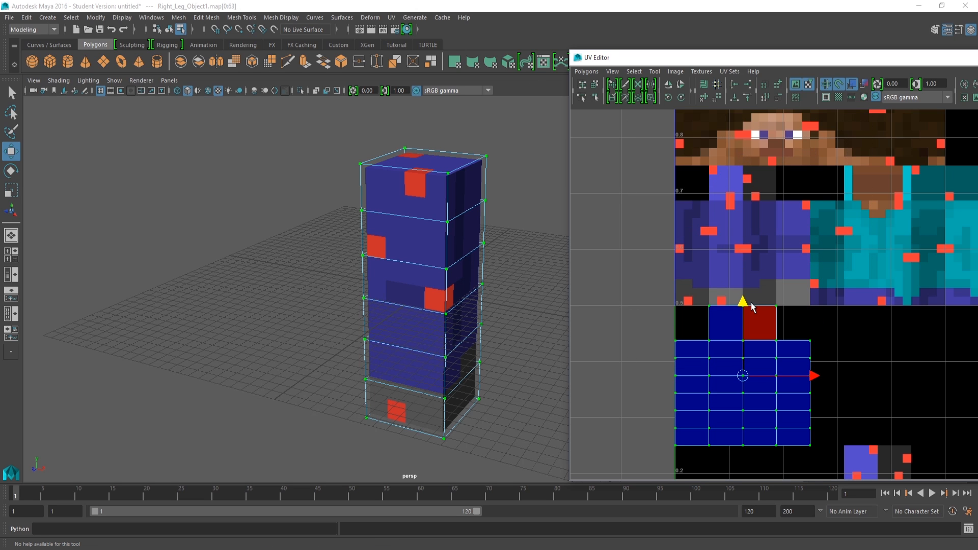
{"action": "left_click_drag", "start_coordinate": [474, 277], "coordinate": [487, 280], "text": "alt"}
{"action": "right_click", "coordinate": [466, 229]}
{"action": "right_click_drag", "start_coordinate": [472, 225], "coordinate": [498, 214]}
{"action": "left_click_drag", "start_coordinate": [481, 190], "coordinate": [477, 217], "text": "alt"}
{"action": "left_click", "coordinate": [484, 216]}
{"action": "left_click_drag", "start_coordinate": [614, 57], "coordinate": [977, 91]}
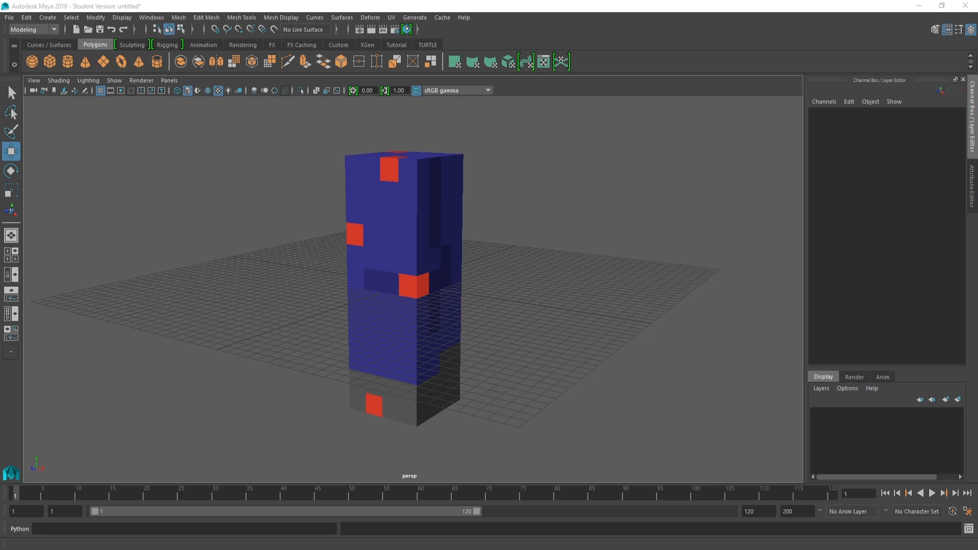
- Select the outer leg and review the blendshapes item in the OneNote legs checklist
{"action": "left_click", "coordinate": [400, 230]}
{"action": "mouse_move", "coordinate": [402, 232]}
{"action": "left_mouse_down", "text": "alt"}
{"action": "mouse_move", "coordinate": [435, 236]}
{"action": "mouse_move", "coordinate": [393, 235]}
{"action": "left_mouse_up", "text": "alt"}
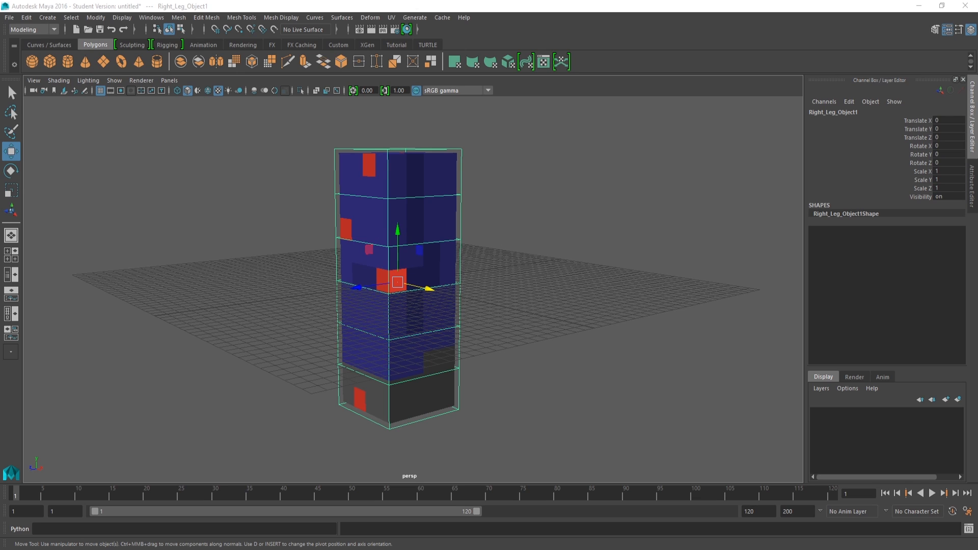
{"action": "left_click_drag", "start_coordinate": [977, 219], "coordinate": [601, 186]}
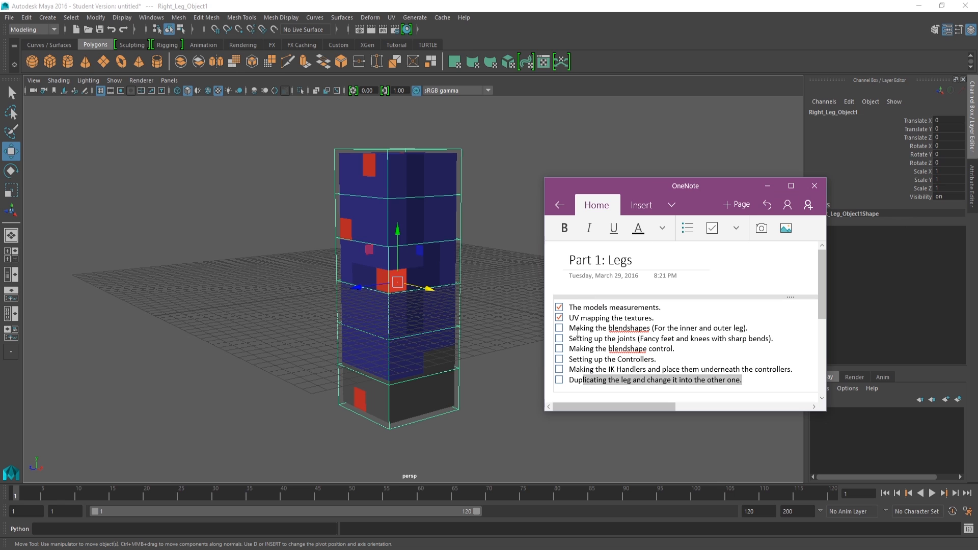
{"action": "left_click_drag", "start_coordinate": [577, 329], "coordinate": [745, 325]}
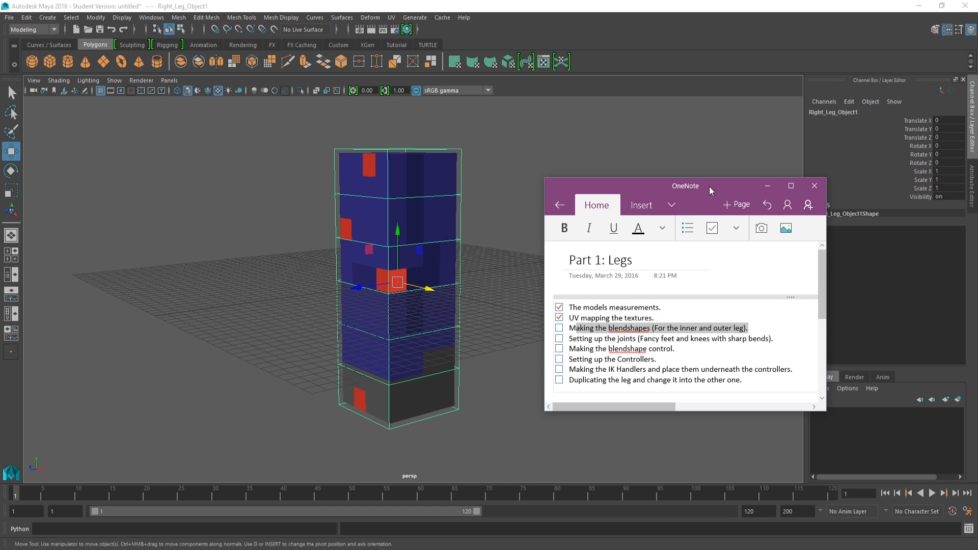
{"action": "left_click", "coordinate": [785, 181]}
{"action": "left_click_drag", "start_coordinate": [463, 271], "coordinate": [536, 246], "text": "alt"}
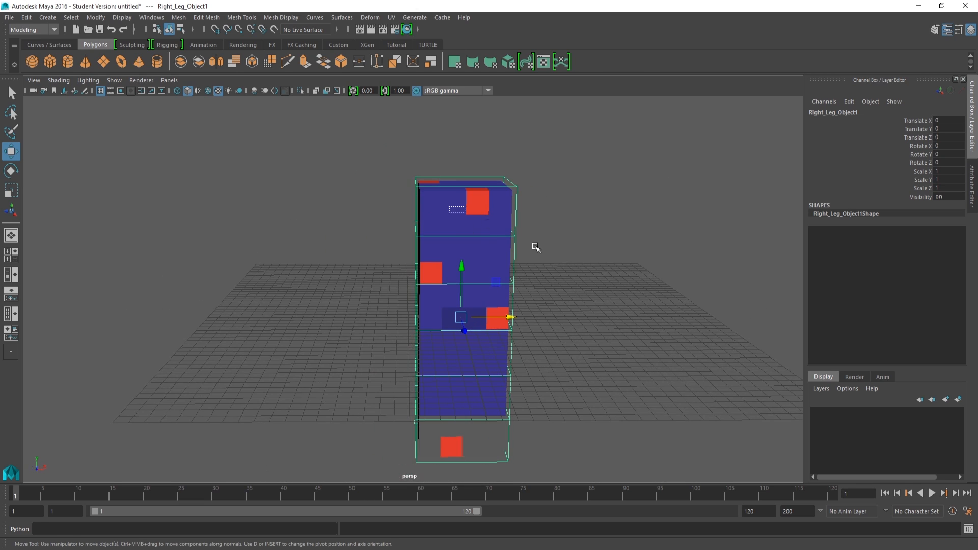
{"action": "left_click_drag", "start_coordinate": [632, 308], "coordinate": [427, 254], "text": "alt"}
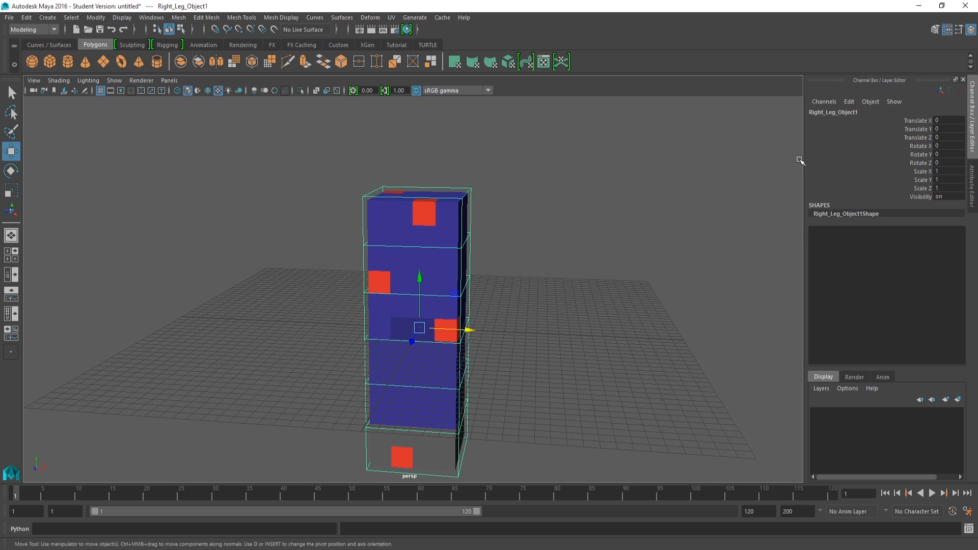
- Rename the duplicated leg as Right_Outer_Leg
{"action": "left_click", "coordinate": [856, 112]}
{"action": "left_click_drag", "start_coordinate": [861, 112], "coordinate": [793, 107]}
{"action": "type", "text": "Right"}
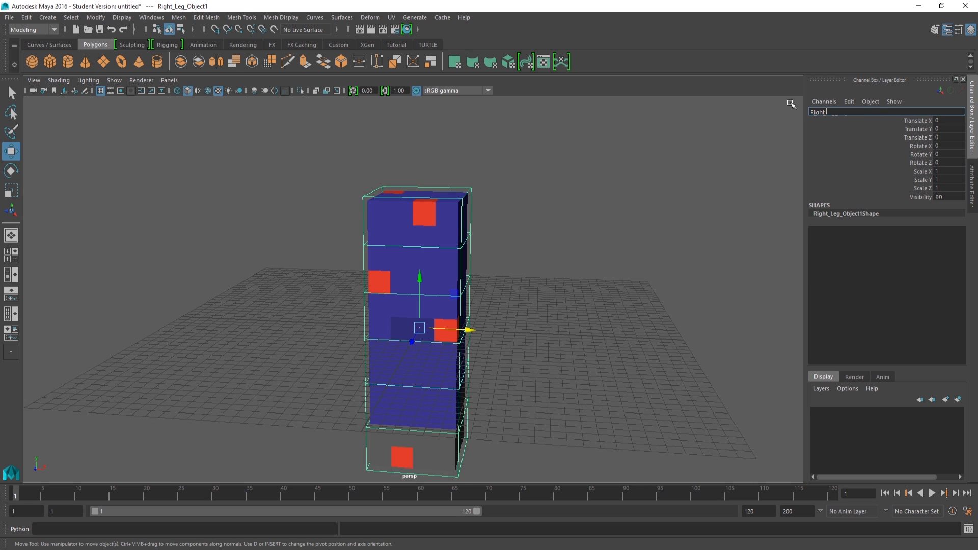
{"action": "type", "text": "_Outer_Elg"}
{"action": "key", "text": "Return"}
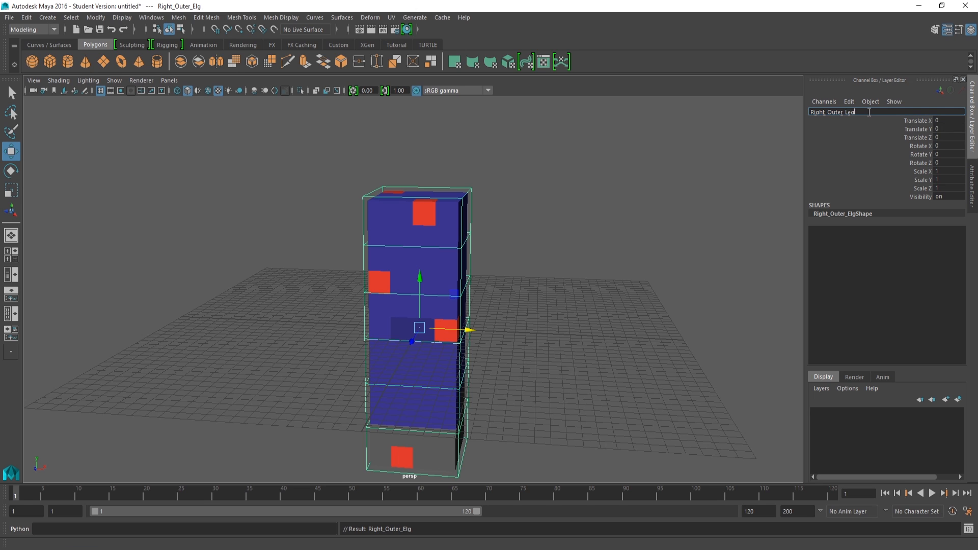
{"action": "type", "text": "eg"}
{"action": "key", "text": "Return"}
- Select the original leg and the outer leg together with their front faces in view
{"action": "middle_click_drag", "start_coordinate": [464, 243], "coordinate": [538, 222], "text": "alt"}
{"action": "left_click", "coordinate": [648, 220]}
{"action": "left_click_drag", "start_coordinate": [650, 221], "coordinate": [522, 248], "text": "alt"}
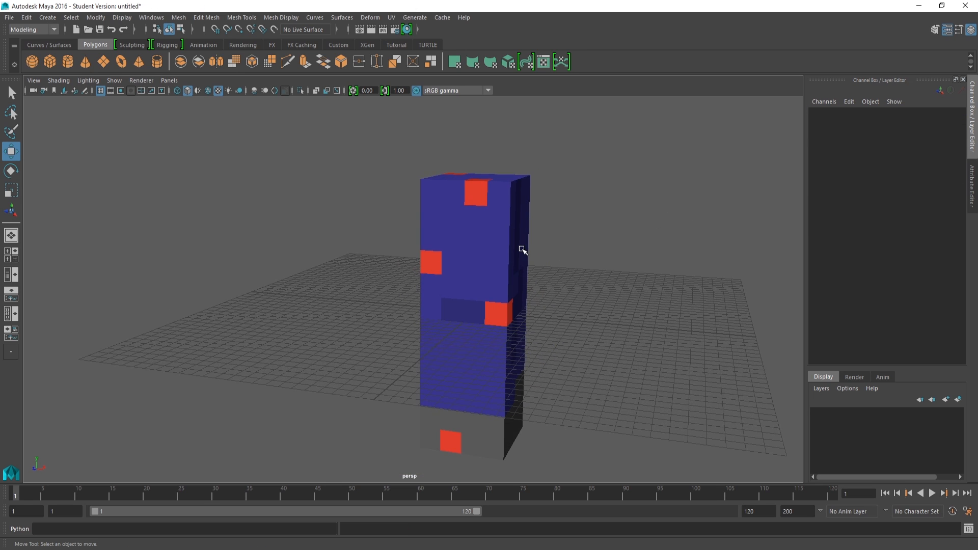
{"action": "left_click", "coordinate": [475, 244]}
{"action": "left_click_drag", "start_coordinate": [426, 224], "coordinate": [561, 328], "text": "alt"}
{"action": "middle_click_drag", "start_coordinate": [515, 316], "coordinate": [576, 327], "text": "alt"}
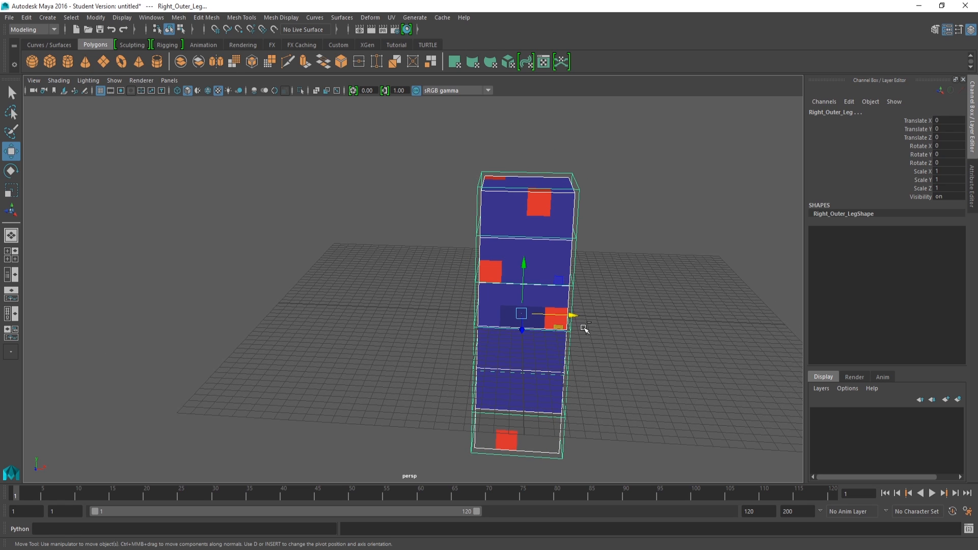
- Duplicate the inner and outer right legs together and move the copies to Translate X -10 with grid snapping
{"action": "key", "text": "ctrl+d"}
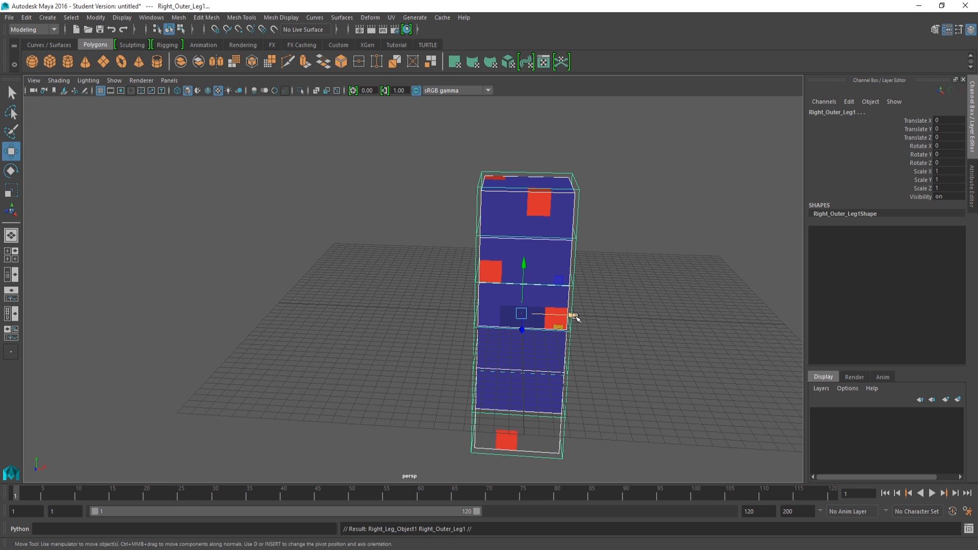
{"action": "left_click", "coordinate": [217, 31]}
{"action": "left_click_drag", "start_coordinate": [566, 315], "coordinate": [328, 197]}
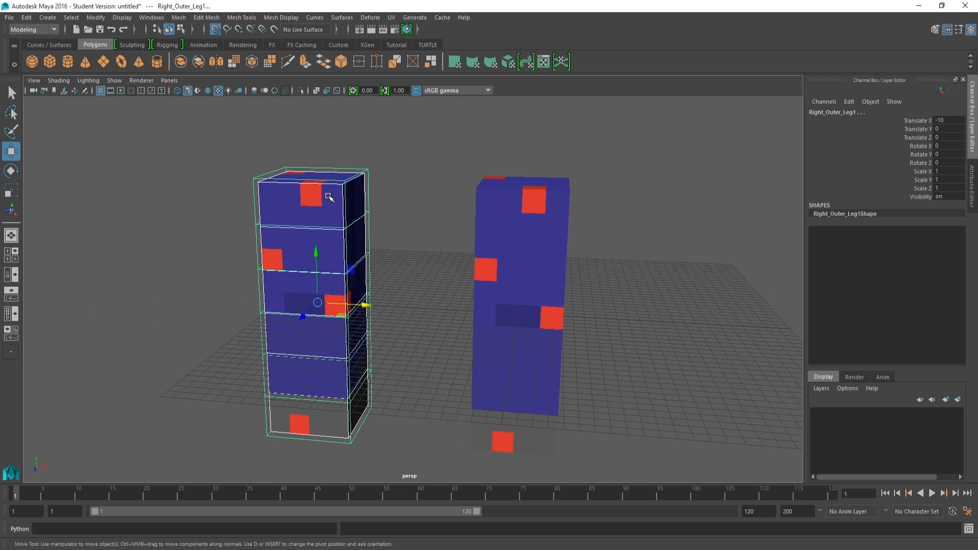
- Raise the outer leg copy to Translate Y 13 so it sits above the inner copy
{"action": "left_click", "coordinate": [328, 199]}
{"action": "middle_click_drag", "start_coordinate": [327, 225], "coordinate": [433, 284], "text": "alt"}
{"action": "left_click_drag", "start_coordinate": [432, 283], "coordinate": [431, 73], "text": "alt"}
{"action": "middle_click_drag", "start_coordinate": [443, 204], "coordinate": [442, 301], "text": "alt"}
{"action": "left_click_drag", "start_coordinate": [502, 262], "coordinate": [446, 279], "text": "alt"}
{"action": "scroll", "coordinate": [417, 278], "scroll_direction": "down", "scroll_amount": 4}
- Rename the inner leg copy as Right_leg_Knee_Blendshape
{"action": "left_click", "coordinate": [407, 385]}
{"action": "middle_click_drag", "start_coordinate": [435, 389], "coordinate": [446, 328], "text": "alt"}
{"action": "mouse_move", "coordinate": [459, 351]}
{"action": "left_mouse_down", "text": "alt"}
{"action": "mouse_move", "coordinate": [416, 343]}
{"action": "mouse_move", "coordinate": [442, 346]}
{"action": "left_mouse_up", "text": "alt"}
{"action": "middle_click_drag", "start_coordinate": [442, 346], "coordinate": [444, 327], "text": "alt"}
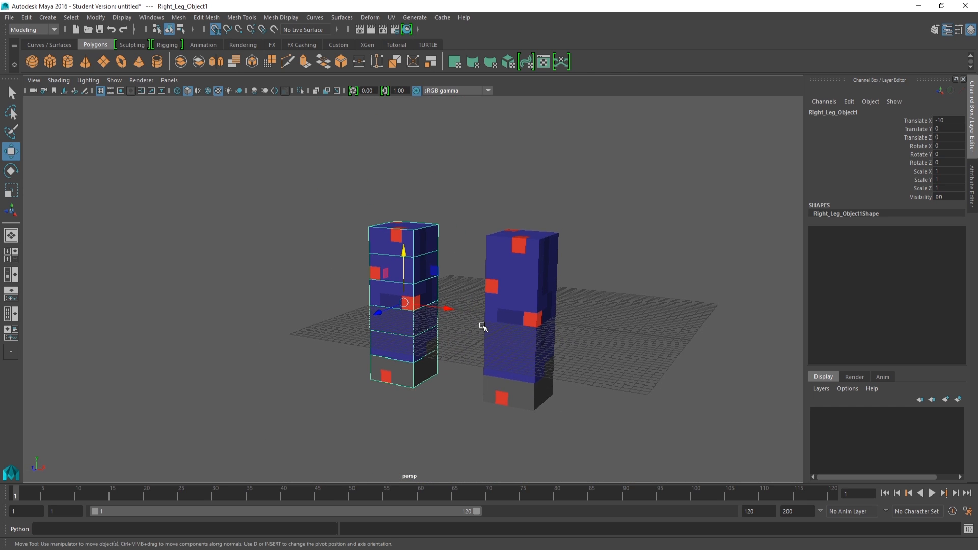
{"action": "right_click_drag", "start_coordinate": [481, 326], "coordinate": [541, 319], "text": "alt"}
{"action": "middle_click_drag", "start_coordinate": [542, 319], "coordinate": [519, 298], "text": "alt"}
{"action": "mouse_move", "coordinate": [433, 294]}
{"action": "left_mouse_down", "text": "alt"}
{"action": "mouse_move", "coordinate": [422, 293]}
{"action": "mouse_move", "coordinate": [443, 292]}
{"action": "left_mouse_up", "text": "alt"}
{"action": "left_click", "coordinate": [831, 110]}
{"action": "type", "text": "Right_L"}
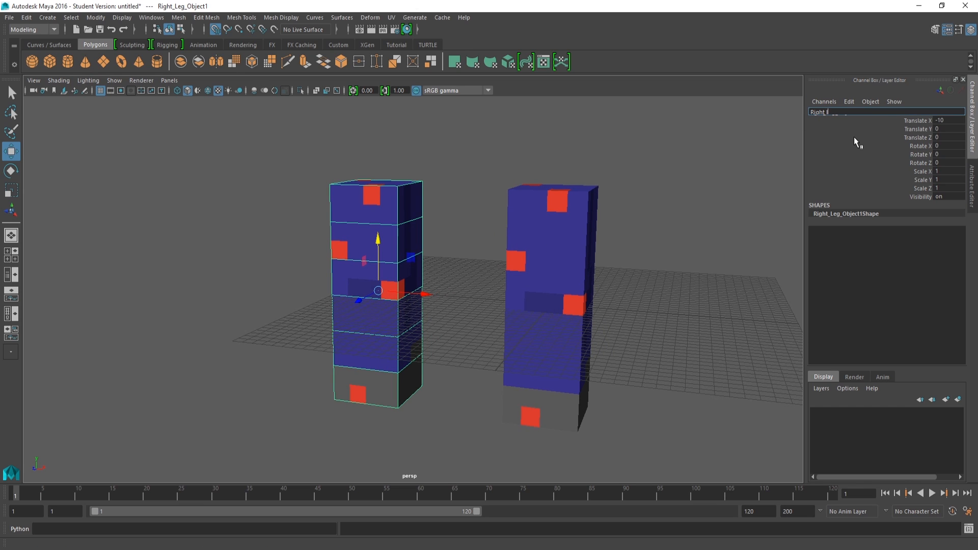
{"action": "type", "text": "t leg Knee Blendshape"}
{"action": "key", "text": "Return"}
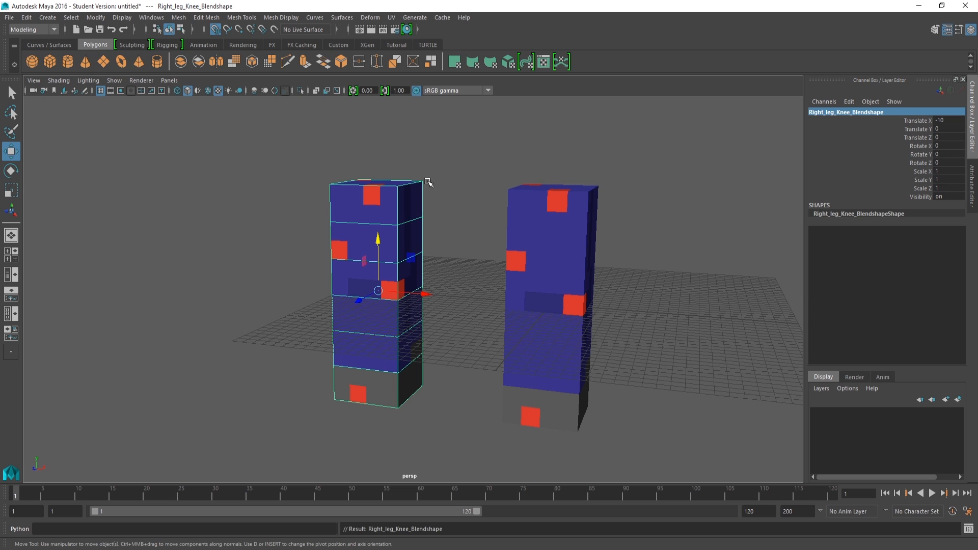
- Rename the raised outer leg copy as Right_Outer_Leg_Knee_Blendshape
{"action": "middle_click_drag", "start_coordinate": [428, 174], "coordinate": [417, 305], "text": "alt"}
{"action": "left_click", "coordinate": [386, 197]}
{"action": "double_click", "coordinate": [841, 112]}
{"action": "type", "text": "Right_Outer_Leg"}
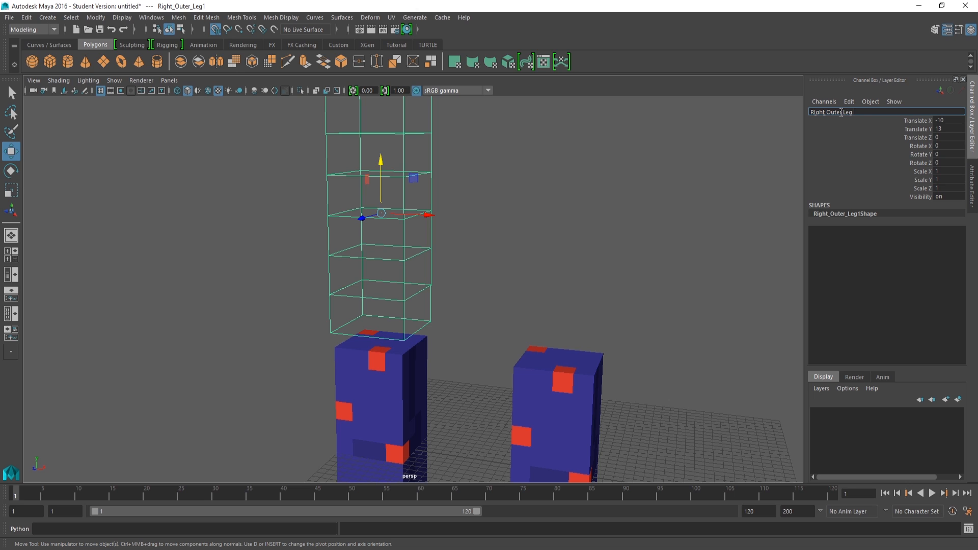
{"action": "type", "text": "pe"}
{"action": "key", "text": "Return"}
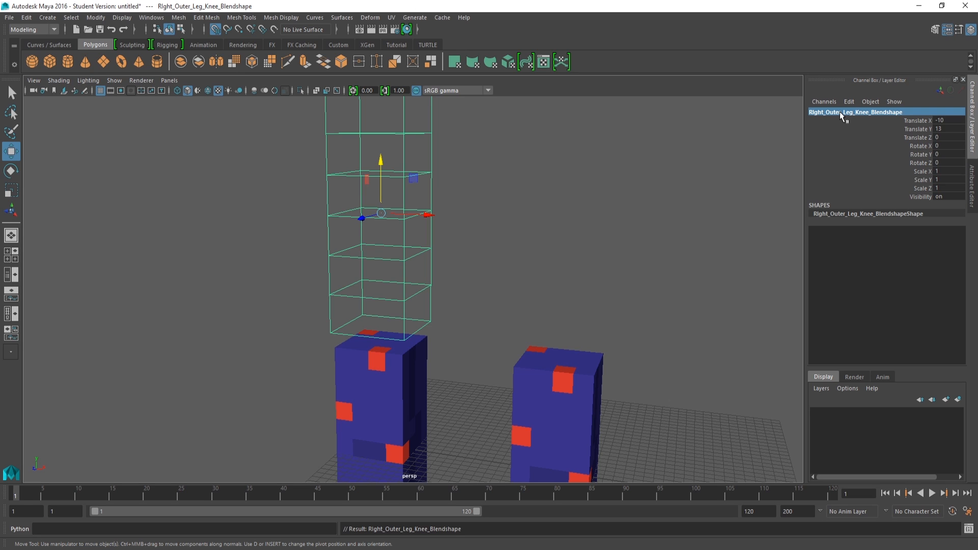
- Examine the original legs and their blendshape copies from several angles, comparing where the knee sections sit
{"action": "right_click_drag", "start_coordinate": [571, 225], "coordinate": [496, 238], "text": "alt"}
{"action": "middle_click_drag", "start_coordinate": [510, 307], "coordinate": [500, 273], "text": "alt"}
{"action": "left_click", "coordinate": [500, 273]}
{"action": "left_click_drag", "start_coordinate": [500, 274], "coordinate": [430, 265], "text": "alt"}
{"action": "left_click_drag", "start_coordinate": [461, 189], "coordinate": [349, 248]}
{"action": "left_click", "coordinate": [351, 342]}
{"action": "left_click_drag", "start_coordinate": [454, 318], "coordinate": [474, 308], "text": "alt"}
{"action": "left_click", "coordinate": [476, 321]}
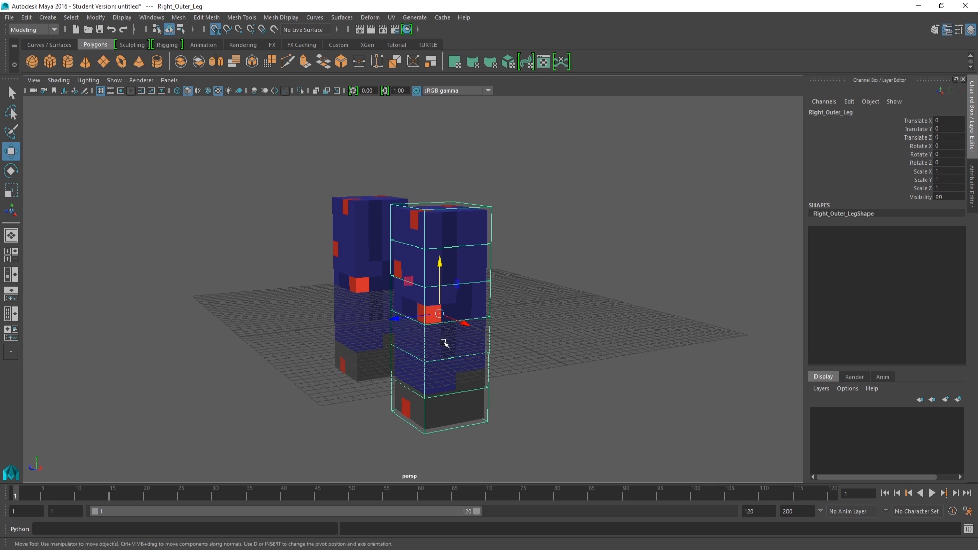
{"action": "middle_click_drag", "start_coordinate": [482, 322], "coordinate": [451, 321], "text": "alt"}
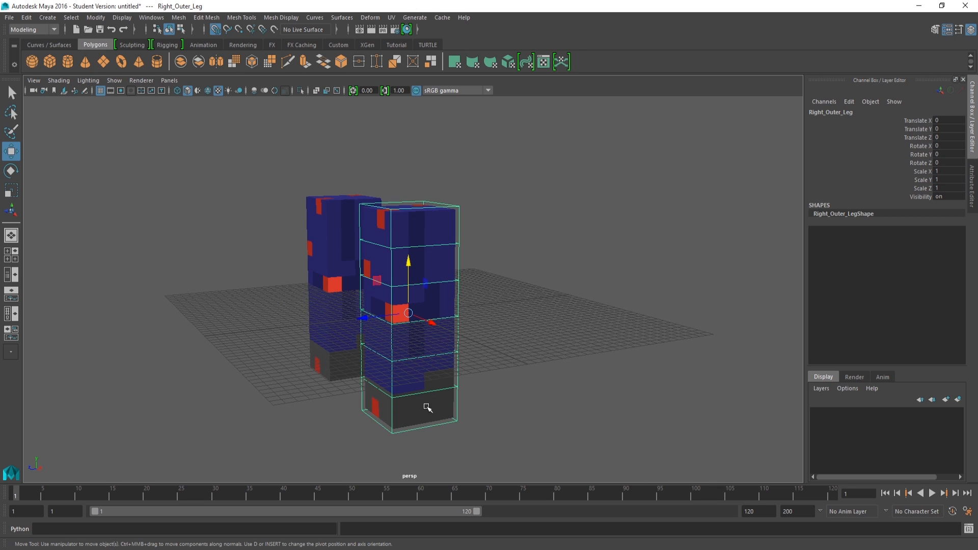
{"action": "scroll", "coordinate": [424, 318], "scroll_direction": "up", "scroll_amount": 5}
{"action": "left_click_drag", "start_coordinate": [424, 318], "coordinate": [469, 313], "text": "alt"}
{"action": "scroll", "coordinate": [476, 305], "scroll_direction": "down", "scroll_amount": 5}
{"action": "left_click_drag", "start_coordinate": [402, 320], "coordinate": [424, 321], "text": "alt"}
{"action": "scroll", "coordinate": [423, 320], "scroll_direction": "up", "scroll_amount": 5}
{"action": "left_click_drag", "start_coordinate": [330, 288], "coordinate": [434, 293], "text": "alt"}
- Move the front knee edge of the inner blendshape copy straight down to the level of the next edge loop
{"action": "left_click", "coordinate": [320, 301]}
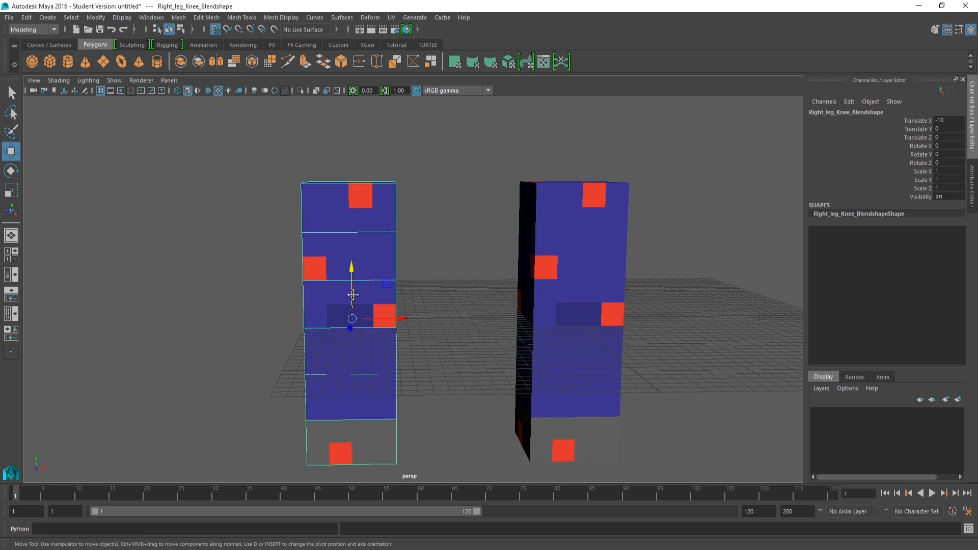
{"action": "middle_click_drag", "start_coordinate": [353, 295], "coordinate": [432, 295], "text": "alt"}
{"action": "left_click_drag", "start_coordinate": [435, 295], "coordinate": [361, 298], "text": "alt"}
{"action": "scroll", "coordinate": [382, 294], "scroll_direction": "up", "scroll_amount": 4}
{"action": "middle_click_drag", "start_coordinate": [404, 293], "coordinate": [490, 292], "text": "alt"}
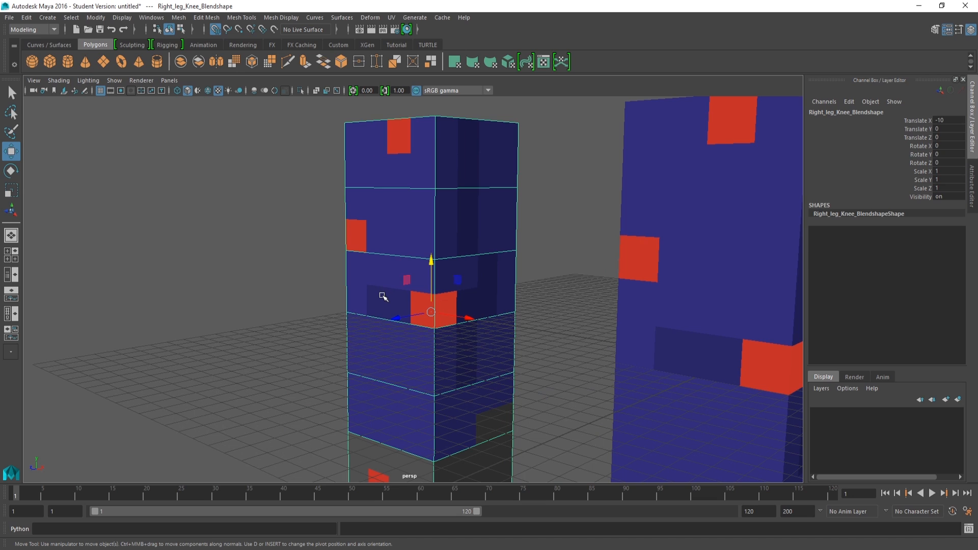
{"action": "right_click_drag", "start_coordinate": [384, 301], "coordinate": [381, 237]}
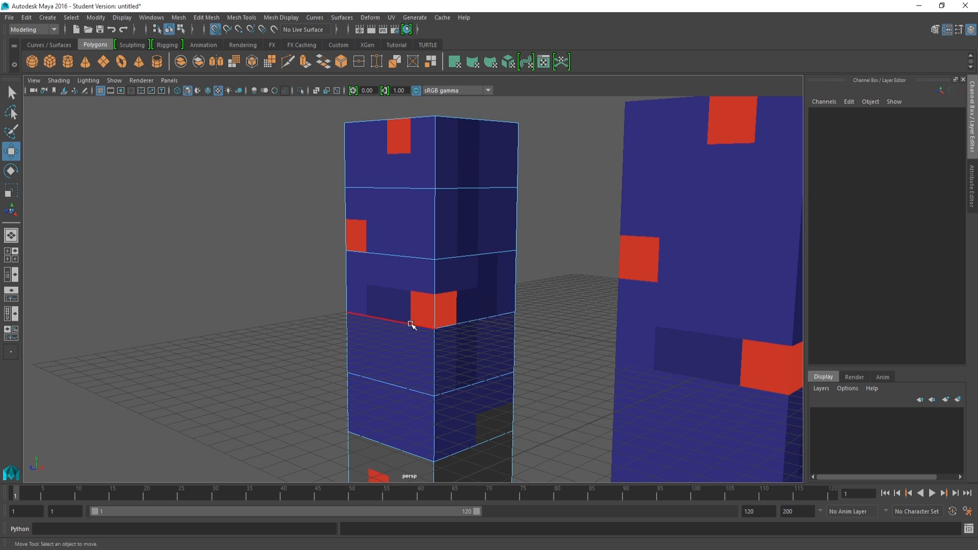
{"action": "left_click", "coordinate": [410, 323]}
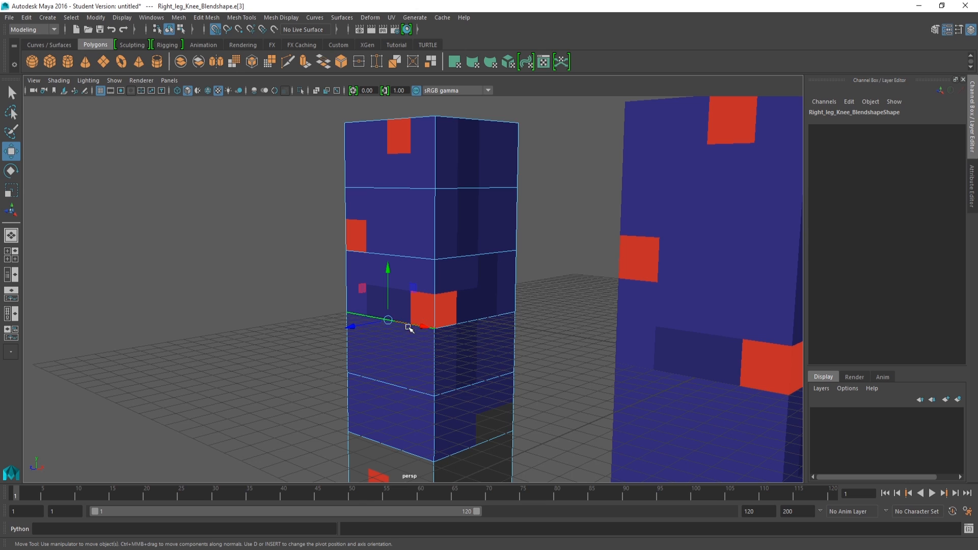
{"action": "left_click_drag", "start_coordinate": [388, 267], "coordinate": [399, 316]}
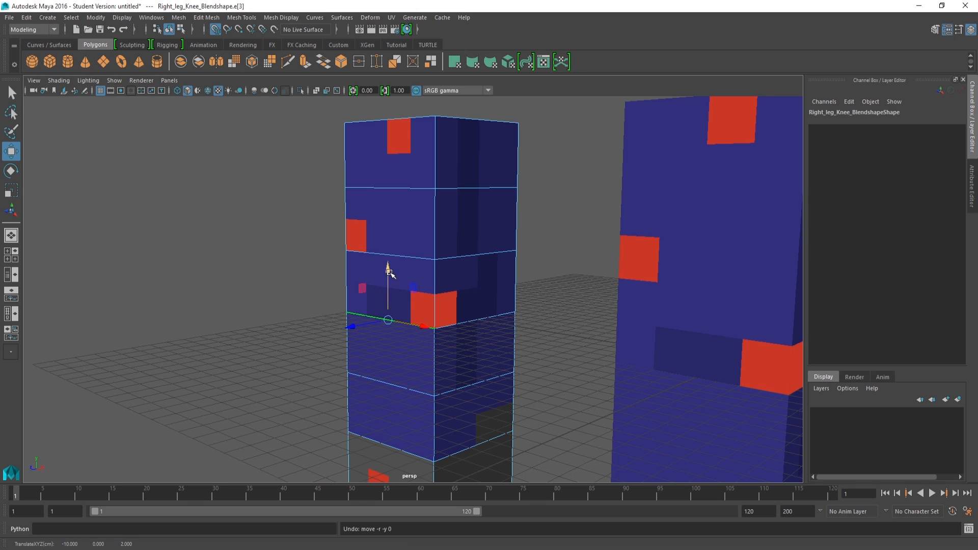
{"action": "key", "text": "ctrl+z"}
{"action": "middle_click_drag", "start_coordinate": [390, 318], "coordinate": [390, 383]}
{"action": "left_click_drag", "start_coordinate": [389, 382], "coordinate": [390, 364], "text": "alt"}
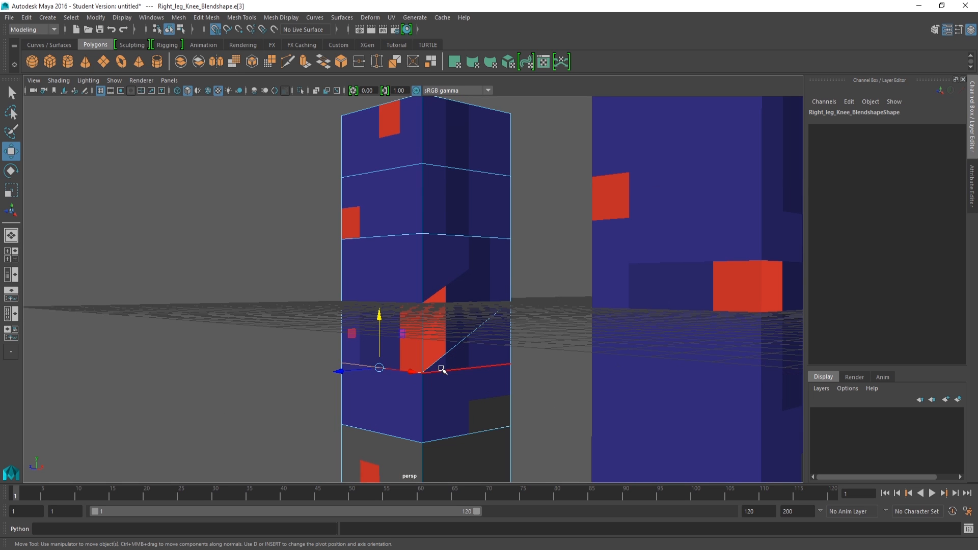
- Move the back knee edge of the inner blendshape copy up to the edge loop above and return to object mode
{"action": "left_click_drag", "start_coordinate": [500, 357], "coordinate": [363, 294], "text": "alt"}
{"action": "scroll", "coordinate": [364, 294], "scroll_direction": "up", "scroll_amount": 4}
{"action": "middle_click_drag", "start_coordinate": [407, 260], "coordinate": [496, 329], "text": "alt"}
{"action": "left_click_drag", "start_coordinate": [496, 329], "coordinate": [445, 334], "text": "alt"}
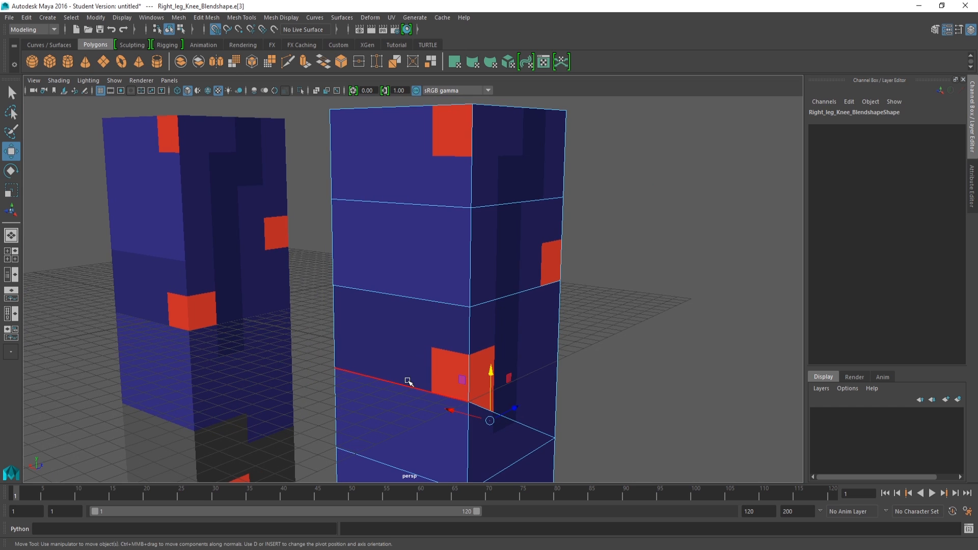
{"action": "left_click", "coordinate": [406, 381]}
{"action": "left_click_drag", "start_coordinate": [405, 382], "coordinate": [401, 296]}
{"action": "left_click_drag", "start_coordinate": [515, 316], "coordinate": [361, 286], "text": "alt"}
{"action": "right_click_drag", "start_coordinate": [363, 256], "coordinate": [407, 237]}
- Lower the front knee edge of the outer blendshape copy onto the edge loop below, using point snapping
{"action": "scroll", "coordinate": [425, 231], "scroll_direction": "down", "scroll_amount": 4}
{"action": "middle_click_drag", "start_coordinate": [437, 264], "coordinate": [428, 291], "text": "alt"}
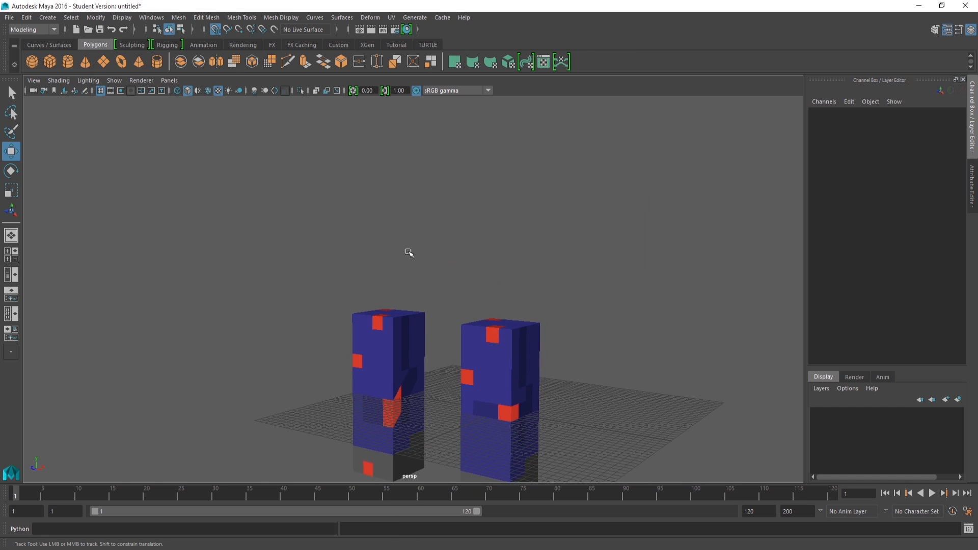
{"action": "left_click", "coordinate": [398, 195]}
{"action": "middle_click_drag", "start_coordinate": [399, 196], "coordinate": [422, 261], "text": "alt"}
{"action": "scroll", "coordinate": [415, 264], "scroll_direction": "up", "scroll_amount": 3}
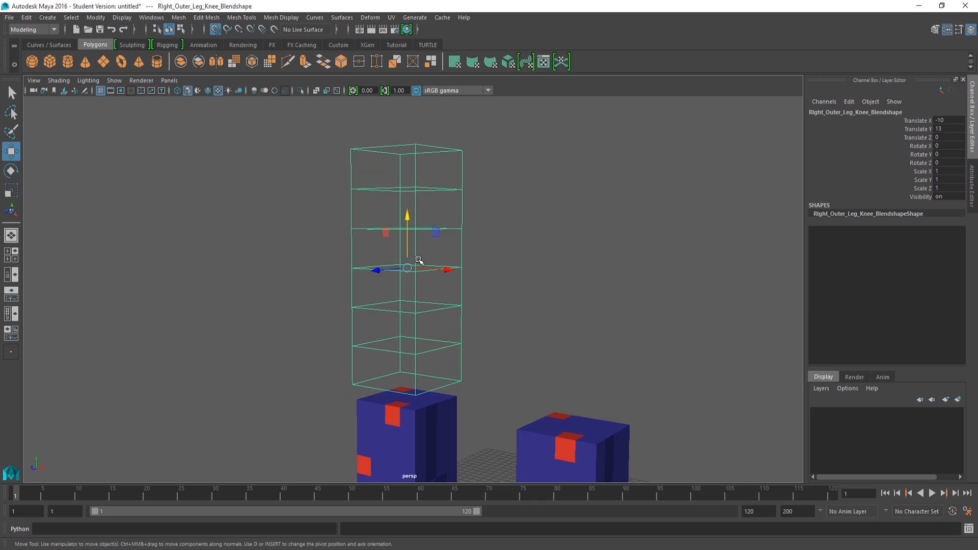
{"action": "right_click_drag", "start_coordinate": [415, 255], "coordinate": [414, 226]}
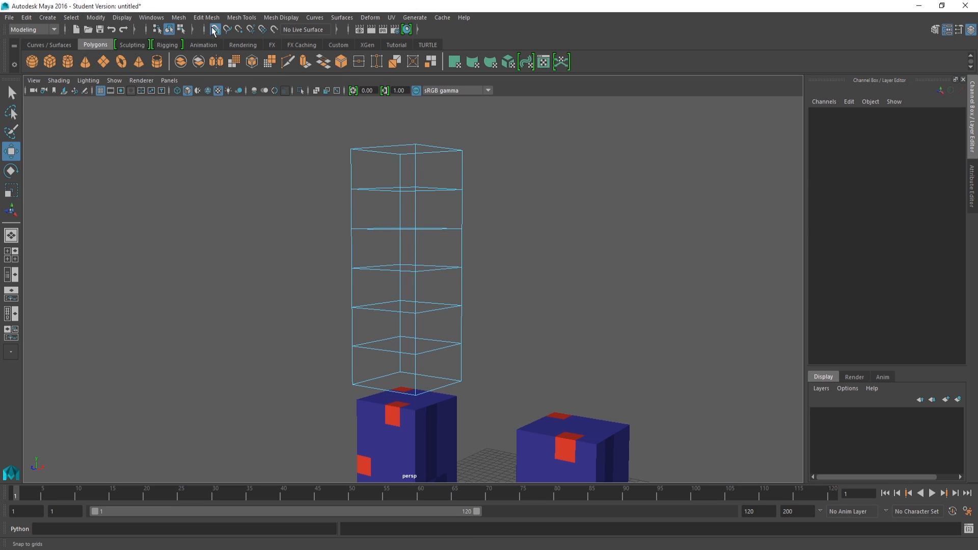
{"action": "left_click", "coordinate": [243, 31]}
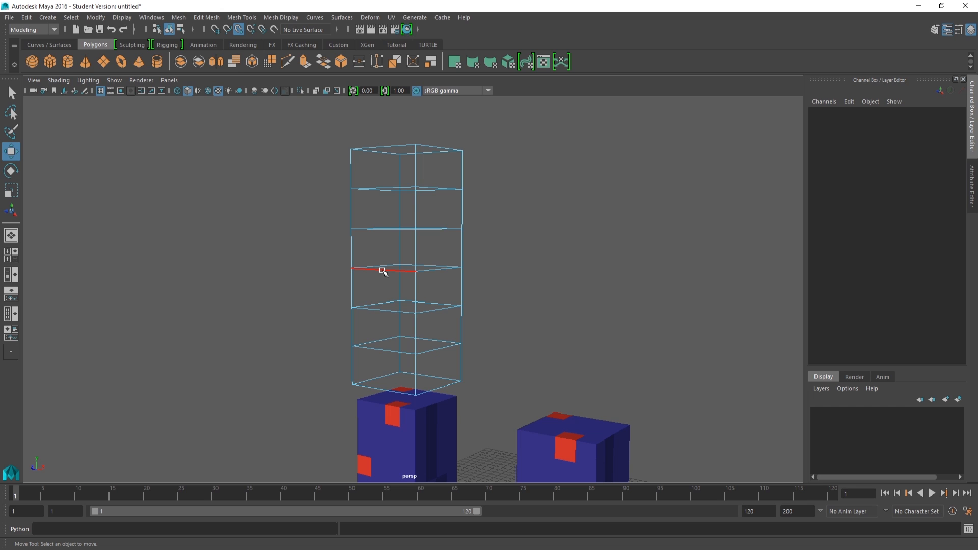
{"action": "left_click", "coordinate": [383, 271]}
{"action": "left_click_drag", "start_coordinate": [383, 246], "coordinate": [419, 310]}
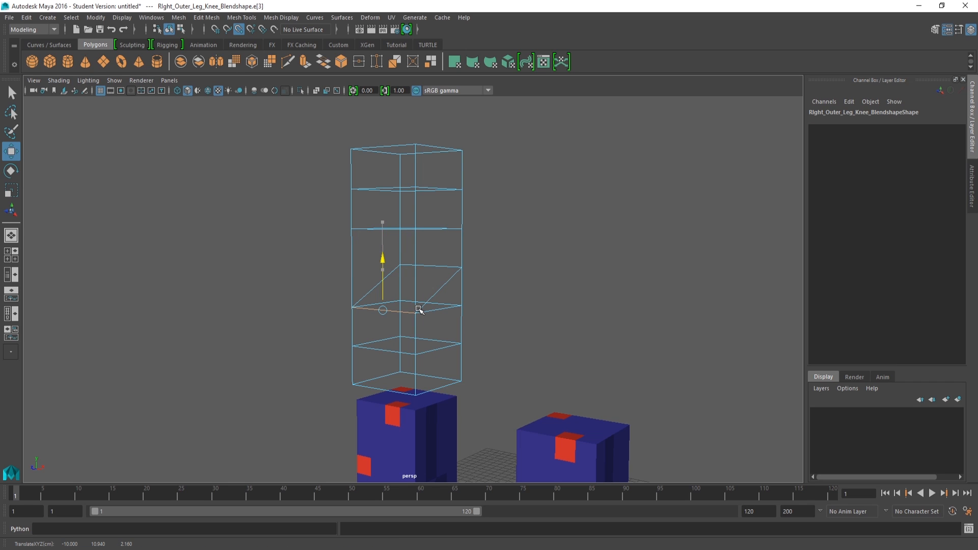
- Raise the back knee edge of the outer blendshape copy onto the edge loop above and return to object mode
{"action": "left_click_drag", "start_coordinate": [498, 270], "coordinate": [449, 245], "text": "alt"}
{"action": "left_click", "coordinate": [447, 291]}
{"action": "left_click_drag", "start_coordinate": [356, 295], "coordinate": [467, 284], "text": "alt"}
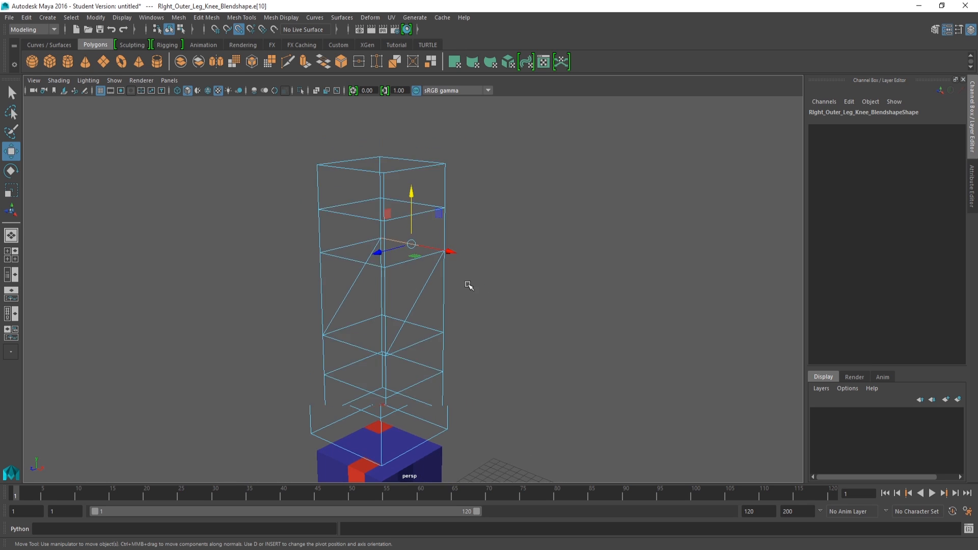
{"action": "right_click_drag", "start_coordinate": [468, 284], "coordinate": [411, 285], "text": "alt"}
{"action": "middle_click_drag", "start_coordinate": [411, 285], "coordinate": [401, 256], "text": "alt"}
{"action": "right_click_drag", "start_coordinate": [361, 193], "coordinate": [407, 180]}
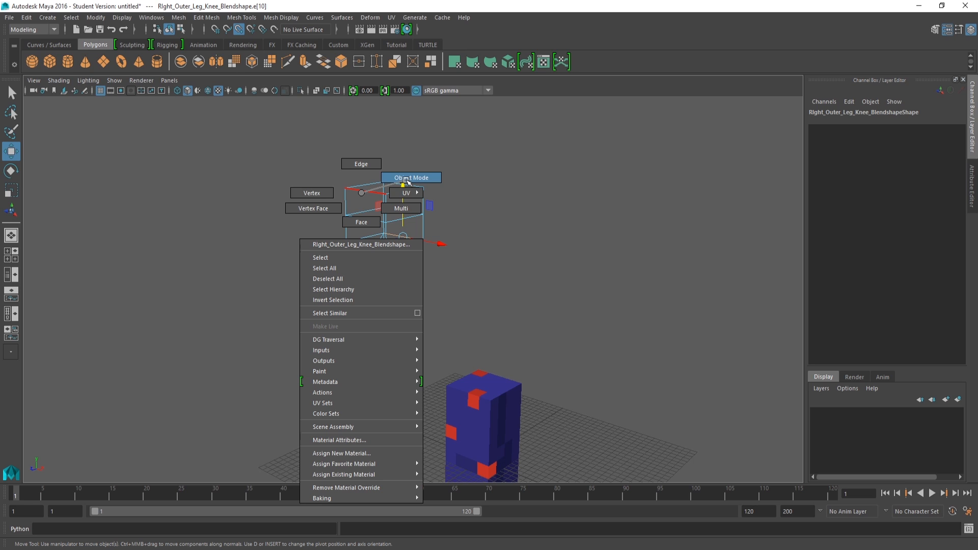
{"action": "right_click_drag", "start_coordinate": [407, 179], "coordinate": [407, 179]}
- Select the outer blendshape copy and inspect its slanted knee beside the two legs
{"action": "left_click_drag", "start_coordinate": [498, 253], "coordinate": [358, 212], "text": "alt"}
{"action": "left_click", "coordinate": [328, 215]}
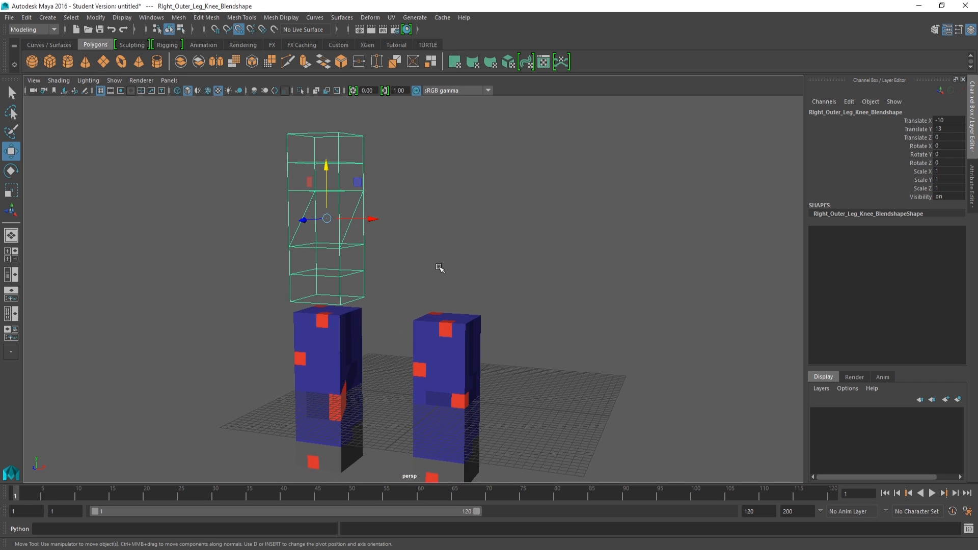
{"action": "middle_click_drag", "start_coordinate": [436, 265], "coordinate": [421, 236], "text": "alt"}
{"action": "middle_click_drag", "start_coordinate": [465, 190], "coordinate": [483, 192], "text": "alt"}
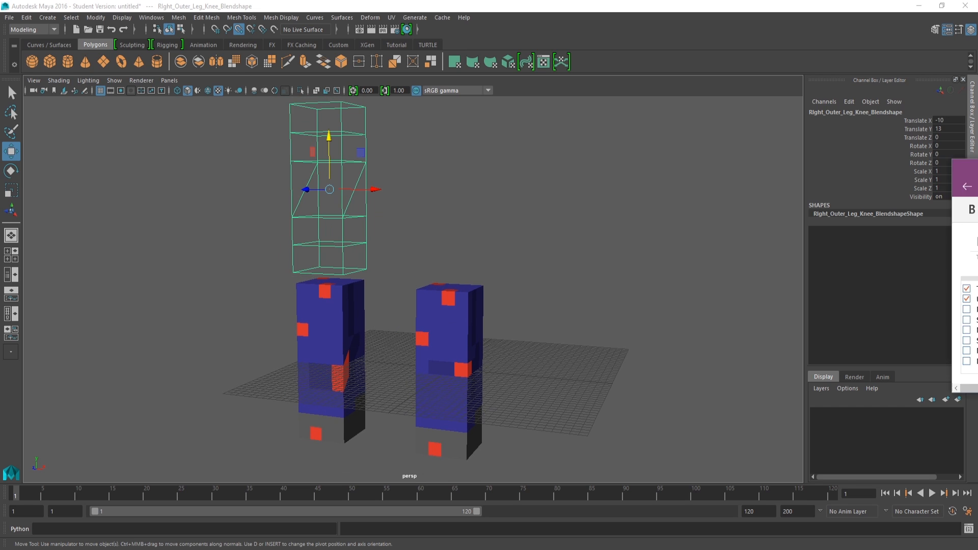
{"action": "middle_click_drag", "start_coordinate": [357, 233], "coordinate": [356, 226], "text": "alt"}
{"action": "left_click_drag", "start_coordinate": [356, 226], "coordinate": [405, 280], "text": "alt"}
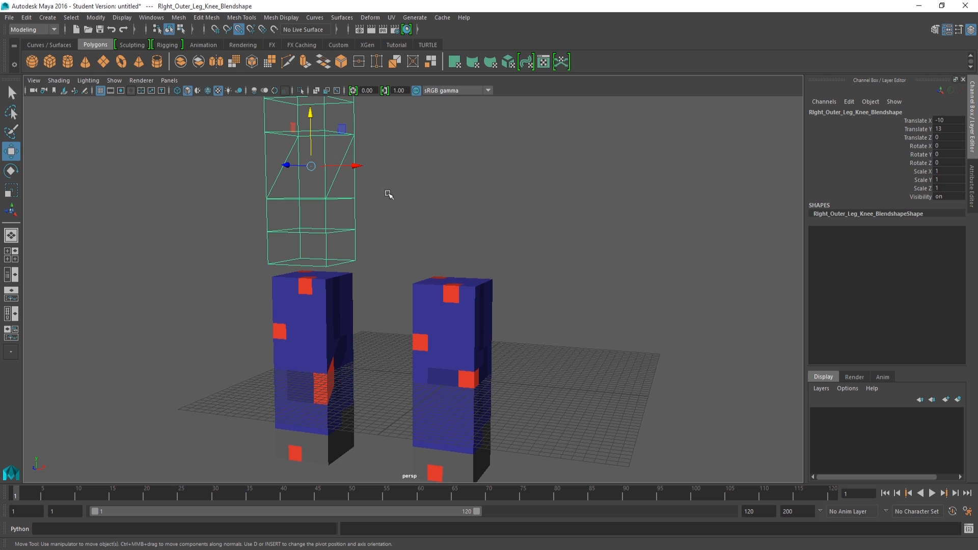
{"action": "middle_click_drag", "start_coordinate": [378, 191], "coordinate": [365, 207], "text": "alt"}
- Create a blend shape with Right_Outer_Leg_Knee_Blendshape as the target and Right_Outer_Leg as the base
{"action": "left_click", "coordinate": [163, 45]}
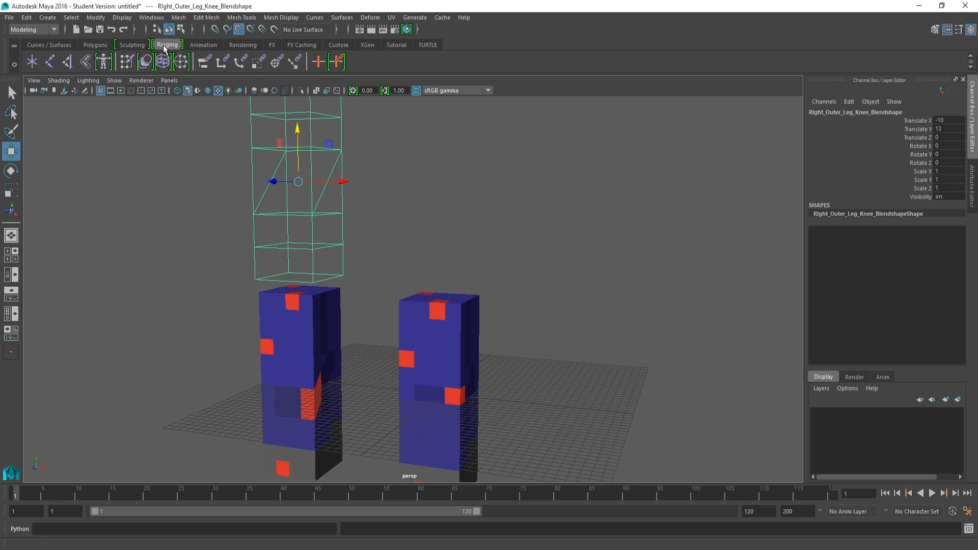
{"action": "middle_click_drag", "start_coordinate": [316, 148], "coordinate": [292, 131], "text": "alt"}
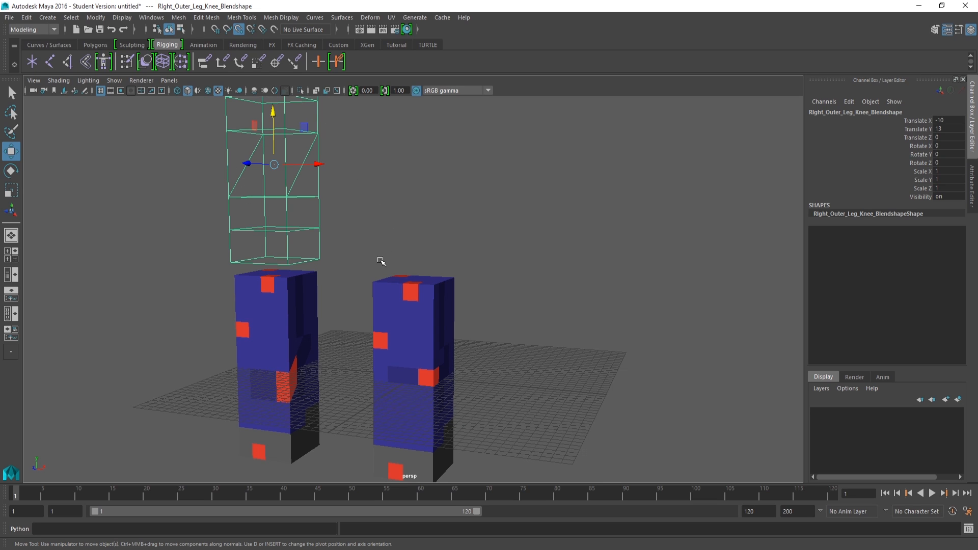
{"action": "left_click", "coordinate": [13, 276]}
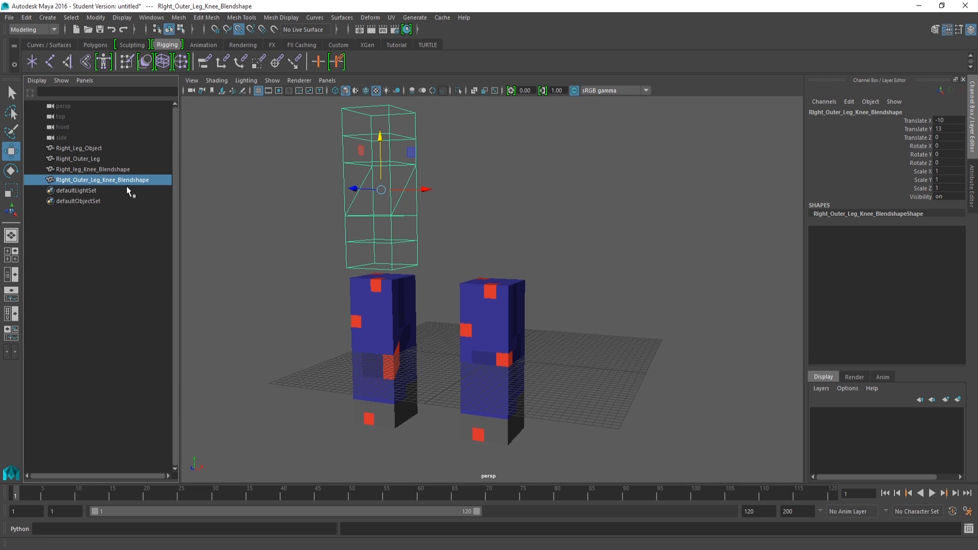
{"action": "left_click", "coordinate": [93, 161], "text": "ctrl"}
{"action": "middle_click_drag", "start_coordinate": [566, 365], "coordinate": [550, 334], "text": "alt"}
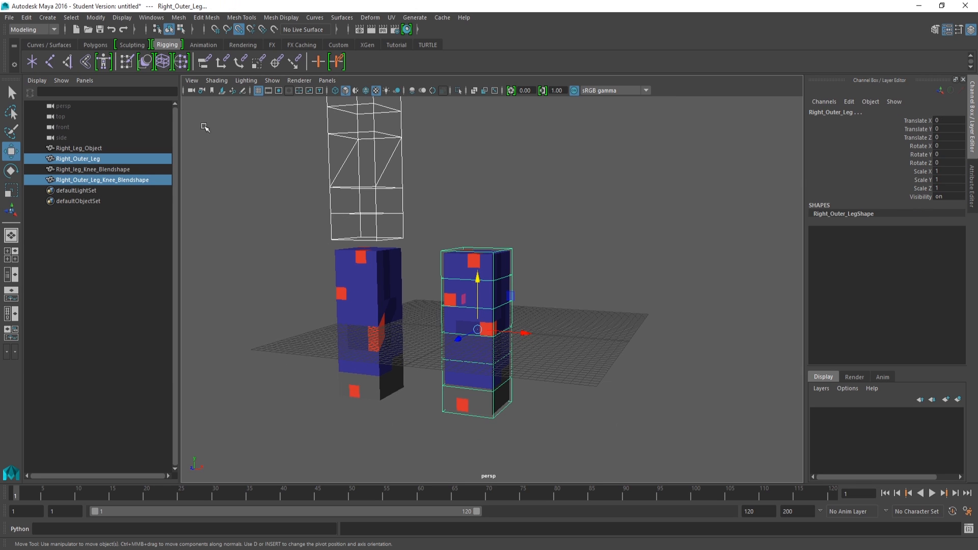
{"action": "left_click", "coordinate": [148, 65]}
{"action": "scroll", "coordinate": [408, 181], "scroll_direction": "up", "scroll_amount": 5}
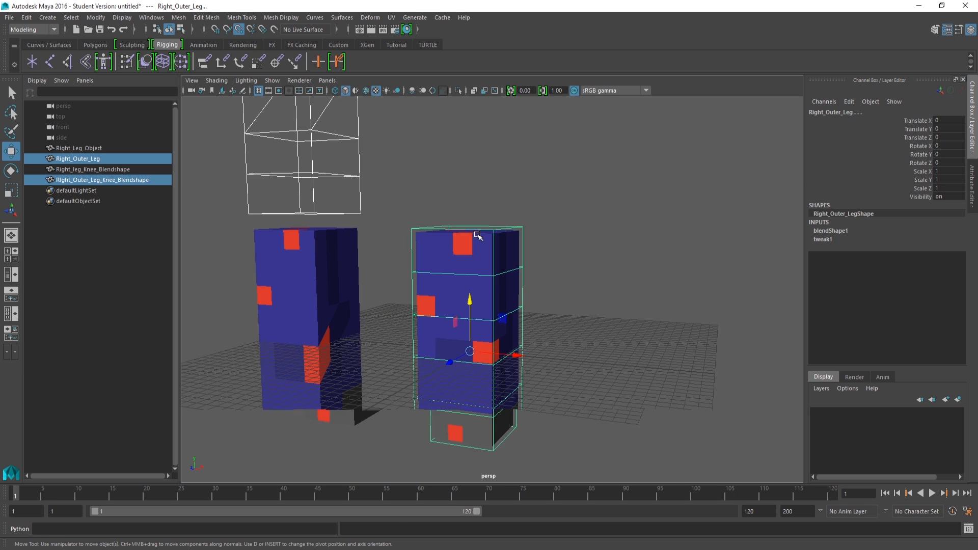
- Rename the outer leg's blend shape node as Right_Outer_Knee_Blendshape
{"action": "left_click", "coordinate": [834, 230]}
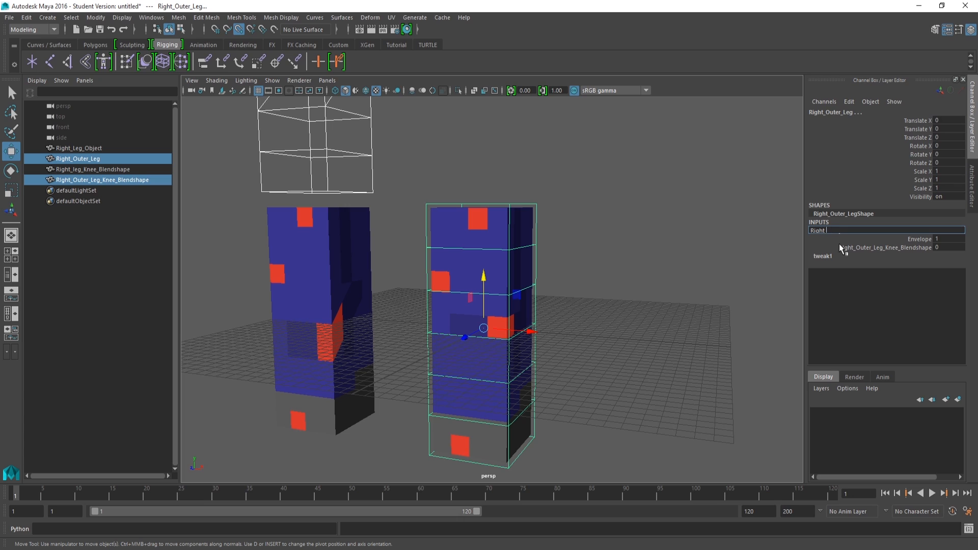
{"action": "type", "text": "lendshape"}
{"action": "key", "text": "Return"}
- Inspect the outer knee blendshape copy, select the outer leg, and examine its edge loops around the knee from several angles
{"action": "left_click_drag", "start_coordinate": [484, 277], "coordinate": [383, 252], "text": "alt"}
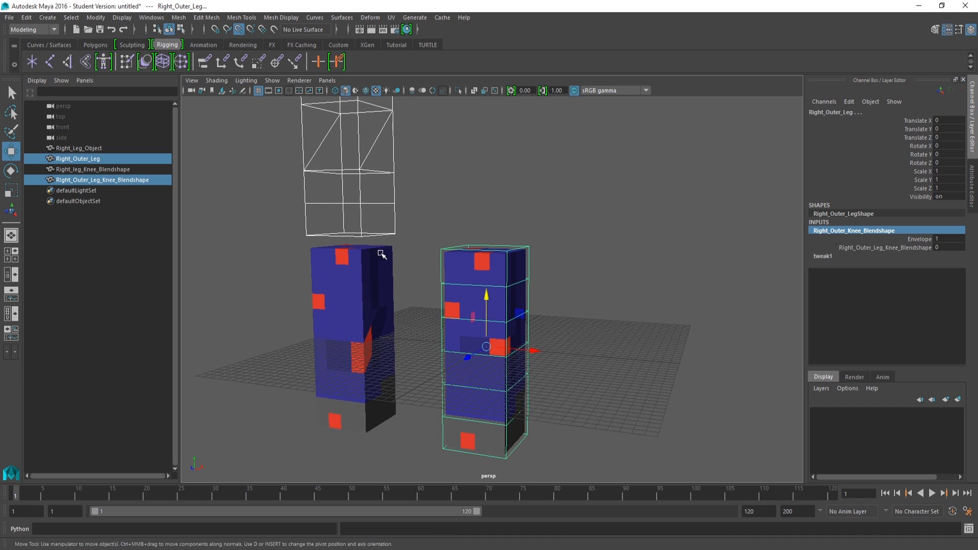
{"action": "left_click_drag", "start_coordinate": [277, 153], "coordinate": [402, 163]}
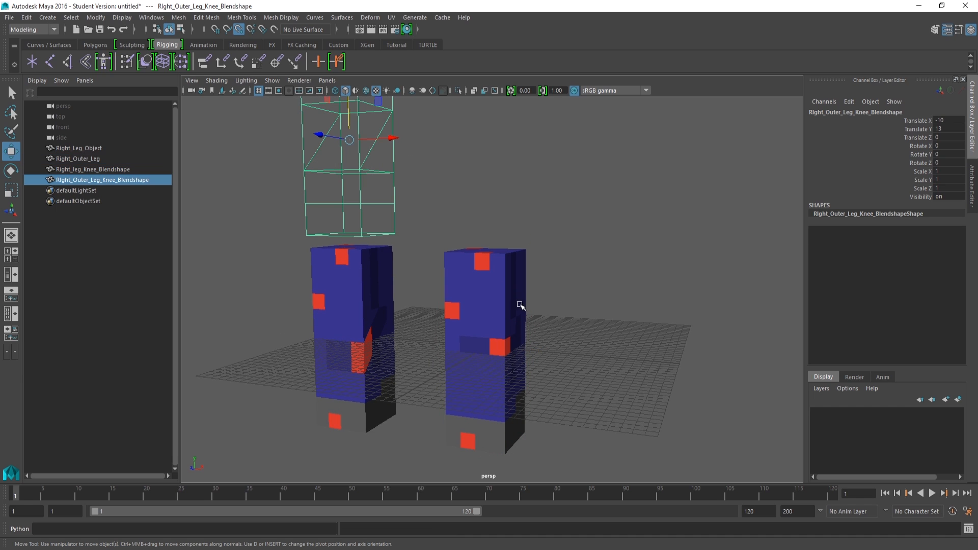
{"action": "left_click_drag", "start_coordinate": [465, 220], "coordinate": [469, 186], "text": "alt"}
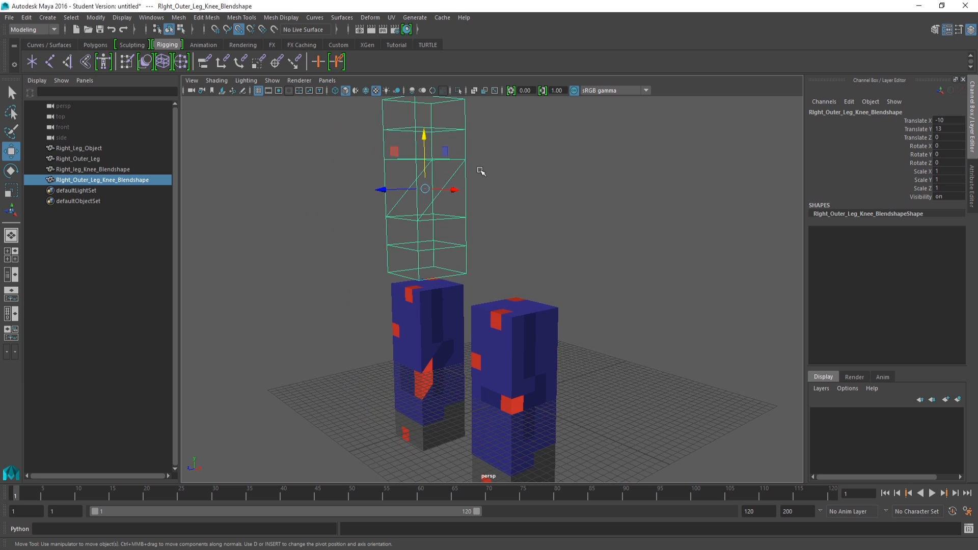
{"action": "left_click_drag", "start_coordinate": [458, 219], "coordinate": [473, 262], "text": "alt"}
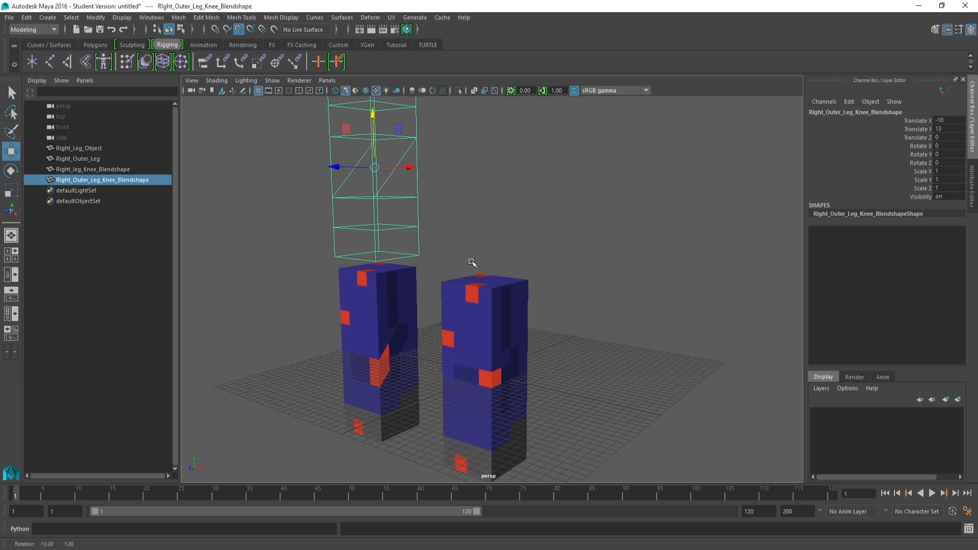
{"action": "left_click", "coordinate": [483, 327]}
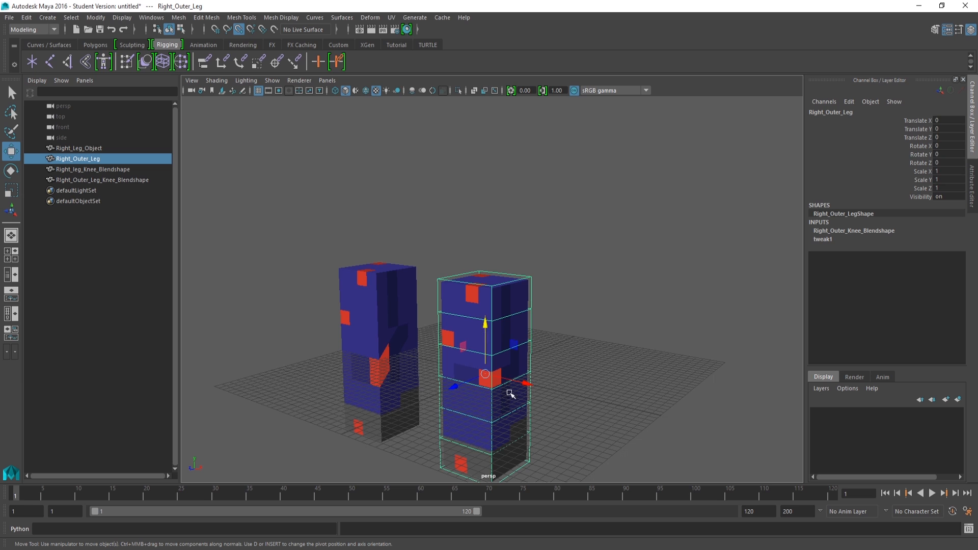
{"action": "middle_click_drag", "start_coordinate": [527, 399], "coordinate": [535, 348], "text": "alt"}
{"action": "left_click_drag", "start_coordinate": [535, 344], "coordinate": [457, 317], "text": "alt"}
{"action": "right_click_drag", "start_coordinate": [453, 317], "coordinate": [480, 320], "text": "alt"}
{"action": "middle_click_drag", "start_coordinate": [469, 309], "coordinate": [498, 258], "text": "alt"}
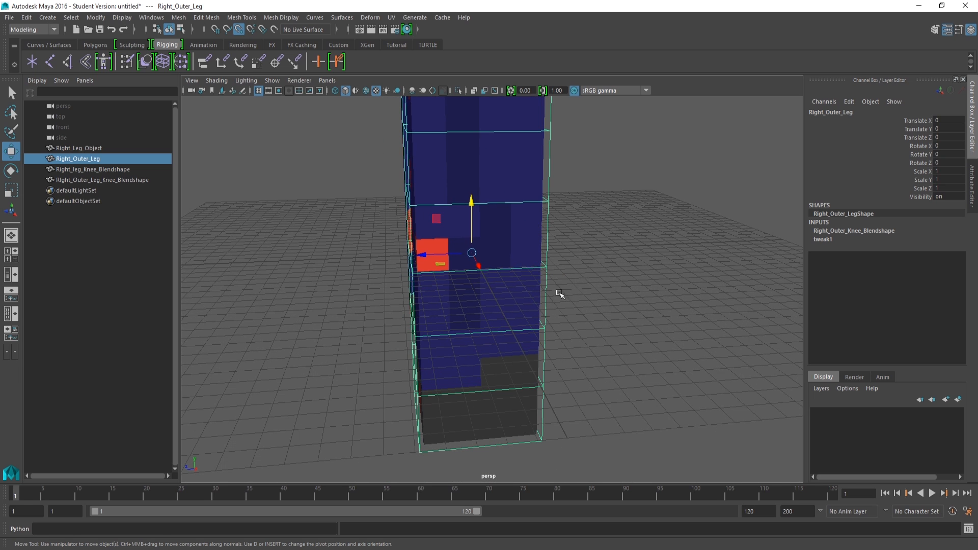
{"action": "left_click_drag", "start_coordinate": [579, 256], "coordinate": [416, 263], "text": "alt"}
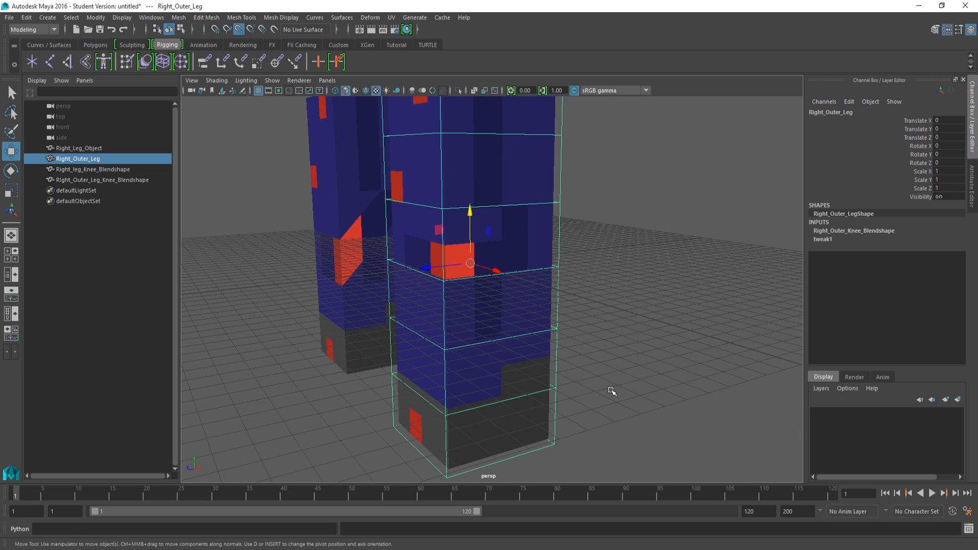
{"action": "left_click_drag", "start_coordinate": [413, 279], "coordinate": [498, 258], "text": "alt"}
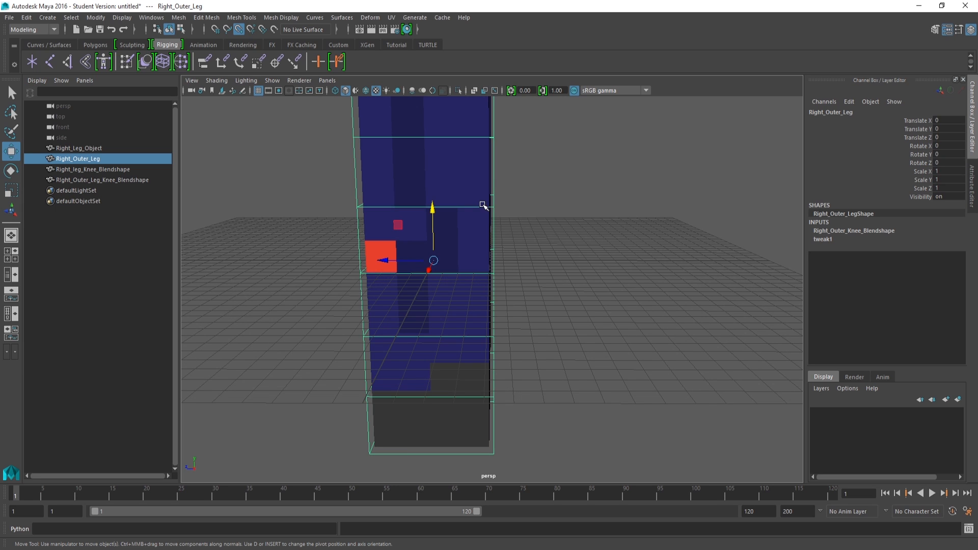
{"action": "left_click_drag", "start_coordinate": [444, 212], "coordinate": [515, 214], "text": "alt"}
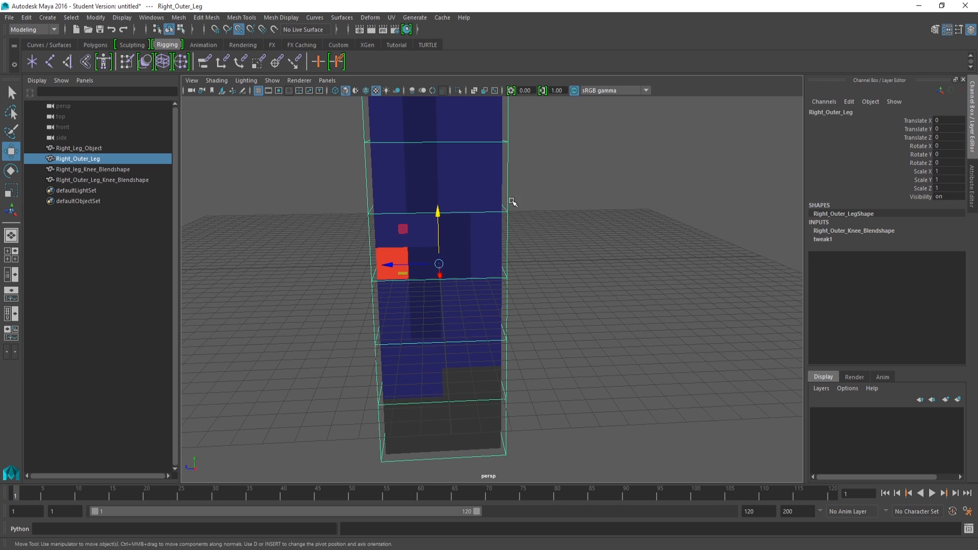
{"action": "scroll", "coordinate": [505, 209], "scroll_direction": "down", "scroll_amount": 5}
{"action": "middle_click_drag", "start_coordinate": [490, 209], "coordinate": [404, 262], "text": "alt"}
{"action": "left_click_drag", "start_coordinate": [404, 263], "coordinate": [473, 257], "text": "alt"}
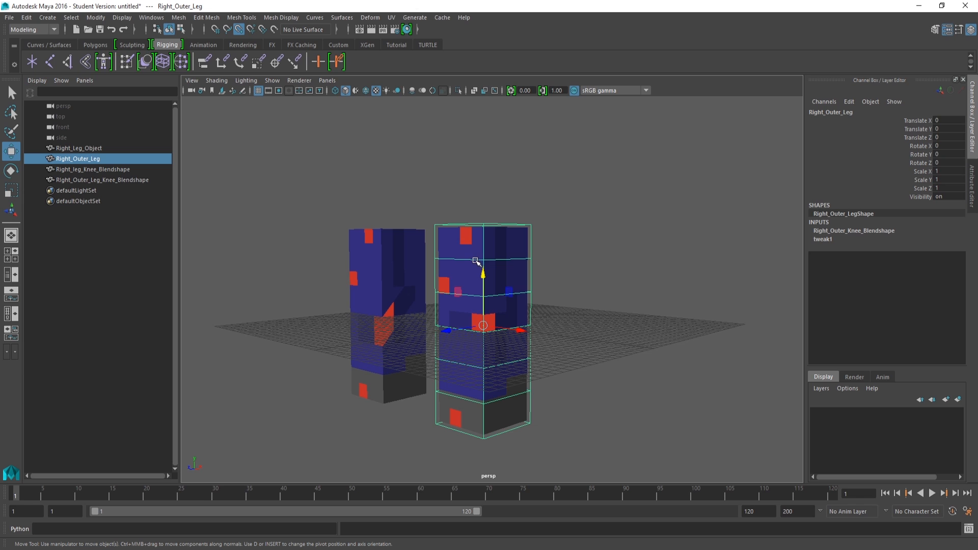
{"action": "left_click_drag", "start_coordinate": [484, 293], "coordinate": [422, 312], "text": "alt"}
- Delete the construction history of Right_Leg_Object
{"action": "left_click", "coordinate": [111, 170]}
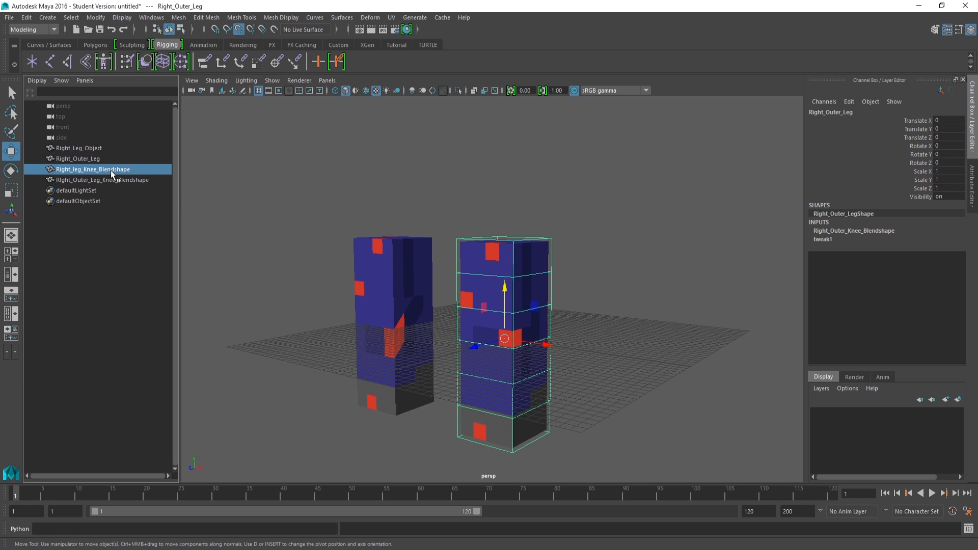
{"action": "left_click", "coordinate": [71, 148]}
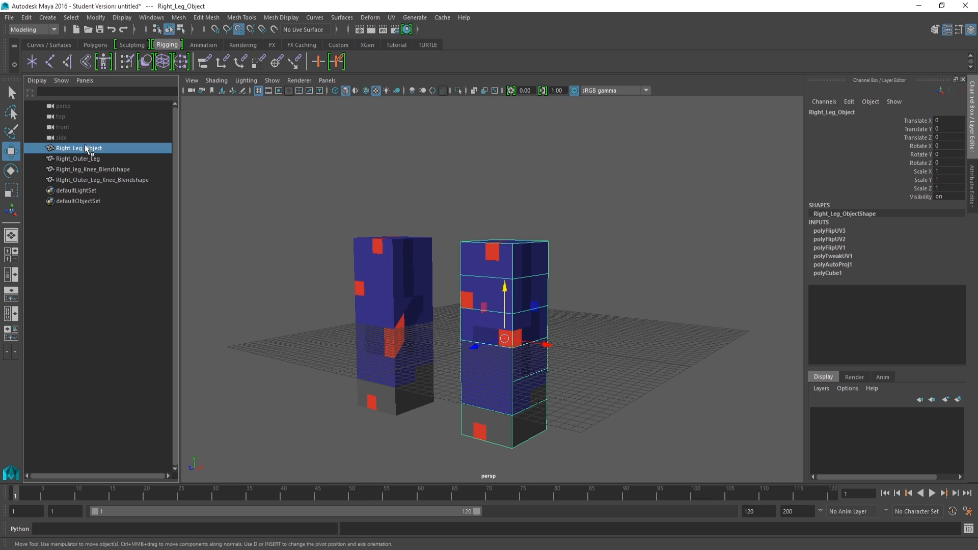
{"action": "left_click", "coordinate": [32, 16]}
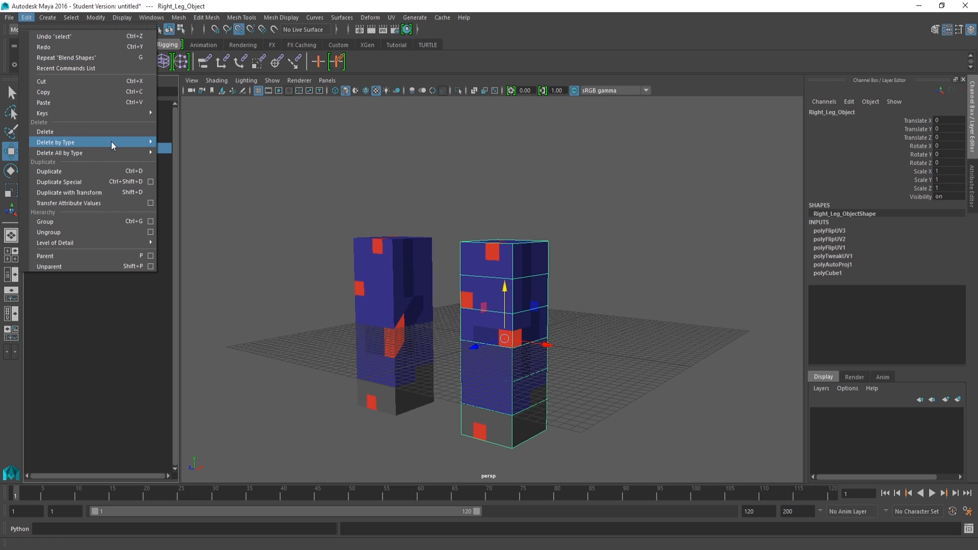
{"action": "mouse_move", "coordinate": [111, 145]}
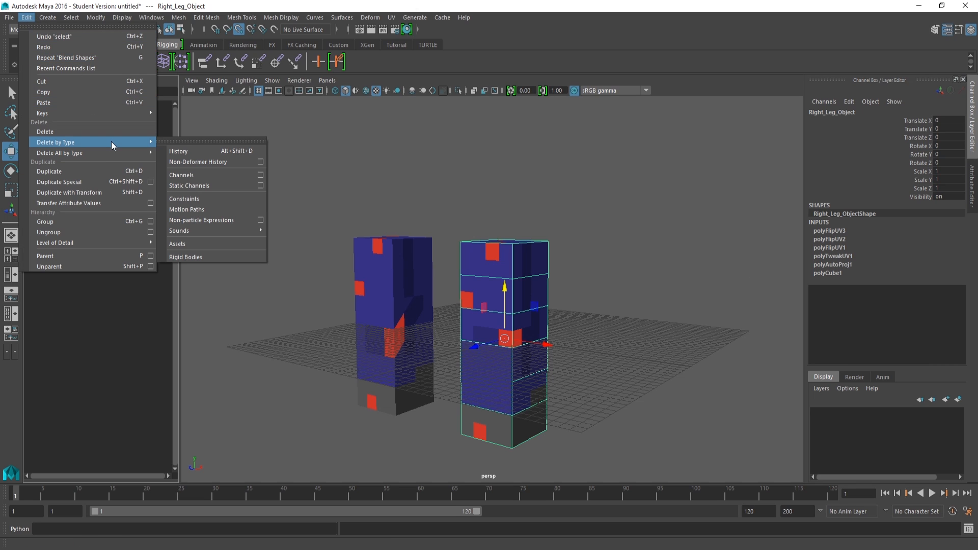
{"action": "left_click", "coordinate": [179, 151]}
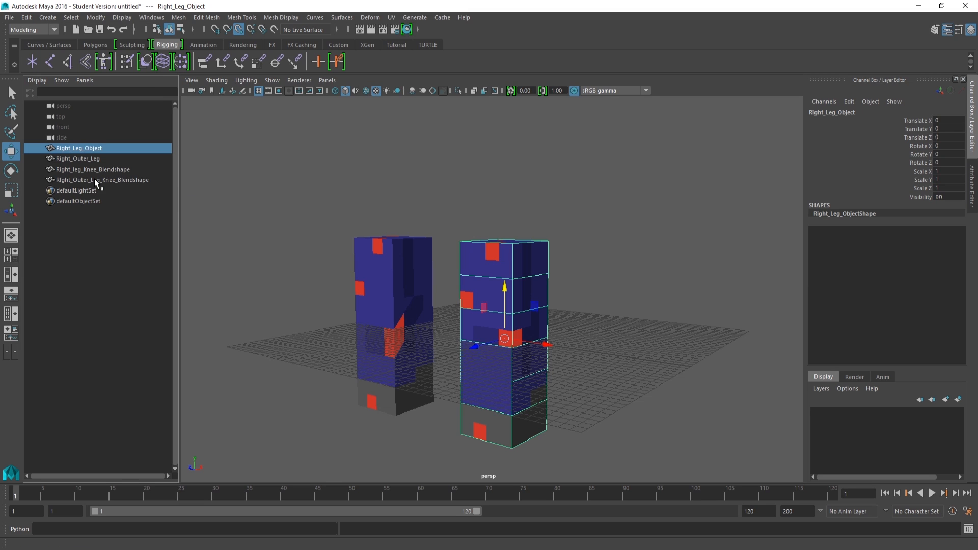
- Create a blend shape with Right_leg_Knee_Blendshape as the target and Right_Leg_Object as the base
{"action": "left_click_drag", "start_coordinate": [557, 256], "coordinate": [582, 254], "text": "alt"}
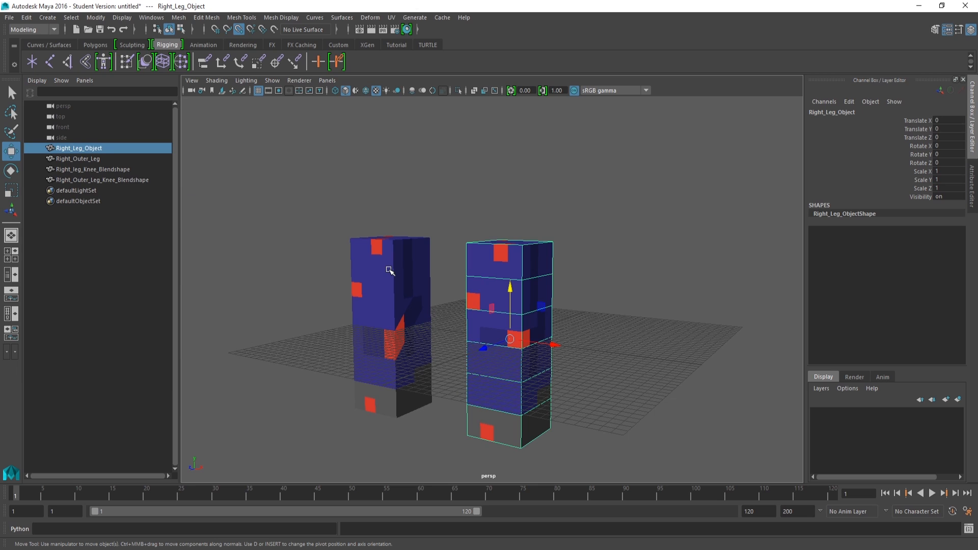
{"action": "left_click", "coordinate": [390, 271]}
{"action": "left_click_drag", "start_coordinate": [430, 308], "coordinate": [466, 299], "text": "alt"}
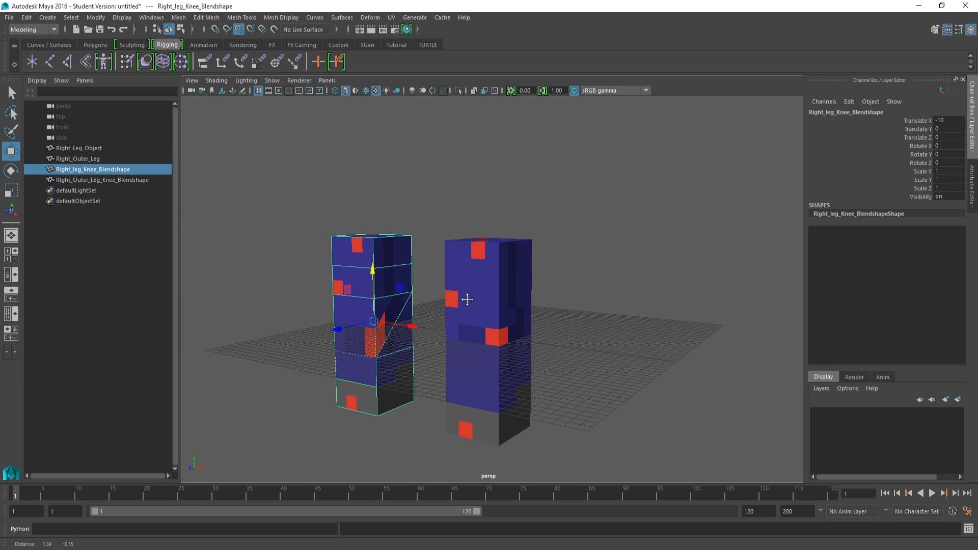
{"action": "left_click", "coordinate": [92, 148], "text": "ctrl"}
{"action": "left_click", "coordinate": [147, 64]}
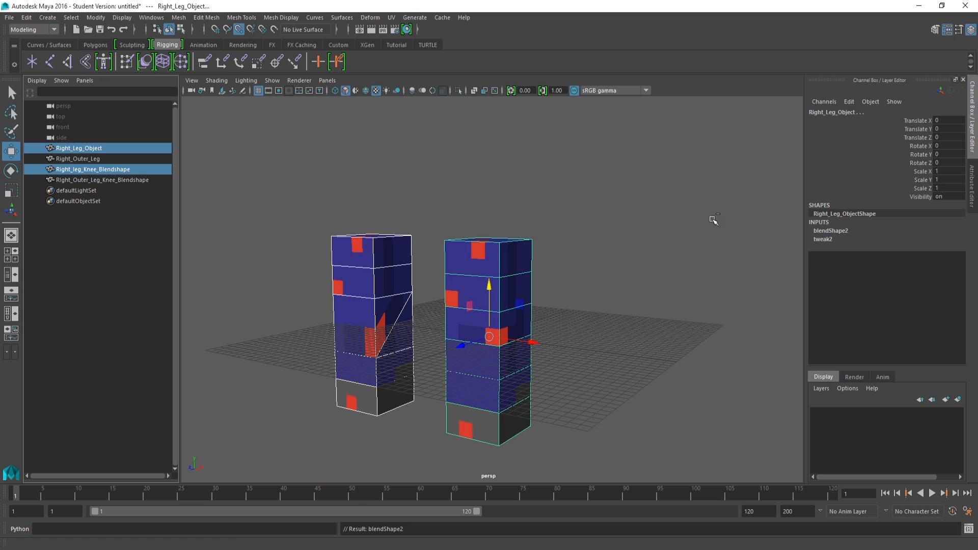
- Copy the outer leg's blend shape node name and rename the inner leg's node as Right_Knee_Blendshape
{"action": "left_click", "coordinate": [479, 259]}
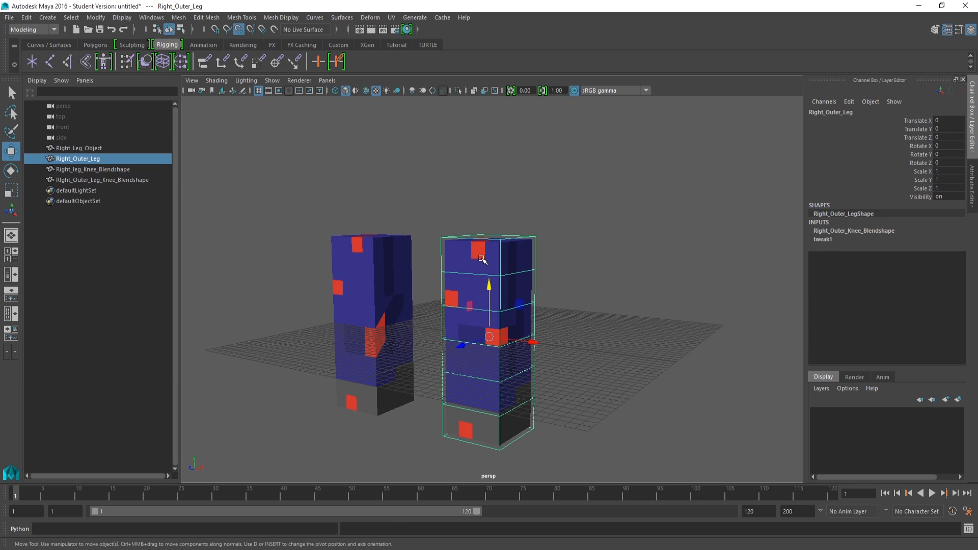
{"action": "double_click", "coordinate": [865, 232]}
{"action": "key", "text": "ctrl+c"}
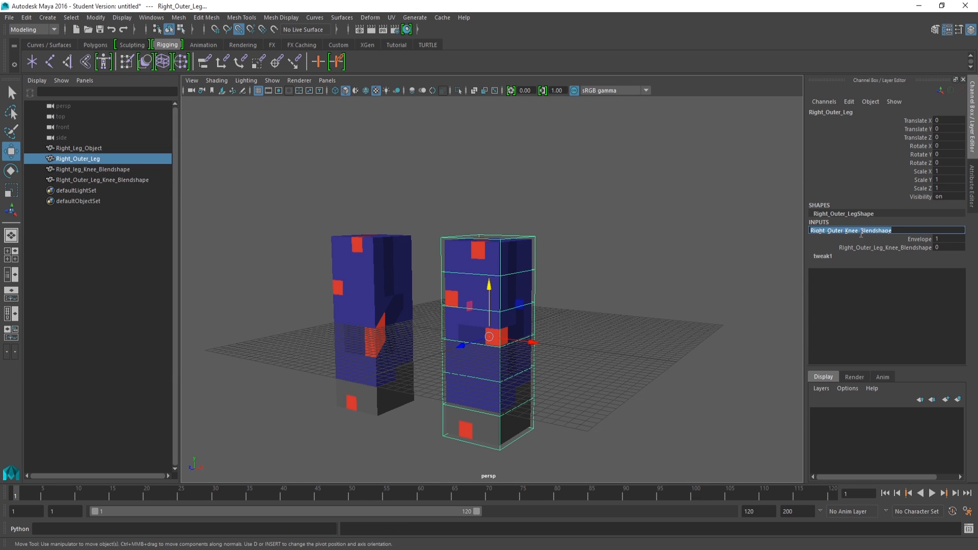
{"action": "left_click", "coordinate": [87, 148]}
{"action": "double_click", "coordinate": [842, 230]}
{"action": "key", "text": "ctrl+v"}
{"action": "left_click_drag", "start_coordinate": [838, 230], "coordinate": [824, 230]}
{"action": "key", "text": "BackSpace"}
{"action": "key", "text": "Return"}
- Select both knee blendshape copies and examine them beside the finished legs
{"action": "middle_click_drag", "start_coordinate": [425, 312], "coordinate": [399, 266], "text": "alt"}
{"action": "left_click_drag", "start_coordinate": [399, 266], "coordinate": [435, 291], "text": "alt"}
{"action": "middle_click_drag", "start_coordinate": [435, 290], "coordinate": [462, 317], "text": "alt"}
{"action": "right_click_drag", "start_coordinate": [463, 317], "coordinate": [376, 258], "text": "alt"}
{"action": "left_click_drag", "start_coordinate": [497, 270], "coordinate": [625, 301], "text": "alt"}
{"action": "left_click_drag", "start_coordinate": [344, 169], "coordinate": [474, 407]}
{"action": "middle_click_drag", "start_coordinate": [548, 343], "coordinate": [521, 386], "text": "alt"}
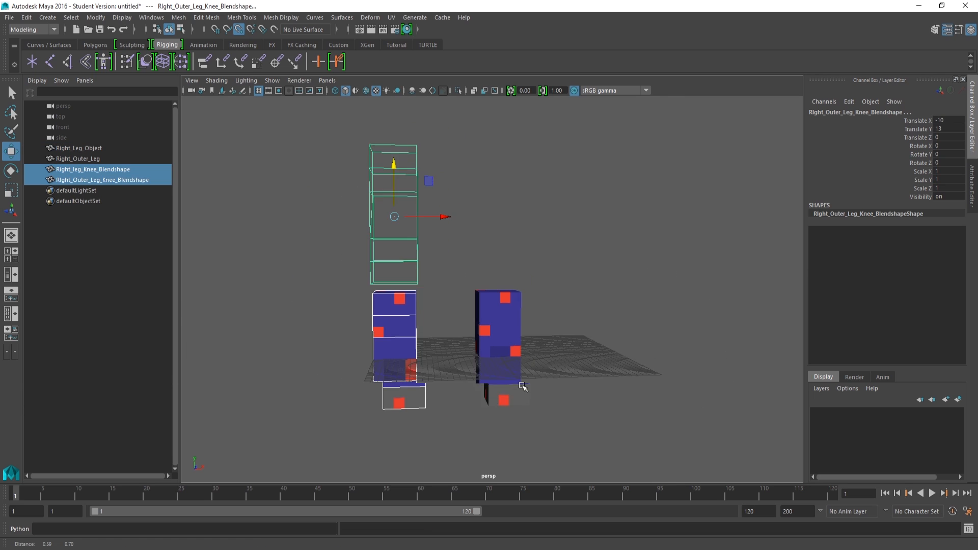
{"action": "left_click_drag", "start_coordinate": [517, 376], "coordinate": [471, 370], "text": "alt"}
{"action": "scroll", "coordinate": [468, 371], "scroll_direction": "down", "scroll_amount": 1}
{"action": "mouse_move", "coordinate": [468, 372]}
{"action": "middle_mouse_down", "text": "alt"}
{"action": "mouse_move", "coordinate": [475, 340]}
{"action": "mouse_move", "coordinate": [482, 360]}
{"action": "middle_mouse_up", "text": "alt"}
{"action": "scroll", "coordinate": [474, 340], "scroll_direction": "up", "scroll_amount": 2}
- Undo back to the selection of Right_Leg_Object
{"action": "key", "text": "ctrl+z"}
{"action": "key", "text": "ctrl+z"}
{"action": "key", "text": "ctrl+z"}
{"action": "key", "text": "ctrl+z"}
{"action": "key", "text": "ctrl+z"}
{"action": "key", "text": "ctrl+z"}
{"action": "key", "text": "ctrl+z"}
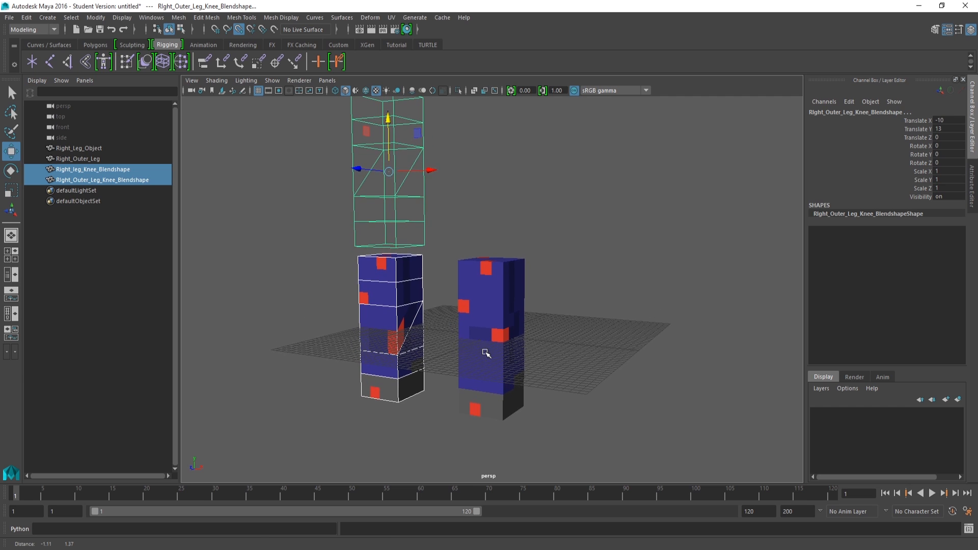
{"action": "middle_click_drag", "start_coordinate": [485, 359], "coordinate": [478, 306], "text": "alt"}
{"action": "left_click_drag", "start_coordinate": [544, 292], "coordinate": [555, 308], "text": "alt"}
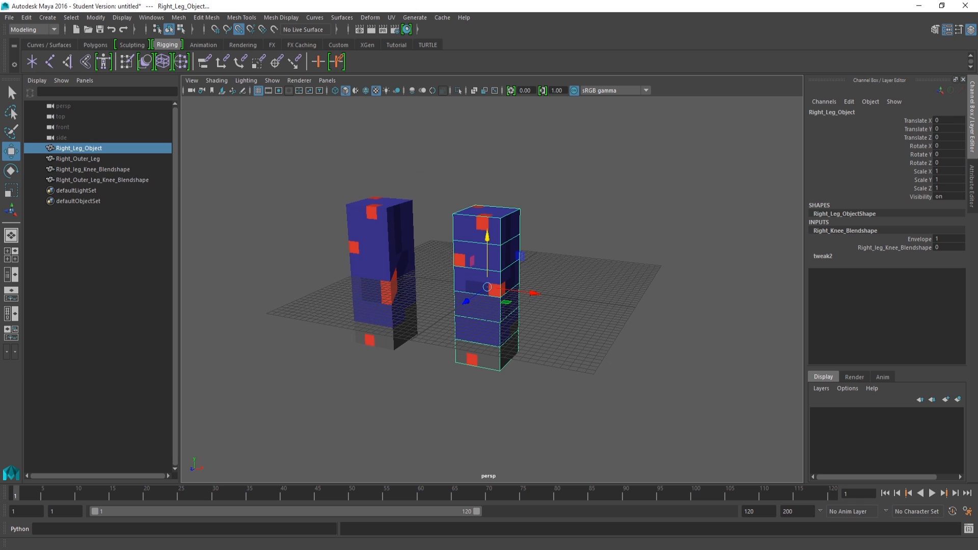
- Bring the OneNote checklist into view to check the blendshapes item, and move it out of the way
{"action": "left_click_drag", "start_coordinate": [911, 179], "coordinate": [713, 196]}
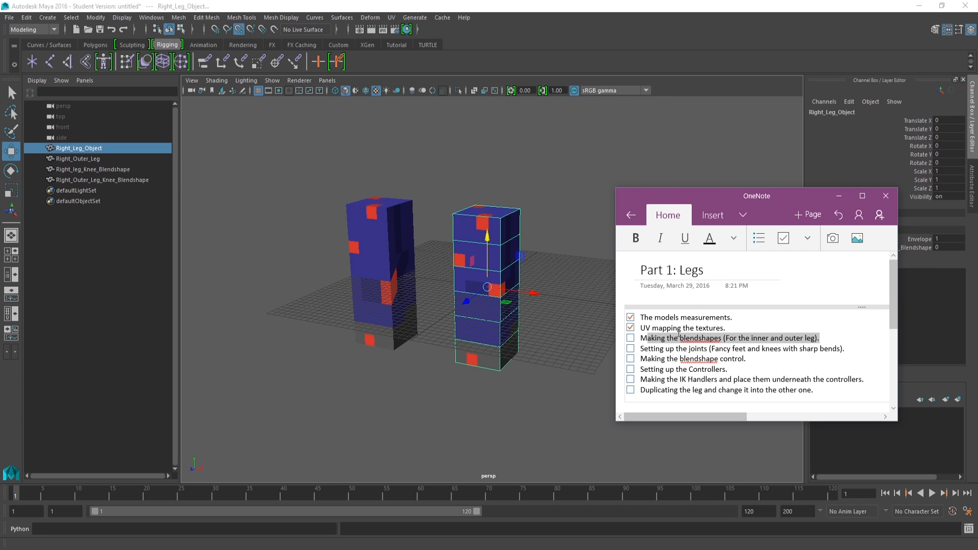
{"action": "left_click_drag", "start_coordinate": [765, 199], "coordinate": [977, 219]}
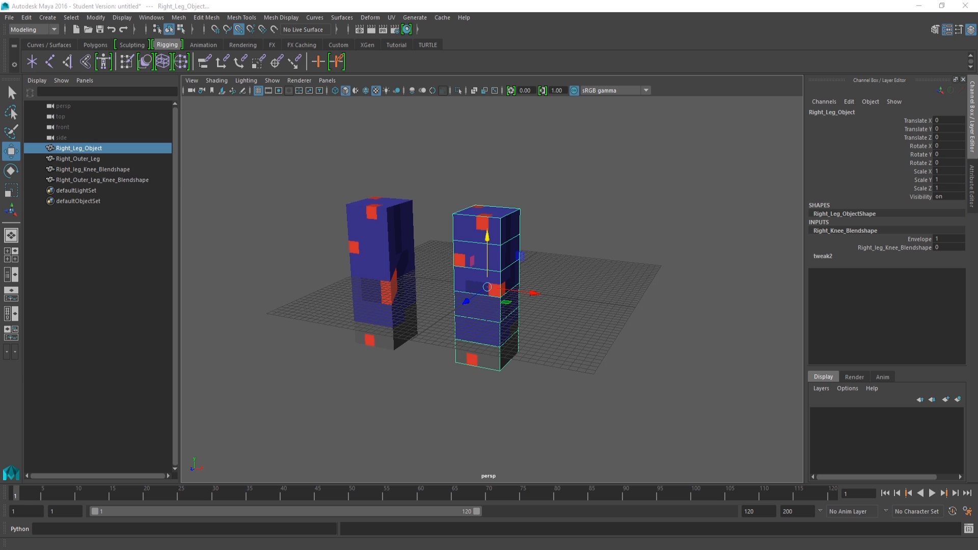
- Open the Save As dialog for the leg scene
{"action": "middle_click_drag", "start_coordinate": [466, 229], "coordinate": [481, 275], "text": "alt"}
{"action": "scroll", "coordinate": [487, 232], "scroll_direction": "up", "scroll_amount": 2}
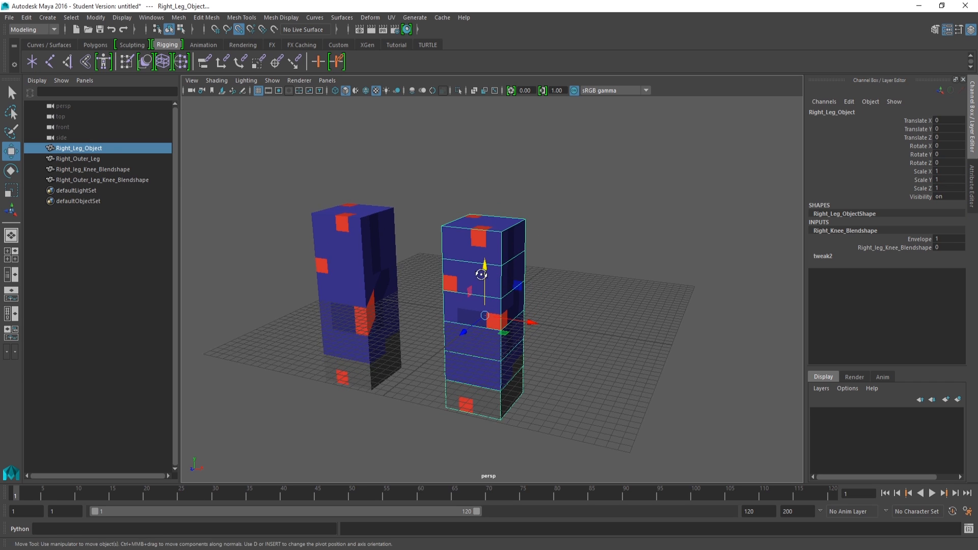
{"action": "left_click", "coordinate": [9, 17]}
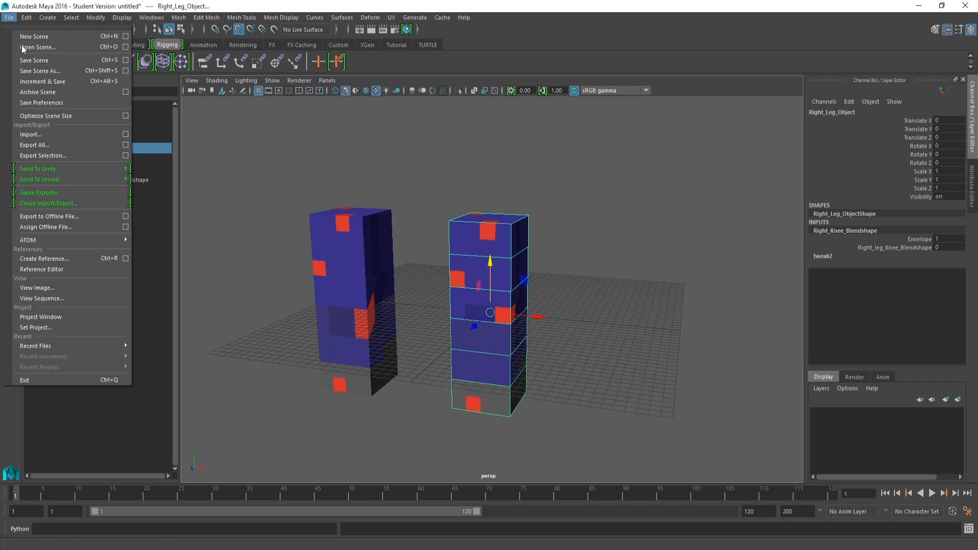
{"action": "left_click", "coordinate": [40, 71]}
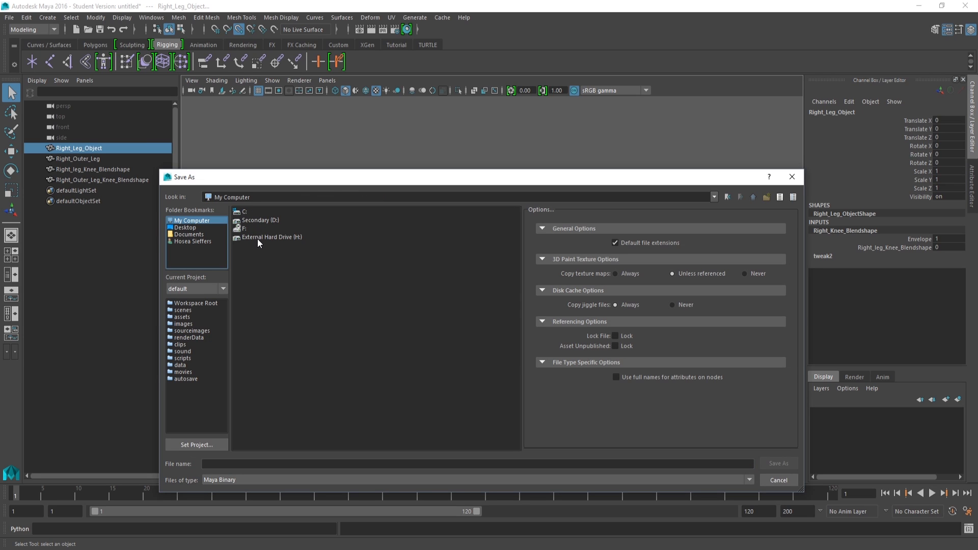
{"action": "double_click", "coordinate": [288, 198]}
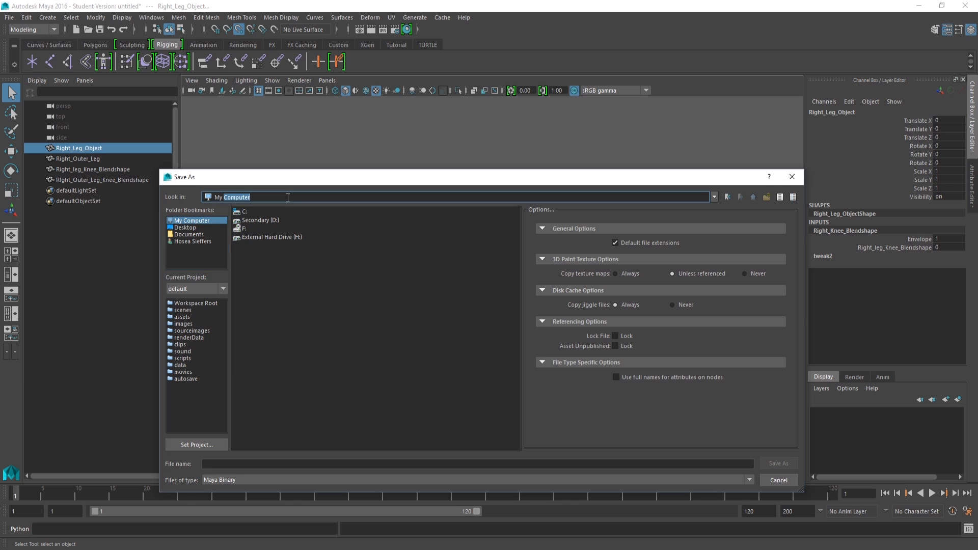
{"action": "key", "text": "ctrl+a"}
{"action": "key", "text": "ctrl+v"}
{"action": "key", "text": "ctrl+a"}
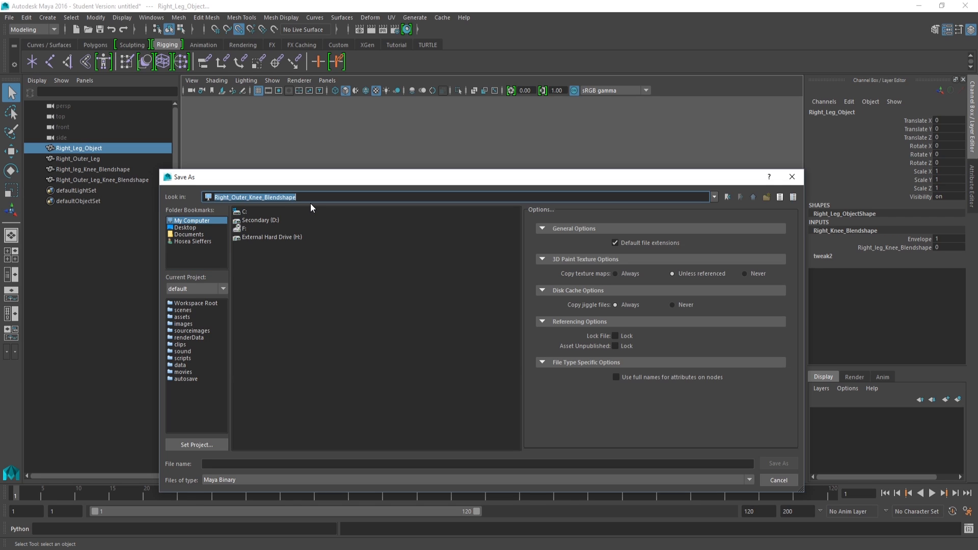
{"action": "key", "text": "BackSpace"}
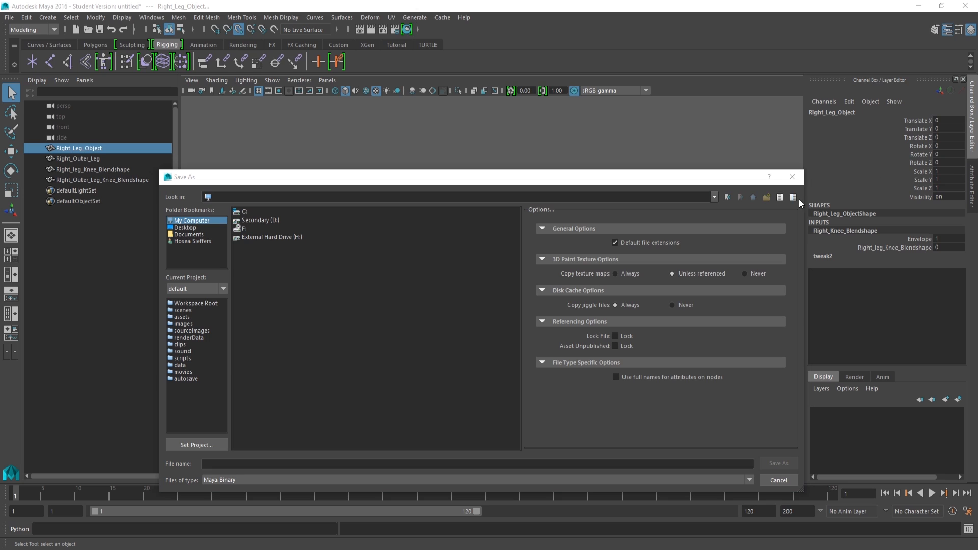
- Save the scene as Legs.mb in the Tutorial Series folder on the H: drive, accepting the student version notice
{"action": "left_click", "coordinate": [302, 197]}
{"action": "type", "text": "H:\\Backup YouTube\\Animating\\Autodesk Maya Backup\\HoseaGames\\Tutorial Series"}
{"action": "key", "text": "Return"}
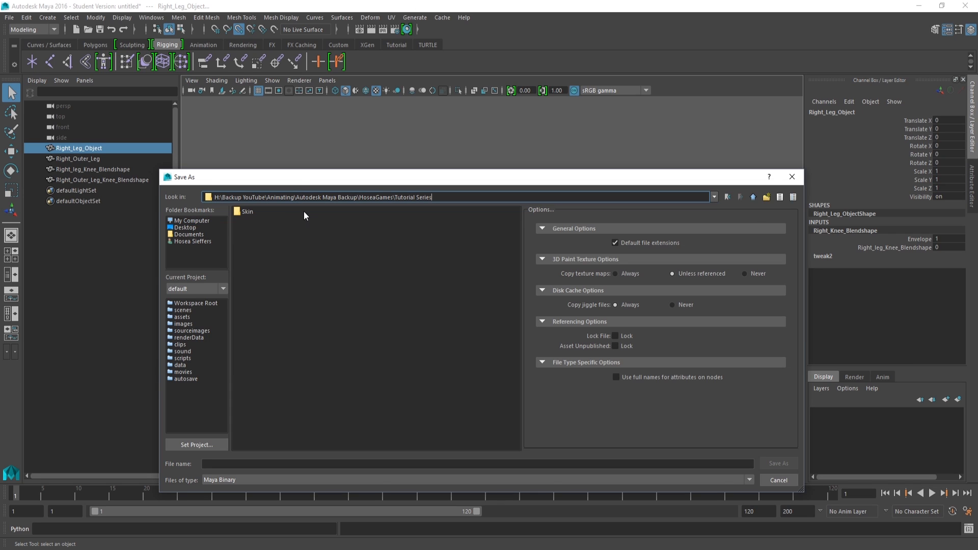
{"action": "left_click", "coordinate": [295, 289]}
{"action": "left_click", "coordinate": [246, 463]}
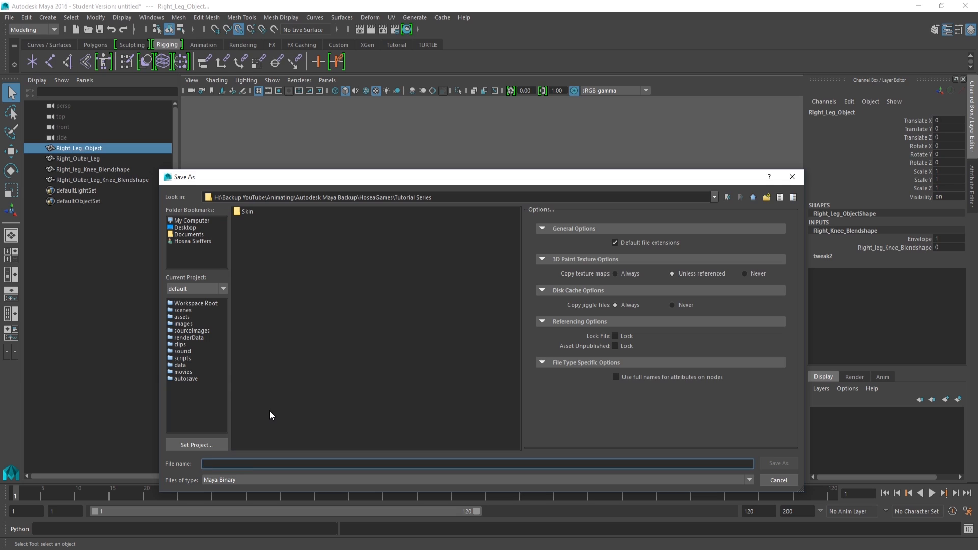
{"action": "type", "text": "Legs.mb"}
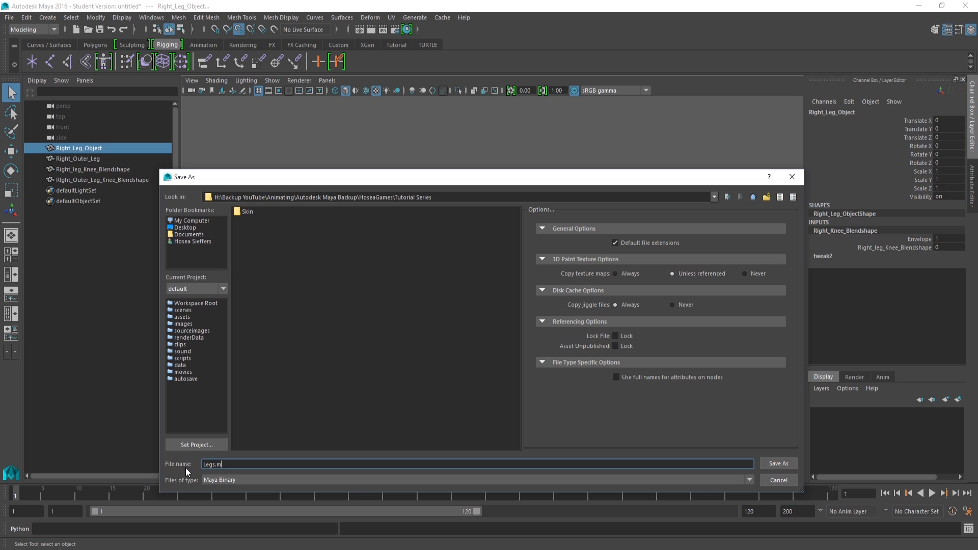
{"action": "left_click", "coordinate": [792, 461]}
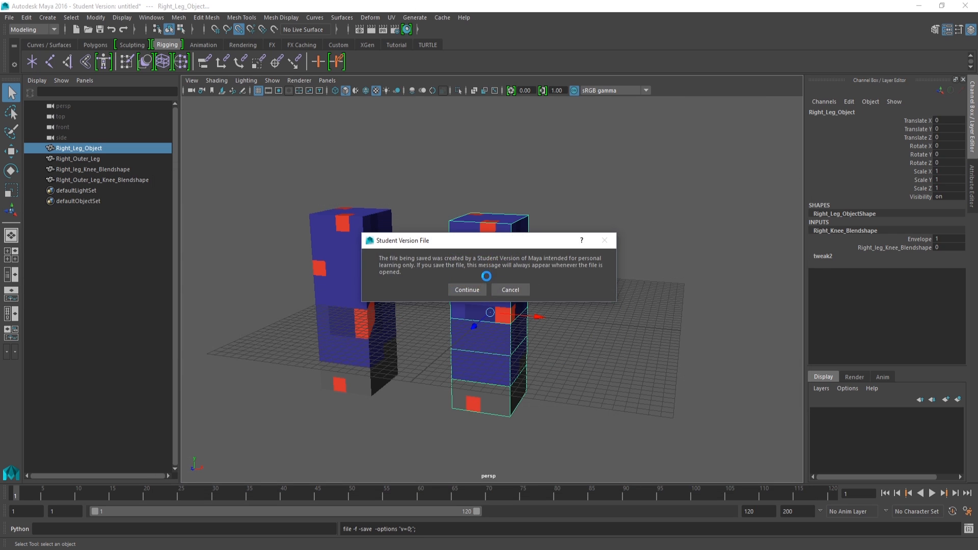
{"action": "left_click", "coordinate": [473, 290]}
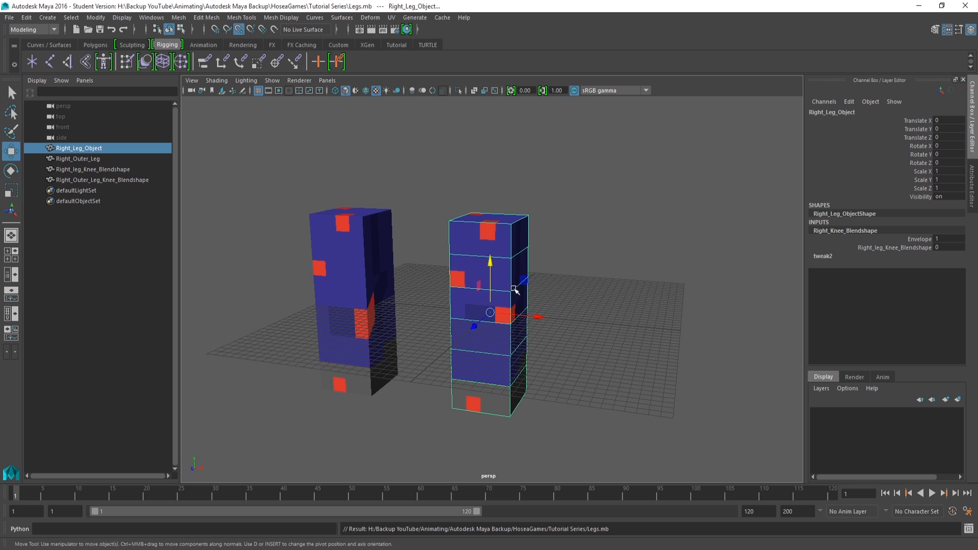
- Hide Right_leg_Knee_Blendshape and Right_Outer_Leg_Knee_Blendshape by setting their Visibility to off
{"action": "right_click_drag", "start_coordinate": [512, 286], "coordinate": [559, 275], "text": "alt"}
{"action": "left_click_drag", "start_coordinate": [559, 275], "coordinate": [524, 277], "text": "alt"}
{"action": "right_click_drag", "start_coordinate": [524, 277], "coordinate": [509, 257], "text": "alt"}
{"action": "middle_click_drag", "start_coordinate": [510, 258], "coordinate": [511, 260], "text": "alt"}
{"action": "scroll", "coordinate": [280, 223], "scroll_direction": "up", "scroll_amount": 2}
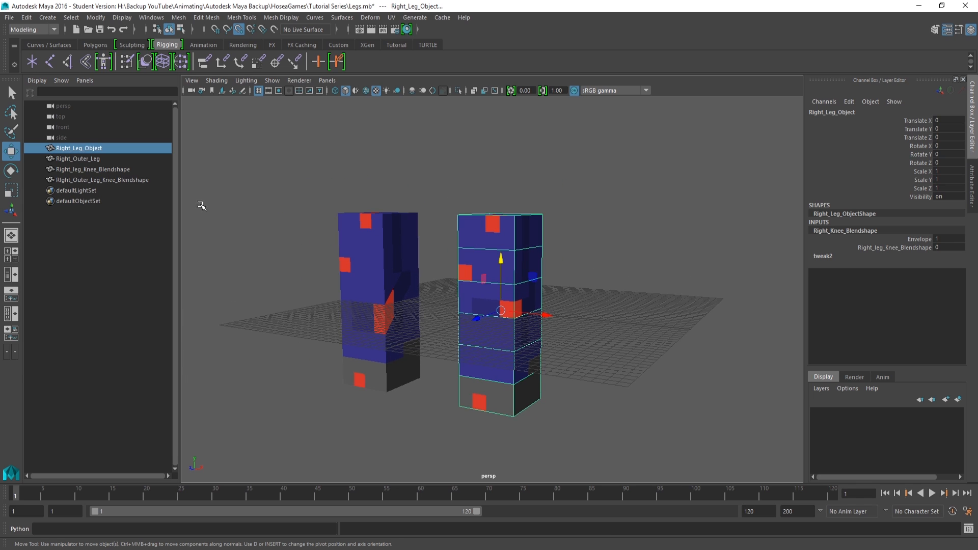
{"action": "left_click", "coordinate": [118, 169]}
{"action": "left_click", "coordinate": [117, 179], "text": "ctrl"}
{"action": "double_click", "coordinate": [949, 197]}
{"action": "type", "text": "off"}
{"action": "key", "text": "Return"}
{"action": "scroll", "coordinate": [592, 305], "scroll_direction": "down", "scroll_amount": 2}
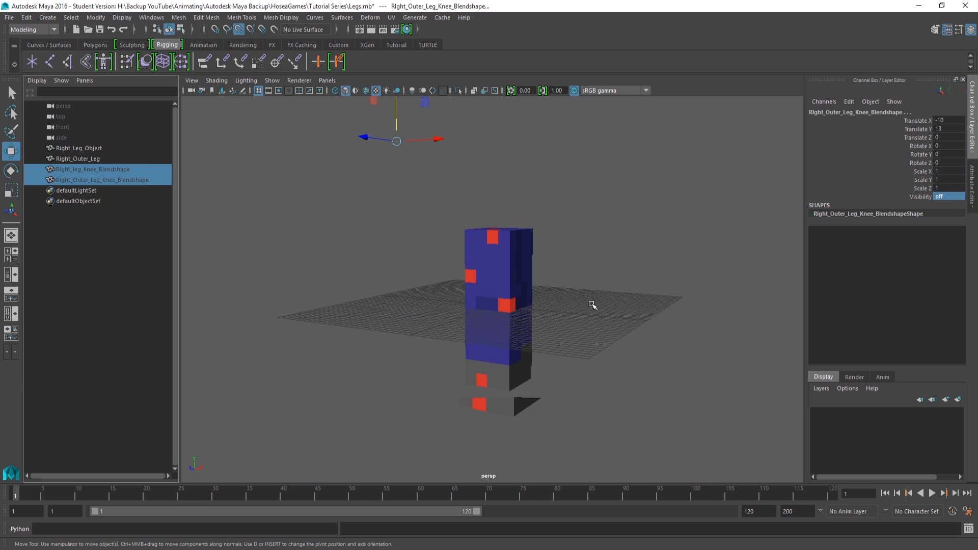
- Group the two hidden knee blendshape copies and name the group Right_Knee_Blendshape
{"action": "middle_click_drag", "start_coordinate": [592, 305], "coordinate": [588, 308], "text": "alt"}
{"action": "key", "text": "ctrl+g"}
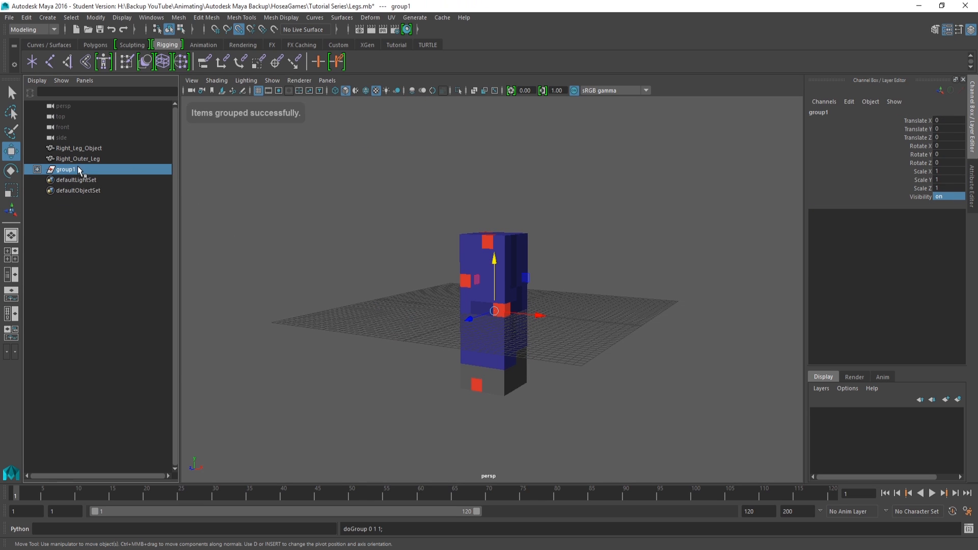
{"action": "double_click", "coordinate": [78, 168]}
{"action": "type", "text": "Right_Knee_Blend"}
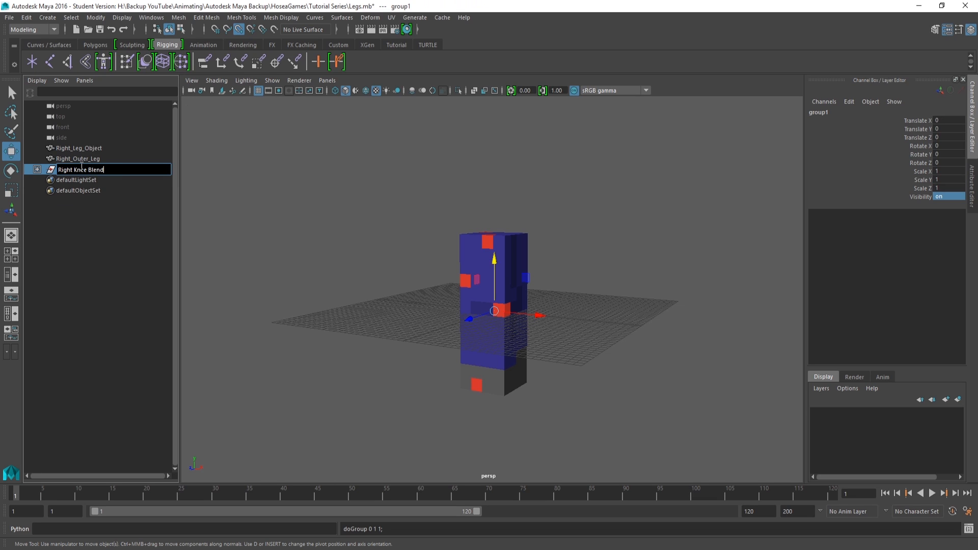
{"action": "key", "text": "Return"}
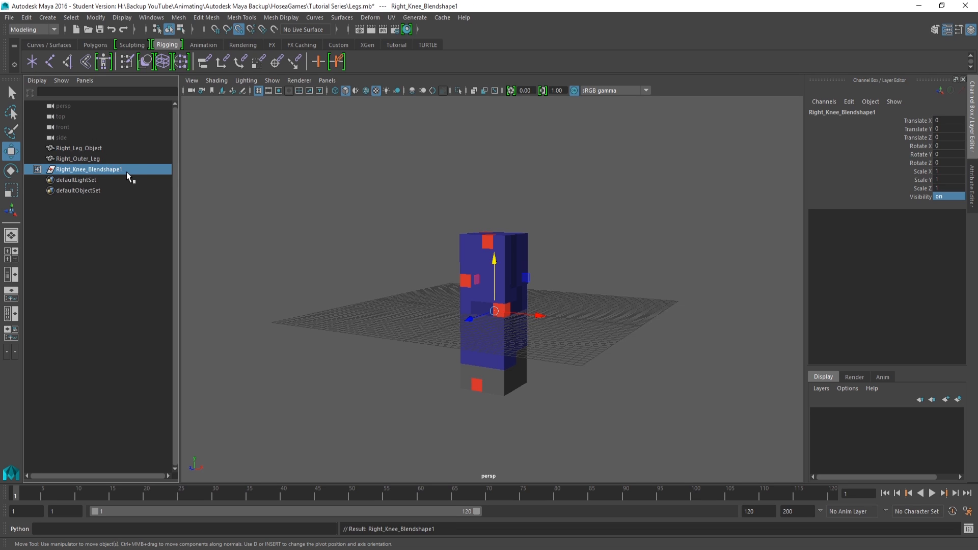
- Rename the blendshape group as Right_Leg_Blendshapes
{"action": "double_click", "coordinate": [141, 170]}
{"action": "type", "text": "s"}
{"action": "key", "text": "Return"}
{"action": "double_click", "coordinate": [90, 170]}
{"action": "left_click_drag", "start_coordinate": [90, 170], "coordinate": [75, 170]}
{"action": "type", "text": "Leg"}
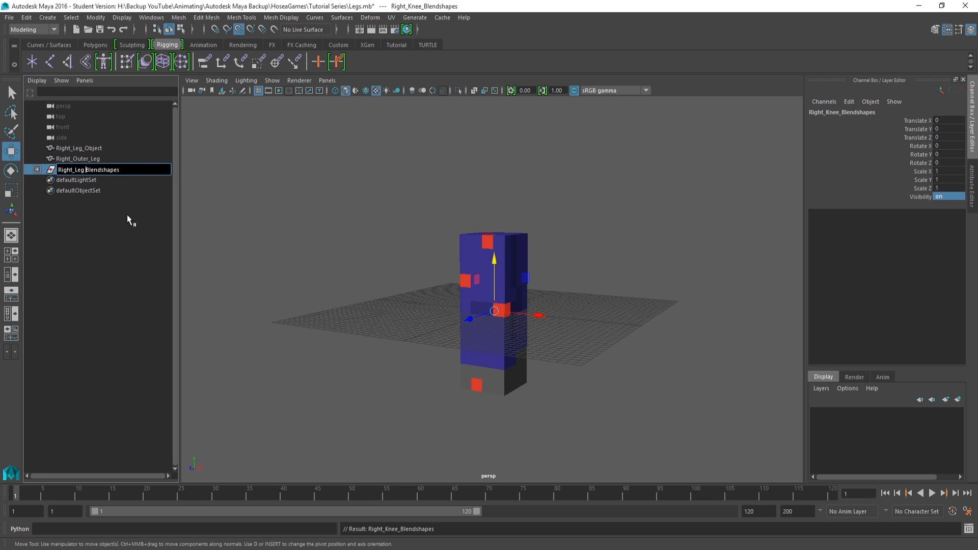
{"action": "key", "text": "Return"}
- Group Right_Leg_Object and Right_Outer_Leg, and name the group Right_Leg_Objects
{"action": "left_click", "coordinate": [74, 148]}
{"action": "left_click", "coordinate": [77, 159], "text": "shift"}
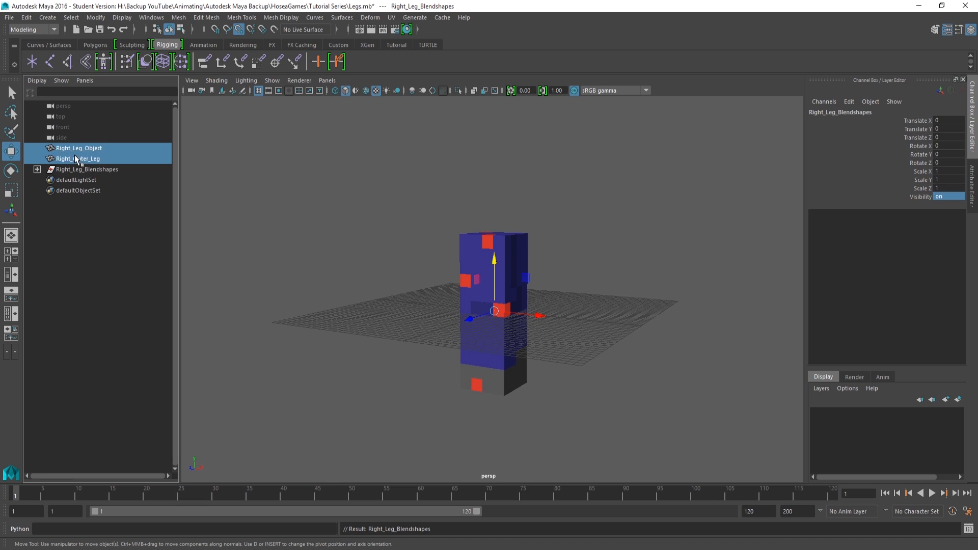
{"action": "key", "text": "ctrl+g"}
{"action": "double_click", "coordinate": [67, 159]}
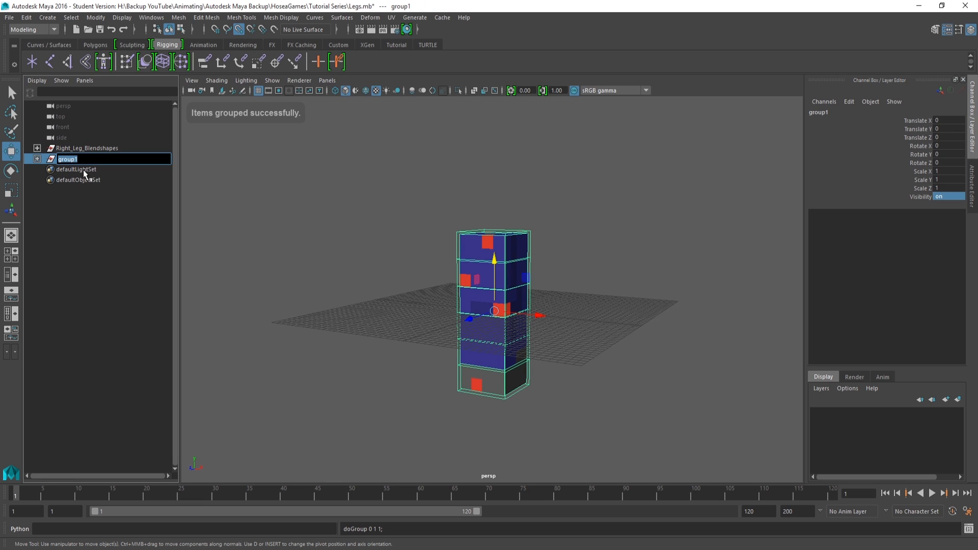
{"action": "type", "text": "Right_Leg_Objects"}
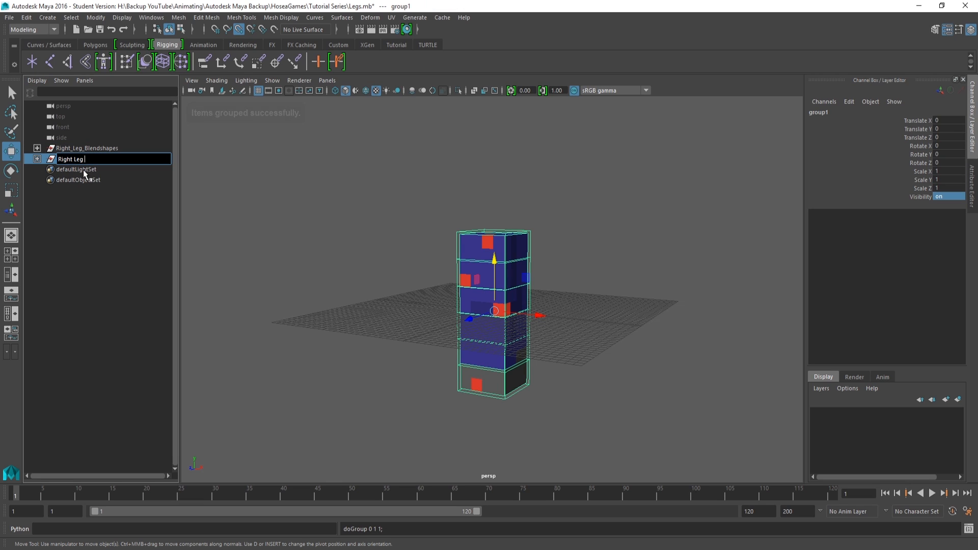
{"action": "key", "text": "Return"}
{"action": "left_click", "coordinate": [38, 158]}
{"action": "left_click", "coordinate": [37, 158]}
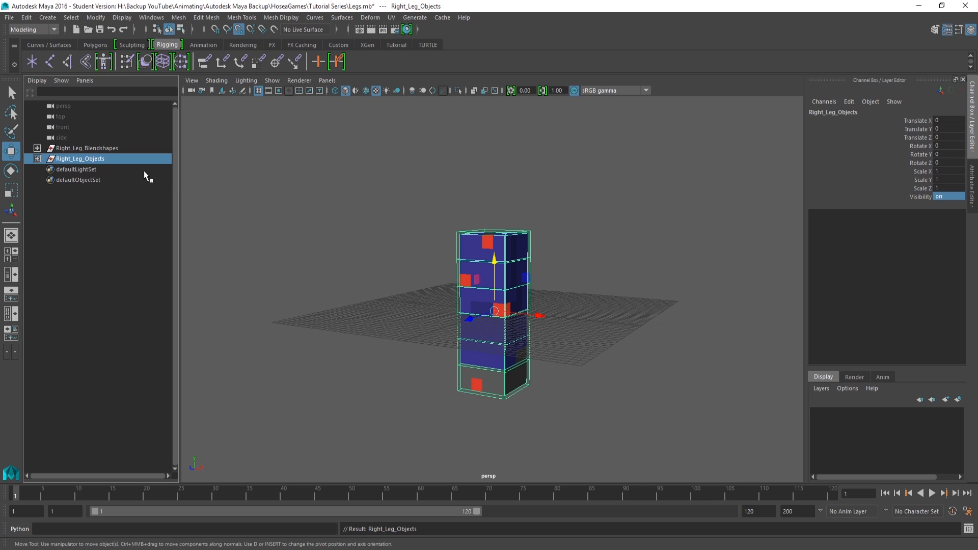
- Examine the grouped leg and consult the OneNote checklist for the joint setup item
{"action": "middle_click_drag", "start_coordinate": [422, 283], "coordinate": [406, 273], "text": "alt"}
{"action": "left_click_drag", "start_coordinate": [447, 296], "coordinate": [404, 284], "text": "alt"}
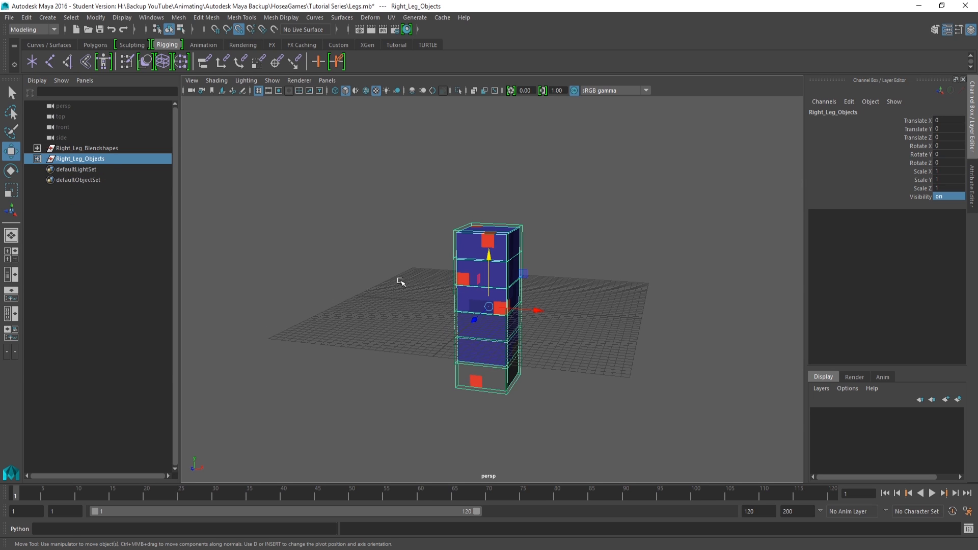
{"action": "scroll", "coordinate": [460, 265], "scroll_direction": "up", "scroll_amount": 2}
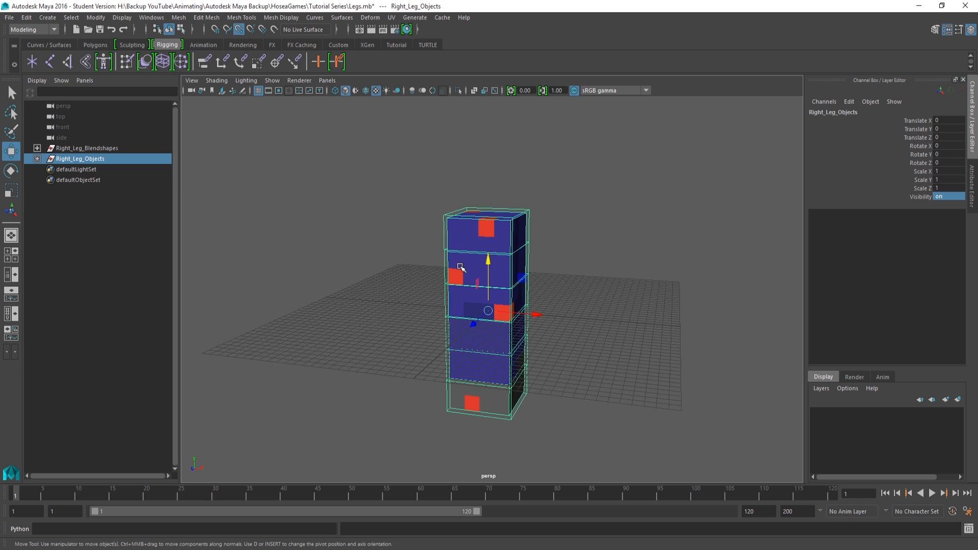
{"action": "mouse_move", "coordinate": [473, 274]}
{"action": "left_mouse_down", "text": "alt"}
{"action": "mouse_move", "coordinate": [483, 273]}
{"action": "mouse_move", "coordinate": [468, 261]}
{"action": "left_mouse_up", "text": "alt"}
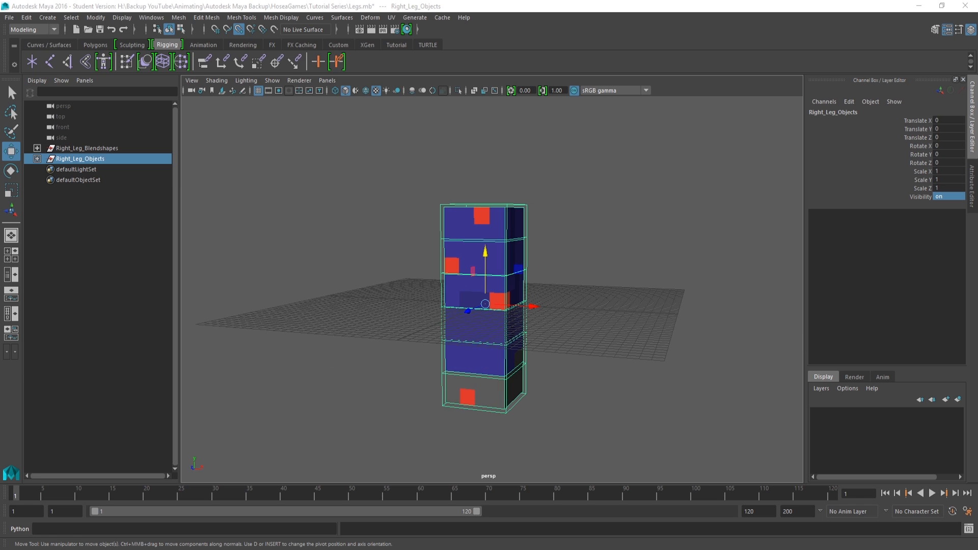
{"action": "left_click_drag", "start_coordinate": [977, 192], "coordinate": [768, 189]}
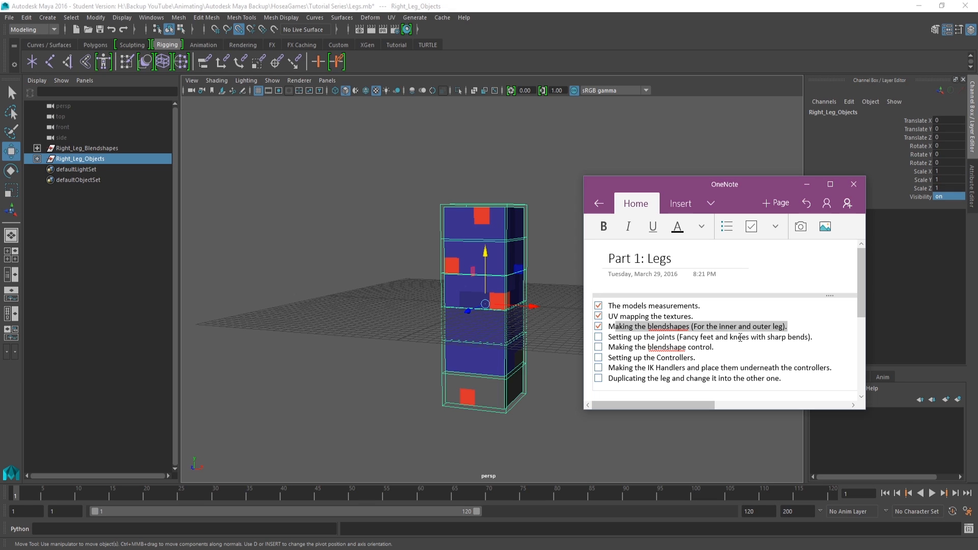
{"action": "left_click_drag", "start_coordinate": [726, 189], "coordinate": [977, 185]}
{"action": "mouse_move", "coordinate": [480, 237]}
{"action": "left_mouse_down", "text": "alt"}
{"action": "mouse_move", "coordinate": [457, 239]}
{"action": "mouse_move", "coordinate": [464, 230]}
{"action": "mouse_move", "coordinate": [468, 246]}
{"action": "left_mouse_up", "text": "alt"}
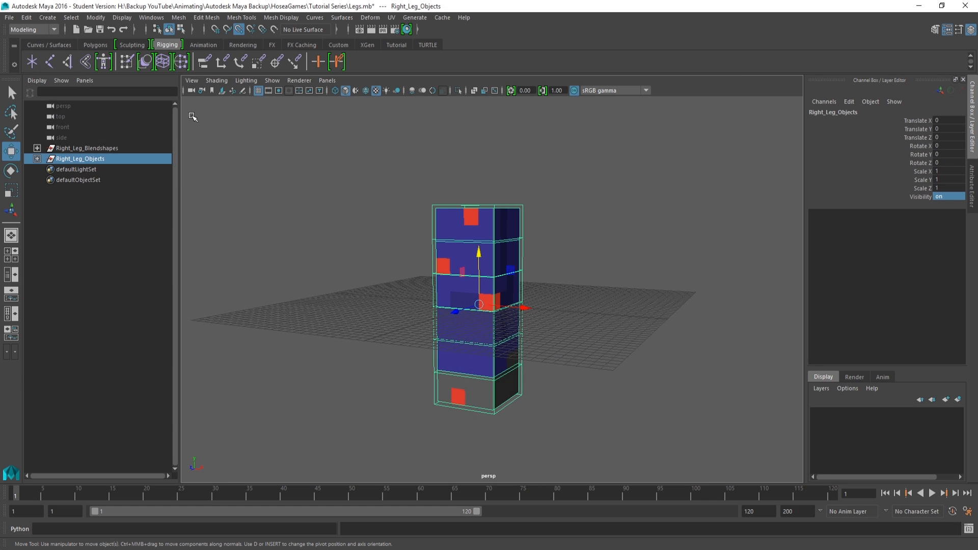
{"action": "left_click_drag", "start_coordinate": [344, 189], "coordinate": [381, 198], "text": "alt"}
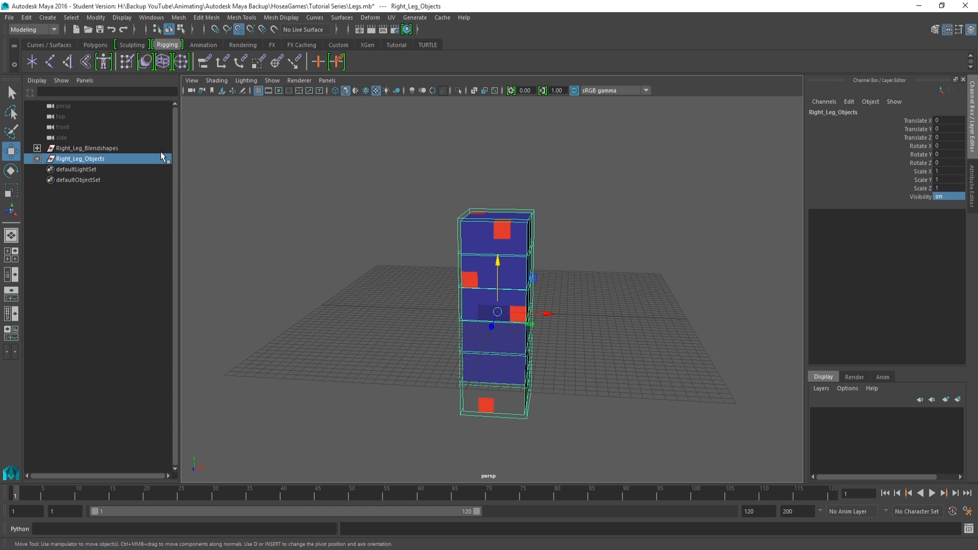
- Switch to the four-view layout and display the front and side views in wireframe
{"action": "key", "text": "space"}
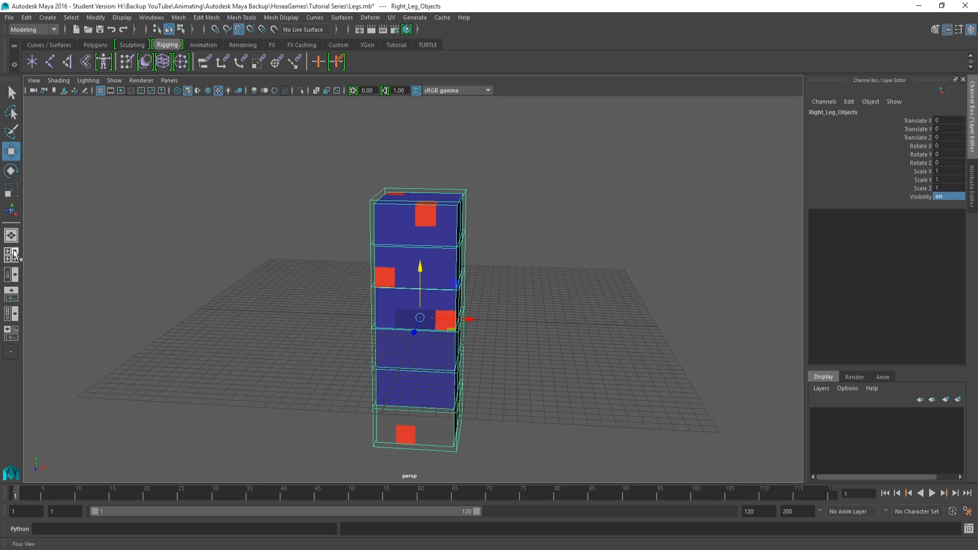
{"action": "left_click", "coordinate": [12, 257]}
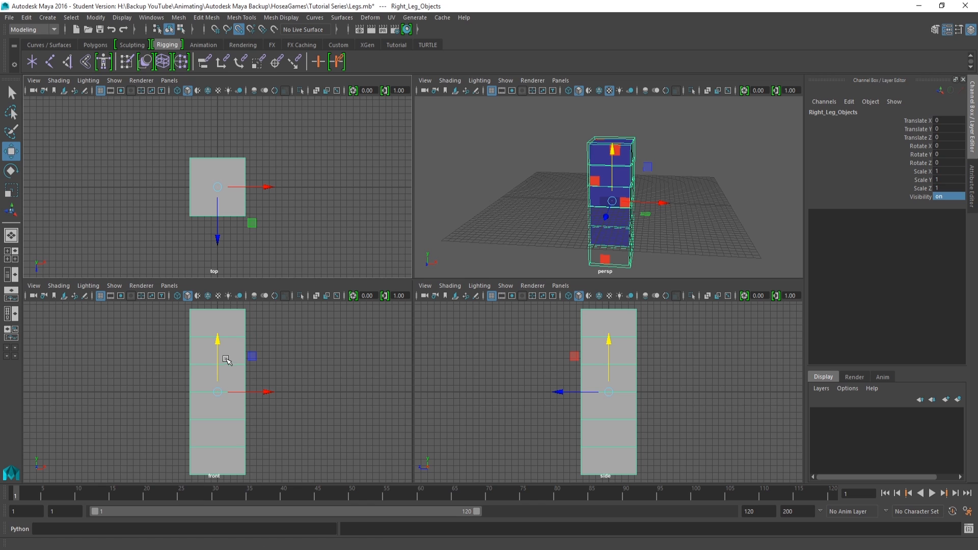
{"action": "scroll", "coordinate": [218, 339], "scroll_direction": "down", "scroll_amount": 2}
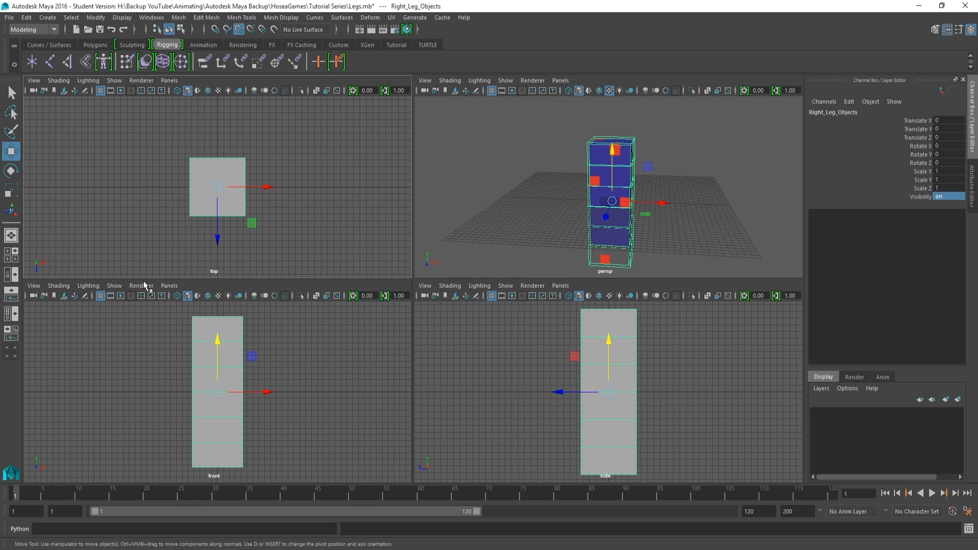
{"action": "left_click", "coordinate": [177, 295]}
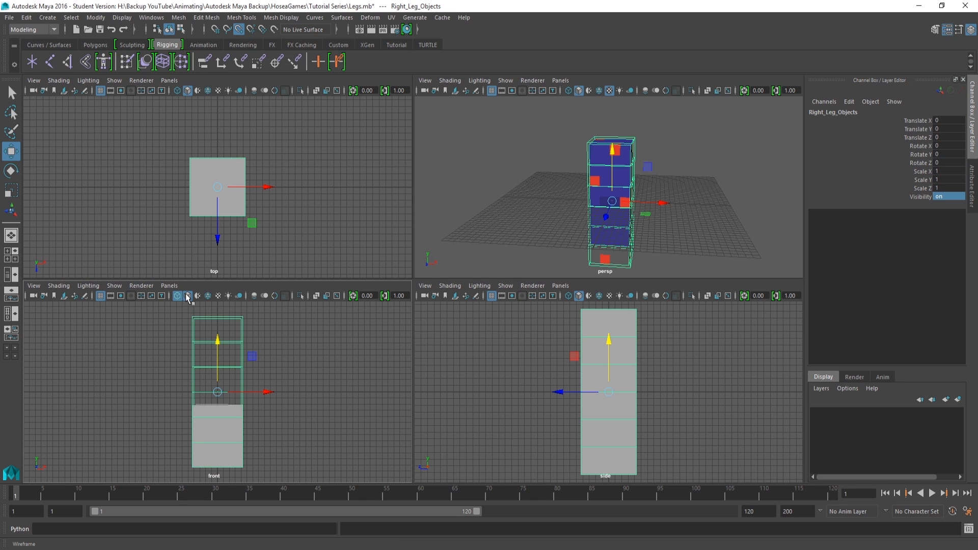
{"action": "left_click", "coordinate": [569, 296]}
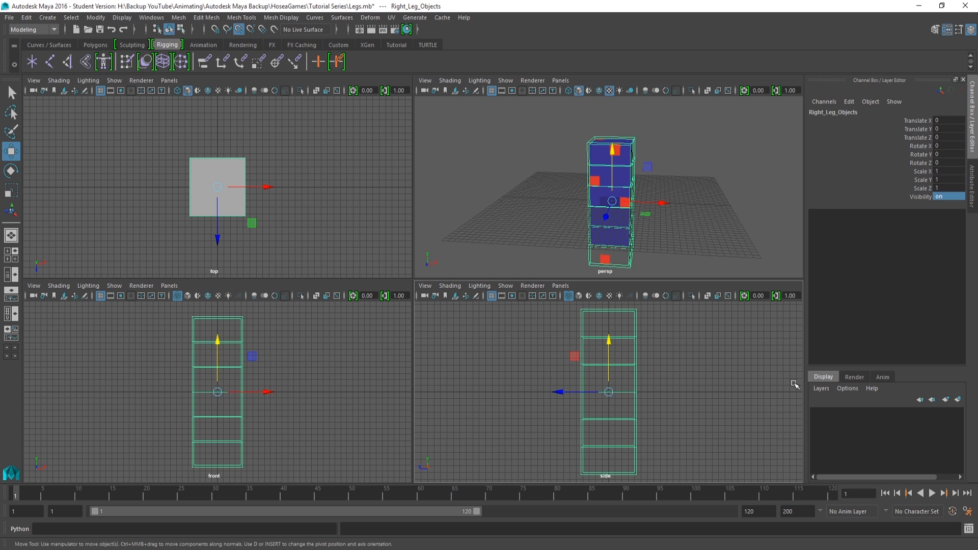
{"action": "middle_click_drag", "start_coordinate": [247, 395], "coordinate": [242, 390], "text": "alt"}
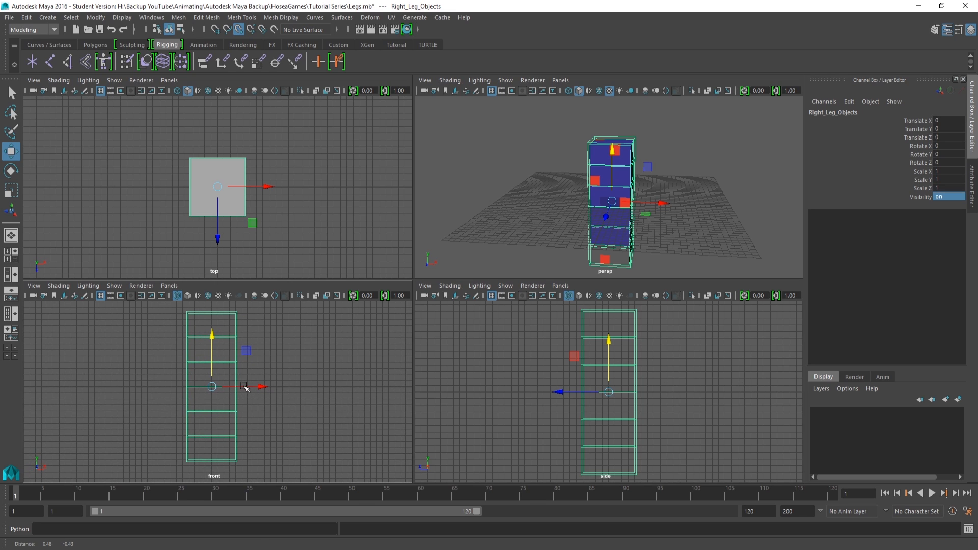
- With the Joint tool and grid snapping on, place the hip joint at the leg's top centre, Translate Y 6, in the front view
{"action": "left_click", "coordinate": [51, 63]}
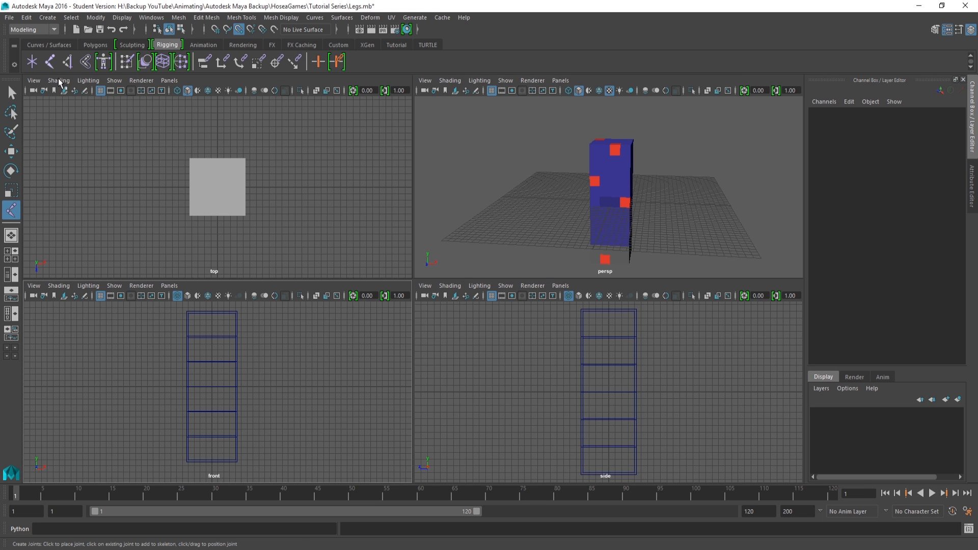
{"action": "scroll", "coordinate": [202, 328], "scroll_direction": "up", "scroll_amount": 2}
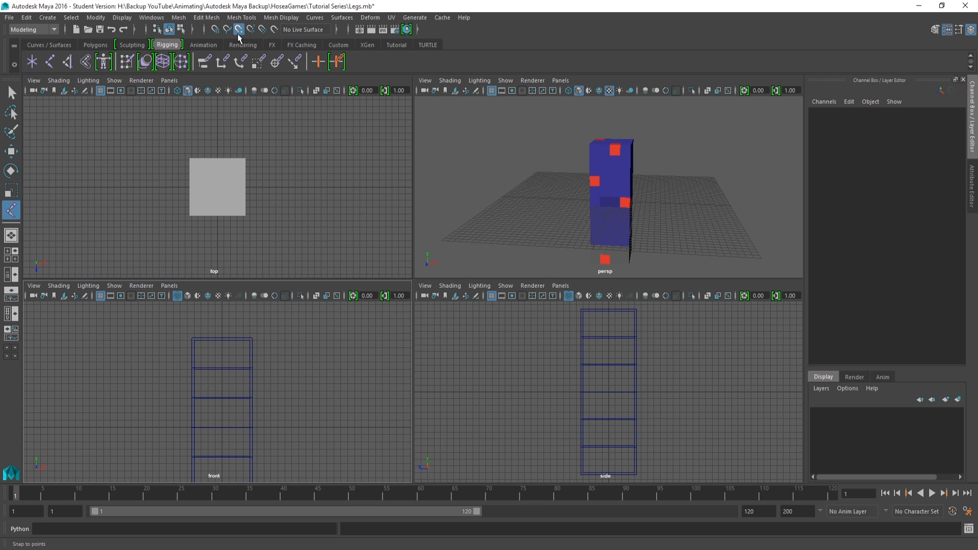
{"action": "left_click", "coordinate": [216, 30]}
{"action": "scroll", "coordinate": [216, 351], "scroll_direction": "up", "scroll_amount": 5}
{"action": "left_click", "coordinate": [215, 351]}
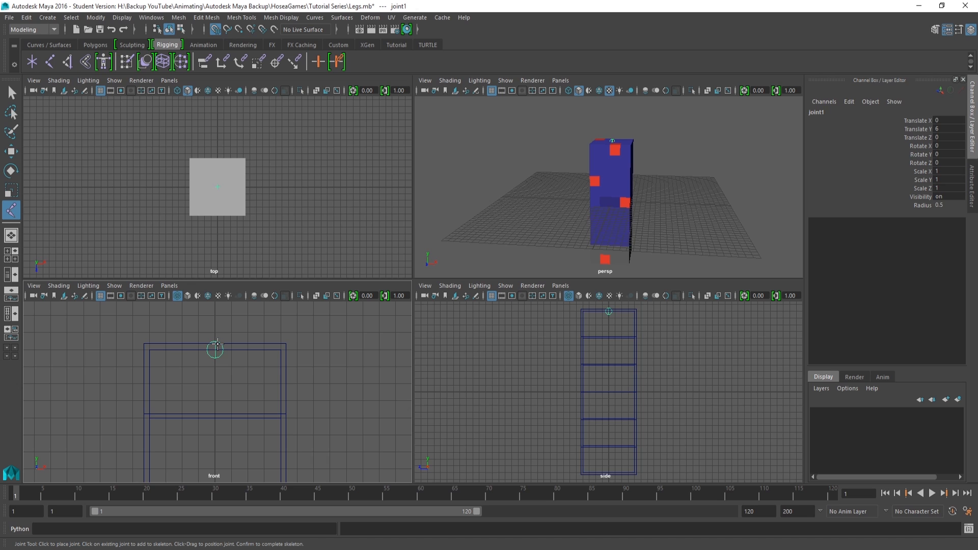
- Add a knee joint 6 units below the hip and an ankle joint 6 units below the knee in the front view
{"action": "scroll", "coordinate": [219, 367], "scroll_direction": "down", "scroll_amount": 4}
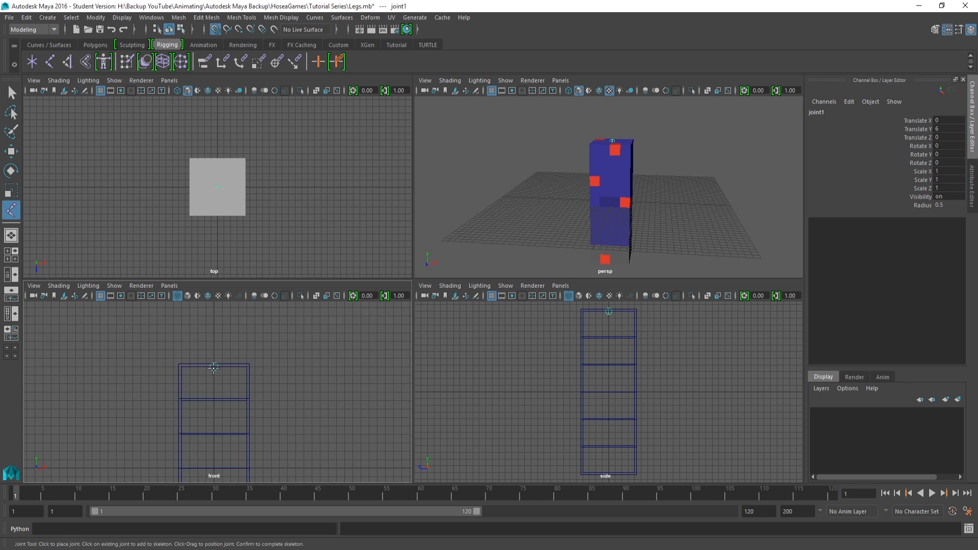
{"action": "middle_click_drag", "start_coordinate": [230, 352], "coordinate": [231, 349], "text": "alt"}
{"action": "middle_click_drag", "start_coordinate": [231, 402], "coordinate": [233, 326], "text": "alt"}
{"action": "scroll", "coordinate": [223, 385], "scroll_direction": "up", "scroll_amount": 2}
{"action": "left_click", "coordinate": [218, 382]}
{"action": "left_click", "coordinate": [213, 425]}
- Add a toe joint 2 units forward of the ankle, at the foot's front edge in the side view
{"action": "middle_click_drag", "start_coordinate": [570, 446], "coordinate": [609, 343], "text": "alt"}
{"action": "scroll", "coordinate": [592, 390], "scroll_direction": "up", "scroll_amount": 5}
{"action": "middle_click_drag", "start_coordinate": [570, 403], "coordinate": [573, 426], "text": "alt"}
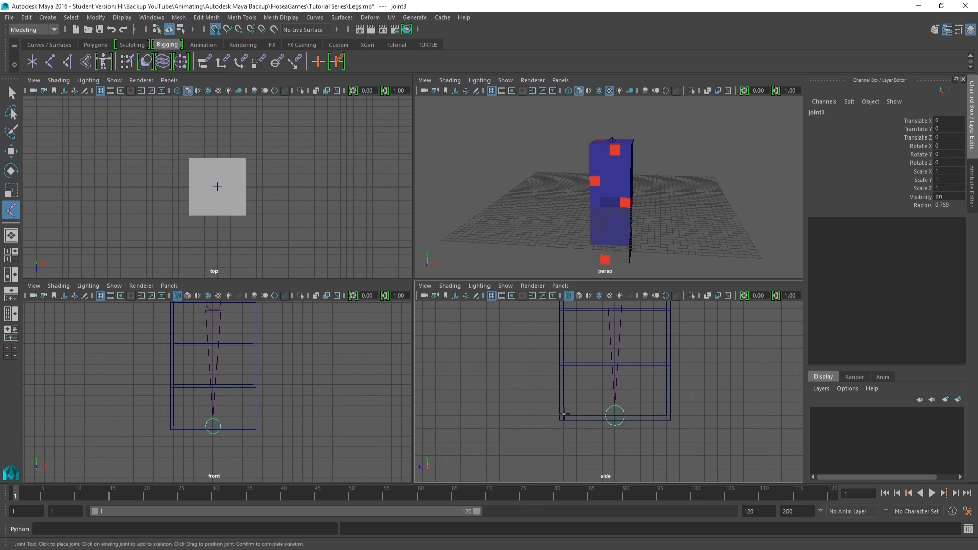
{"action": "left_click", "coordinate": [564, 415]}
- Turn on X-Ray Joints in the perspective view, maximize that view and inspect the joint chain inside the leg
{"action": "left_click_drag", "start_coordinate": [666, 179], "coordinate": [596, 265], "text": "alt"}
{"action": "left_click", "coordinate": [728, 90]}
{"action": "left_click_drag", "start_coordinate": [610, 179], "coordinate": [603, 201], "text": "alt"}
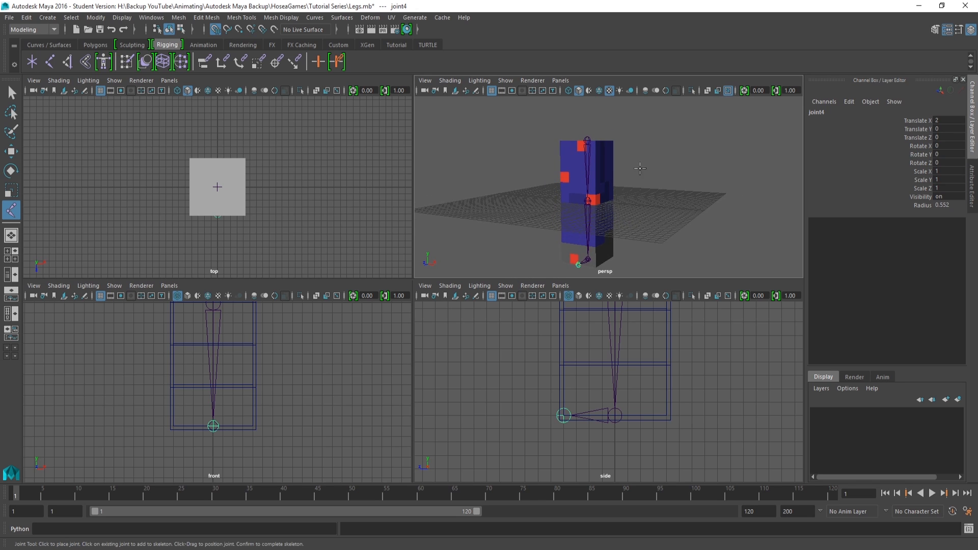
{"action": "left_click_drag", "start_coordinate": [665, 163], "coordinate": [595, 175], "text": "alt"}
{"action": "middle_click_drag", "start_coordinate": [592, 167], "coordinate": [601, 189], "text": "alt"}
{"action": "left_click_drag", "start_coordinate": [601, 183], "coordinate": [656, 197], "text": "alt"}
{"action": "middle_click_drag", "start_coordinate": [656, 197], "coordinate": [616, 175], "text": "alt"}
{"action": "scroll", "coordinate": [616, 175], "scroll_direction": "down", "scroll_amount": 3}
{"action": "key", "text": "space"}
{"action": "scroll", "coordinate": [439, 240], "scroll_direction": "down", "scroll_amount": 3}
{"action": "middle_click_drag", "start_coordinate": [416, 250], "coordinate": [494, 273], "text": "alt"}
{"action": "left_click_drag", "start_coordinate": [494, 273], "coordinate": [488, 273], "text": "alt"}
- Complete the joint chain, switch to the Move tool and select the whole chain from hip to toe
{"action": "key", "text": "Return"}
{"action": "key", "text": "w"}
{"action": "middle_click_drag", "start_coordinate": [483, 271], "coordinate": [470, 287], "text": "alt"}
{"action": "left_click", "coordinate": [474, 270]}
{"action": "scroll", "coordinate": [459, 285], "scroll_direction": "up", "scroll_amount": 3}
{"action": "left_click_drag", "start_coordinate": [470, 287], "coordinate": [438, 286], "text": "alt"}
{"action": "left_click", "coordinate": [438, 292]}
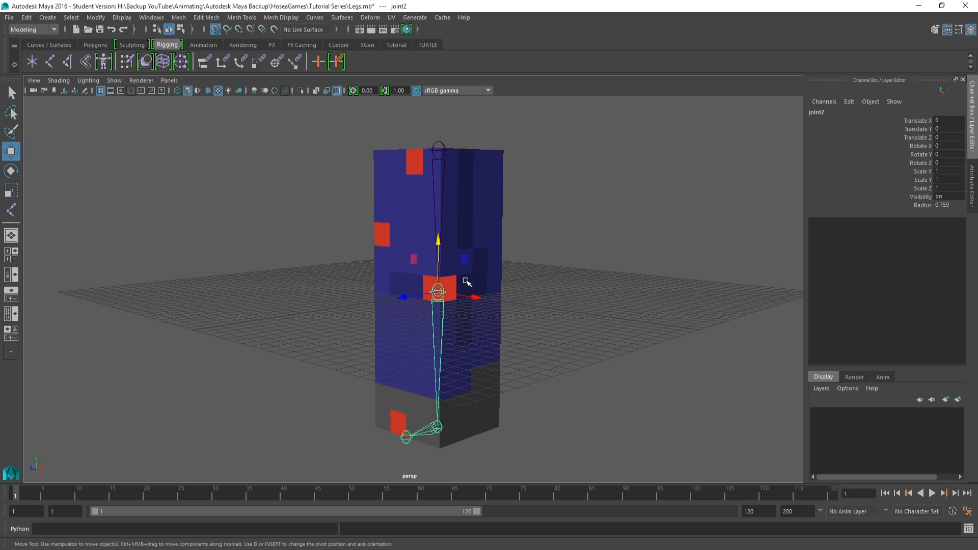
{"action": "left_click_drag", "start_coordinate": [388, 128], "coordinate": [552, 456]}
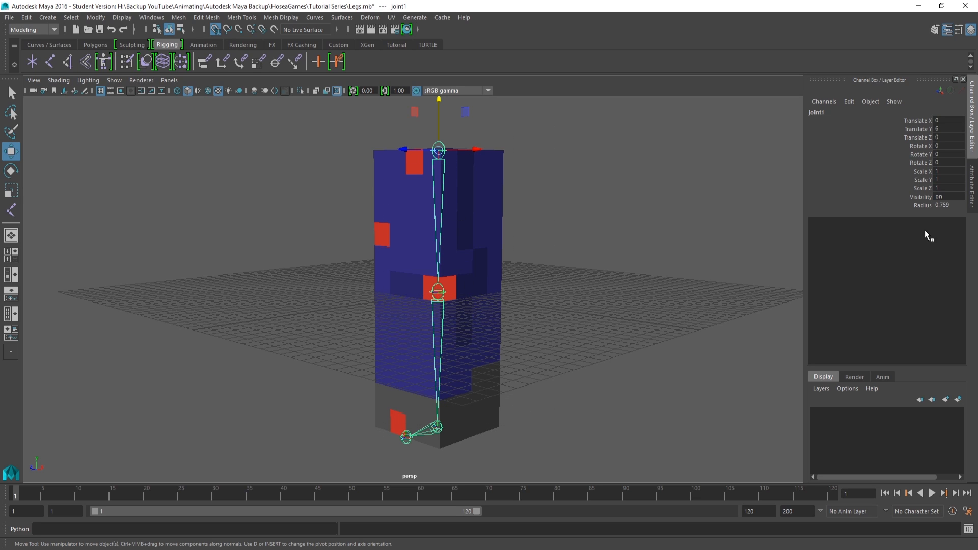
- Set the radius of the hip joint at the start of the chain to 0.25
{"action": "double_click", "coordinate": [946, 205]}
{"action": "type", "text": "0.25"}
{"action": "key", "text": "Return"}
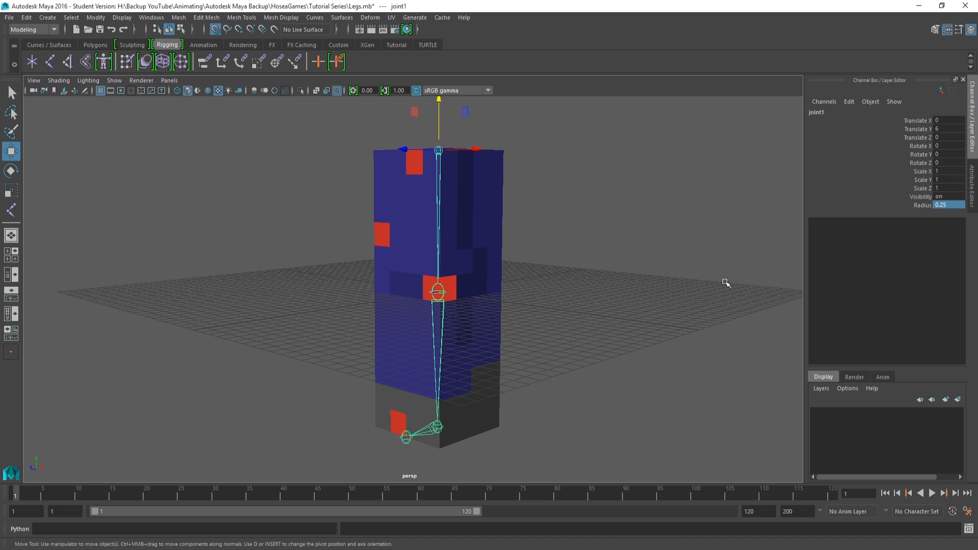
- Show the Outliner beside the perspective view, expand the joint chain and set the radius of joint2, joint3 and joint4 to 0.25
{"action": "left_click", "coordinate": [11, 275]}
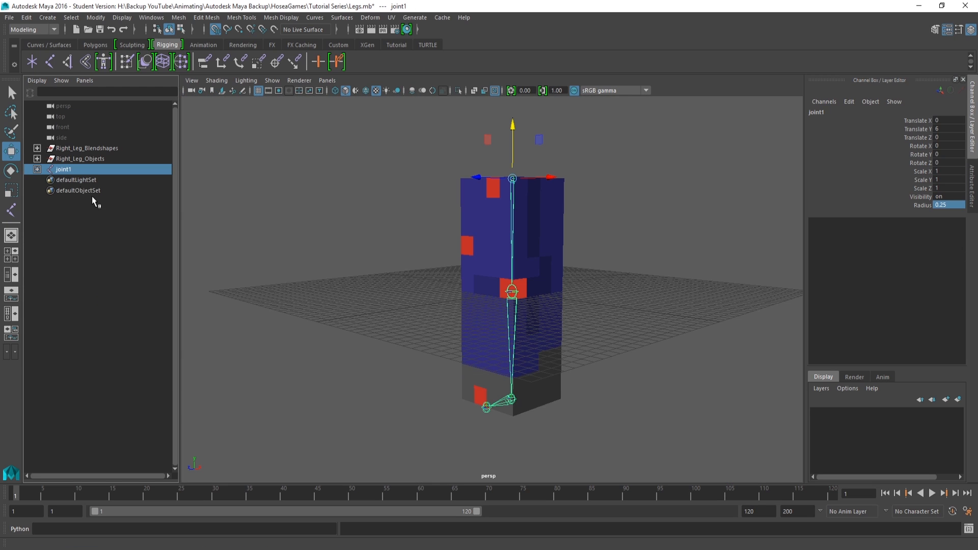
{"action": "left_click", "coordinate": [36, 169]}
{"action": "left_click", "coordinate": [48, 180]}
{"action": "left_click", "coordinate": [57, 191]}
{"action": "left_click", "coordinate": [94, 201]}
{"action": "left_click", "coordinate": [84, 181], "text": "shift"}
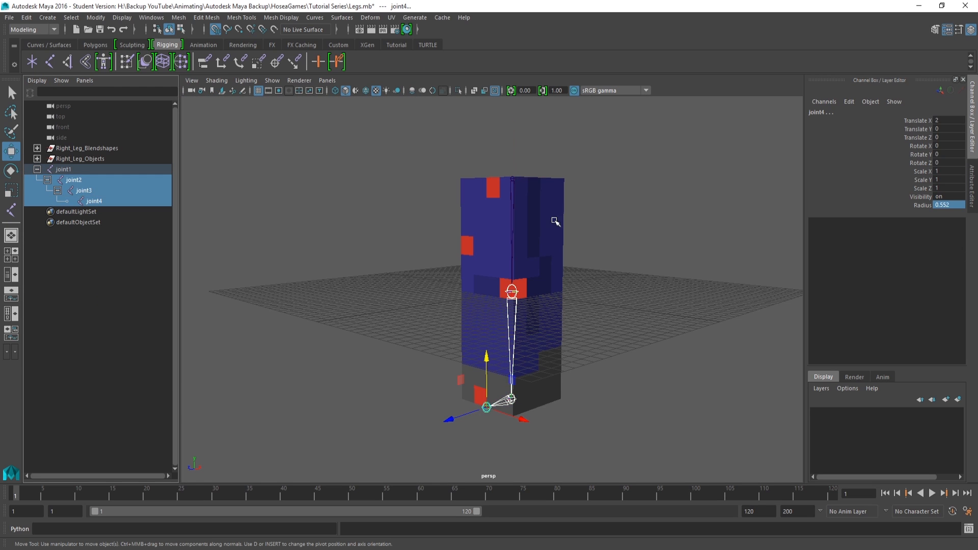
{"action": "left_click", "coordinate": [951, 205]}
{"action": "type", "text": "0.1"}
{"action": "key", "text": "Return"}
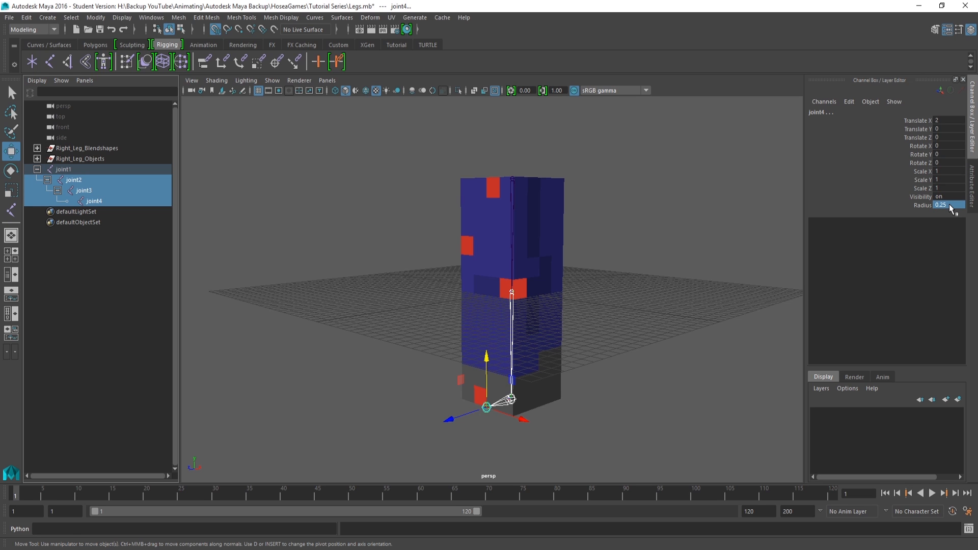
- Clear the selection and rename the root joint of the chain Right_Leg_Joint
{"action": "left_click_drag", "start_coordinate": [597, 212], "coordinate": [564, 237], "text": "alt"}
{"action": "left_click", "coordinate": [564, 236]}
{"action": "left_click_drag", "start_coordinate": [502, 306], "coordinate": [498, 265], "text": "alt"}
{"action": "middle_click_drag", "start_coordinate": [498, 265], "coordinate": [462, 271], "text": "alt"}
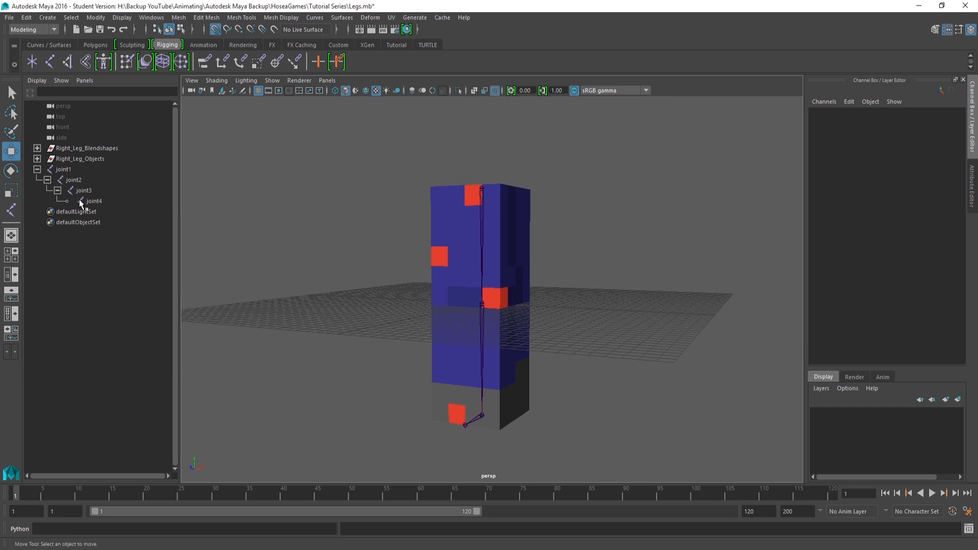
{"action": "double_click", "coordinate": [63, 168]}
{"action": "type", "text": "Right Leg Joint"}
{"action": "key", "text": "Return"}
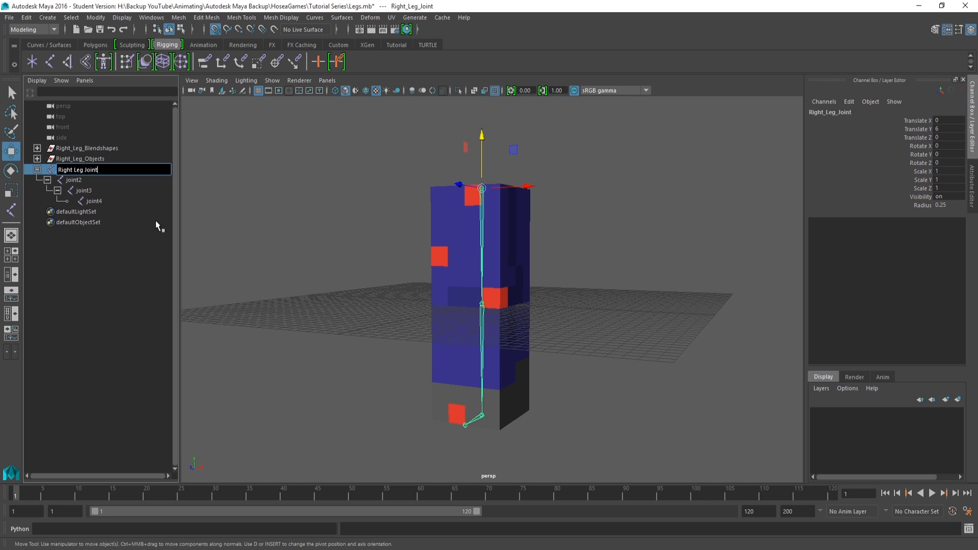
- Rename the knee joint directly below the root joint Right_Leg_Knee_Joint
{"action": "double_click", "coordinate": [81, 181]}
{"action": "type", "text": "Right Leg Knee"}
{"action": "key", "text": "Return"}
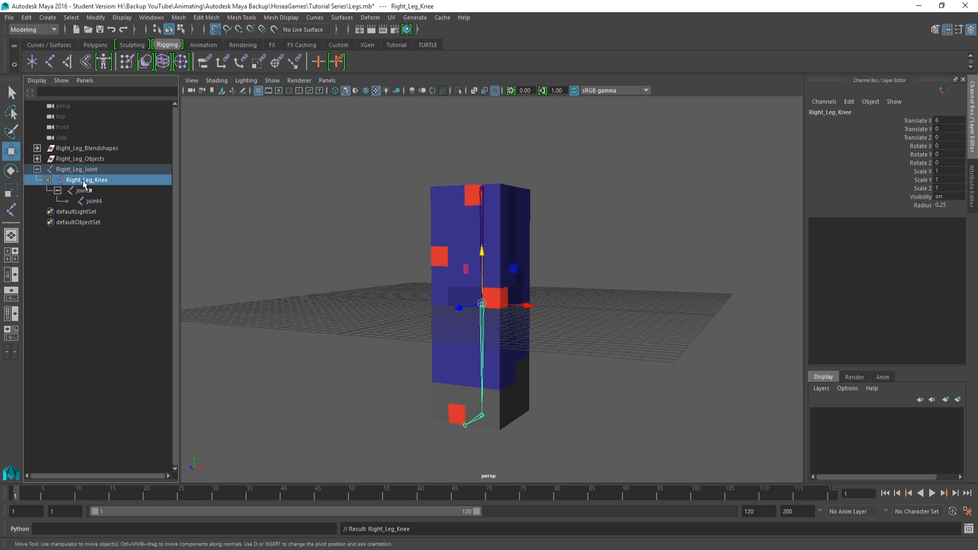
{"action": "double_click", "coordinate": [84, 181]}
{"action": "type", "text": "_JHOint"}
{"action": "key", "text": "Return"}
{"action": "double_click", "coordinate": [118, 179]}
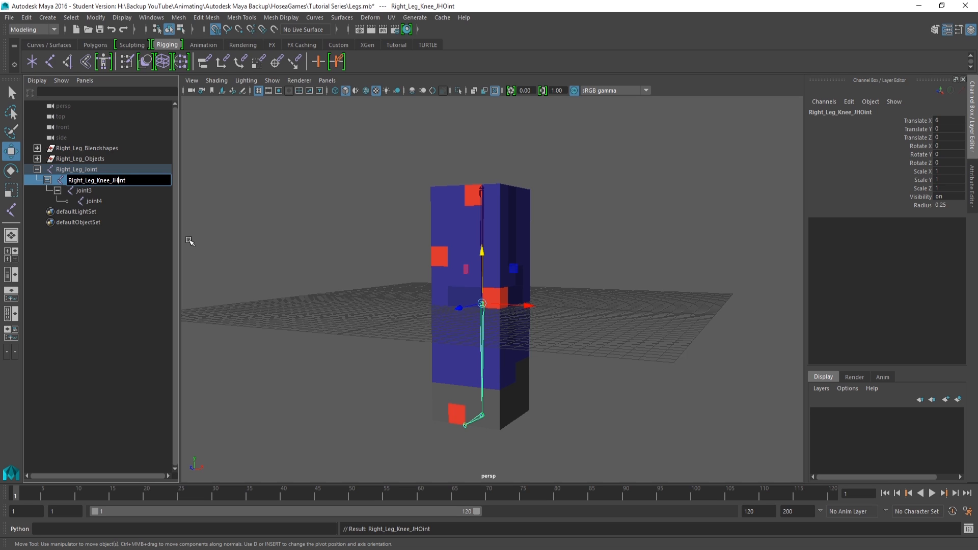
{"action": "key", "text": "BackSpace"}
{"action": "key", "text": "Return"}
{"action": "double_click", "coordinate": [115, 182]}
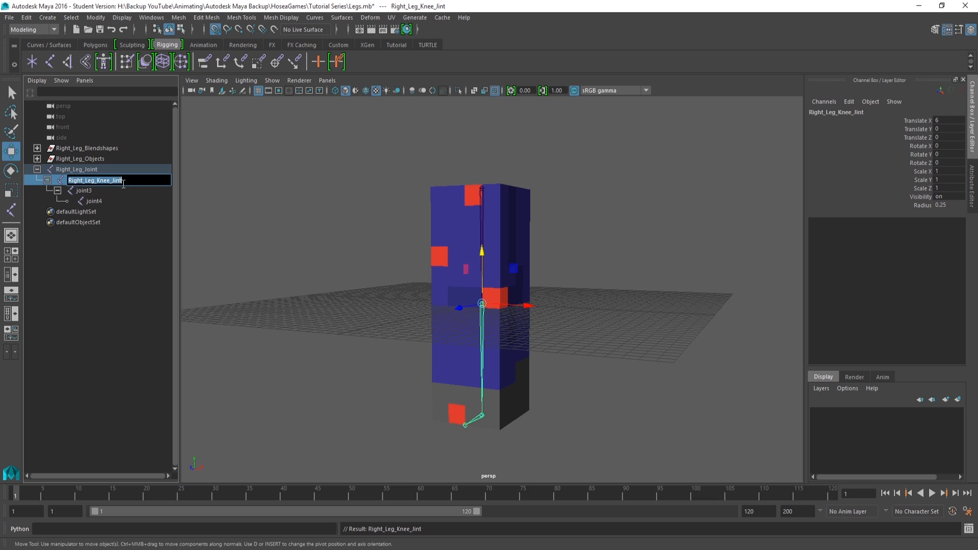
{"action": "type", "text": "o"}
{"action": "key", "text": "Return"}
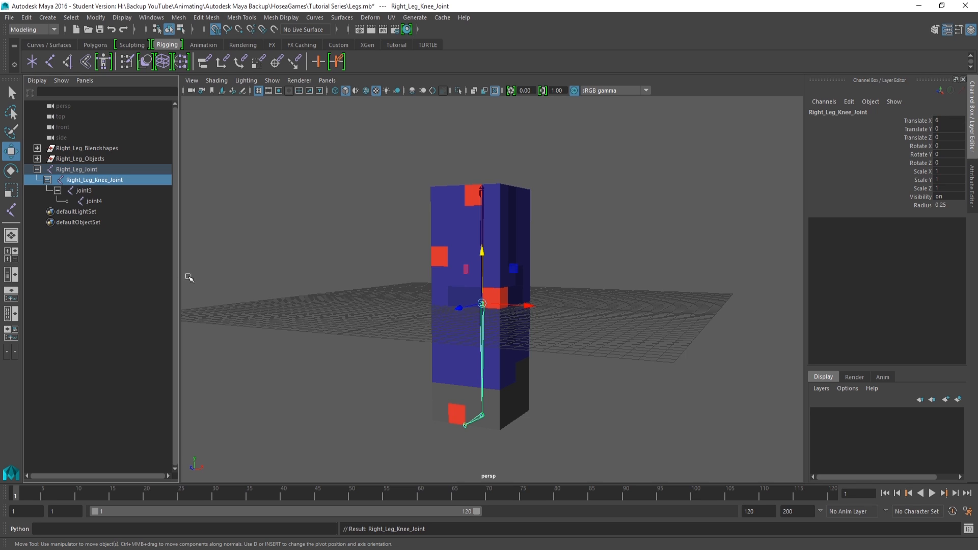
- Rename joint3, the ankle joint, as Right_Ankle_Joint
{"action": "double_click", "coordinate": [90, 191]}
{"action": "type", "text": "Right_A"}
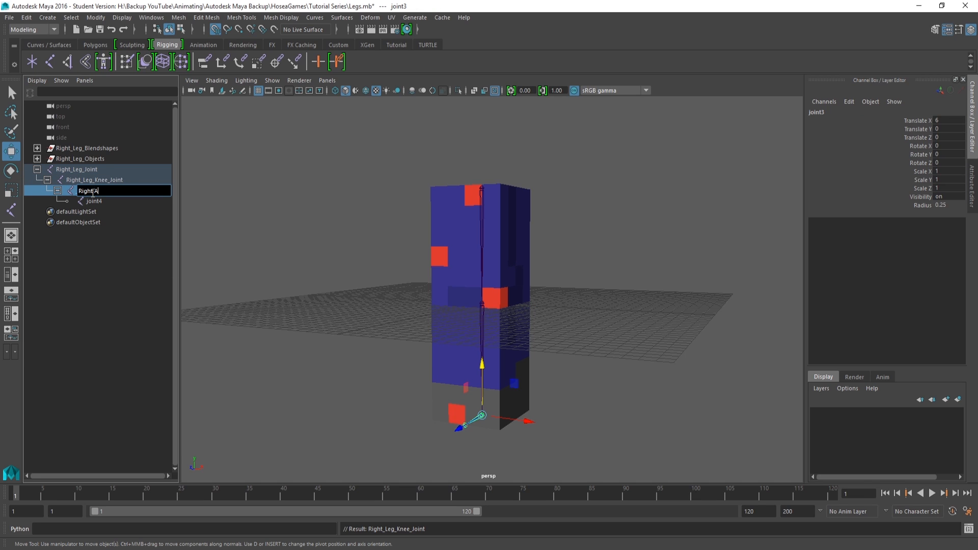
{"action": "type", "text": "nkle_Joint"}
{"action": "key", "text": "Return"}
- Rename joint4, the last joint at the front of the foot, as Right_Foot_Joint
{"action": "left_click", "coordinate": [94, 200]}
{"action": "double_click", "coordinate": [93, 200]}
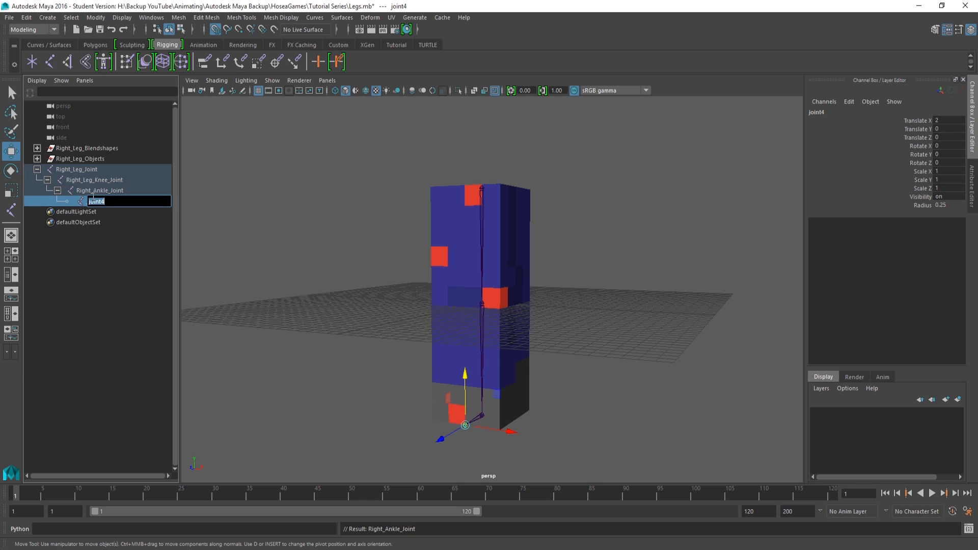
{"action": "type", "text": "Right_Foot_Joint"}
{"action": "key", "text": "Return"}
- Expand the Right_Leg_Objects group and rename the outer leg mesh Right_Outer_Leg_Object
{"action": "mouse_move", "coordinate": [525, 370]}
{"action": "left_mouse_down", "text": "alt"}
{"action": "mouse_move", "coordinate": [490, 361]}
{"action": "mouse_move", "coordinate": [508, 368]}
{"action": "left_mouse_up", "text": "alt"}
{"action": "left_click_drag", "start_coordinate": [484, 243], "coordinate": [450, 266], "text": "alt"}
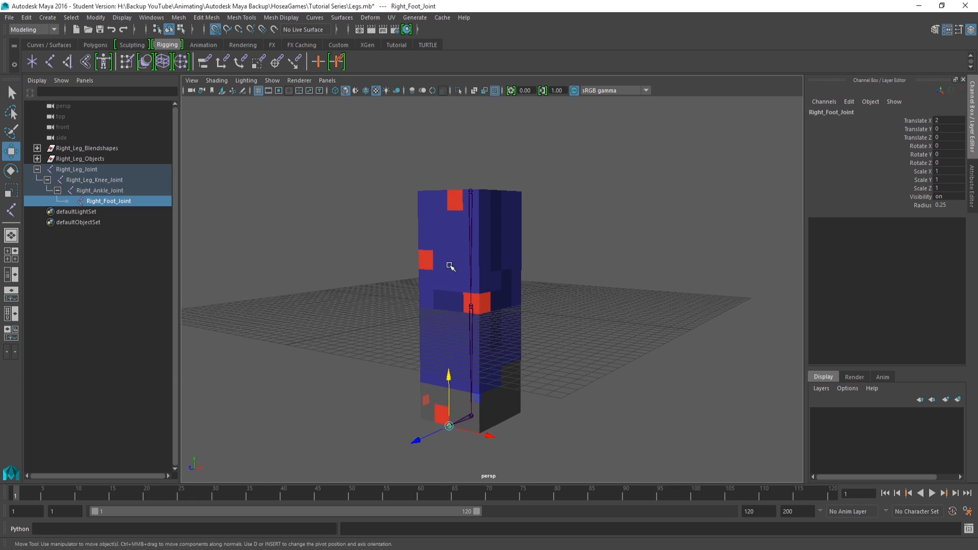
{"action": "left_click", "coordinate": [37, 159]}
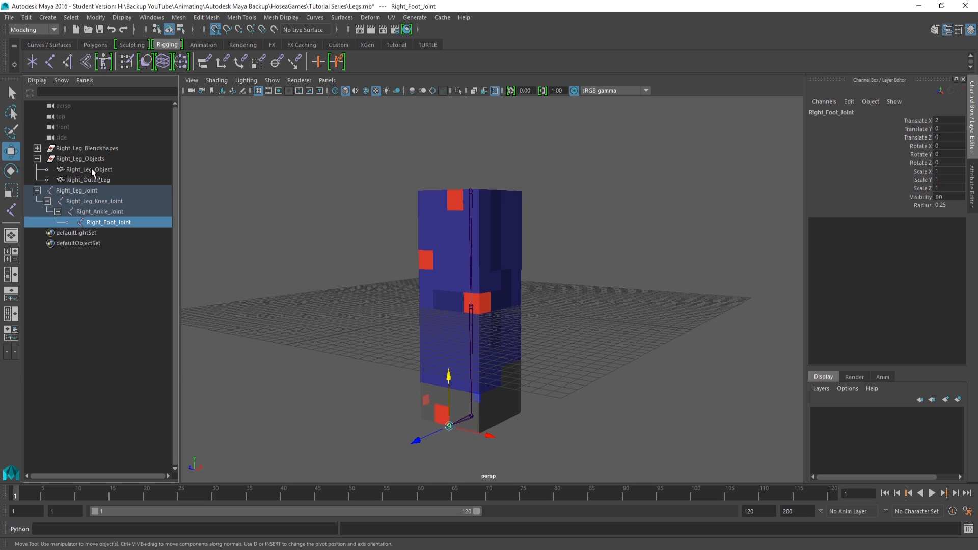
{"action": "left_click", "coordinate": [100, 179]}
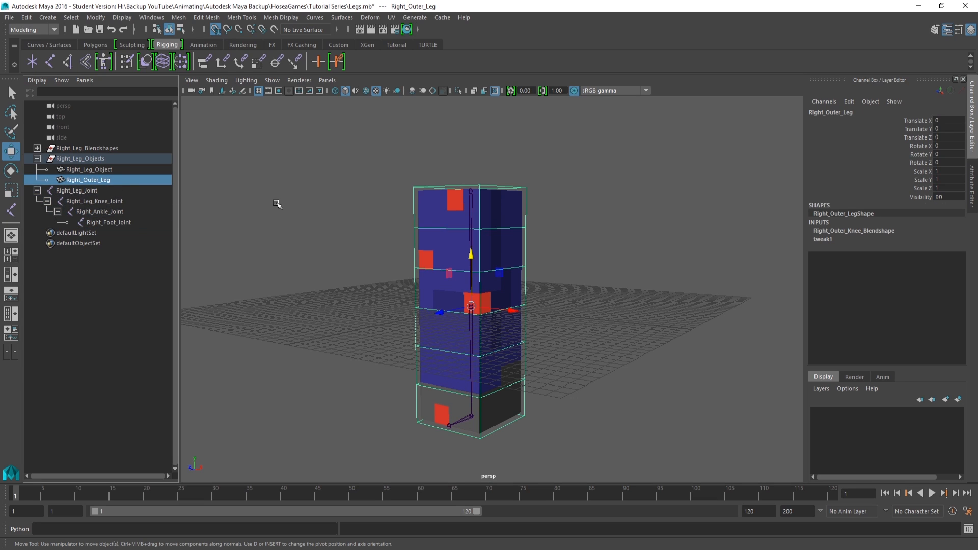
{"action": "double_click", "coordinate": [124, 184]}
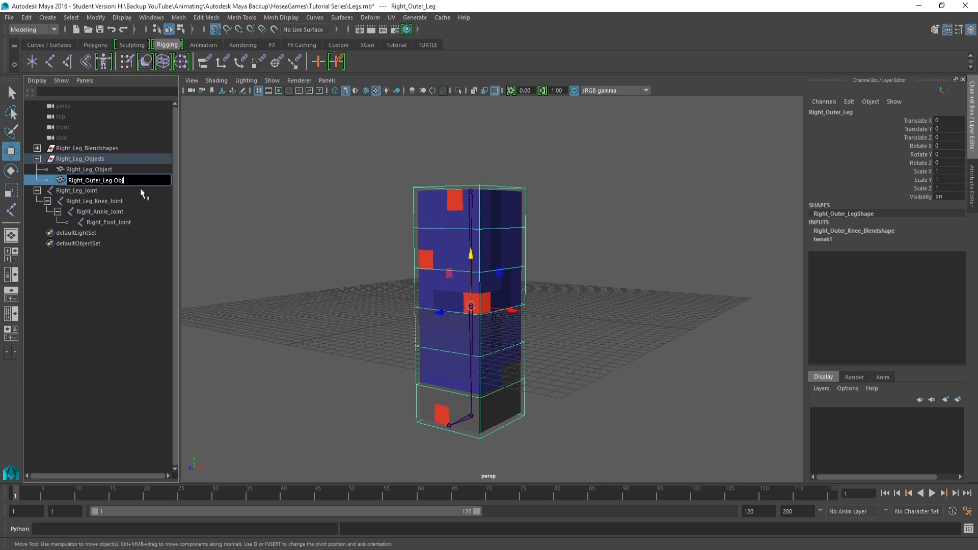
{"action": "type", "text": "_Objecrt"}
{"action": "key", "text": "Return"}
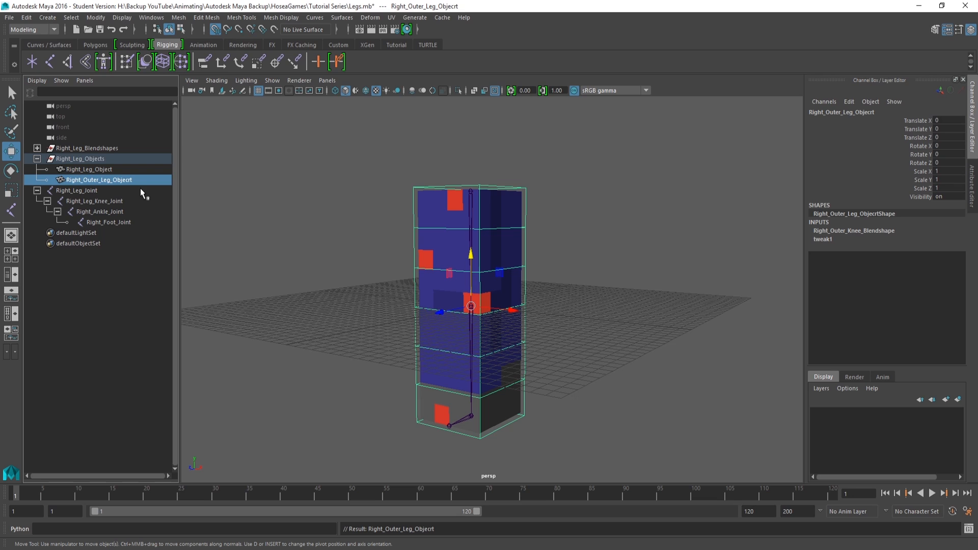
{"action": "double_click", "coordinate": [134, 179]}
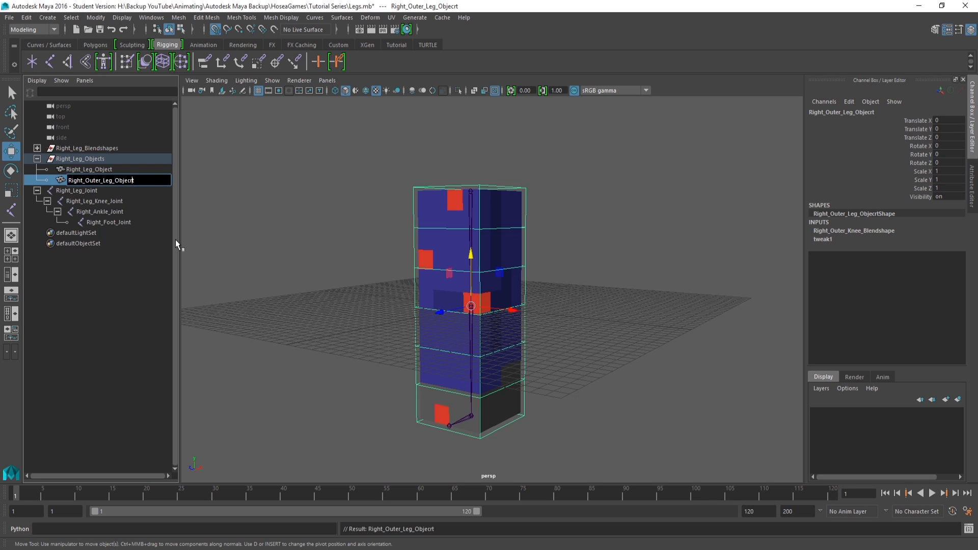
{"action": "key", "text": "Return"}
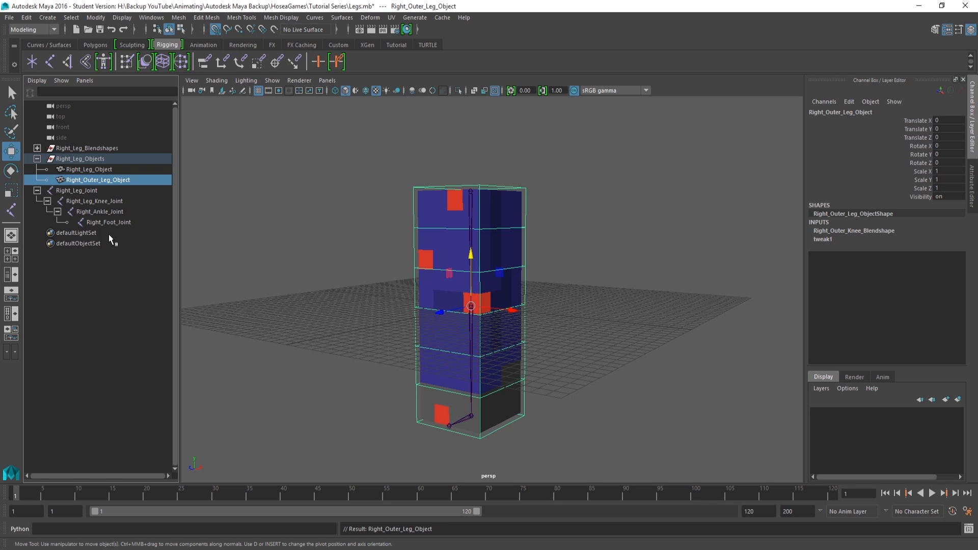
- Select all four leg joints together with Right_Leg_Object and Right_Outer_Leg_Object for a smooth skin bind
{"action": "double_click", "coordinate": [949, 196]}
{"action": "left_click", "coordinate": [724, 190]}
{"action": "middle_click_drag", "start_coordinate": [724, 190], "coordinate": [694, 187], "text": "alt"}
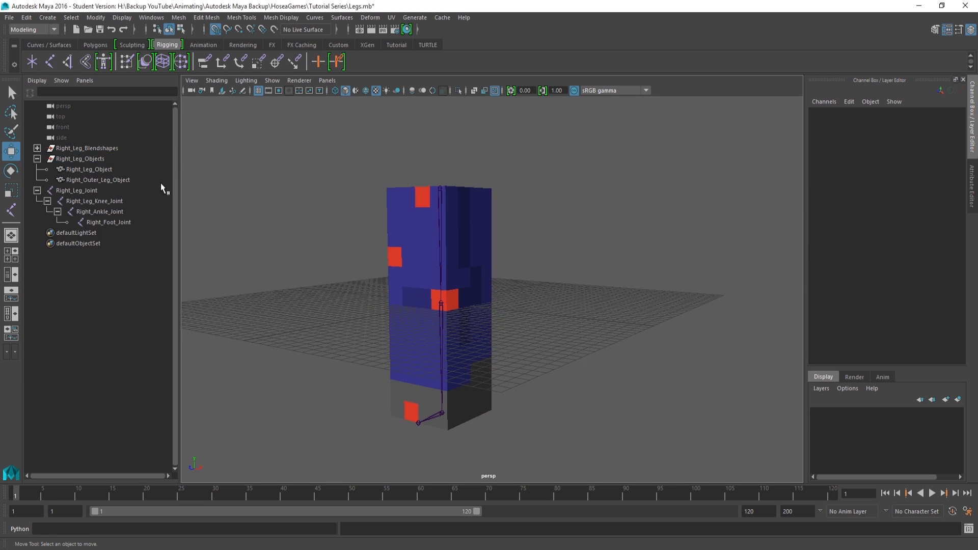
{"action": "left_click_drag", "start_coordinate": [88, 190], "coordinate": [100, 219]}
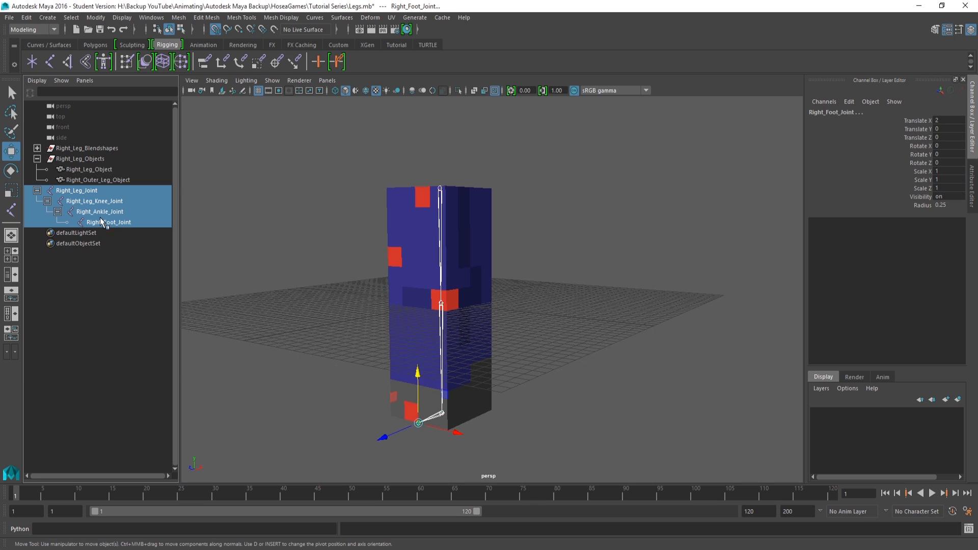
{"action": "left_click", "coordinate": [83, 171], "text": "ctrl"}
{"action": "left_click", "coordinate": [85, 181], "text": "ctrl"}
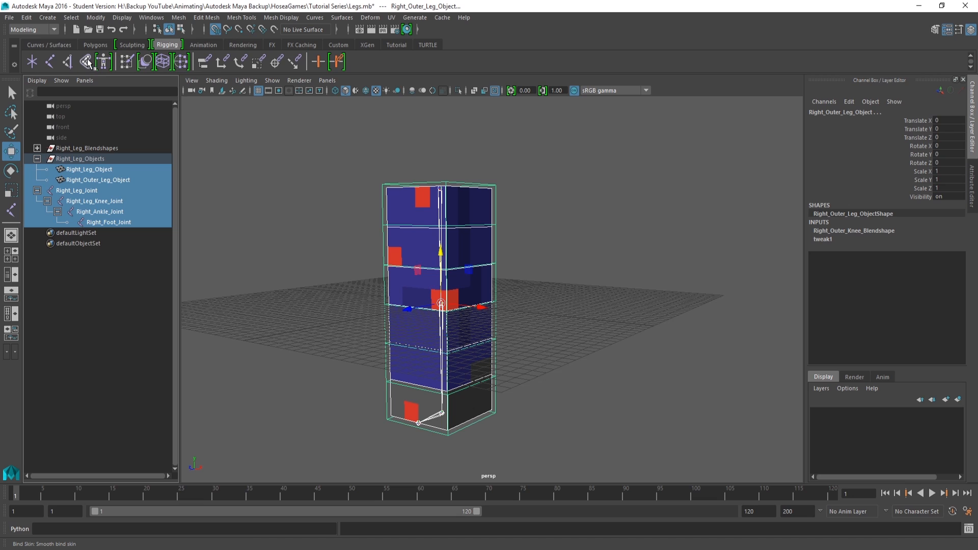
- Smooth-bind Right_Leg_Object and Right_Outer_Leg_Object to the selected joint chain from Right_Leg_Joint to Right_Foot_Joint
{"action": "left_click", "coordinate": [35, 29]}
{"action": "left_click", "coordinate": [35, 52]}
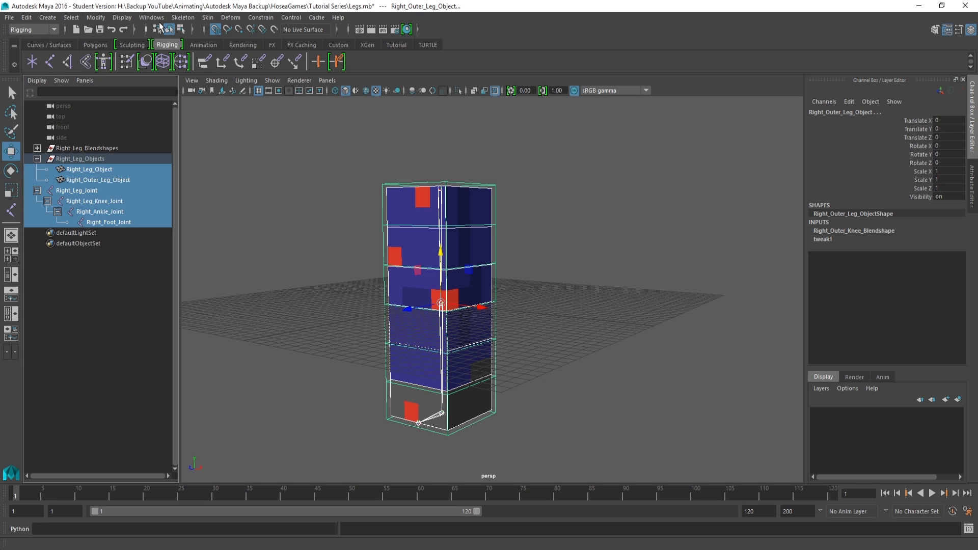
{"action": "left_click", "coordinate": [207, 18]}
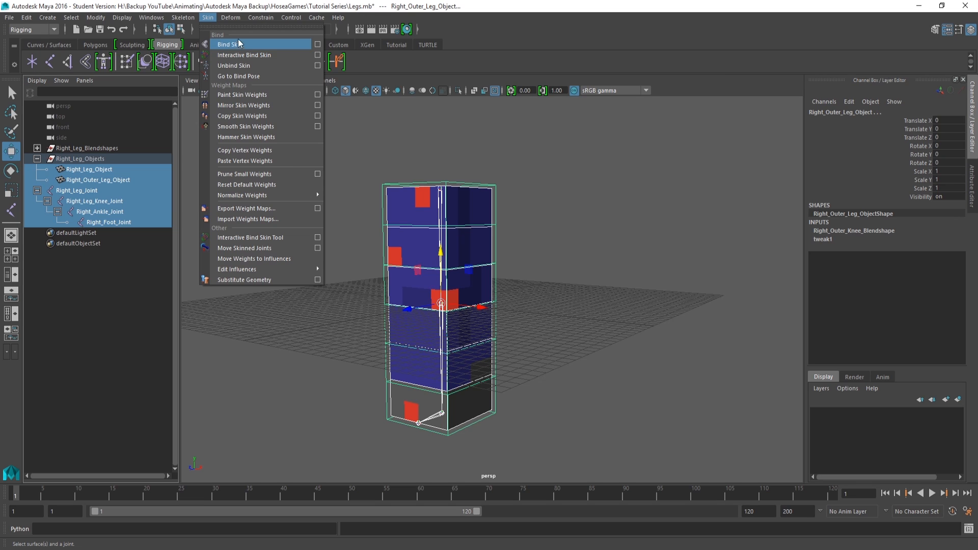
{"action": "left_click", "coordinate": [83, 62]}
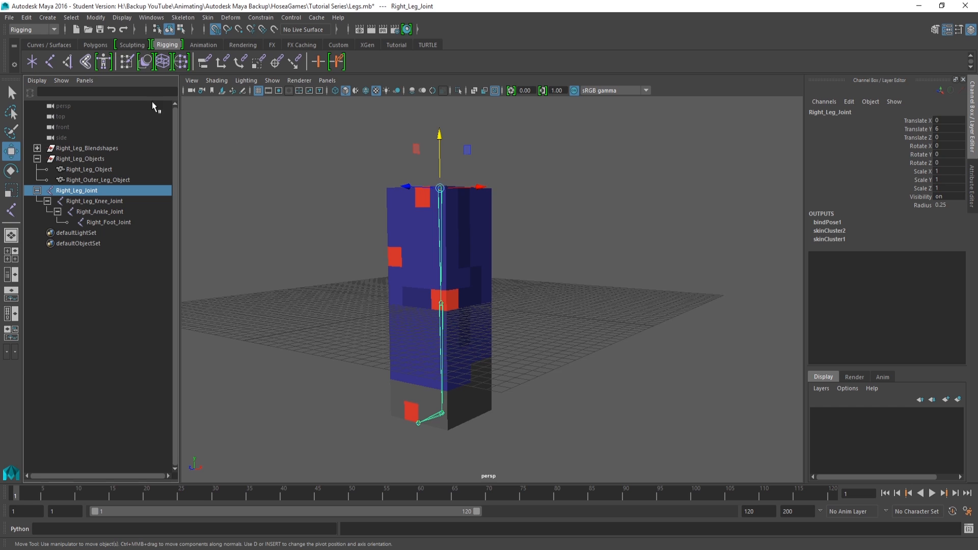
- Hide Right_Outer_Leg_Object by setting its Visibility to off
{"action": "left_click_drag", "start_coordinate": [428, 225], "coordinate": [414, 363], "text": "alt"}
{"action": "left_click", "coordinate": [417, 310]}
{"action": "key", "text": "e"}
{"action": "key", "text": "ctrl+z"}
{"action": "left_click_drag", "start_coordinate": [463, 308], "coordinate": [485, 279], "text": "alt"}
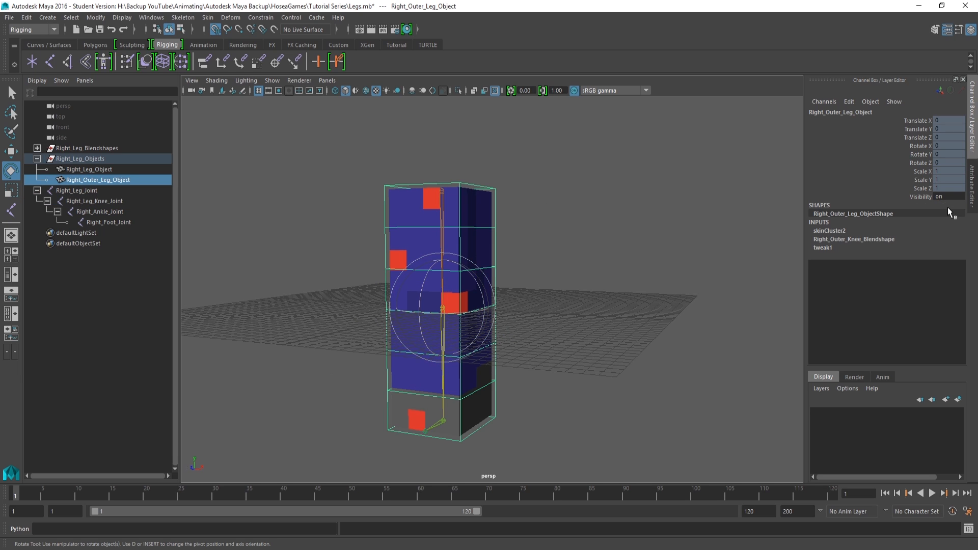
{"action": "left_click", "coordinate": [949, 197]}
{"action": "type", "text": "off"}
{"action": "key", "text": "Return"}
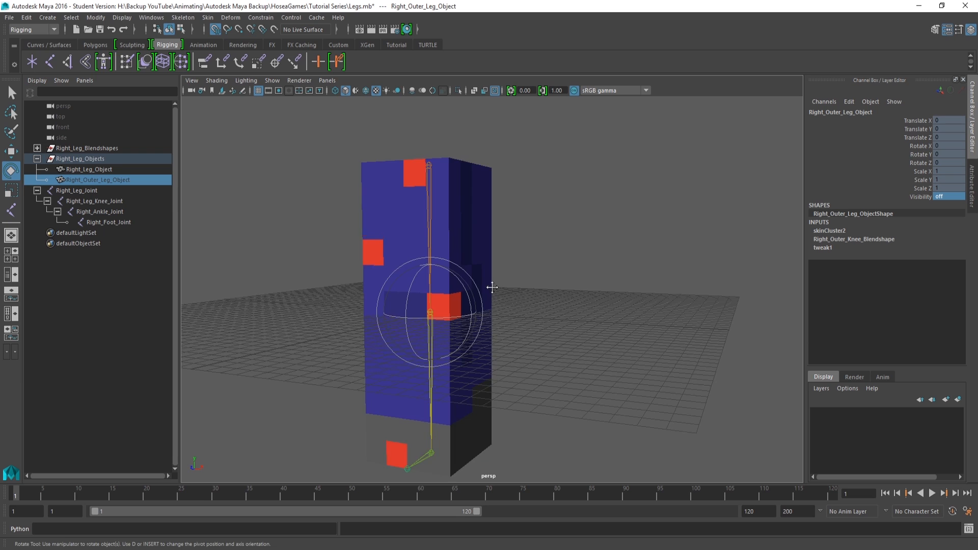
- Select Right_Leg_Object and start the Paint Skin Weights tool on it
{"action": "left_click_drag", "start_coordinate": [491, 286], "coordinate": [453, 430], "text": "alt"}
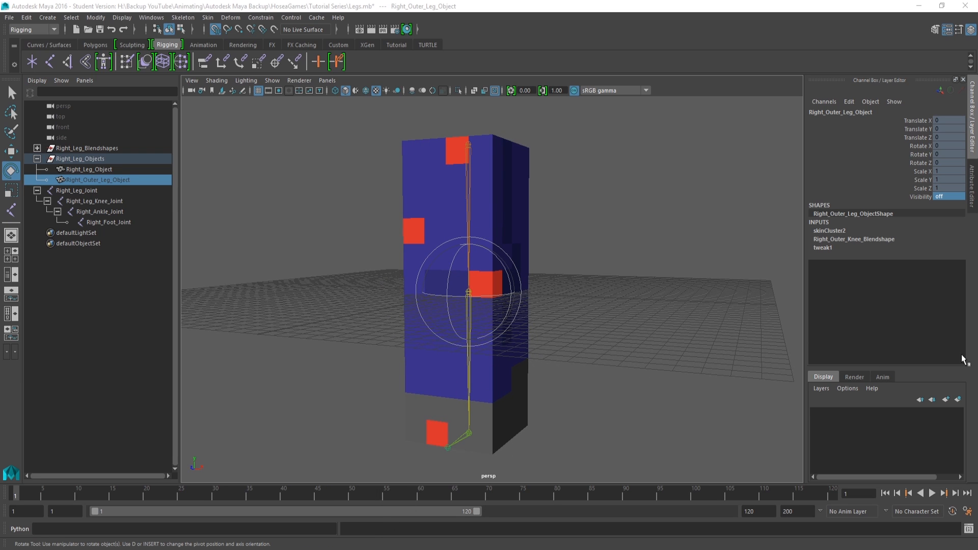
{"action": "left_click_drag", "start_coordinate": [725, 345], "coordinate": [617, 318], "text": "alt"}
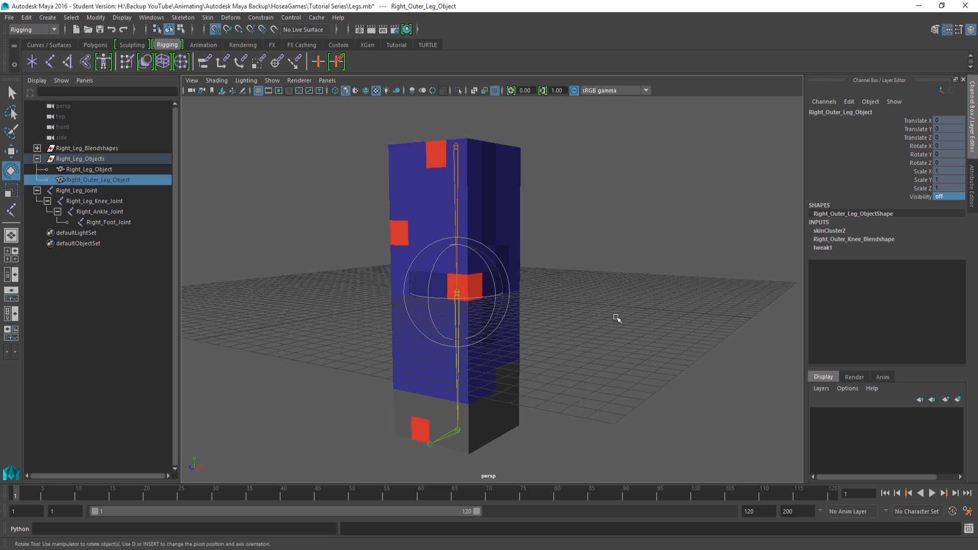
{"action": "left_click", "coordinate": [455, 202]}
{"action": "left_click_drag", "start_coordinate": [416, 210], "coordinate": [432, 223], "text": "alt"}
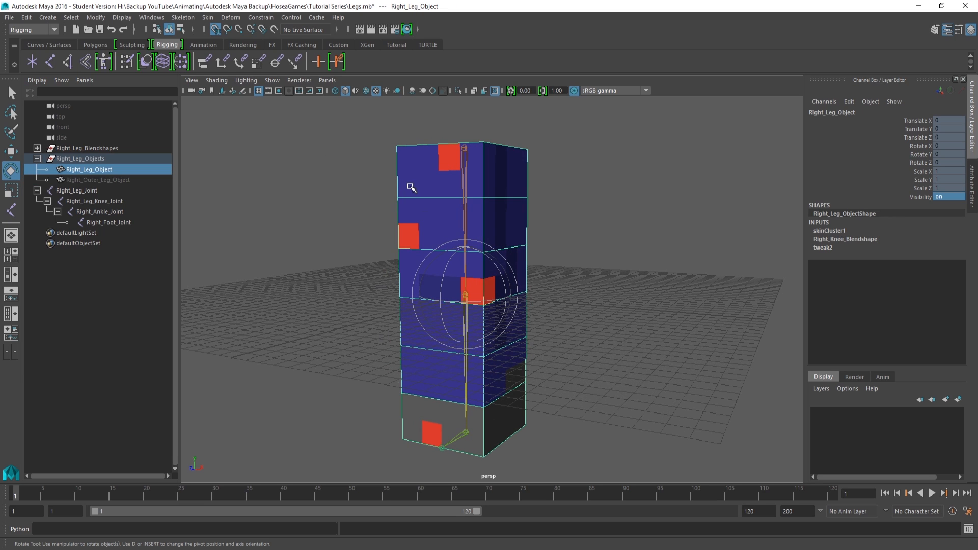
{"action": "middle_click_drag", "start_coordinate": [474, 165], "coordinate": [475, 168], "text": "alt"}
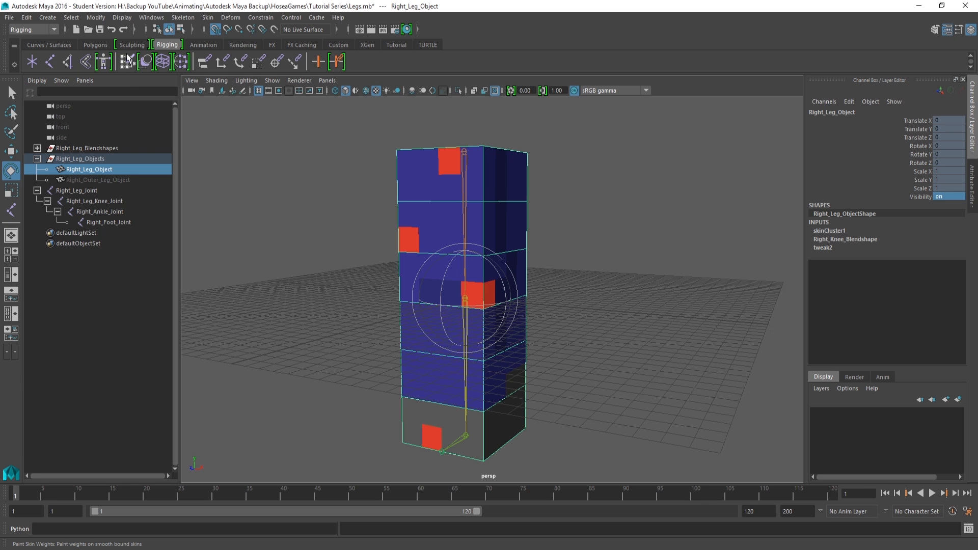
{"action": "left_click", "coordinate": [128, 62]}
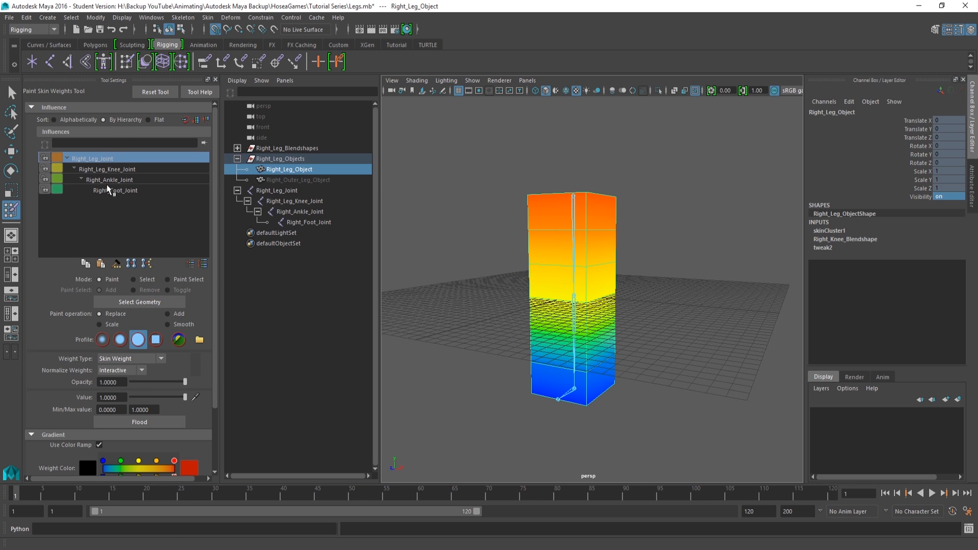
- Paint the Right_Leg_Joint influence over the entire leg mesh with Replace at value 1
{"action": "left_click_drag", "start_coordinate": [620, 241], "coordinate": [555, 233], "text": "alt"}
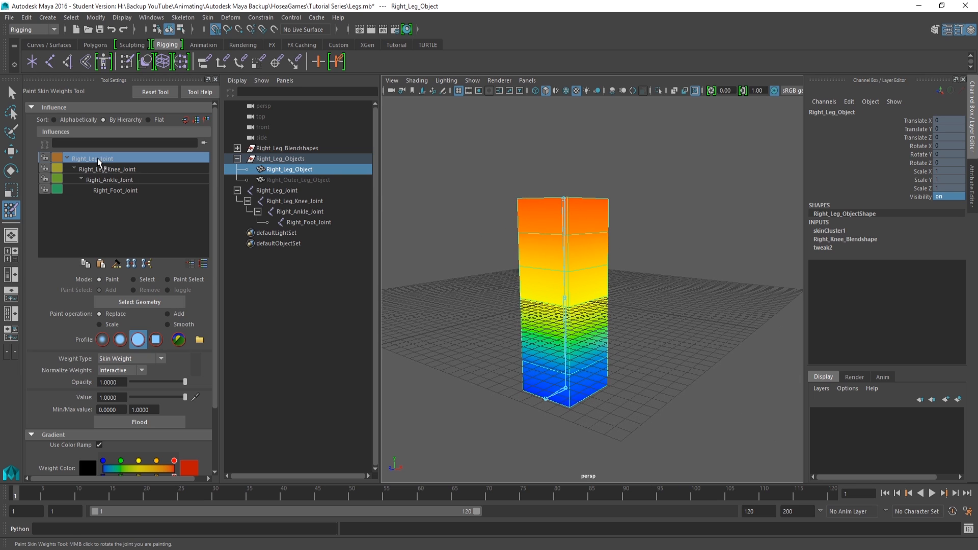
{"action": "mouse_move", "coordinate": [477, 208]}
{"action": "left_mouse_down", "text": "alt"}
{"action": "mouse_move", "coordinate": [515, 213]}
{"action": "mouse_move", "coordinate": [570, 316]}
{"action": "mouse_move", "coordinate": [561, 387]}
{"action": "mouse_move", "coordinate": [607, 316]}
{"action": "mouse_move", "coordinate": [609, 209]}
{"action": "mouse_move", "coordinate": [512, 242]}
{"action": "left_mouse_up", "text": "alt"}
{"action": "left_click_drag", "start_coordinate": [555, 219], "coordinate": [572, 382]}
{"action": "mouse_move", "coordinate": [660, 260]}
{"action": "left_mouse_down", "text": "alt"}
{"action": "mouse_move", "coordinate": [479, 257]}
{"action": "mouse_move", "coordinate": [633, 295]}
{"action": "mouse_move", "coordinate": [727, 280]}
{"action": "mouse_move", "coordinate": [586, 323]}
{"action": "mouse_move", "coordinate": [582, 307]}
{"action": "left_mouse_up", "text": "alt"}
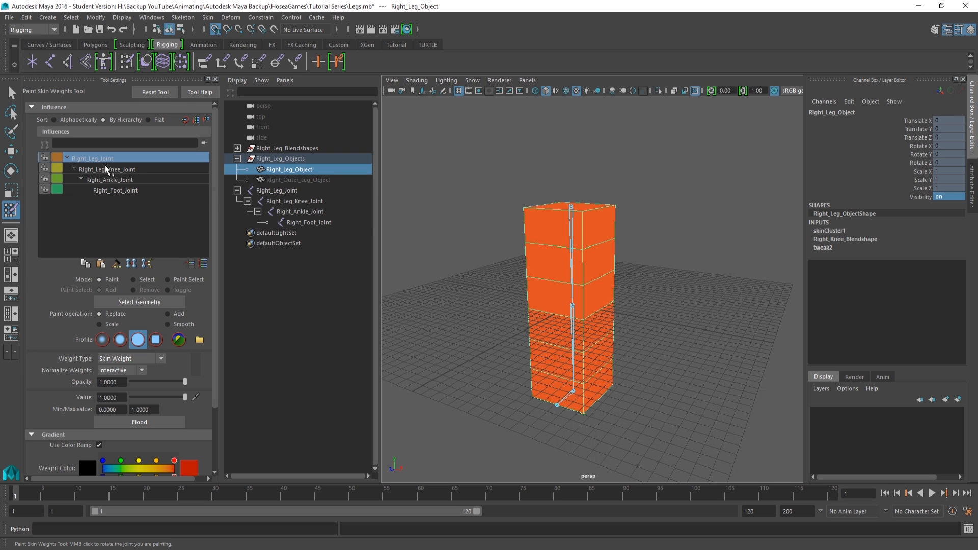
- Paint the Right_Ankle_Joint influence over the lower half of the leg, from the knee down, with Replace at value 1
{"action": "left_click", "coordinate": [121, 179]}
{"action": "scroll", "coordinate": [604, 351], "scroll_direction": "up", "scroll_amount": 4}
{"action": "left_click_drag", "start_coordinate": [594, 380], "coordinate": [562, 346], "text": "alt"}
{"action": "scroll", "coordinate": [574, 345], "scroll_direction": "down", "scroll_amount": 4}
{"action": "scroll", "coordinate": [568, 352], "scroll_direction": "up", "scroll_amount": 3}
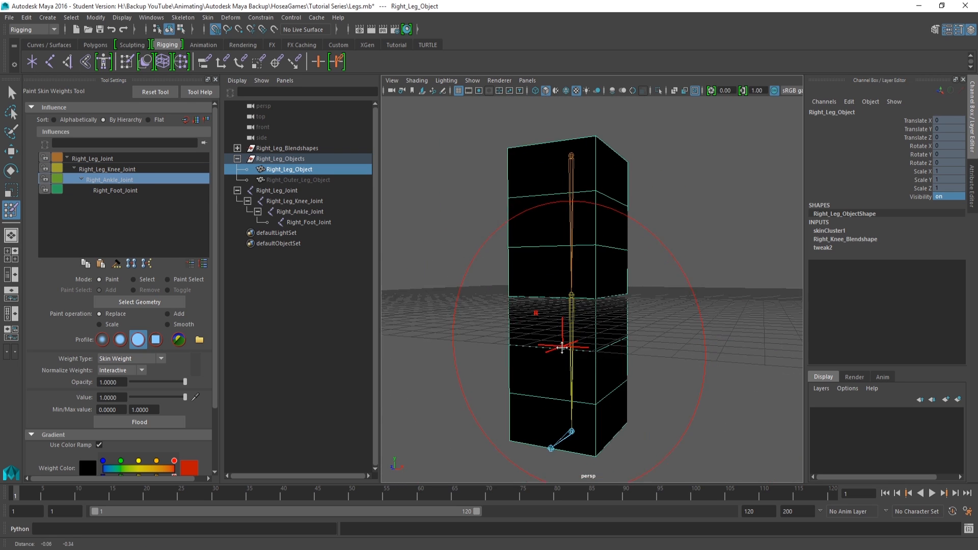
{"action": "scroll", "coordinate": [567, 342], "scroll_direction": "up", "scroll_amount": 3}
{"action": "middle_click_drag", "start_coordinate": [564, 352], "coordinate": [577, 300], "text": "alt"}
{"action": "left_click_drag", "start_coordinate": [591, 311], "coordinate": [489, 310]}
{"action": "left_click_drag", "start_coordinate": [601, 289], "coordinate": [549, 326], "text": "alt"}
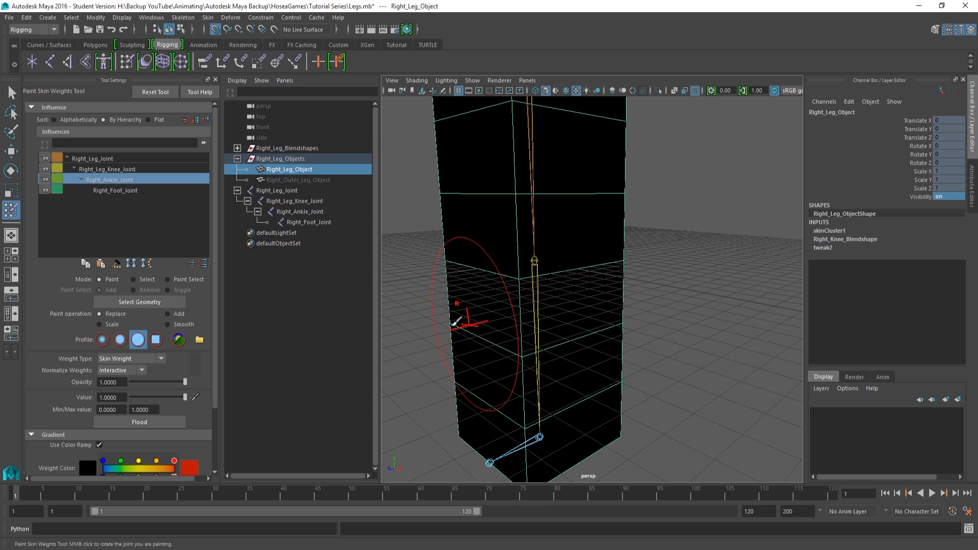
{"action": "left_click_drag", "start_coordinate": [454, 317], "coordinate": [582, 315]}
{"action": "left_click_drag", "start_coordinate": [637, 376], "coordinate": [452, 408]}
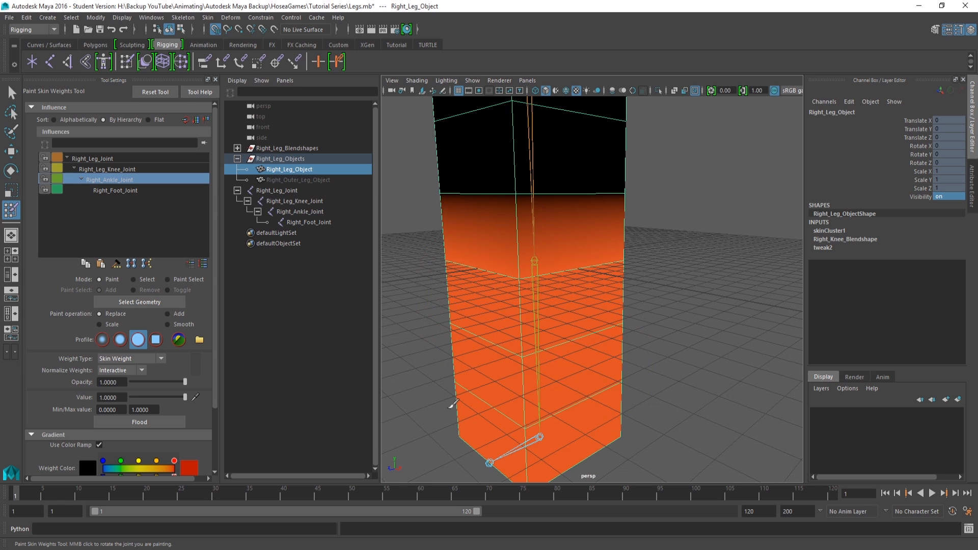
{"action": "mouse_move", "coordinate": [601, 320]}
{"action": "left_mouse_down", "text": "alt"}
{"action": "mouse_move", "coordinate": [399, 323]}
{"action": "mouse_move", "coordinate": [640, 278]}
{"action": "mouse_move", "coordinate": [637, 285]}
{"action": "mouse_move", "coordinate": [622, 297]}
{"action": "mouse_move", "coordinate": [515, 277]}
{"action": "mouse_move", "coordinate": [555, 238]}
{"action": "mouse_move", "coordinate": [523, 235]}
{"action": "left_mouse_up", "text": "alt"}
{"action": "scroll", "coordinate": [555, 269], "scroll_direction": "up", "scroll_amount": 3}
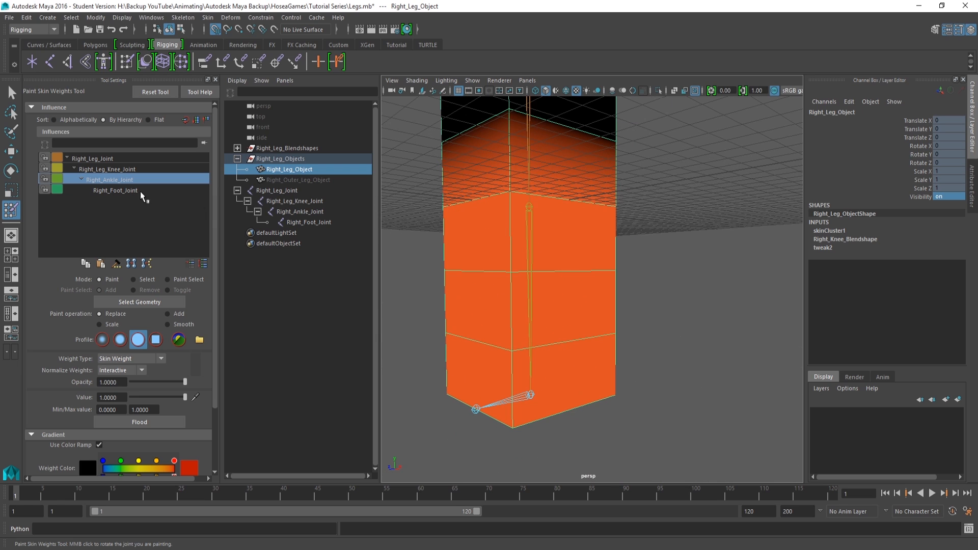
- Paint the Right_Leg_Knee_Joint influence over all of the leg from the knee down, with Replace at value 1
{"action": "left_click", "coordinate": [116, 171]}
{"action": "left_click_drag", "start_coordinate": [494, 193], "coordinate": [508, 201], "text": "alt"}
{"action": "mouse_move", "coordinate": [448, 254]}
{"action": "left_mouse_down"}
{"action": "mouse_move", "coordinate": [655, 313]}
{"action": "mouse_move", "coordinate": [395, 420]}
{"action": "mouse_move", "coordinate": [426, 360]}
{"action": "left_mouse_up"}
{"action": "mouse_move", "coordinate": [550, 346]}
{"action": "left_mouse_down", "text": "alt"}
{"action": "mouse_move", "coordinate": [396, 343]}
{"action": "mouse_move", "coordinate": [640, 259]}
{"action": "mouse_move", "coordinate": [568, 266]}
{"action": "mouse_move", "coordinate": [747, 286]}
{"action": "mouse_move", "coordinate": [468, 291]}
{"action": "mouse_move", "coordinate": [655, 307]}
{"action": "left_mouse_up", "text": "alt"}
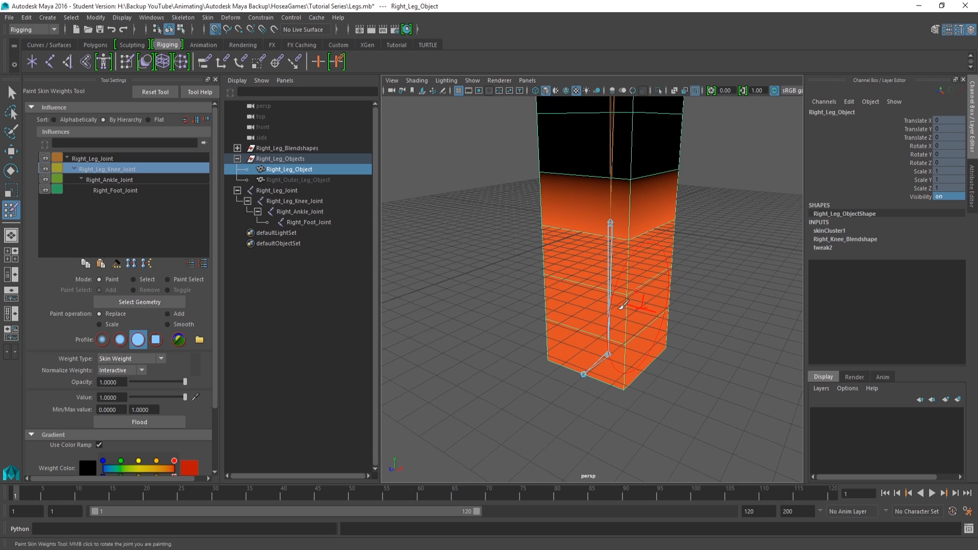
- Shrink the brush, paint the Right_Ankle_Joint influence at value 1 on the leg's bottom corner vertices all around, and leave weight painting
{"action": "scroll", "coordinate": [635, 306], "scroll_direction": "up", "scroll_amount": 3}
{"action": "left_click", "coordinate": [119, 182]}
{"action": "left_click_drag", "start_coordinate": [572, 376], "coordinate": [512, 352], "text": "alt"}
{"action": "mouse_move", "coordinate": [630, 379]}
{"action": "left_mouse_down"}
{"action": "mouse_move", "coordinate": [592, 379]}
{"action": "mouse_move", "coordinate": [633, 369]}
{"action": "left_mouse_up"}
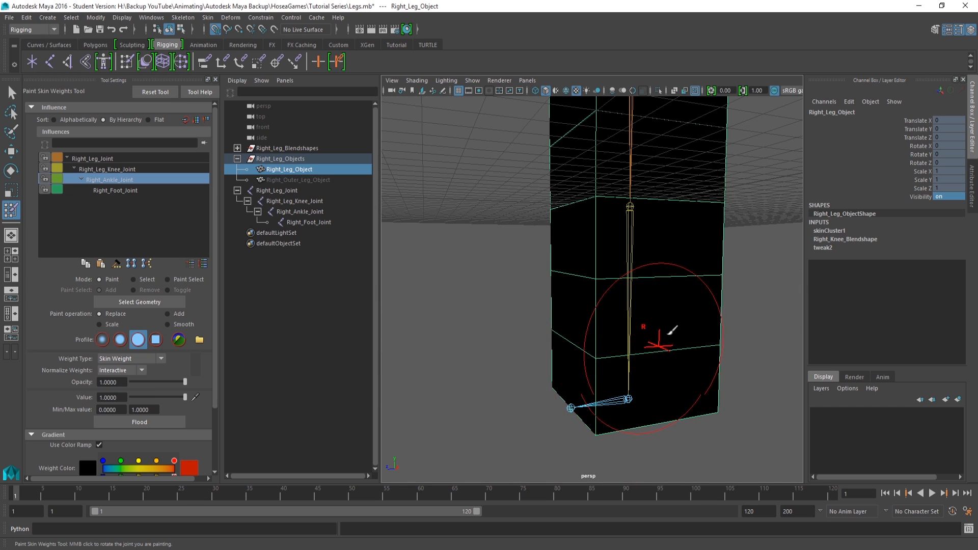
{"action": "key", "text": "b"}
{"action": "left_click_drag", "start_coordinate": [667, 296], "coordinate": [613, 281]}
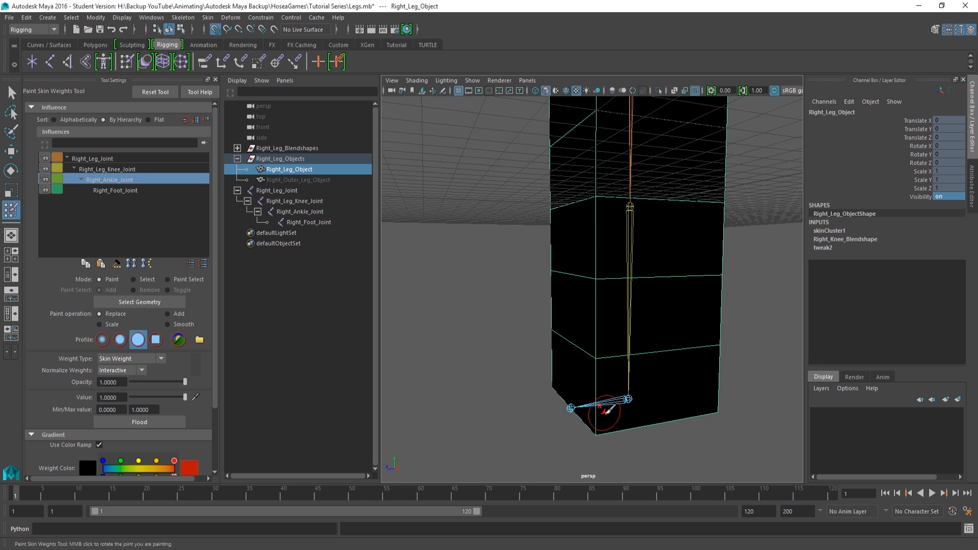
{"action": "mouse_move", "coordinate": [606, 412]}
{"action": "left_mouse_down"}
{"action": "mouse_move", "coordinate": [614, 407]}
{"action": "mouse_move", "coordinate": [554, 403]}
{"action": "left_mouse_up"}
{"action": "left_click_drag", "start_coordinate": [618, 404], "coordinate": [553, 420]}
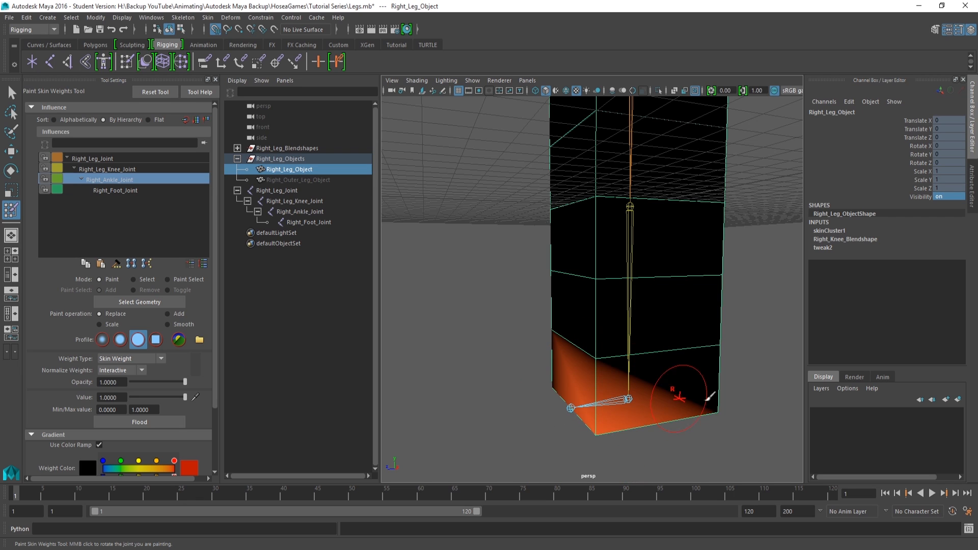
{"action": "left_click_drag", "start_coordinate": [709, 399], "coordinate": [745, 404]}
{"action": "left_click_drag", "start_coordinate": [491, 374], "coordinate": [713, 378], "text": "alt"}
{"action": "left_click_drag", "start_coordinate": [584, 412], "coordinate": [464, 395]}
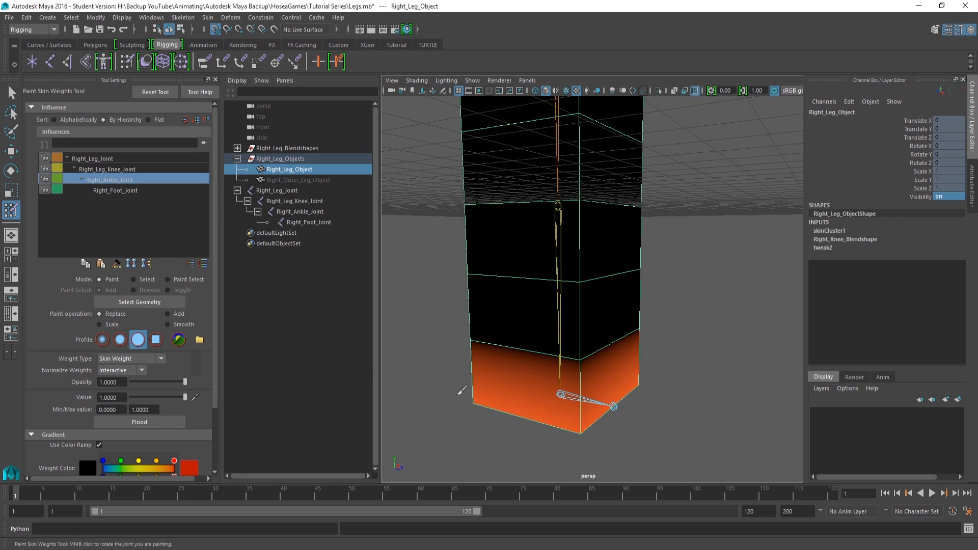
{"action": "left_click_drag", "start_coordinate": [571, 395], "coordinate": [441, 392], "text": "alt"}
{"action": "scroll", "coordinate": [566, 351], "scroll_direction": "down", "scroll_amount": 4}
{"action": "middle_click_drag", "start_coordinate": [601, 311], "coordinate": [609, 398], "text": "alt"}
{"action": "mouse_move", "coordinate": [609, 397]}
{"action": "left_mouse_down", "text": "alt"}
{"action": "mouse_move", "coordinate": [624, 345]}
{"action": "mouse_move", "coordinate": [567, 332]}
{"action": "left_mouse_up", "text": "alt"}
{"action": "key", "text": "w"}
- Test-rotate Right_Ankle_Joint to check the foot's deformation and undo the rotation
{"action": "scroll", "coordinate": [619, 341], "scroll_direction": "down", "scroll_amount": 5}
{"action": "scroll", "coordinate": [639, 338], "scroll_direction": "up", "scroll_amount": 5}
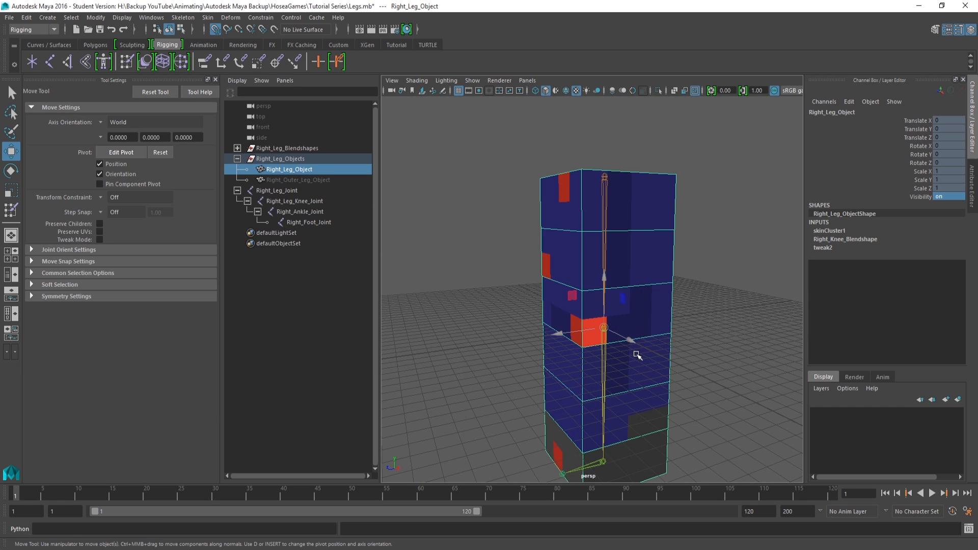
{"action": "middle_click_drag", "start_coordinate": [638, 353], "coordinate": [663, 296], "text": "alt"}
{"action": "left_click", "coordinate": [626, 413]}
{"action": "key", "text": "e"}
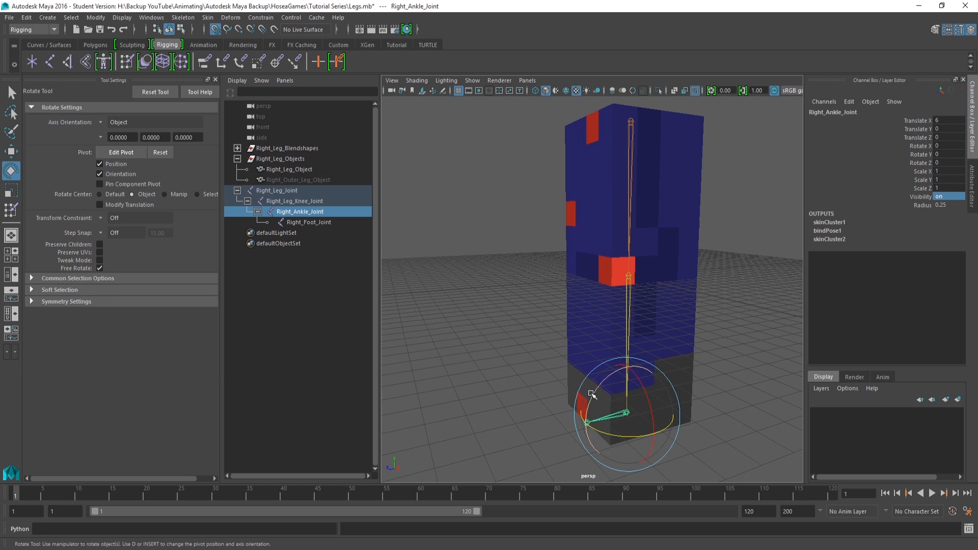
{"action": "mouse_move", "coordinate": [599, 389]}
{"action": "left_mouse_down"}
{"action": "mouse_move", "coordinate": [594, 410]}
{"action": "mouse_move", "coordinate": [603, 391]}
{"action": "left_mouse_up"}
{"action": "key", "text": "ctrl+z"}
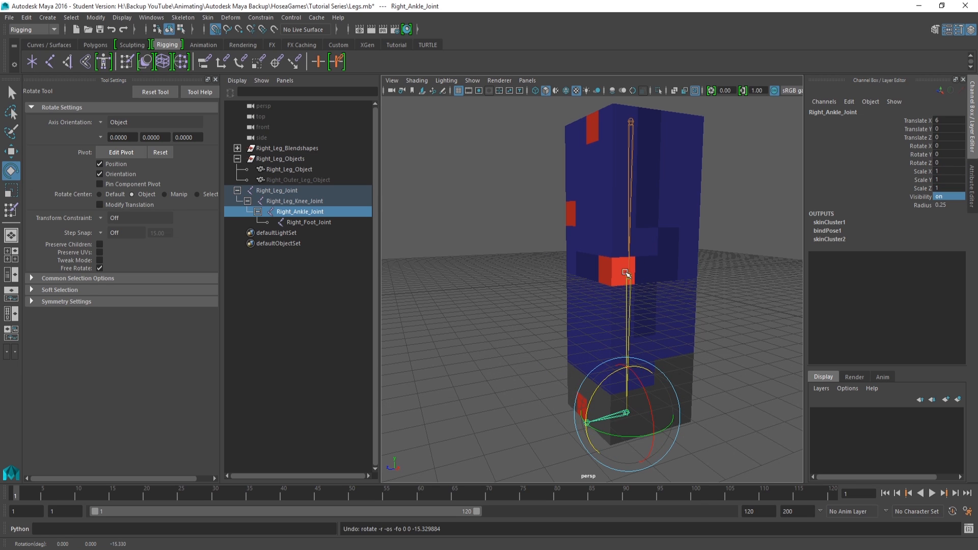
- Test-rotate Right_Leg_Knee_Joint to check how the lower leg bends and undo the rotation
{"action": "left_click", "coordinate": [629, 276]}
{"action": "left_click_drag", "start_coordinate": [591, 259], "coordinate": [613, 324]}
{"action": "middle_click_drag", "start_coordinate": [695, 243], "coordinate": [577, 251], "text": "alt"}
{"action": "left_click_drag", "start_coordinate": [577, 251], "coordinate": [579, 295], "text": "alt"}
{"action": "key", "text": "ctrl+z"}
{"action": "scroll", "coordinate": [694, 253], "scroll_direction": "down", "scroll_amount": 3}
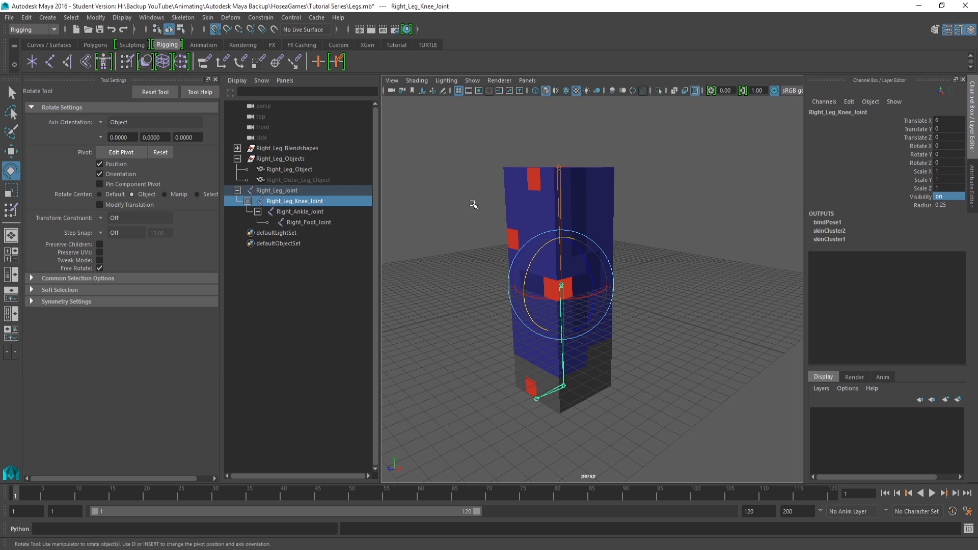
- Close the tool settings and check the Part 1: Legs task list in OneNote before returning to Maya
{"action": "left_click", "coordinate": [215, 80]}
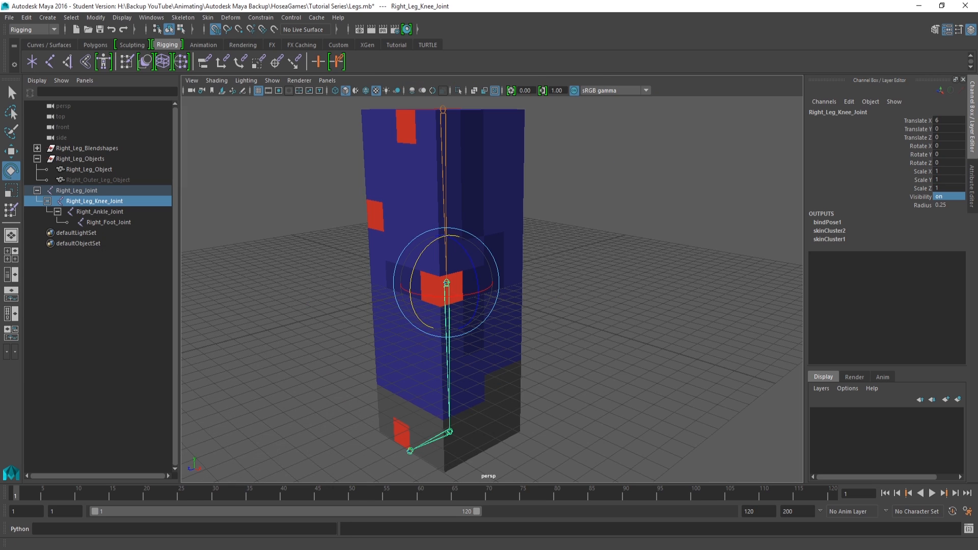
{"action": "left_click_drag", "start_coordinate": [977, 184], "coordinate": [632, 177]}
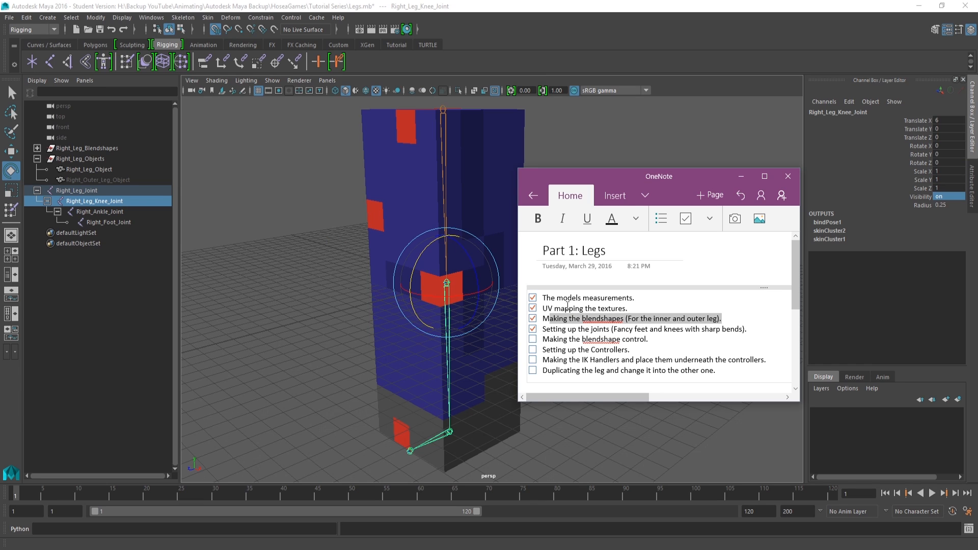
{"action": "left_click", "coordinate": [741, 176]}
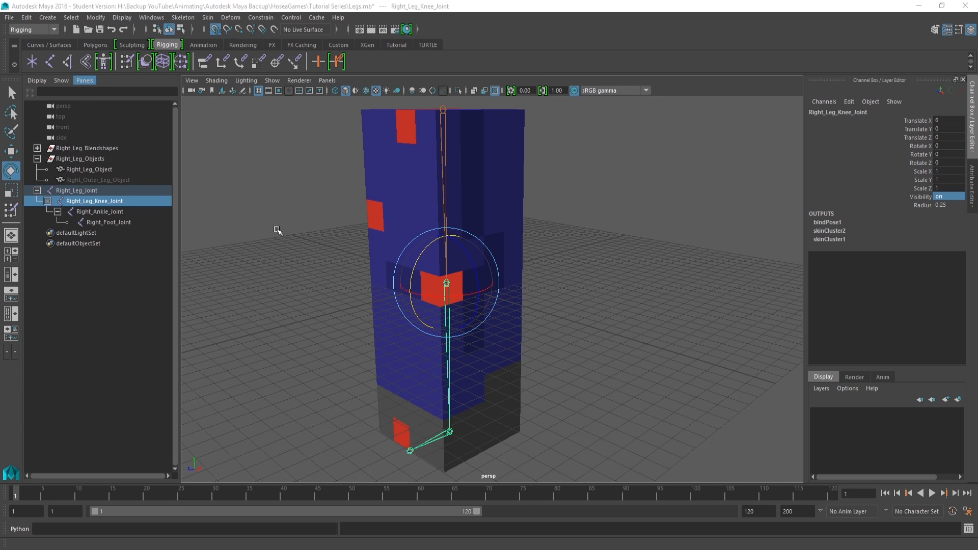
- Open the Set Driven Key window with Right_Leg_Knee_Joint selected and move it clear of the leg model
{"action": "left_click", "coordinate": [34, 30]}
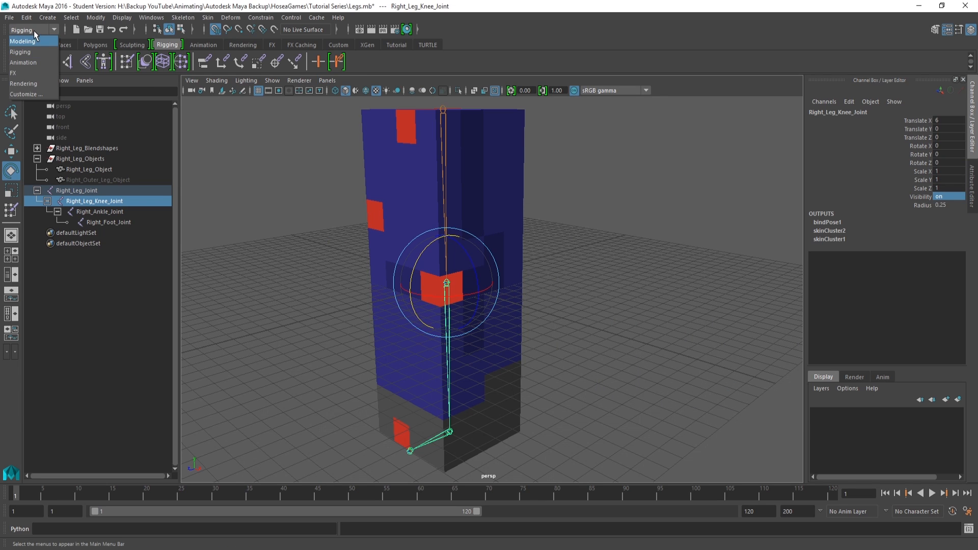
{"action": "left_click", "coordinate": [30, 40]}
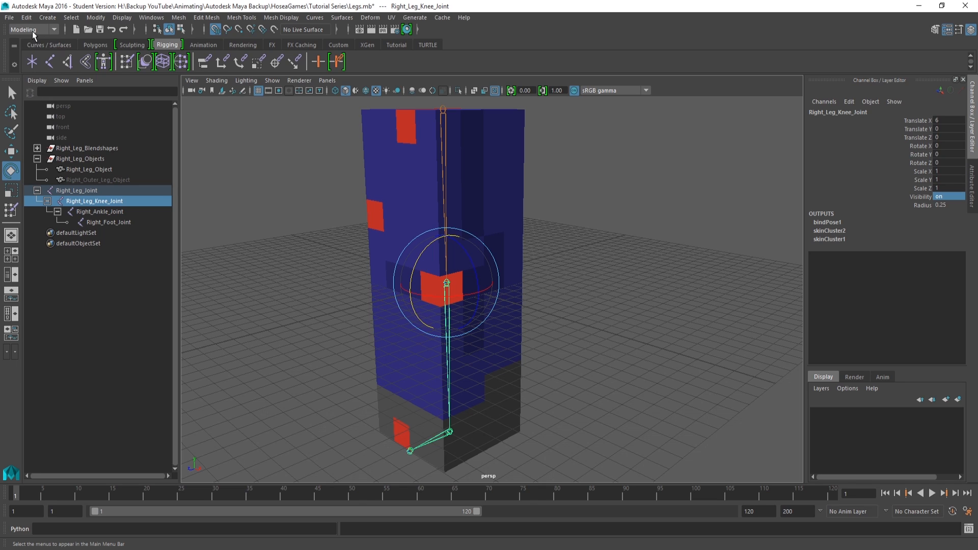
{"action": "left_click", "coordinate": [32, 31]}
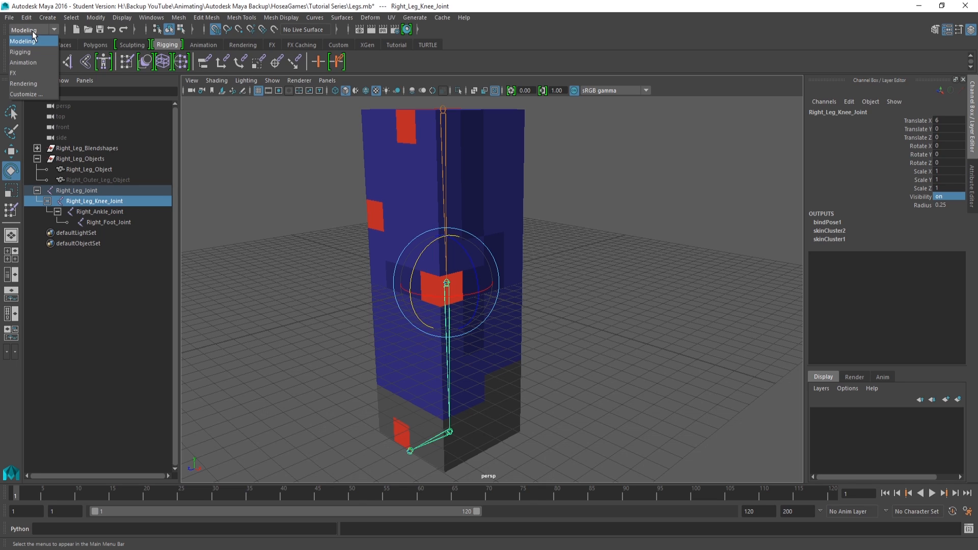
{"action": "left_click", "coordinate": [32, 62]}
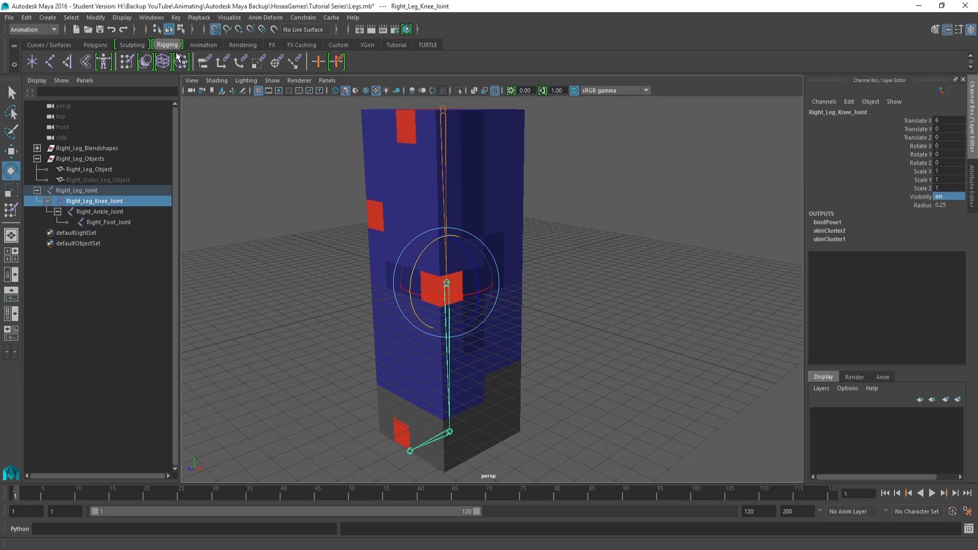
{"action": "left_click", "coordinate": [176, 18]}
{"action": "mouse_move", "coordinate": [227, 108]}
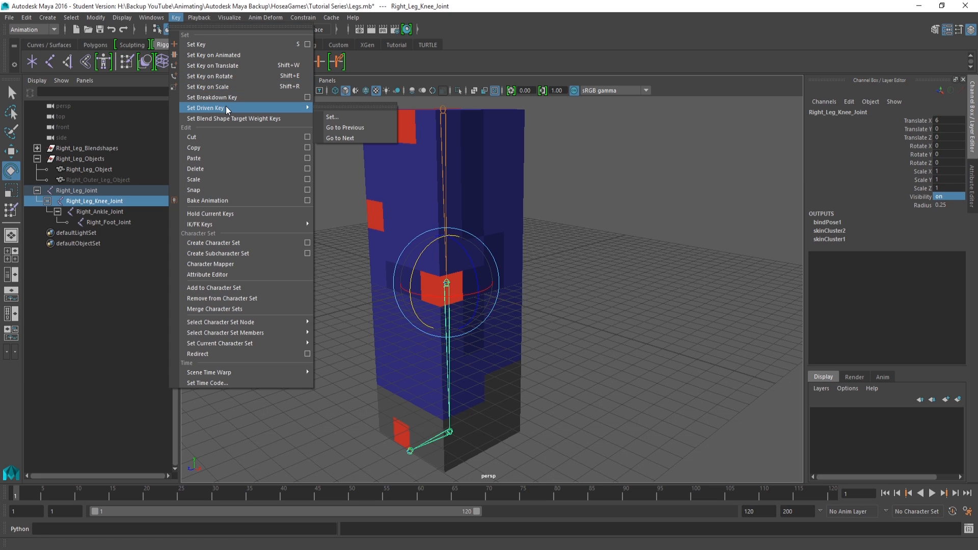
{"action": "left_click", "coordinate": [334, 116]}
{"action": "left_click_drag", "start_coordinate": [305, 85], "coordinate": [184, 68]}
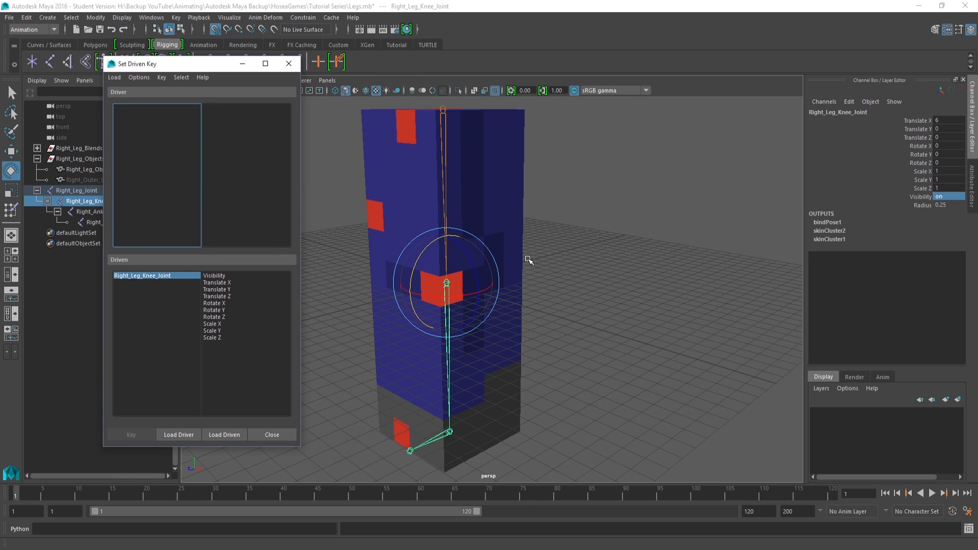
{"action": "left_click", "coordinate": [446, 284]}
{"action": "left_click", "coordinate": [446, 283]}
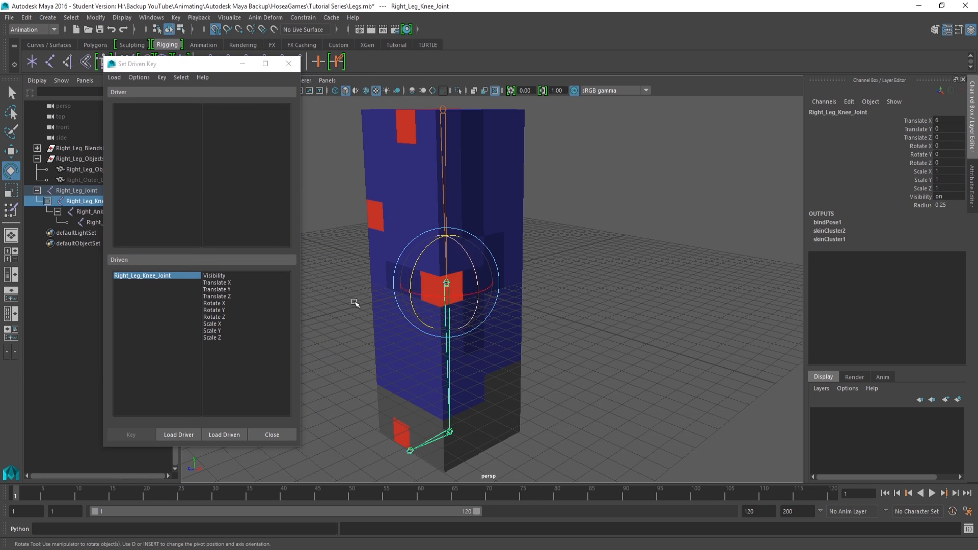
- Load Right_Leg_Knee_Joint as the driver and minimize the Set Driven Key window
{"action": "left_click", "coordinate": [179, 435]}
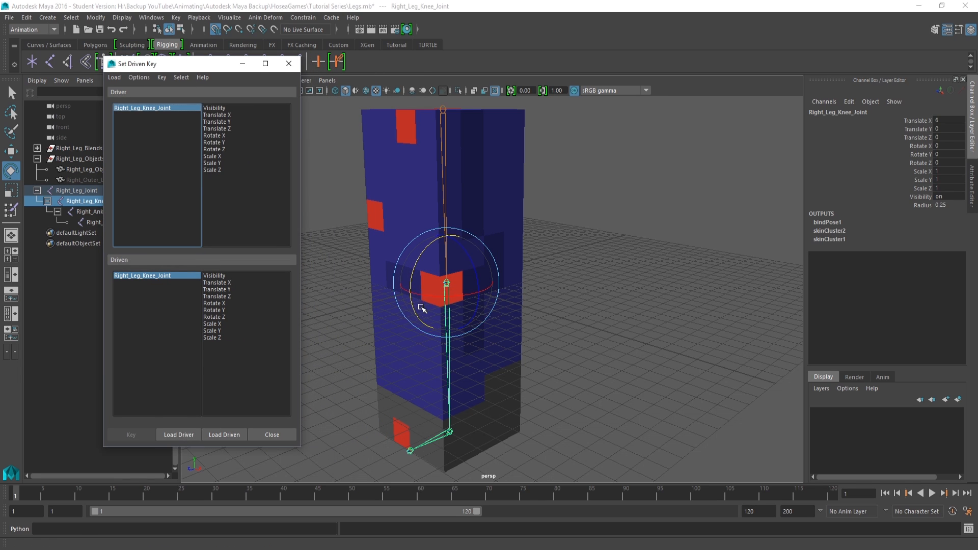
{"action": "middle_click_drag", "start_coordinate": [431, 315], "coordinate": [447, 318], "text": "alt"}
{"action": "left_click_drag", "start_coordinate": [446, 318], "coordinate": [401, 337], "text": "alt"}
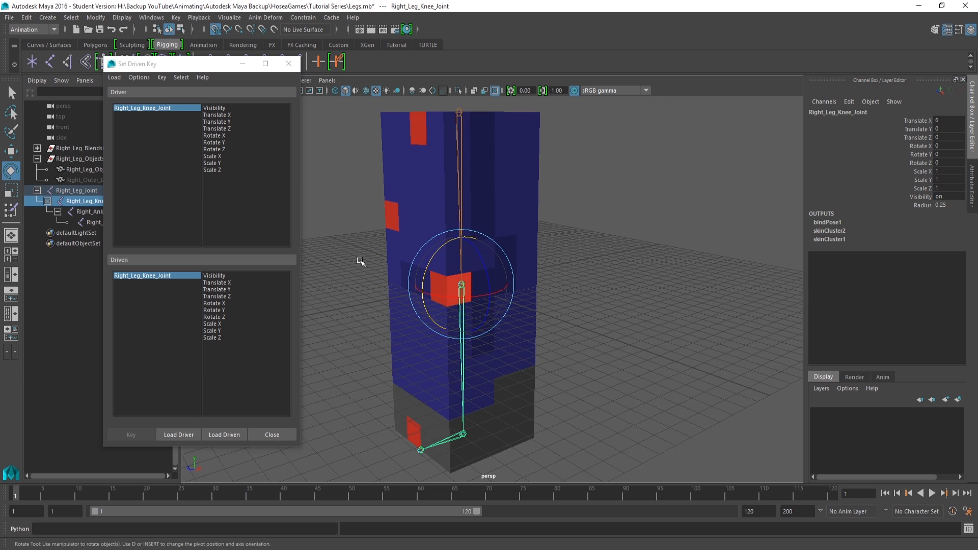
{"action": "left_click", "coordinate": [243, 63]}
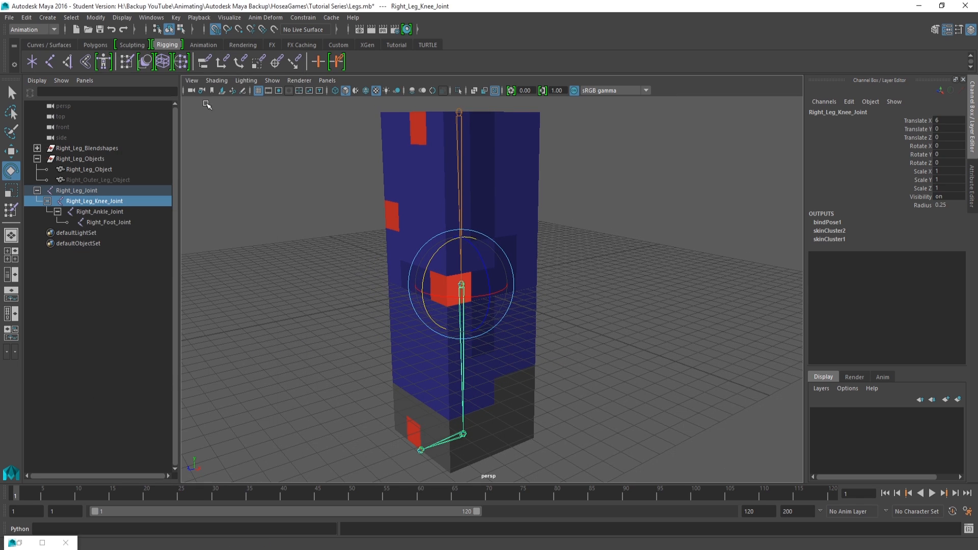
- Select the hidden Right_Outer_Leg_Object and set its Visibility to on
{"action": "left_click", "coordinate": [78, 179]}
{"action": "type", "text": "1"}
{"action": "key", "text": "Return"}
{"action": "left_click_drag", "start_coordinate": [538, 179], "coordinate": [455, 227], "text": "alt"}
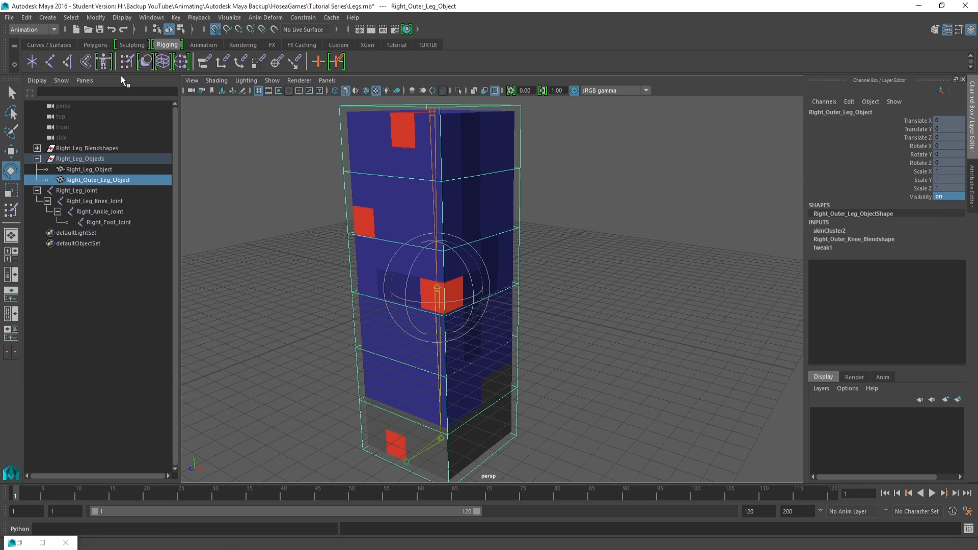
- Paint the entire outer leg object with a Right_Leg_Joint skin weight of 1 using Replace
{"action": "double_click", "coordinate": [130, 62]}
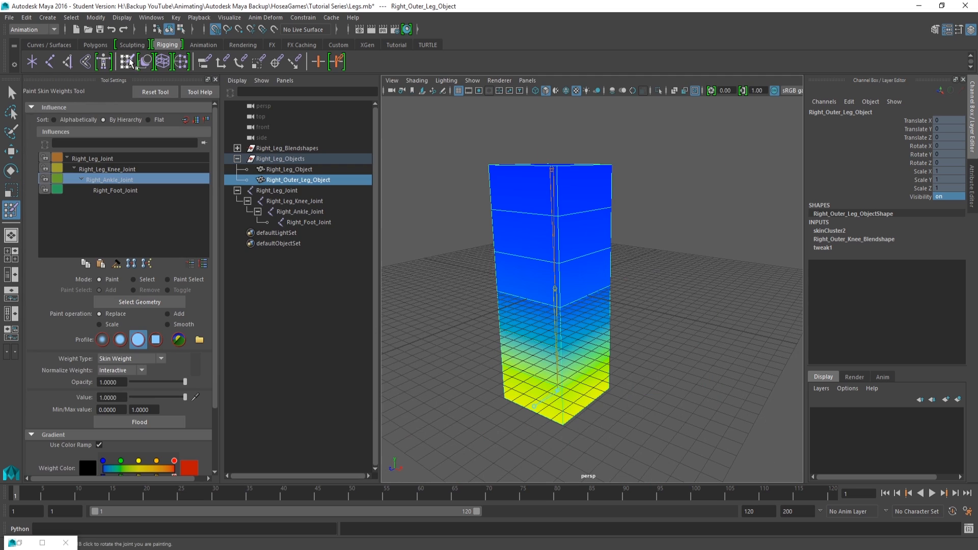
{"action": "left_click", "coordinate": [102, 159]}
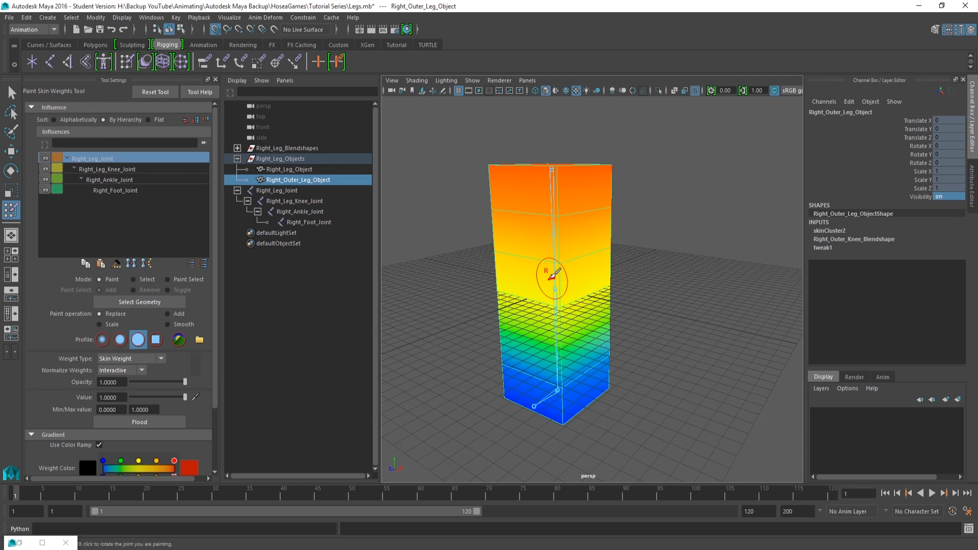
{"action": "key", "text": "b"}
{"action": "mouse_move", "coordinate": [538, 266]}
{"action": "left_mouse_down"}
{"action": "mouse_move", "coordinate": [577, 227]}
{"action": "mouse_move", "coordinate": [520, 379]}
{"action": "left_mouse_up"}
{"action": "left_click_drag", "start_coordinate": [569, 292], "coordinate": [497, 291], "text": "alt"}
{"action": "mouse_move", "coordinate": [585, 172]}
{"action": "left_mouse_down"}
{"action": "mouse_move", "coordinate": [609, 367]}
{"action": "mouse_move", "coordinate": [646, 139]}
{"action": "left_mouse_up"}
{"action": "mouse_move", "coordinate": [653, 293]}
{"action": "left_mouse_down", "text": "alt"}
{"action": "mouse_move", "coordinate": [643, 324]}
{"action": "mouse_move", "coordinate": [712, 310]}
{"action": "left_mouse_up", "text": "alt"}
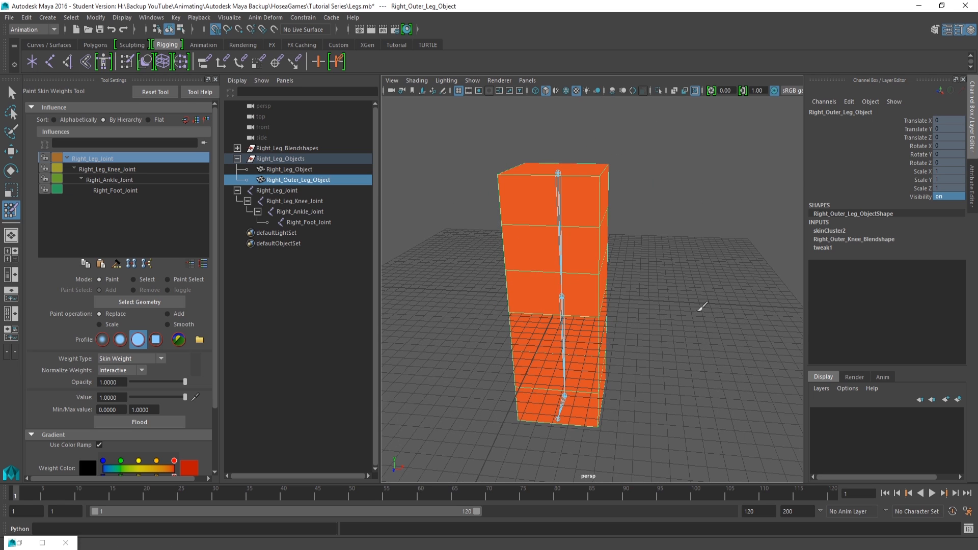
{"action": "left_click_drag", "start_coordinate": [550, 290], "coordinate": [529, 285], "text": "alt"}
- Paint Right_Leg_Knee_Joint skin weights of 1 around the outer leg below the knee
{"action": "left_click", "coordinate": [124, 171]}
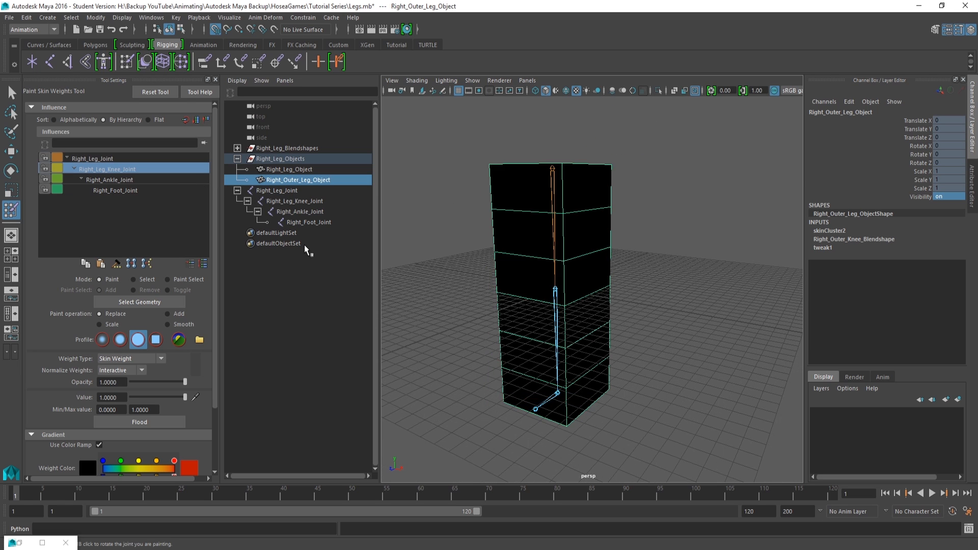
{"action": "mouse_move", "coordinate": [524, 338]}
{"action": "left_mouse_down"}
{"action": "mouse_move", "coordinate": [614, 359]}
{"action": "mouse_move", "coordinate": [469, 386]}
{"action": "left_mouse_up"}
{"action": "left_click_drag", "start_coordinate": [574, 365], "coordinate": [726, 368], "text": "alt"}
{"action": "left_click_drag", "start_coordinate": [619, 278], "coordinate": [628, 476]}
- Paint Right_Ankle_Joint skin weights of 1 around the outer leg's foot end and leave the paint tool
{"action": "left_click_drag", "start_coordinate": [627, 308], "coordinate": [502, 285], "text": "alt"}
{"action": "scroll", "coordinate": [528, 372], "scroll_direction": "up", "scroll_amount": 5}
{"action": "middle_click_drag", "start_coordinate": [530, 380], "coordinate": [594, 254], "text": "alt"}
{"action": "left_click", "coordinate": [118, 180]}
{"action": "mouse_move", "coordinate": [576, 327]}
{"action": "left_mouse_down", "text": "alt"}
{"action": "mouse_move", "coordinate": [592, 332]}
{"action": "mouse_move", "coordinate": [538, 335]}
{"action": "left_mouse_up", "text": "alt"}
{"action": "key", "text": "b"}
{"action": "mouse_move", "coordinate": [484, 372]}
{"action": "left_mouse_down"}
{"action": "mouse_move", "coordinate": [662, 373]}
{"action": "mouse_move", "coordinate": [680, 342]}
{"action": "left_mouse_up"}
{"action": "mouse_move", "coordinate": [553, 366]}
{"action": "left_mouse_down", "text": "alt"}
{"action": "mouse_move", "coordinate": [652, 366]}
{"action": "mouse_move", "coordinate": [484, 384]}
{"action": "left_mouse_up", "text": "alt"}
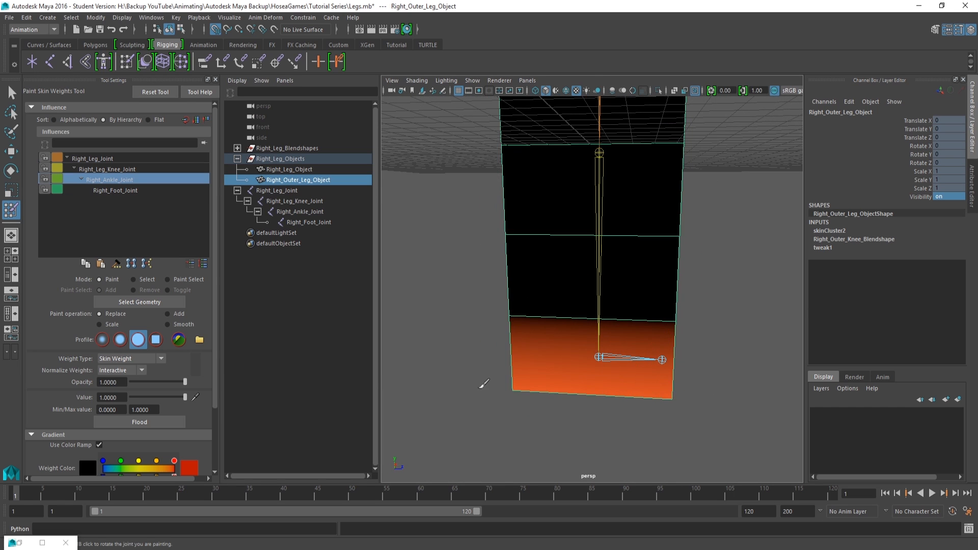
{"action": "scroll", "coordinate": [563, 370], "scroll_direction": "down", "scroll_amount": 6}
{"action": "left_click_drag", "start_coordinate": [627, 286], "coordinate": [585, 302], "text": "alt"}
{"action": "scroll", "coordinate": [583, 302], "scroll_direction": "up", "scroll_amount": 3}
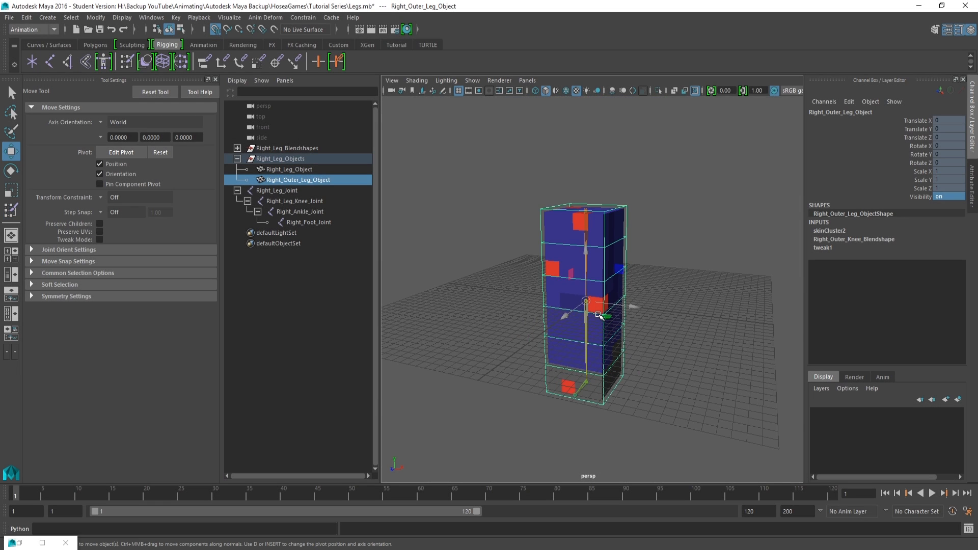
{"action": "left_click_drag", "start_coordinate": [600, 316], "coordinate": [596, 313], "text": "alt"}
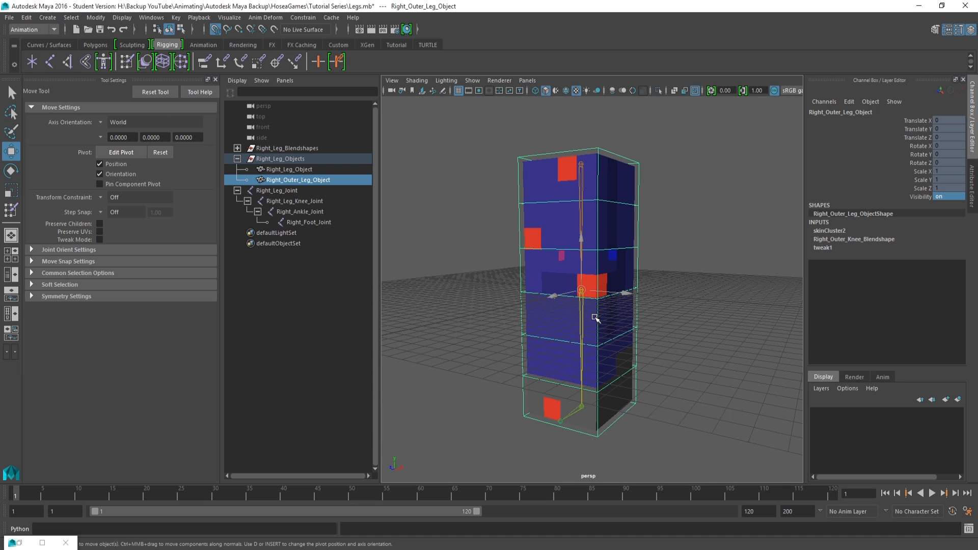
- Restore the Set Driven Key window and load both leg objects together with their knee blendshape nodes as driven
{"action": "left_click", "coordinate": [42, 543]}
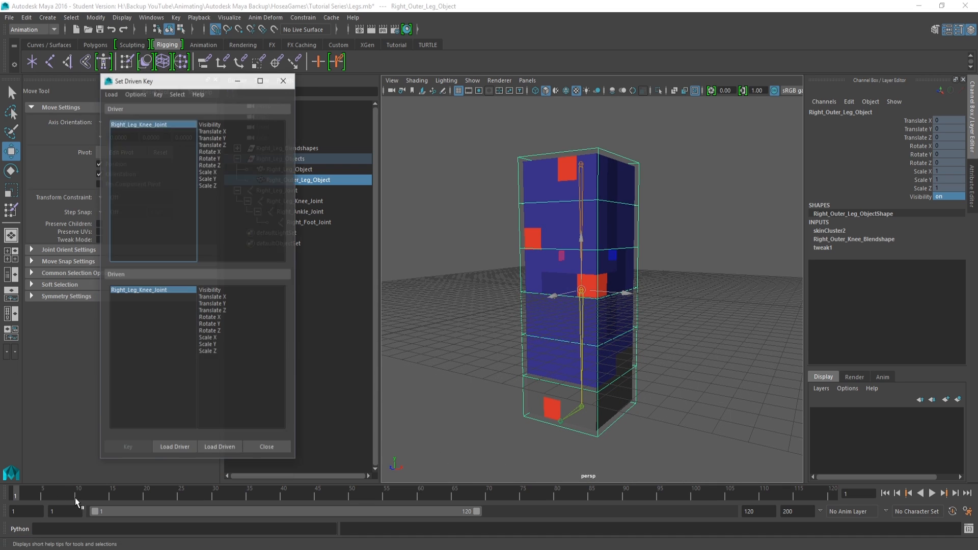
{"action": "left_click_drag", "start_coordinate": [628, 251], "coordinate": [710, 231]}
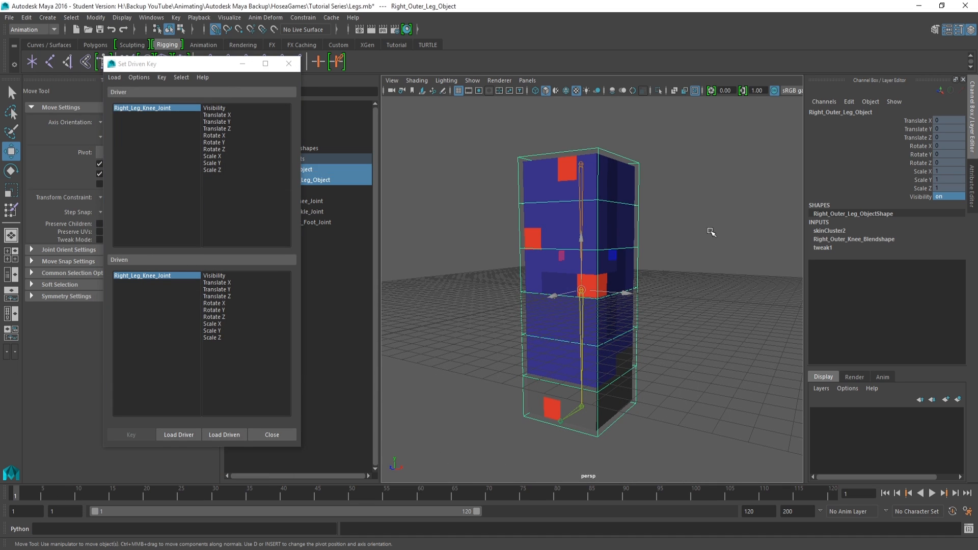
{"action": "left_click", "coordinate": [622, 214]}
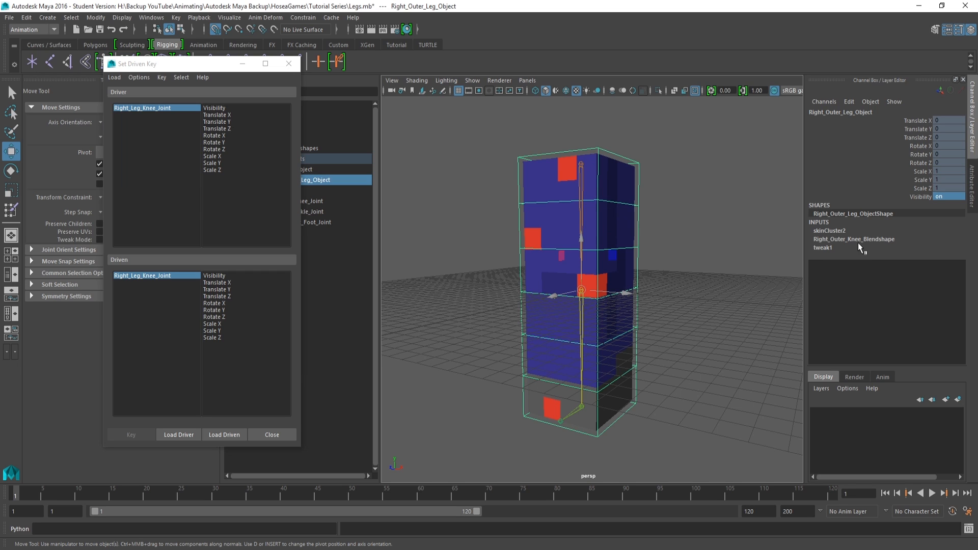
{"action": "left_click", "coordinate": [838, 240]}
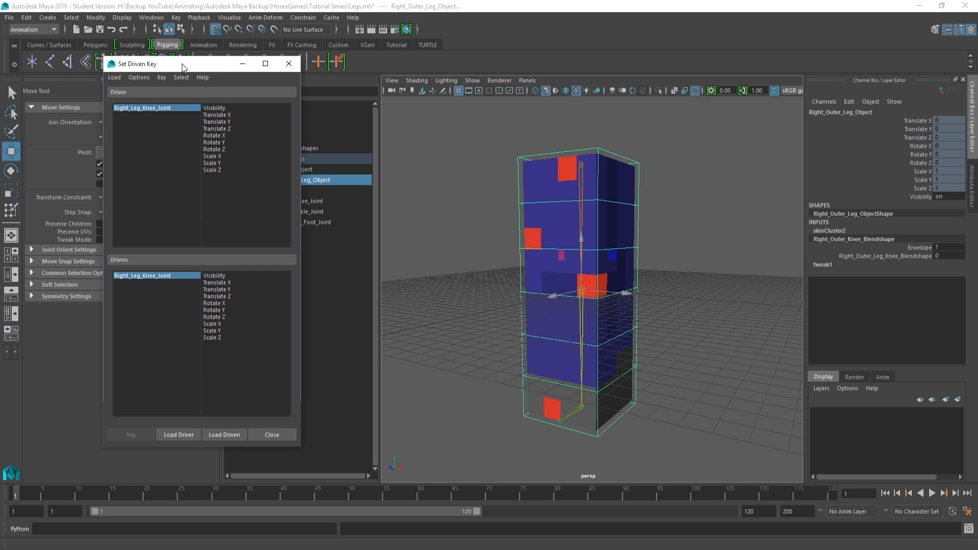
{"action": "left_click_drag", "start_coordinate": [182, 64], "coordinate": [100, 68]}
{"action": "left_click", "coordinate": [289, 170], "text": "ctrl"}
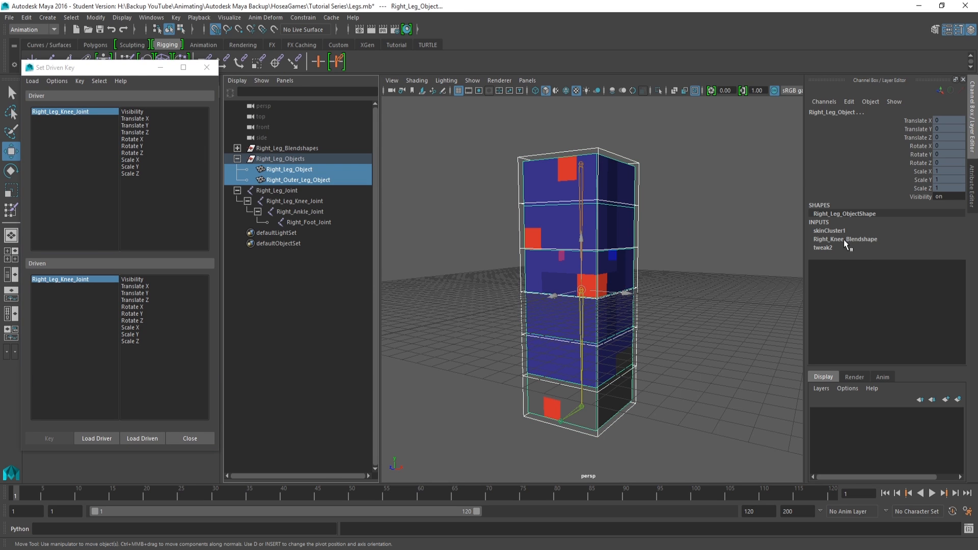
{"action": "left_click", "coordinate": [848, 239]}
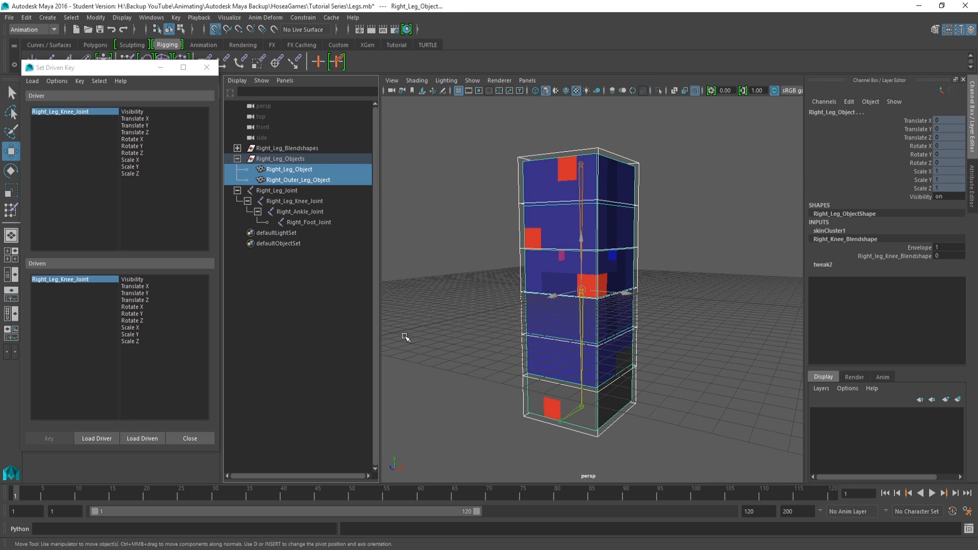
{"action": "left_click", "coordinate": [142, 437]}
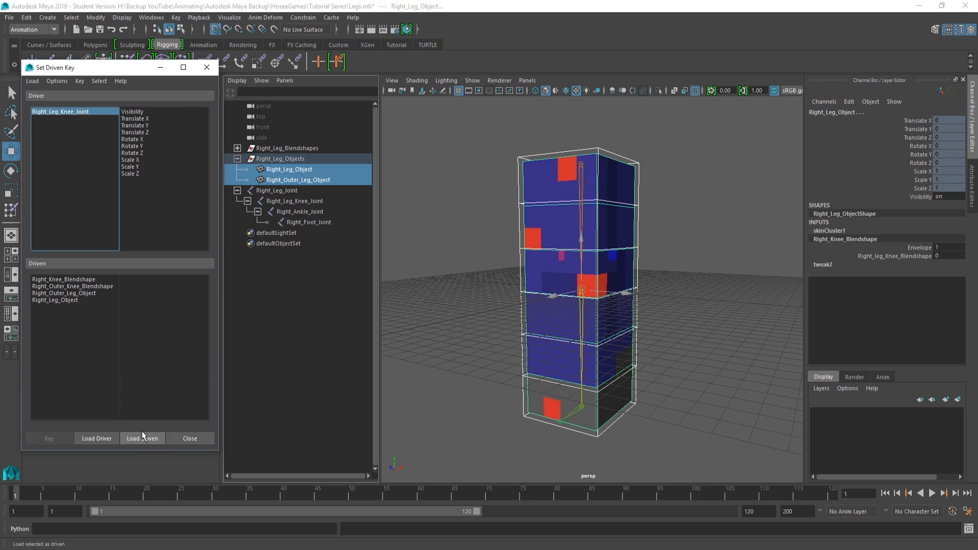
- Compare the attributes of the driven entries, finishing with Right_Knee_Blendshape selected
{"action": "left_click", "coordinate": [86, 280]}
{"action": "left_click", "coordinate": [87, 286]}
{"action": "left_click", "coordinate": [88, 281]}
{"action": "left_click", "coordinate": [88, 293]}
{"action": "left_click", "coordinate": [87, 286]}
{"action": "left_click", "coordinate": [88, 280]}
{"action": "left_click", "coordinate": [89, 286]}
{"action": "left_click", "coordinate": [93, 280]}
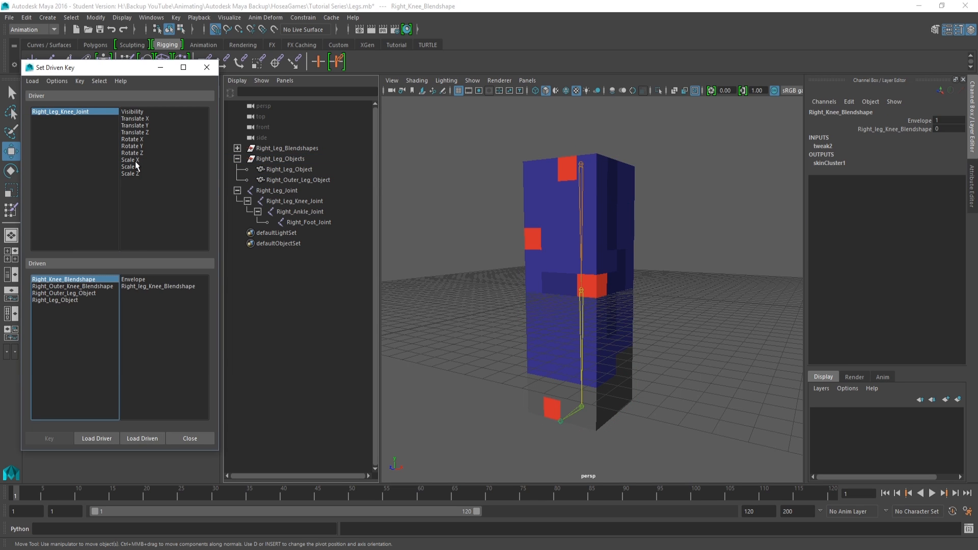
- Select Right_Leg_Knee_Joint in the view and bend it about 90 degrees around Y
{"action": "left_click_drag", "start_coordinate": [601, 299], "coordinate": [441, 300], "text": "alt"}
{"action": "left_click", "coordinate": [564, 287]}
{"action": "scroll", "coordinate": [555, 317], "scroll_direction": "up", "scroll_amount": 3}
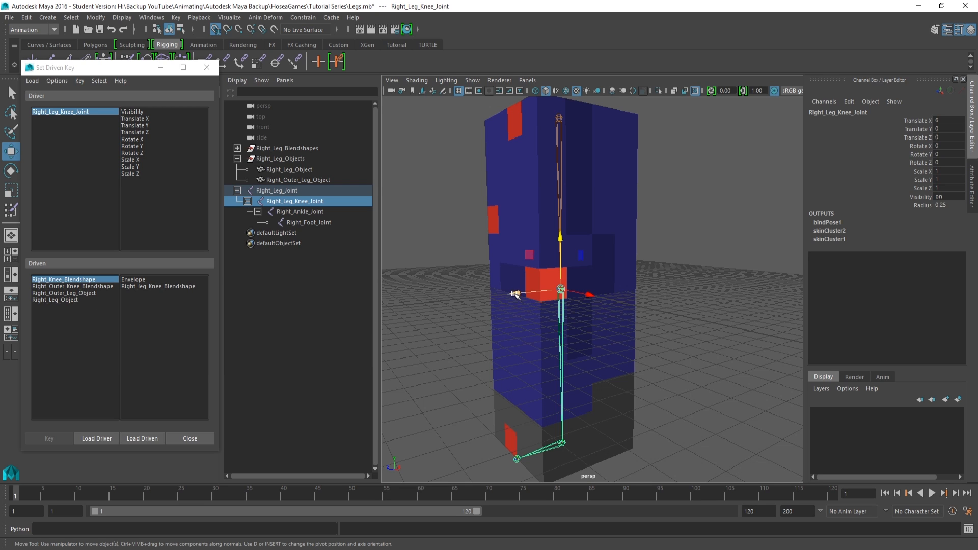
{"action": "key", "text": "e"}
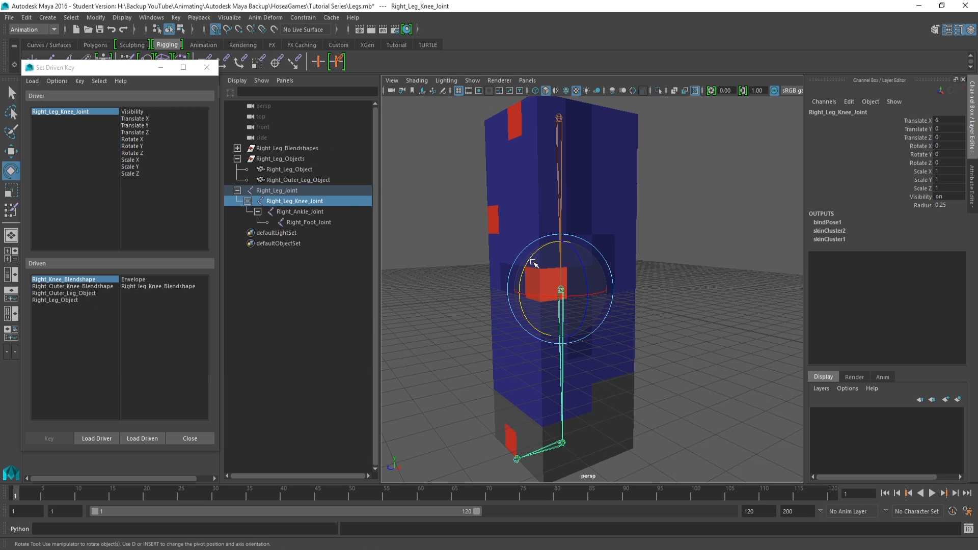
{"action": "left_click_drag", "start_coordinate": [524, 283], "coordinate": [522, 338]}
{"action": "key", "text": "ctrl+z"}
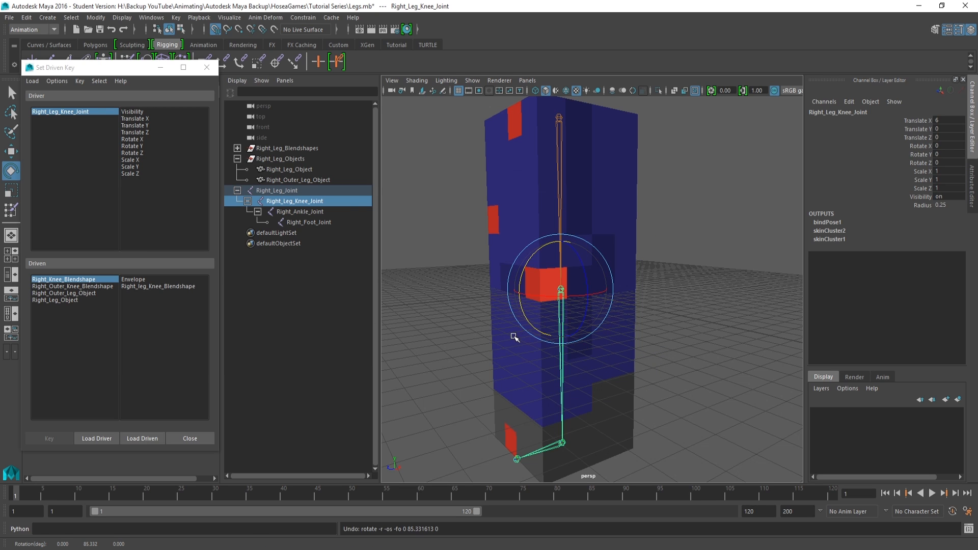
{"action": "left_click_drag", "start_coordinate": [525, 288], "coordinate": [522, 340]}
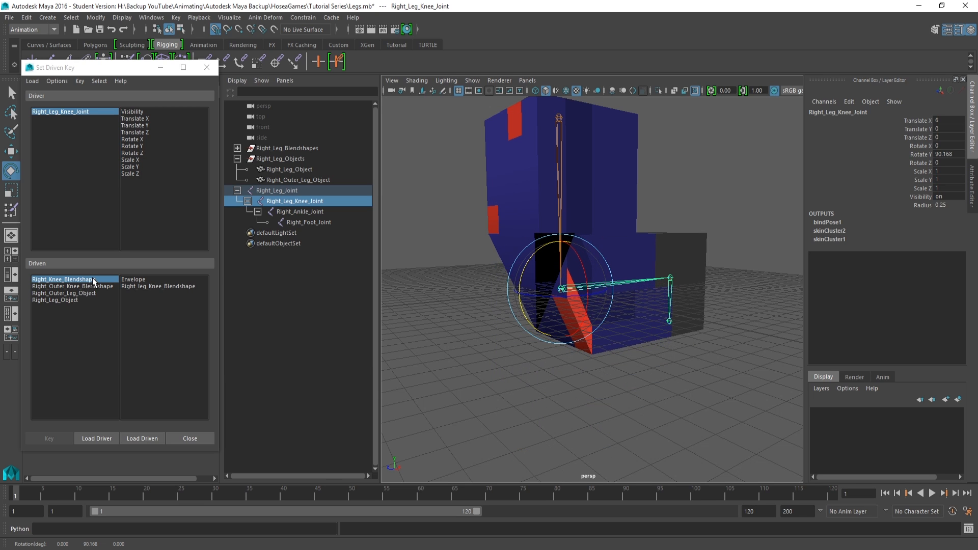
- Try values of 1 and -1 for Right_leg_Knee_Blendshape on the bent knee
{"action": "left_click", "coordinate": [93, 279]}
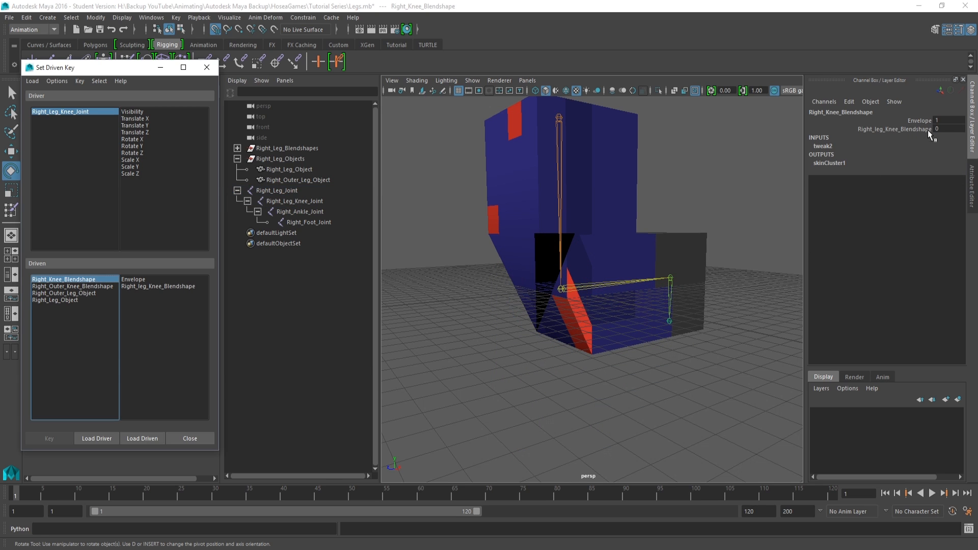
{"action": "double_click", "coordinate": [944, 129]}
{"action": "type", "text": "1"}
{"action": "key", "text": "Return"}
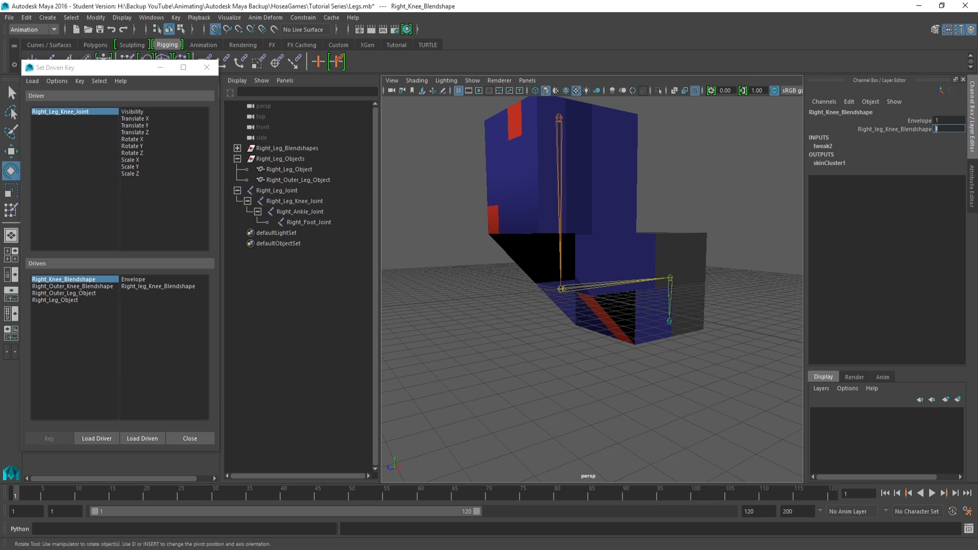
{"action": "type", "text": "1"}
{"action": "key", "text": "Return"}
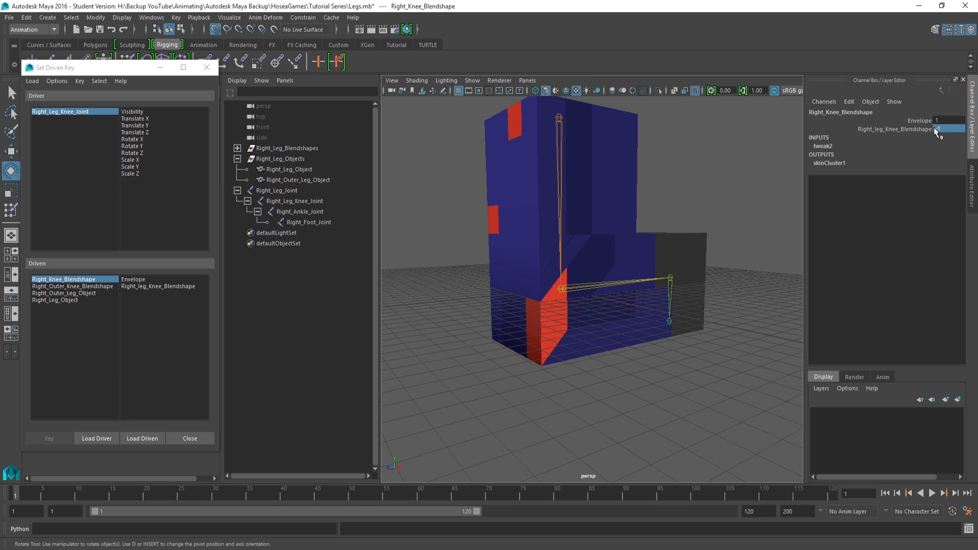
- Inspect the bent knee from another angle and undo the blendshape changes and the joint rotation
{"action": "left_click_drag", "start_coordinate": [524, 319], "coordinate": [561, 332], "text": "alt"}
{"action": "key", "text": "ctrl+z"}
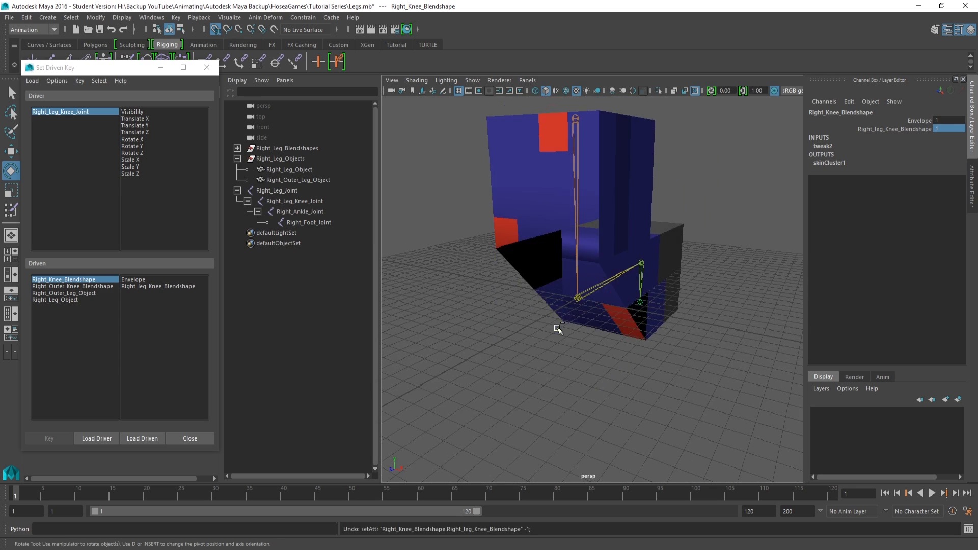
{"action": "key", "text": "ctrl+z"}
{"action": "key", "text": "ctrl+z"}
{"action": "key", "text": "ctrl+z"}
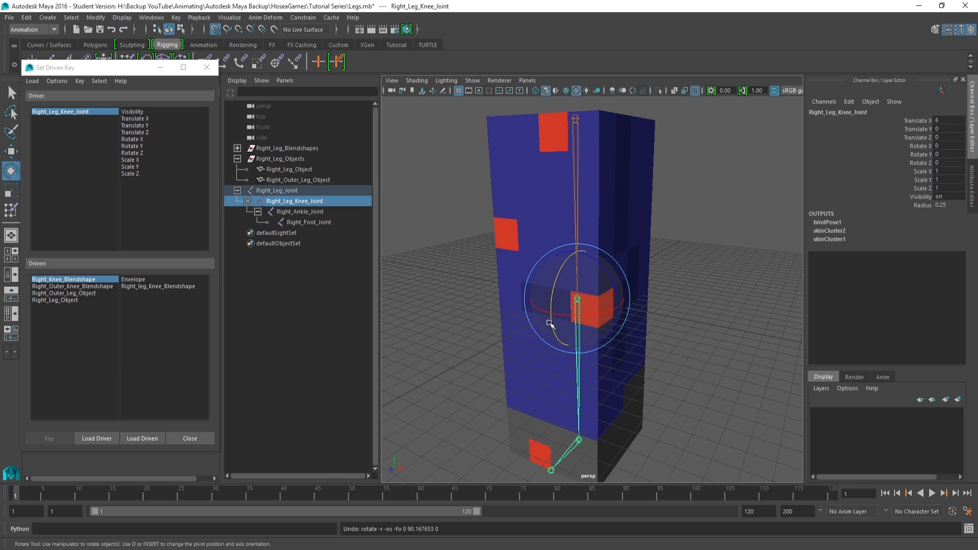
- Test-rotate Right_Leg_Knee_Joint about 82 degrees to identify its bending axis and undo the rotation
{"action": "middle_click_drag", "start_coordinate": [539, 279], "coordinate": [526, 278], "text": "alt"}
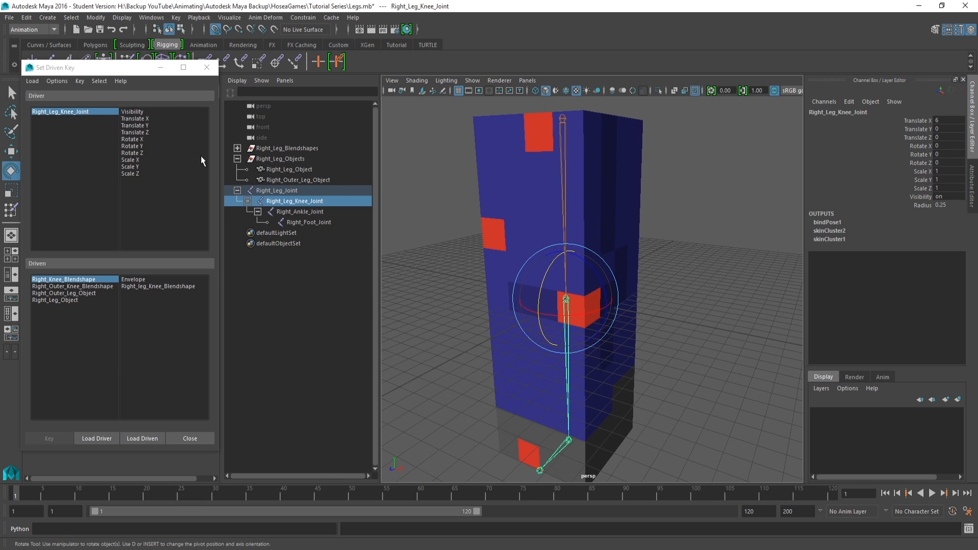
{"action": "left_click_drag", "start_coordinate": [543, 278], "coordinate": [534, 343]}
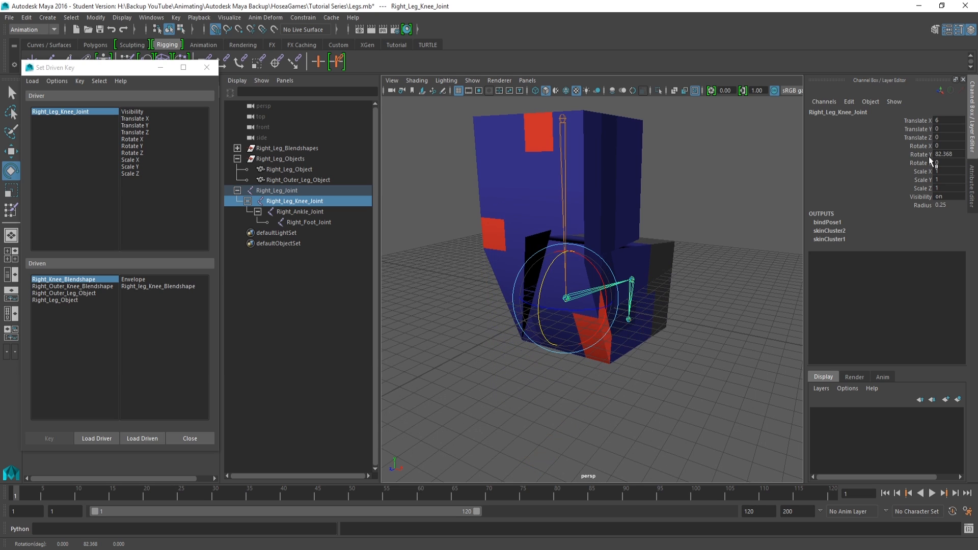
{"action": "key", "text": "ctrl+z"}
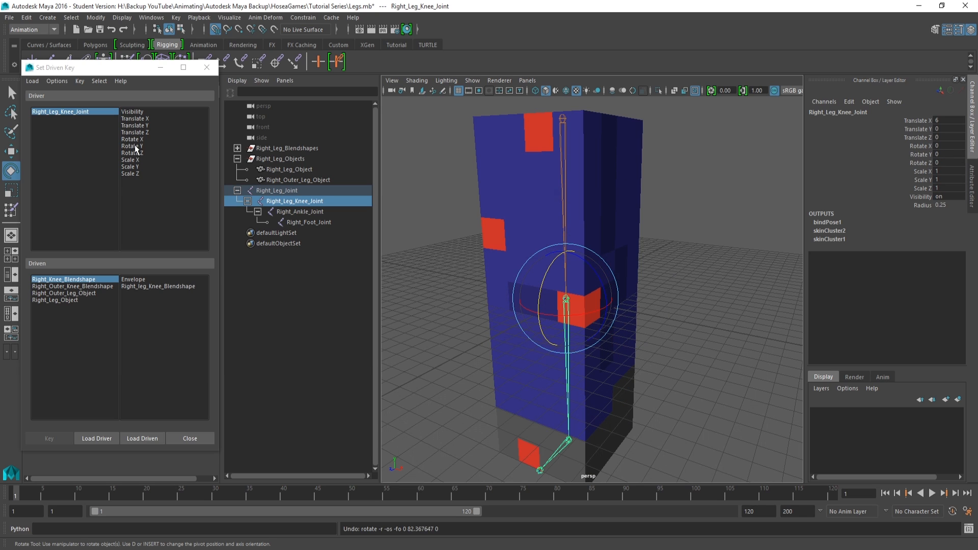
- Key Right_leg_Knee_Blendshape at 0 with the knee joint's Rotate Y at 0 as the driver
{"action": "left_click", "coordinate": [134, 146]}
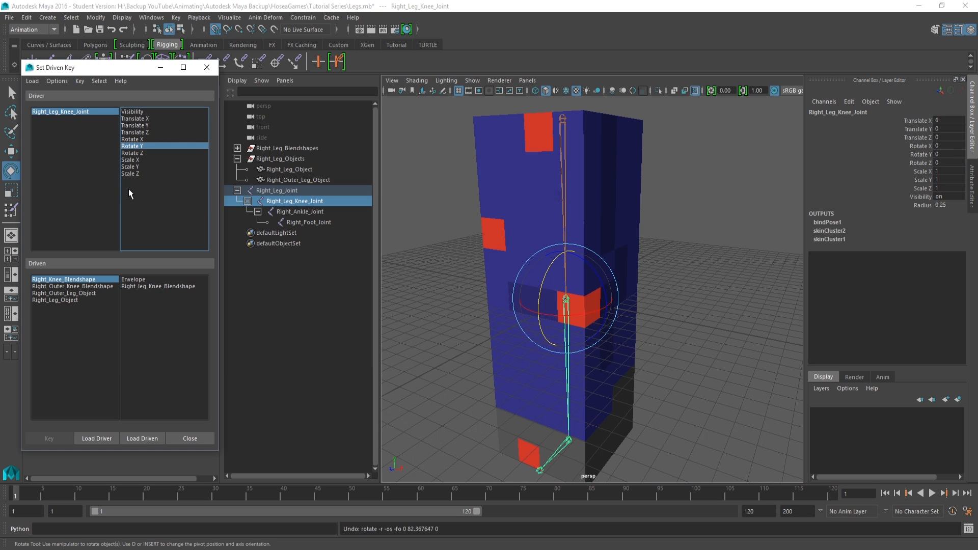
{"action": "left_click", "coordinate": [147, 286]}
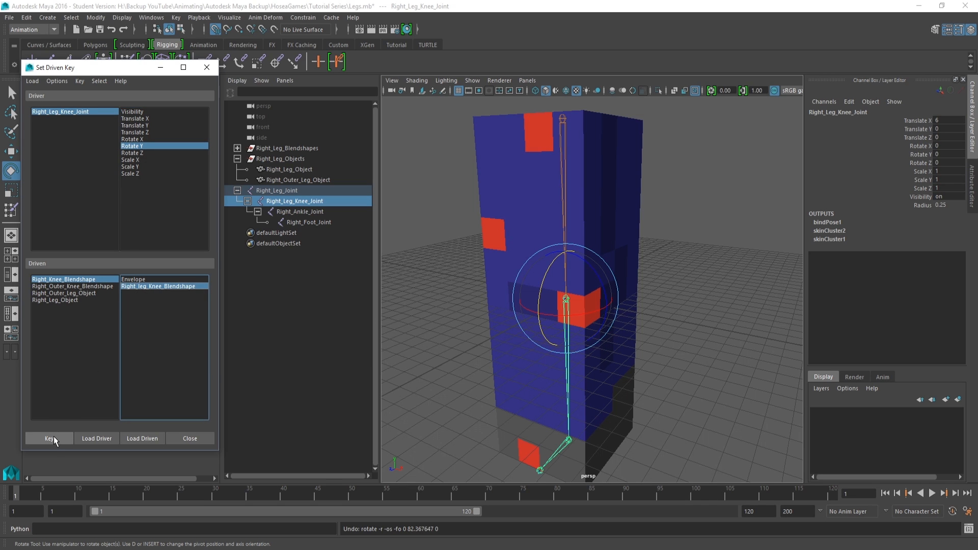
{"action": "left_click", "coordinate": [54, 437]}
- Key Right_Outer_Leg_Knee_Blendshape at 0 with the knee joint's Rotate Y at 0 as the driver
{"action": "left_click", "coordinate": [69, 286]}
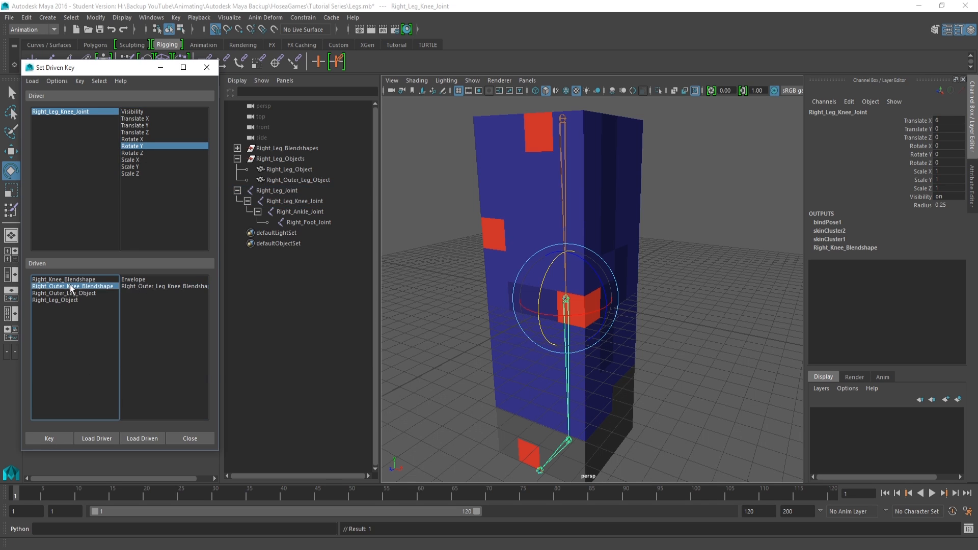
{"action": "left_click", "coordinate": [135, 286]}
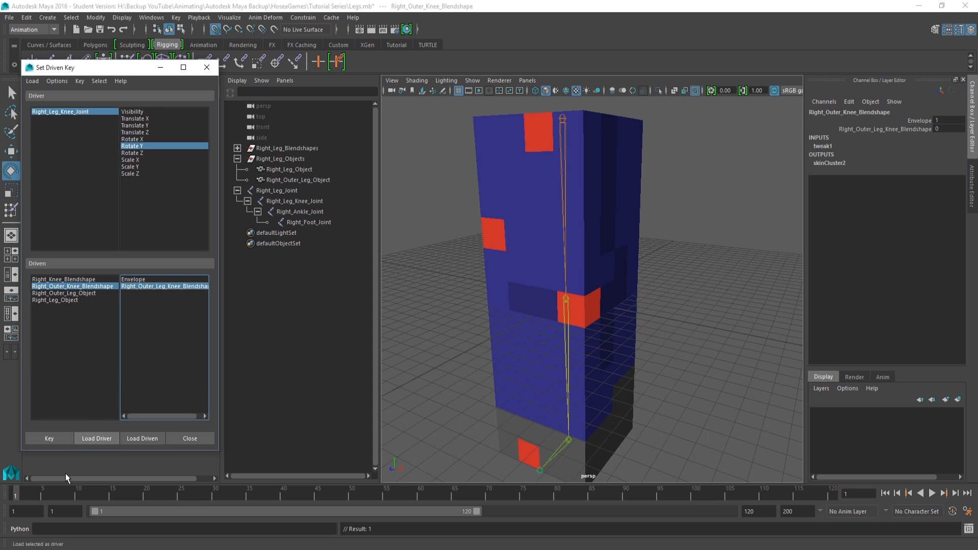
{"action": "left_click", "coordinate": [53, 433]}
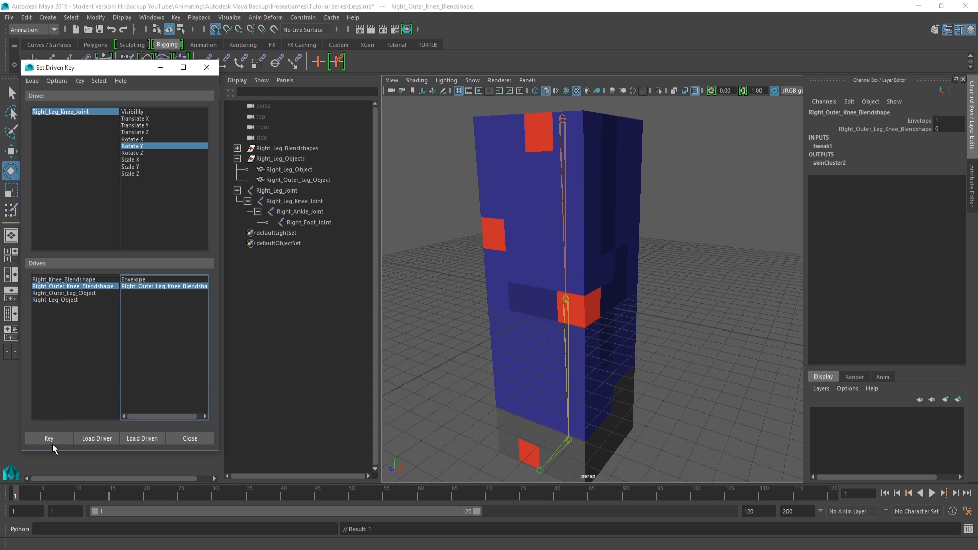
{"action": "left_click", "coordinate": [54, 440]}
- Set Right_Leg_Knee_Joint's Rotate Y to 90
{"action": "scroll", "coordinate": [560, 263], "scroll_direction": "down", "scroll_amount": 3}
{"action": "left_click", "coordinate": [69, 113]}
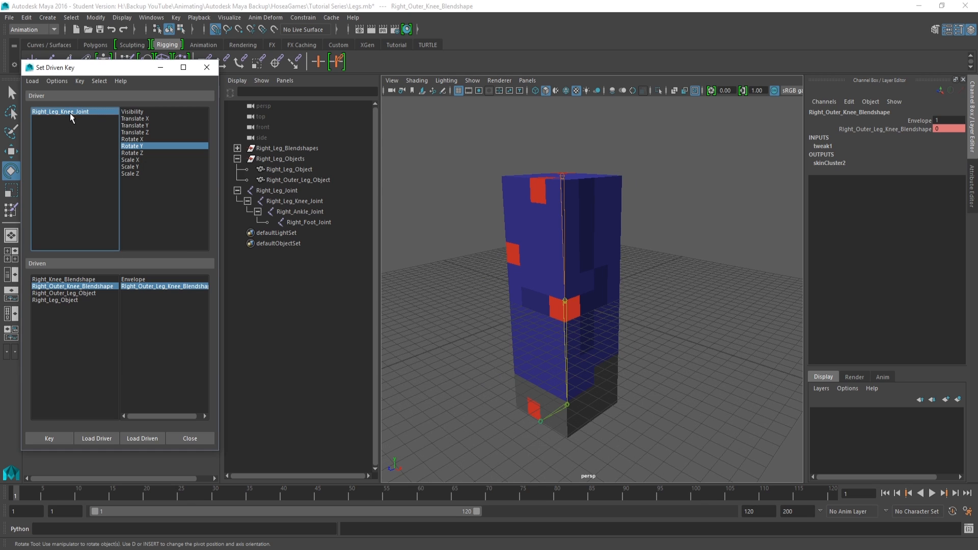
{"action": "double_click", "coordinate": [942, 154]}
{"action": "type", "text": "90"}
{"action": "key", "text": "Return"}
{"action": "scroll", "coordinate": [580, 287], "scroll_direction": "up", "scroll_amount": 3}
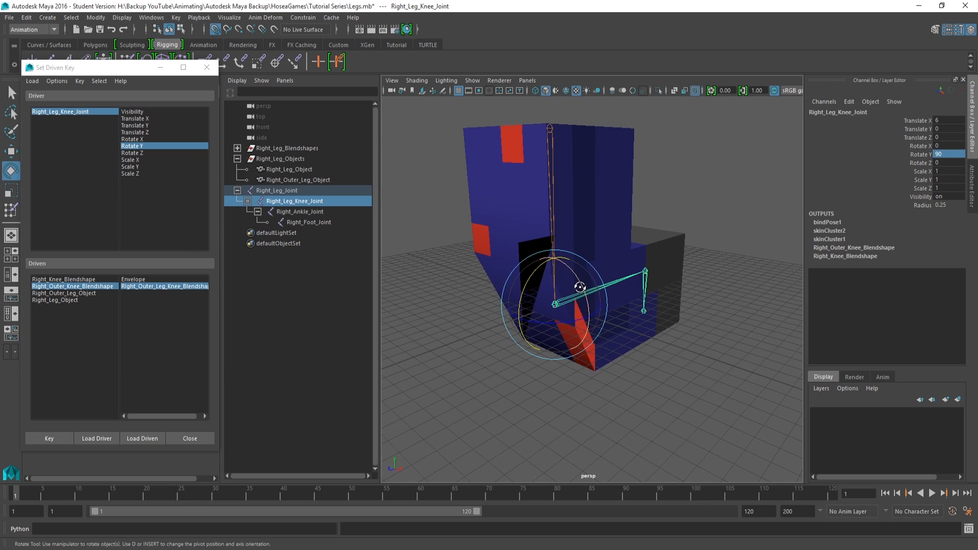
{"action": "scroll", "coordinate": [580, 287], "scroll_direction": "up", "scroll_amount": 1}
- Set Right_leg_Knee_Blendshape to -1 and key it against the knee joint's Rotate Y of 90
{"action": "left_click", "coordinate": [76, 281]}
{"action": "left_click", "coordinate": [176, 286]}
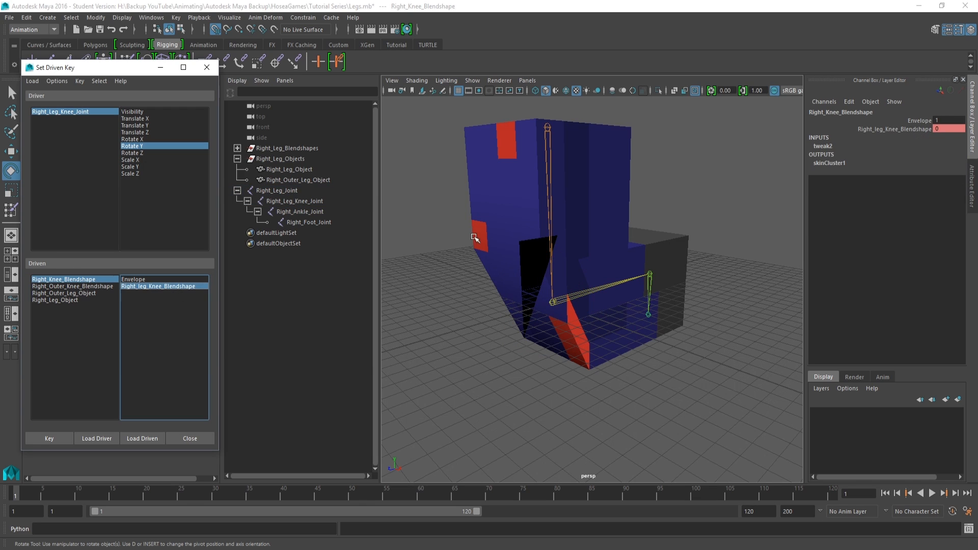
{"action": "double_click", "coordinate": [951, 130]}
{"action": "type", "text": "-1"}
{"action": "key", "text": "Return"}
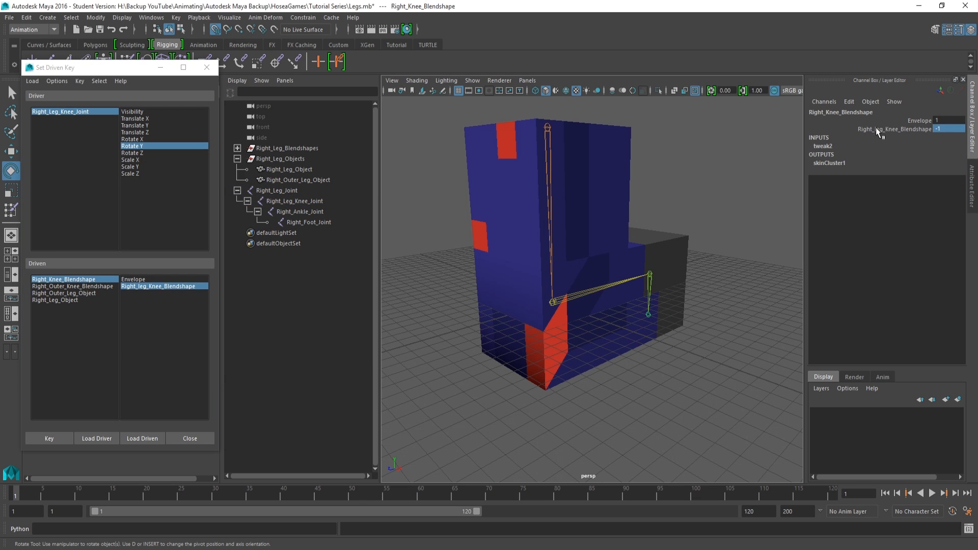
{"action": "left_click", "coordinate": [60, 433]}
- Set Right_Outer_Leg_Knee_Blendshape to -1 and key it against the knee joint's Rotate Y of 90
{"action": "left_click", "coordinate": [102, 285]}
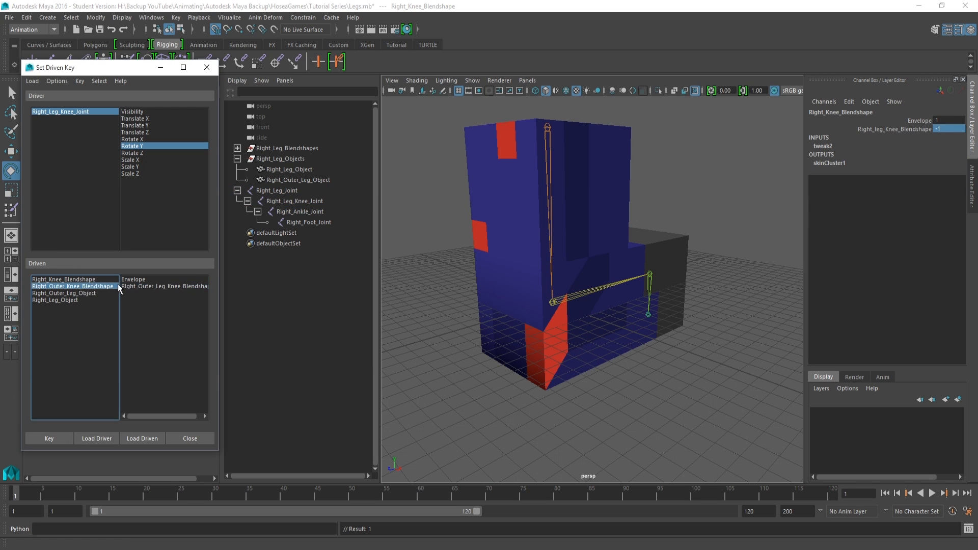
{"action": "left_click", "coordinate": [187, 286]}
{"action": "double_click", "coordinate": [945, 130]}
{"action": "type", "text": "-1"}
{"action": "key", "text": "Return"}
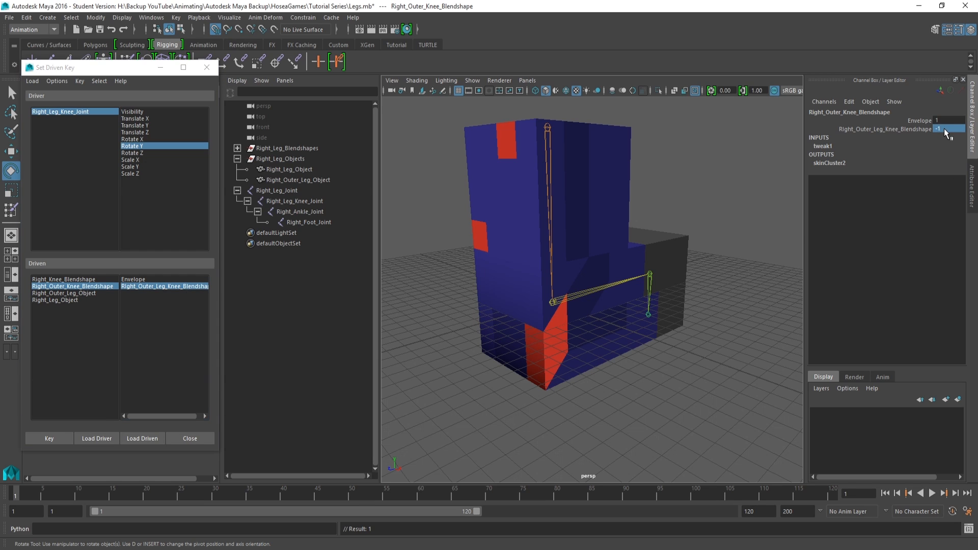
{"action": "left_click", "coordinate": [49, 438]}
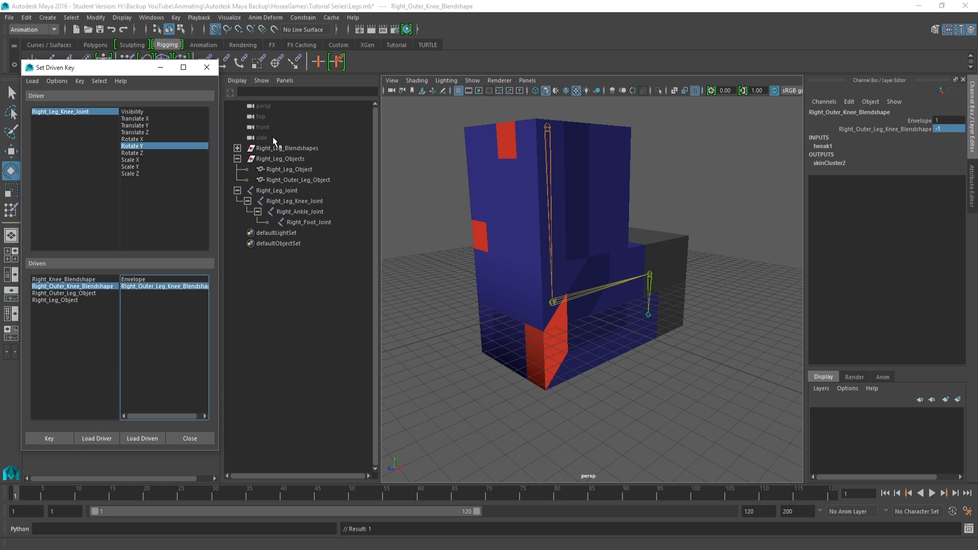
- Select Right_Leg_Object and Right_Outer_Leg_Object and harden their edges with the Modeling tools
{"action": "left_click", "coordinate": [237, 148]}
{"action": "left_click", "coordinate": [275, 191]}
{"action": "key", "text": "w"}
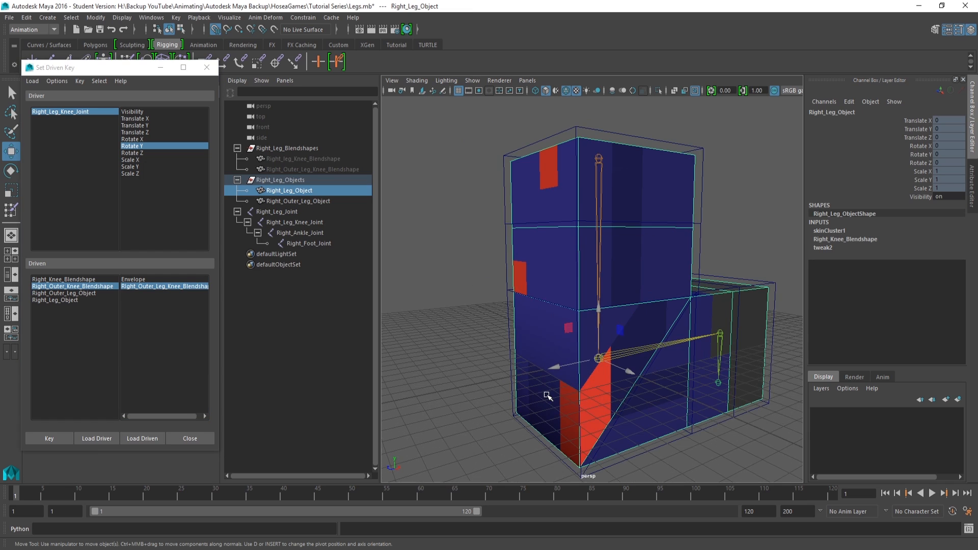
{"action": "middle_click_drag", "start_coordinate": [547, 395], "coordinate": [580, 363], "text": "alt"}
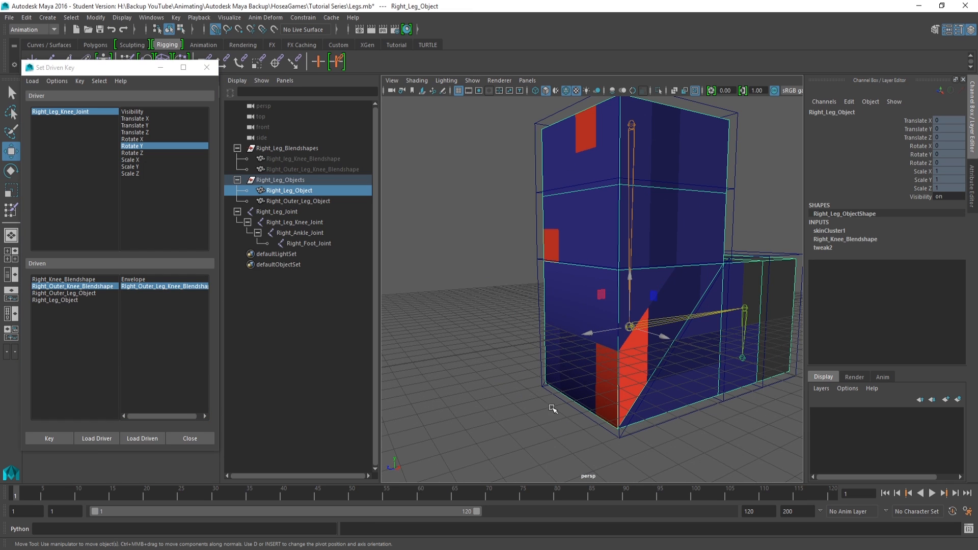
{"action": "left_click", "coordinate": [568, 90]}
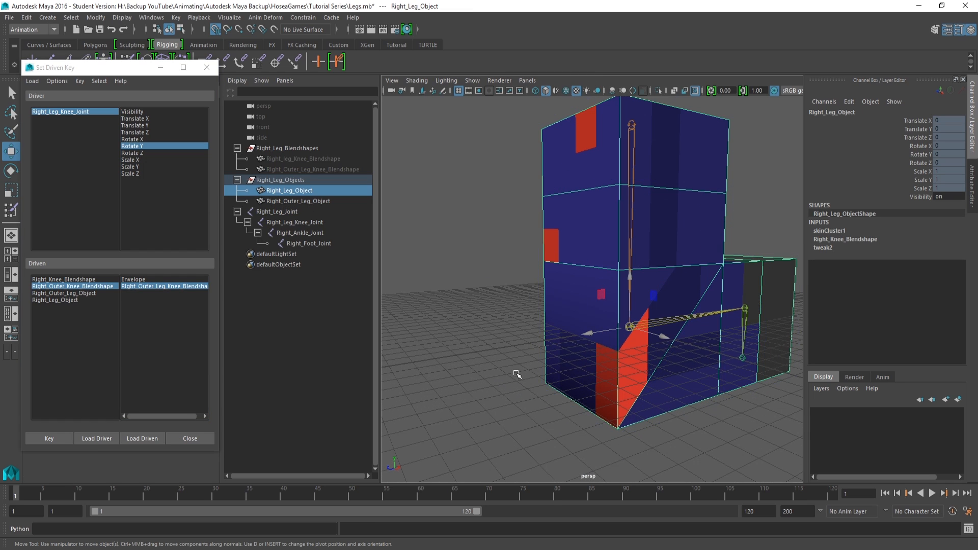
{"action": "left_click_drag", "start_coordinate": [496, 315], "coordinate": [582, 465]}
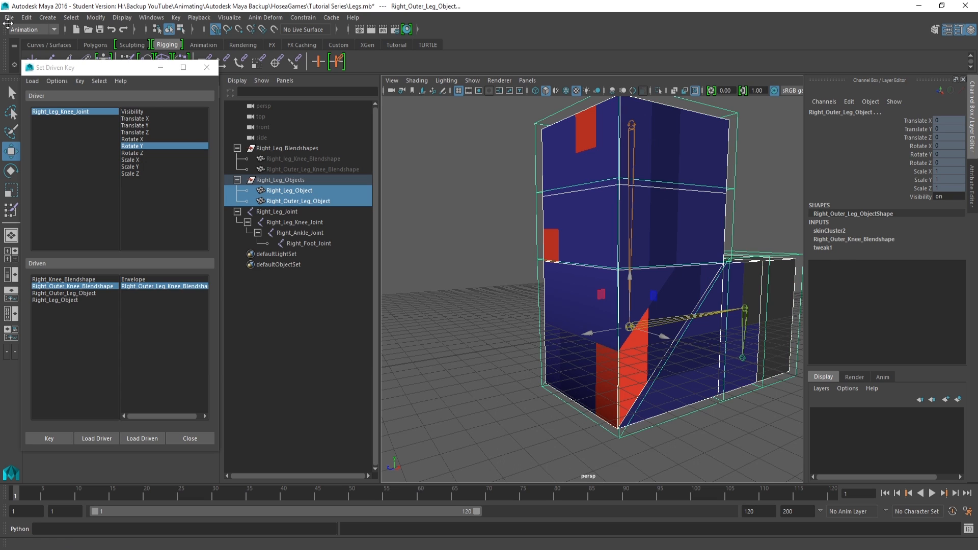
{"action": "left_click", "coordinate": [33, 29]}
{"action": "left_click", "coordinate": [31, 41]}
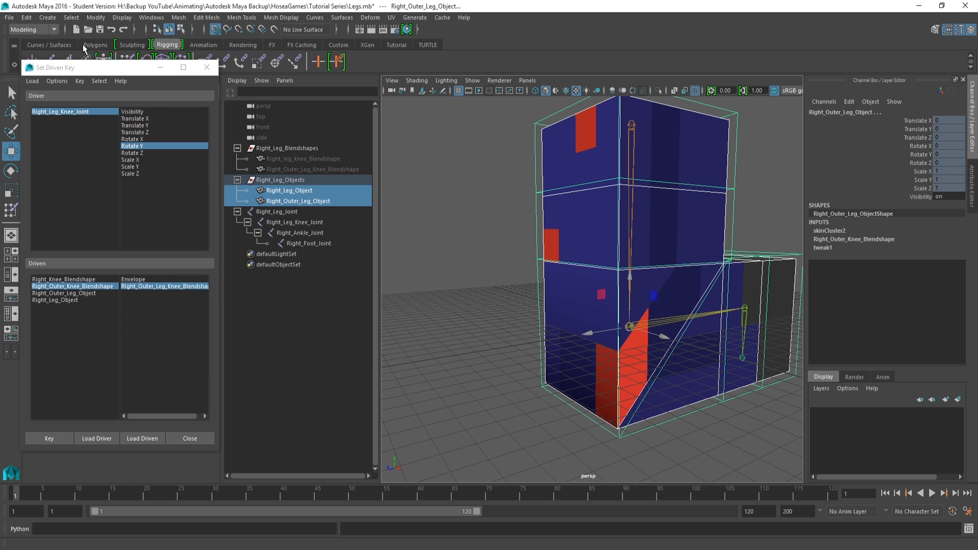
{"action": "left_click", "coordinate": [280, 18]}
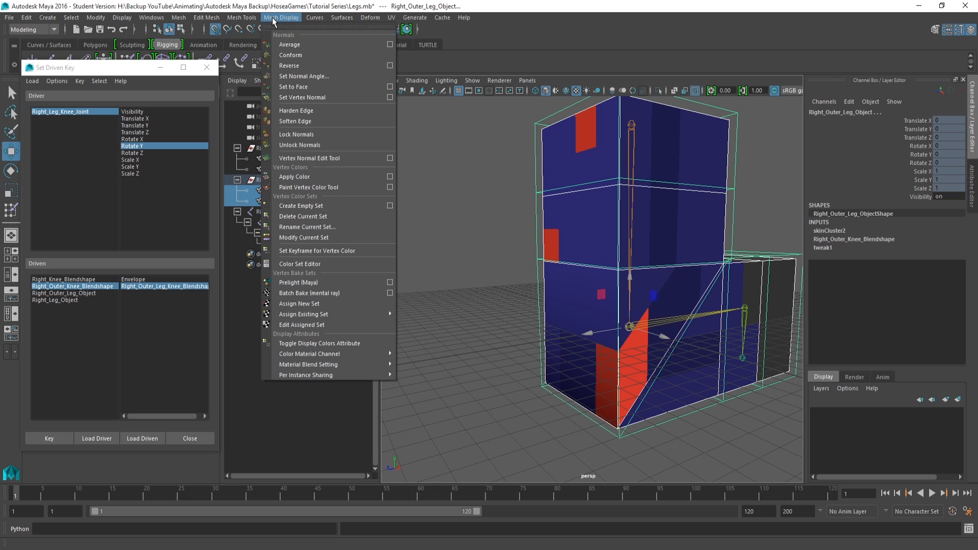
{"action": "left_click", "coordinate": [294, 111]}
{"action": "left_click", "coordinate": [473, 261]}
- Test-rotate Right_Leg_Knee_Joint about its Y axis and examine how both leg meshes deform at the knee
{"action": "scroll", "coordinate": [510, 278], "scroll_direction": "down", "scroll_amount": 3}
{"action": "left_click_drag", "start_coordinate": [625, 309], "coordinate": [603, 307], "text": "alt"}
{"action": "left_click", "coordinate": [629, 319]}
{"action": "key", "text": "e"}
{"action": "key", "text": "ctrl+z"}
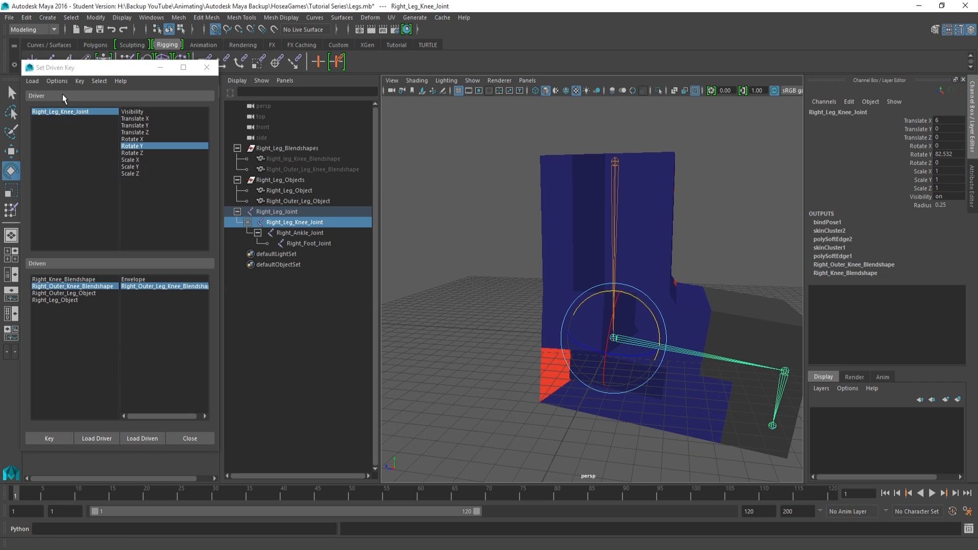
{"action": "left_click_drag", "start_coordinate": [397, 242], "coordinate": [662, 310], "text": "alt"}
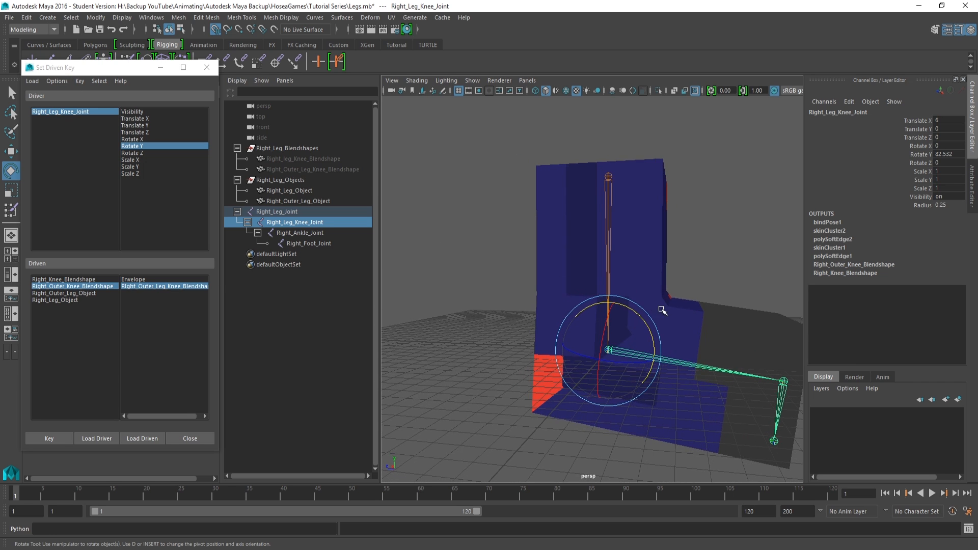
- Switch to the four-view layout, frame the knee in the side view, and set Right_Leg_Knee_Joint's Rotate Y to 45
{"action": "key", "text": "space"}
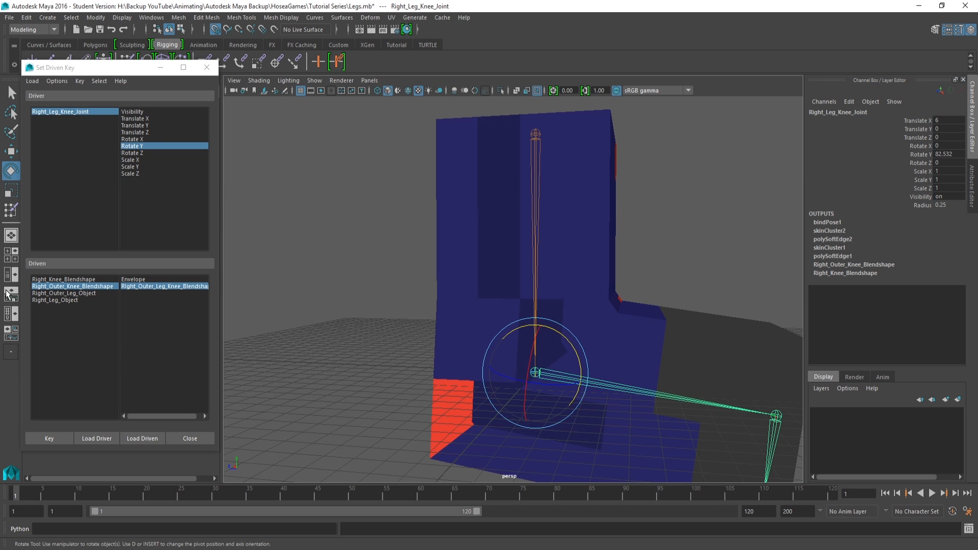
{"action": "left_click", "coordinate": [15, 255]}
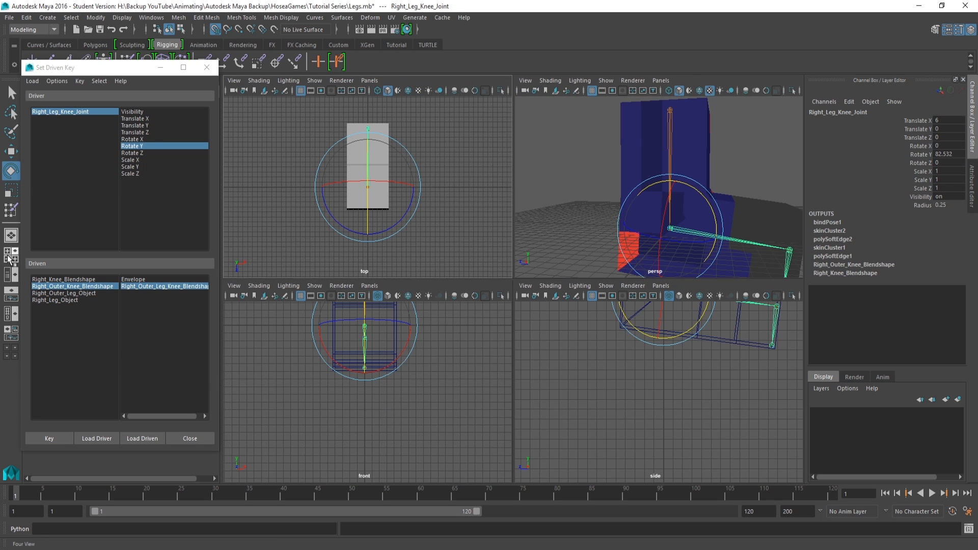
{"action": "scroll", "coordinate": [623, 377], "scroll_direction": "up", "scroll_amount": 5}
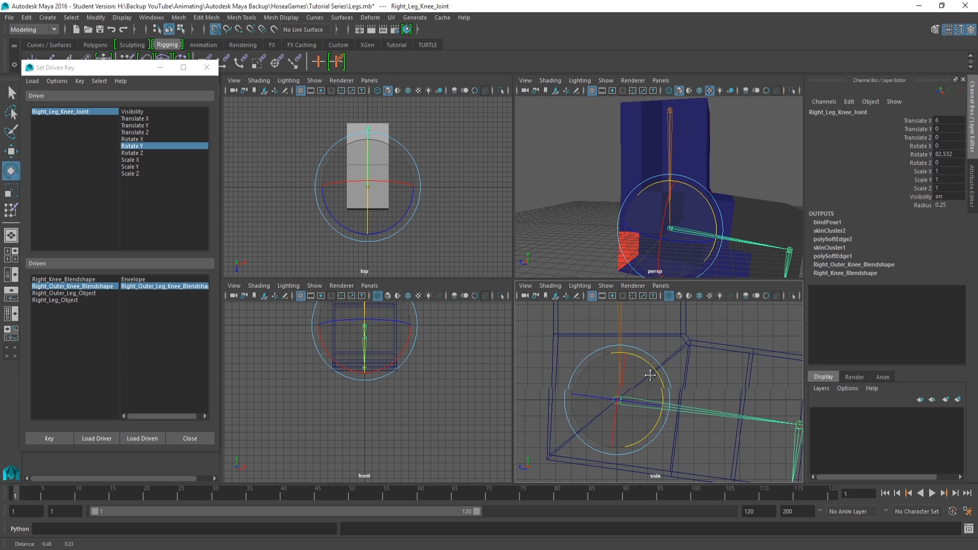
{"action": "mouse_move", "coordinate": [664, 360]}
{"action": "left_mouse_down"}
{"action": "mouse_move", "coordinate": [670, 406]}
{"action": "mouse_move", "coordinate": [669, 368]}
{"action": "mouse_move", "coordinate": [663, 400]}
{"action": "mouse_move", "coordinate": [677, 367]}
{"action": "left_mouse_up"}
{"action": "double_click", "coordinate": [947, 155]}
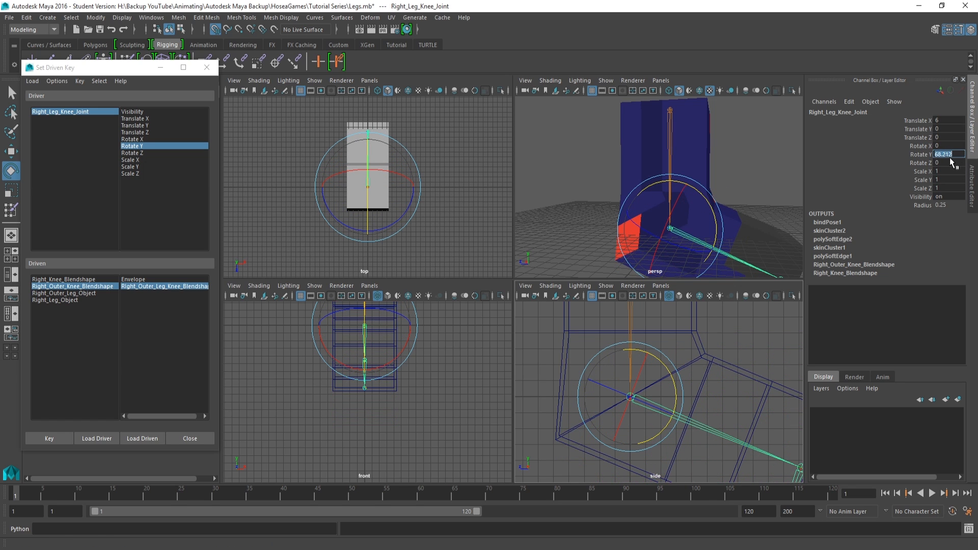
{"action": "type", "text": "45"}
{"action": "key", "text": "Return"}
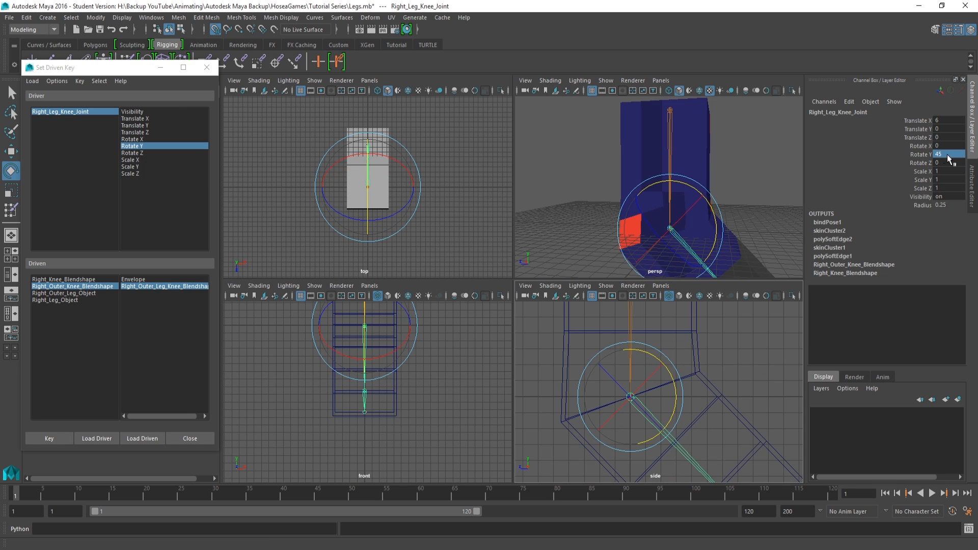
{"action": "left_click", "coordinate": [4, 544]}
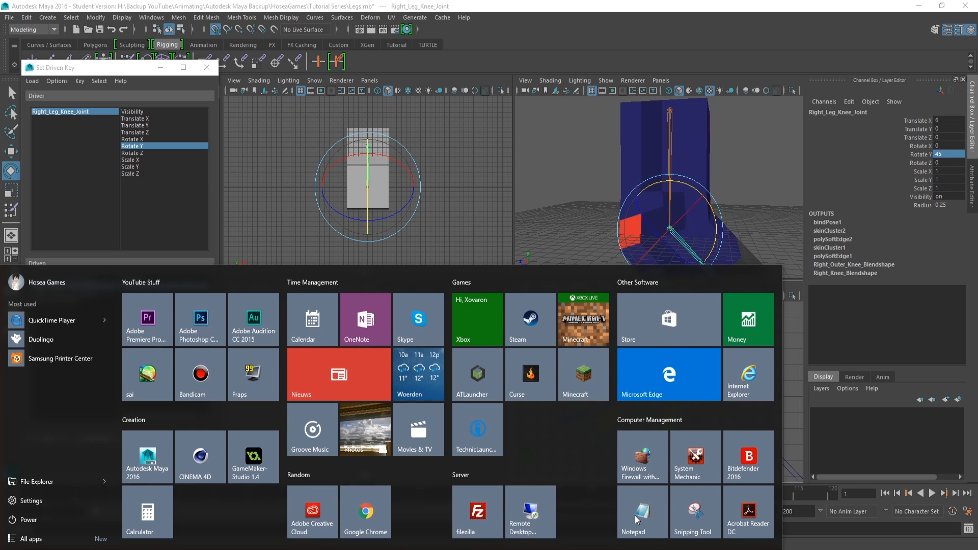
{"action": "left_click", "coordinate": [644, 494]}
{"action": "left_click", "coordinate": [445, 155]}
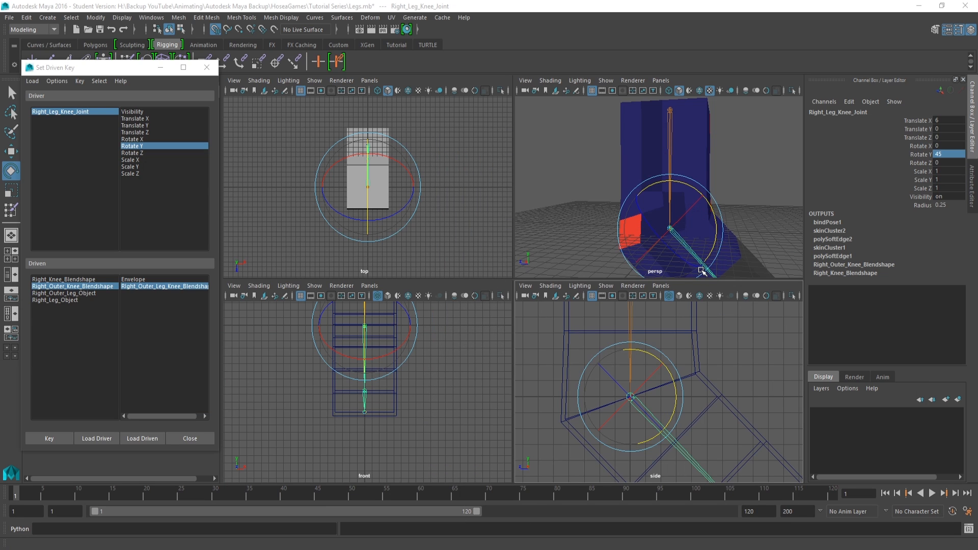
- Widen the viewport area and move the Set Driven Key window clear of the perspective and side views of the knee
{"action": "left_click_drag", "start_coordinate": [691, 225], "coordinate": [709, 231], "text": "alt"}
{"action": "key", "text": "space"}
{"action": "key", "text": "space"}
{"action": "middle_click_drag", "start_coordinate": [697, 365], "coordinate": [644, 401], "text": "alt"}
{"action": "scroll", "coordinate": [670, 385], "scroll_direction": "down", "scroll_amount": 3}
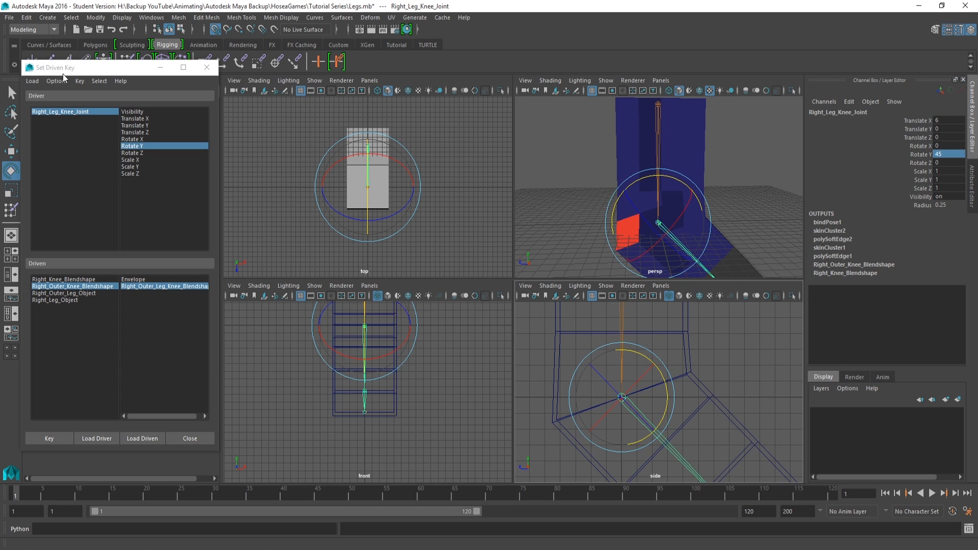
{"action": "left_click_drag", "start_coordinate": [94, 67], "coordinate": [312, 86]}
{"action": "left_click", "coordinate": [215, 80]}
{"action": "left_click_drag", "start_coordinate": [334, 89], "coordinate": [286, 92]}
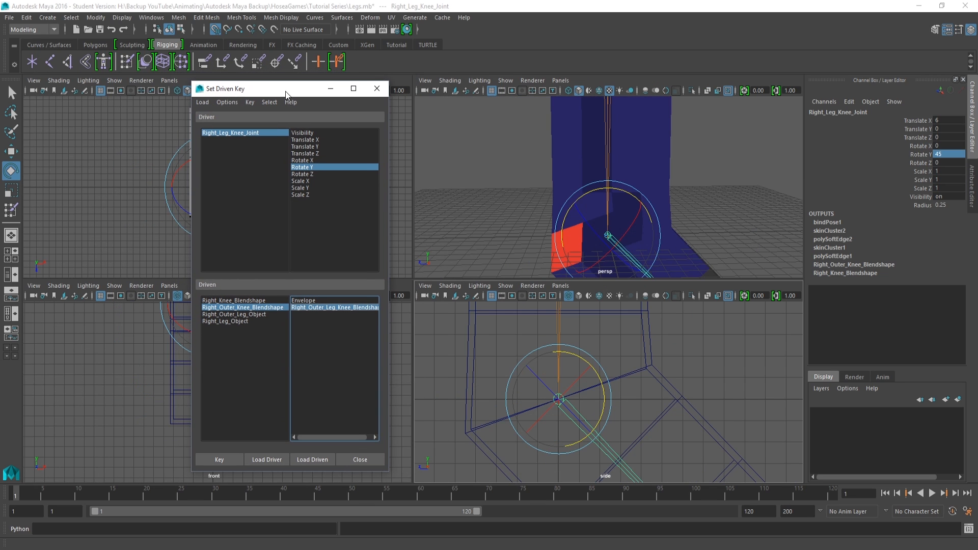
- Fine-tune Right_Outer_Leg_Knee_Blendshape to -0.44 and key it against the knee joint's Rotate Y of 45
{"action": "left_click", "coordinate": [272, 307]}
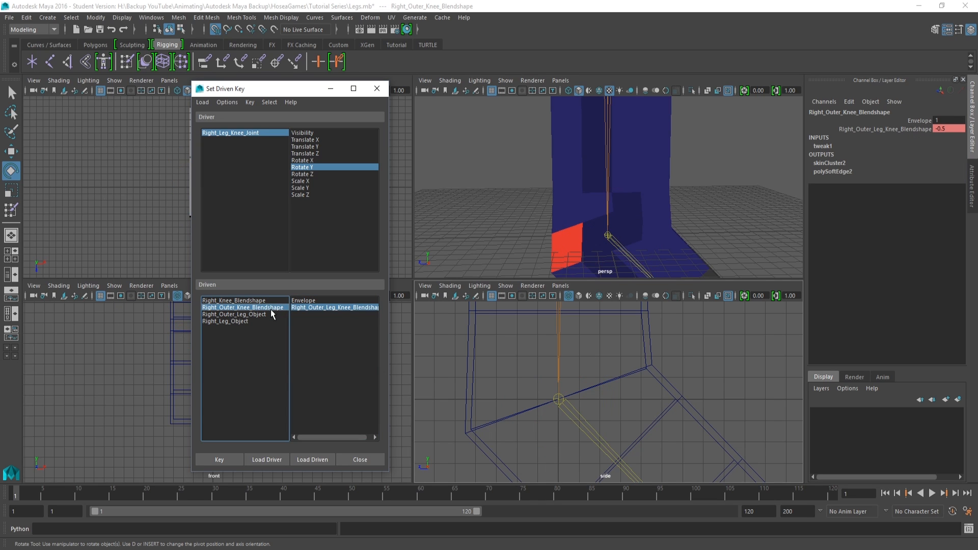
{"action": "left_click", "coordinate": [952, 129]}
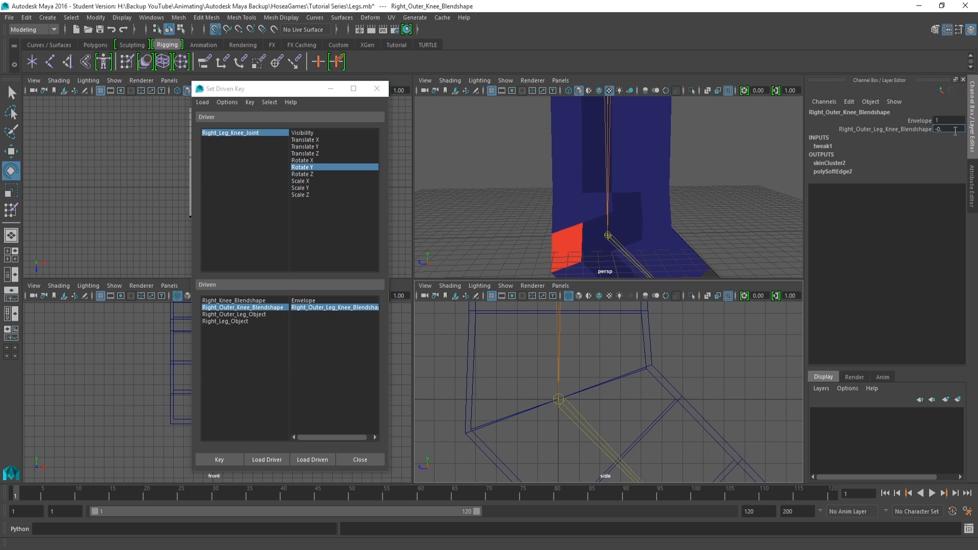
{"action": "key", "text": "Return"}
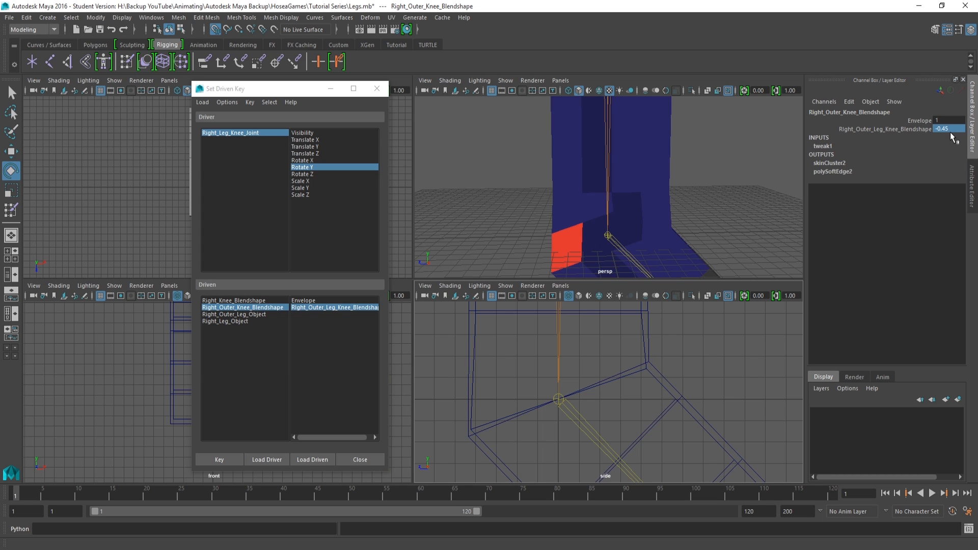
{"action": "left_click", "coordinate": [956, 129]}
{"action": "key", "text": "Return"}
{"action": "left_click", "coordinate": [959, 129]}
{"action": "key", "text": "Return"}
{"action": "left_click", "coordinate": [960, 130]}
{"action": "key", "text": "Return"}
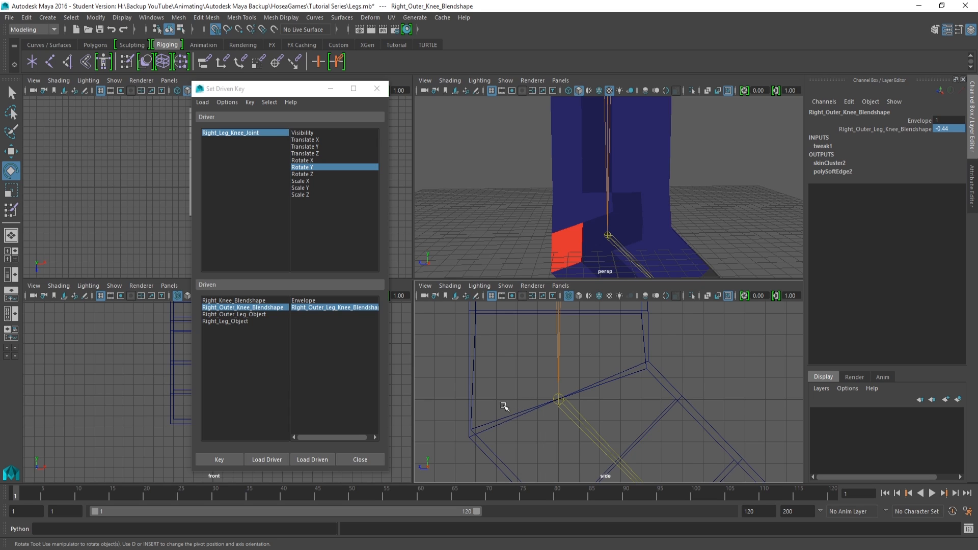
{"action": "left_click", "coordinate": [228, 458]}
- Select Right_Knee_Blendshape and adjust its Right_leg_Knee_Blendshape value to -0.44, then to -0.42
{"action": "left_click", "coordinate": [271, 301]}
{"action": "left_click", "coordinate": [949, 128]}
{"action": "left_click", "coordinate": [956, 128]}
{"action": "type", "text": "-0.44"}
{"action": "key", "text": "Return"}
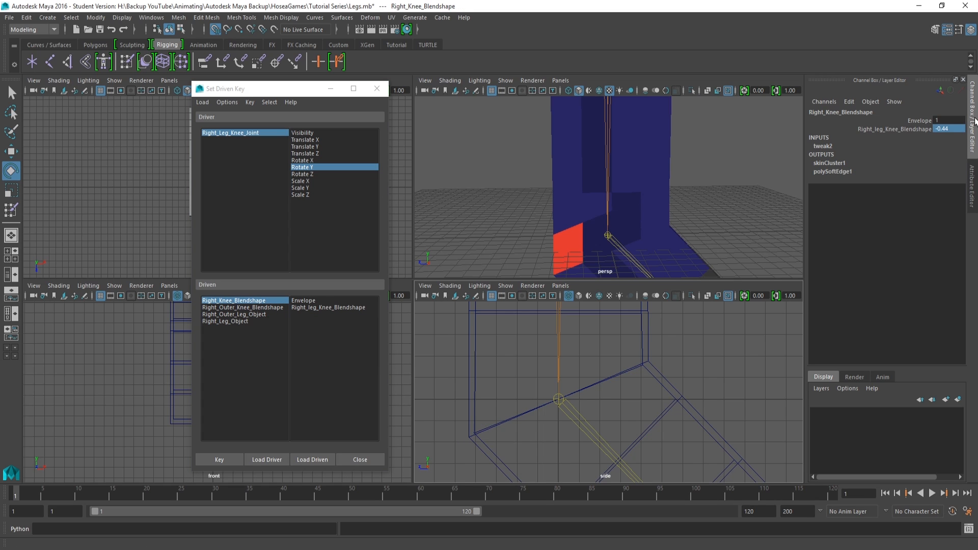
{"action": "left_click", "coordinate": [959, 130]}
{"action": "type", "text": "3"}
{"action": "key", "text": "Return"}
{"action": "type", "text": "2"}
{"action": "key", "text": "Return"}
- Fine-tune Right_leg_Knee_Blendshape to -0.414 and key it against the knee joint's Rotate Y of 45
{"action": "left_click", "coordinate": [949, 130]}
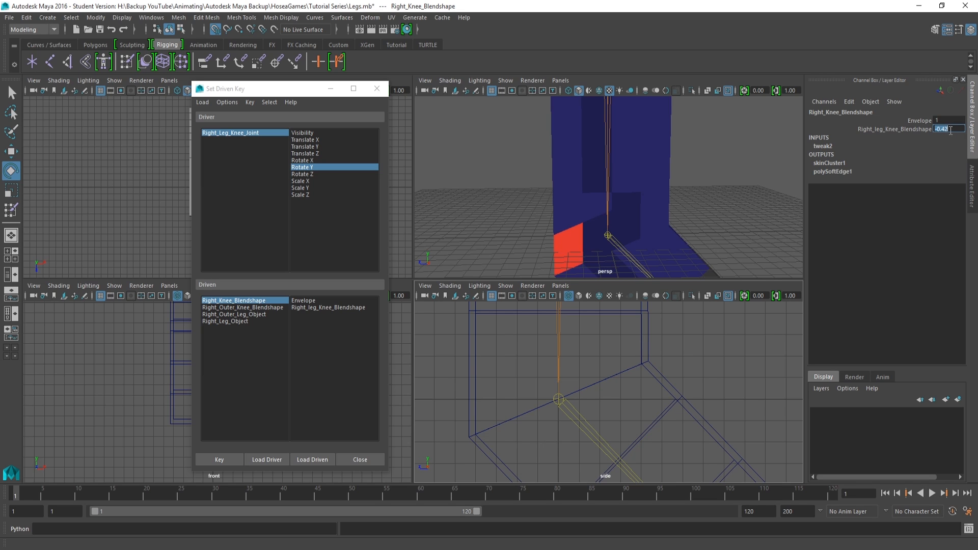
{"action": "key", "text": "Return"}
{"action": "left_click", "coordinate": [960, 129]}
{"action": "type", "text": "5"}
{"action": "key", "text": "Return"}
{"action": "left_click", "coordinate": [962, 129]}
{"action": "key", "text": "BackSpace"}
{"action": "type", "text": "4"}
{"action": "key", "text": "Return"}
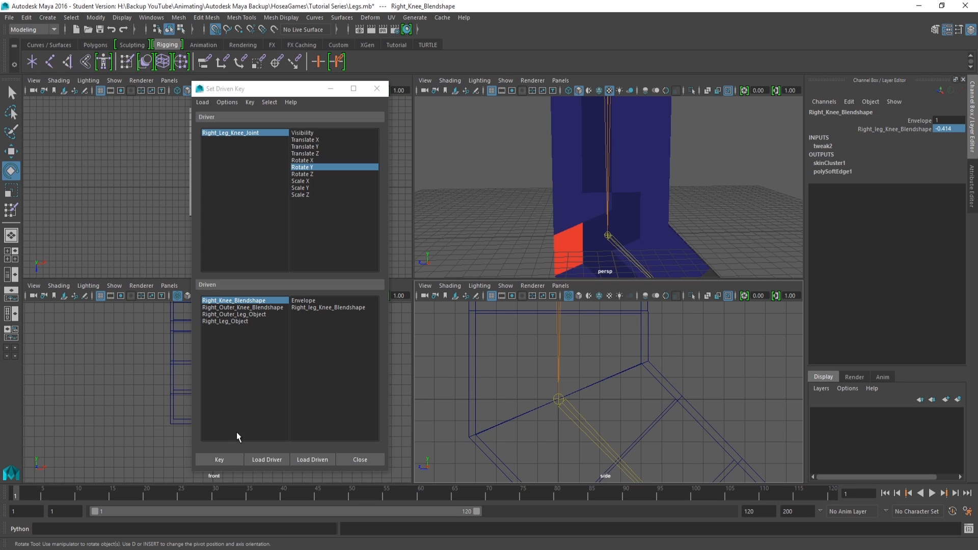
{"action": "left_click", "coordinate": [219, 460]}
{"action": "left_click", "coordinate": [328, 307]}
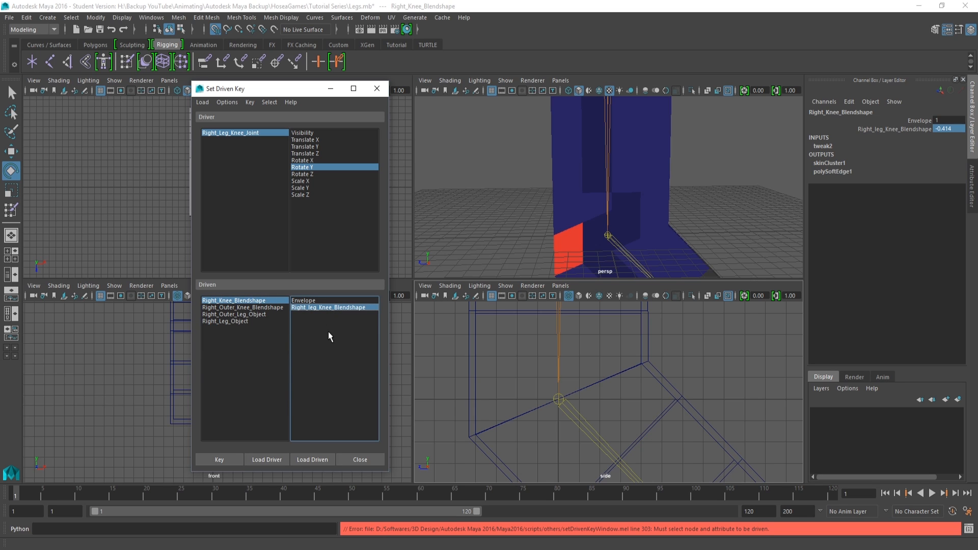
{"action": "left_click", "coordinate": [239, 461]}
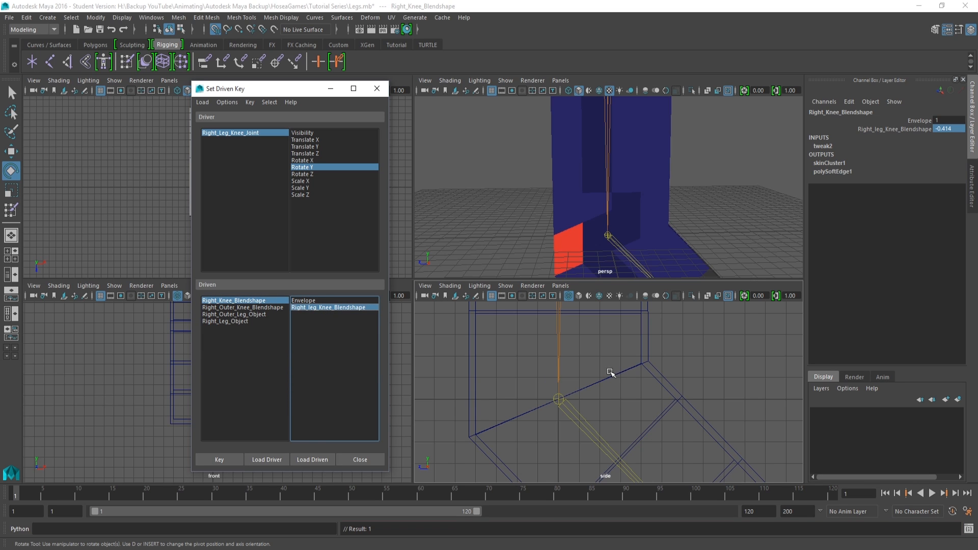
- Select Right_Leg_Knee_Joint, bend it further and set its Rotate Y to 72
{"action": "left_click", "coordinate": [563, 396]}
{"action": "scroll", "coordinate": [563, 396], "scroll_direction": "down", "scroll_amount": 3}
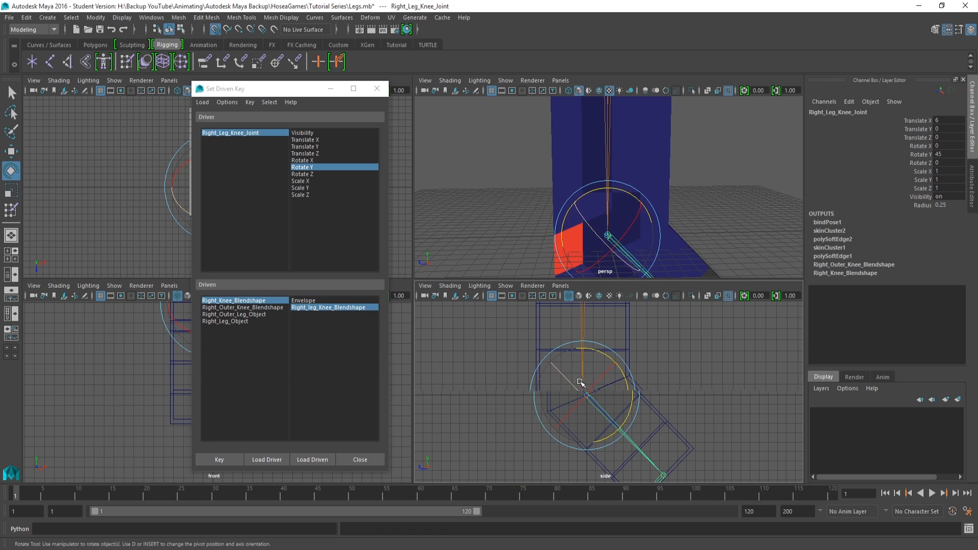
{"action": "left_click_drag", "start_coordinate": [598, 351], "coordinate": [567, 354]}
{"action": "left_click", "coordinate": [953, 154]}
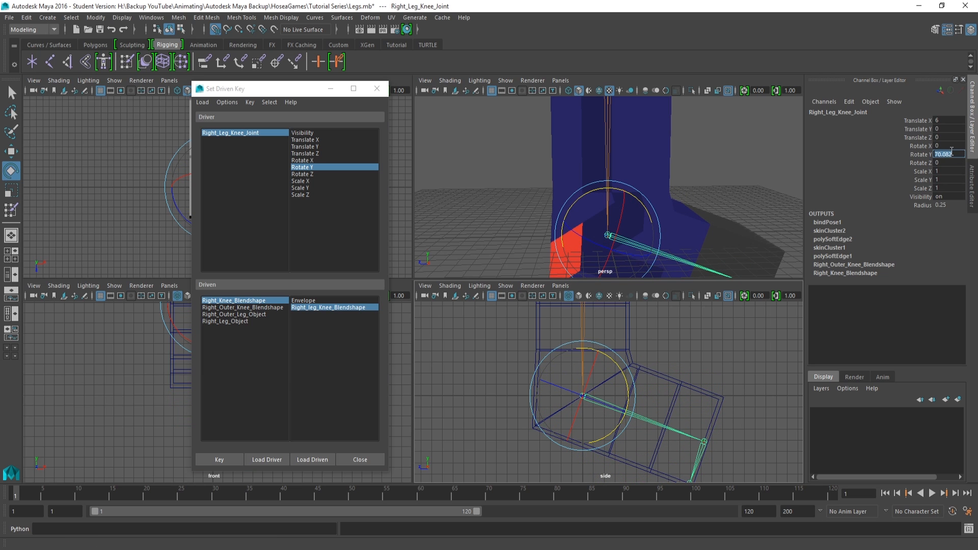
{"action": "type", "text": "72"}
{"action": "key", "text": "Return"}
{"action": "scroll", "coordinate": [630, 336], "scroll_direction": "up", "scroll_amount": 3}
{"action": "middle_click_drag", "start_coordinate": [630, 336], "coordinate": [628, 367], "text": "alt"}
- Select Right_Knee_Blendshape and adjust its Right_leg_Knee_Blendshape value to -0.78, then to -0.75
{"action": "left_click", "coordinate": [258, 301]}
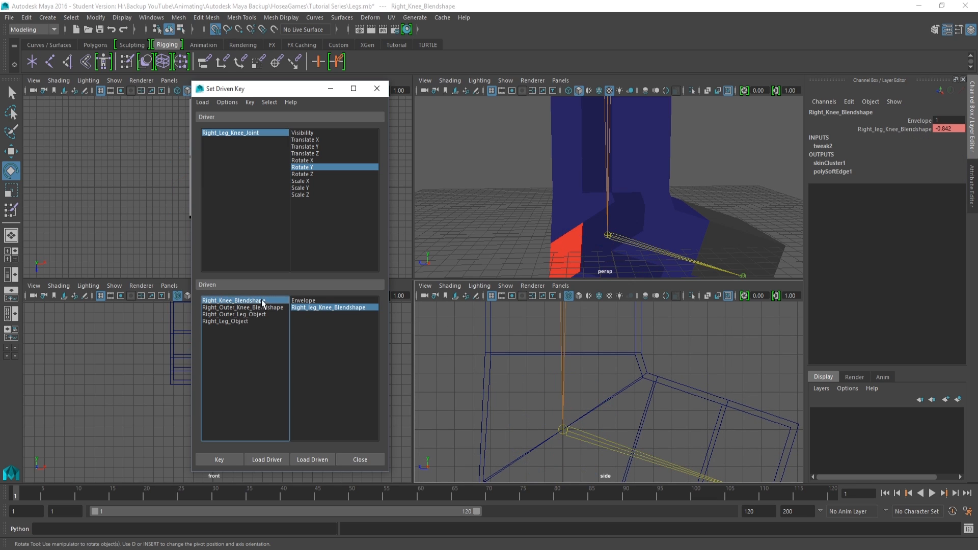
{"action": "left_click", "coordinate": [959, 129]}
{"action": "left_click_drag", "start_coordinate": [959, 129], "coordinate": [947, 128]}
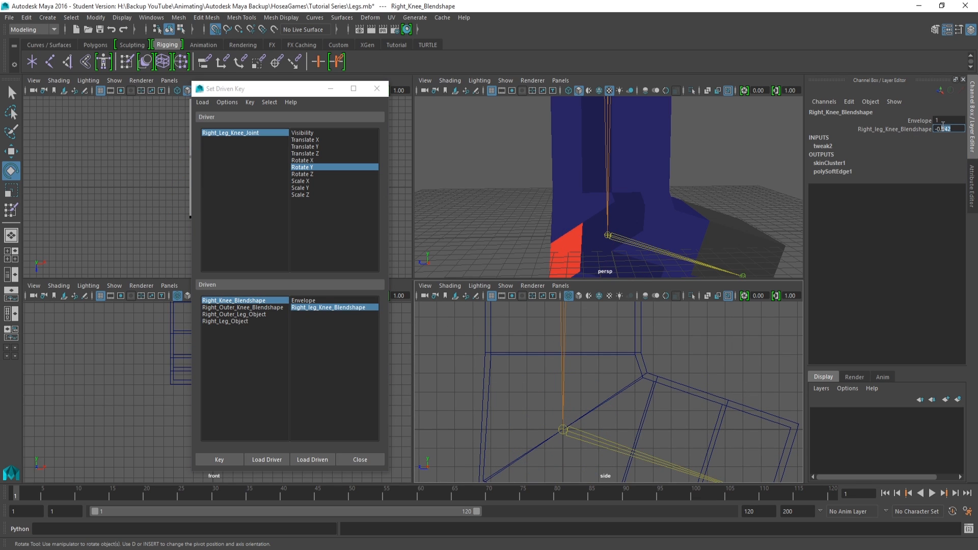
{"action": "type", "text": "8"}
{"action": "key", "text": "Return"}
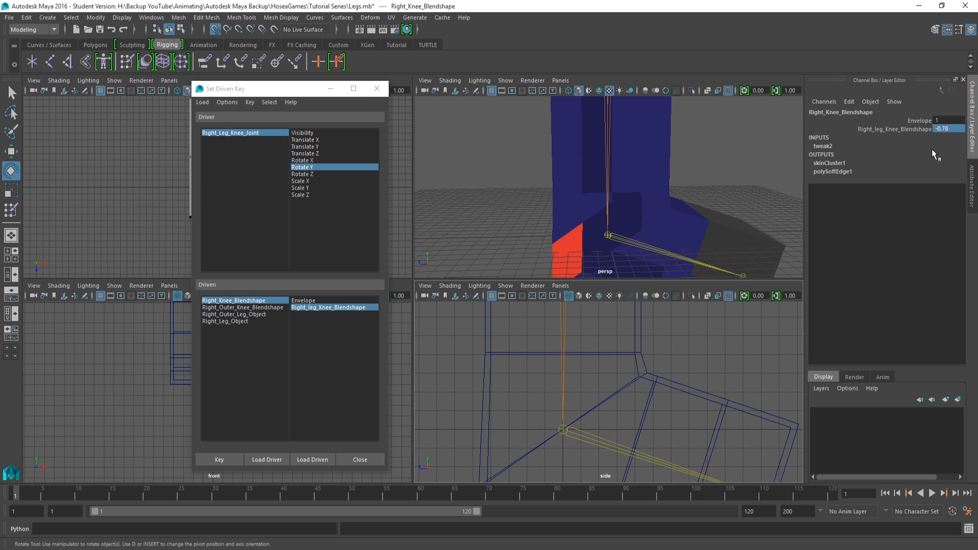
{"action": "left_click", "coordinate": [956, 127]}
{"action": "type", "text": "5"}
{"action": "key", "text": "Return"}
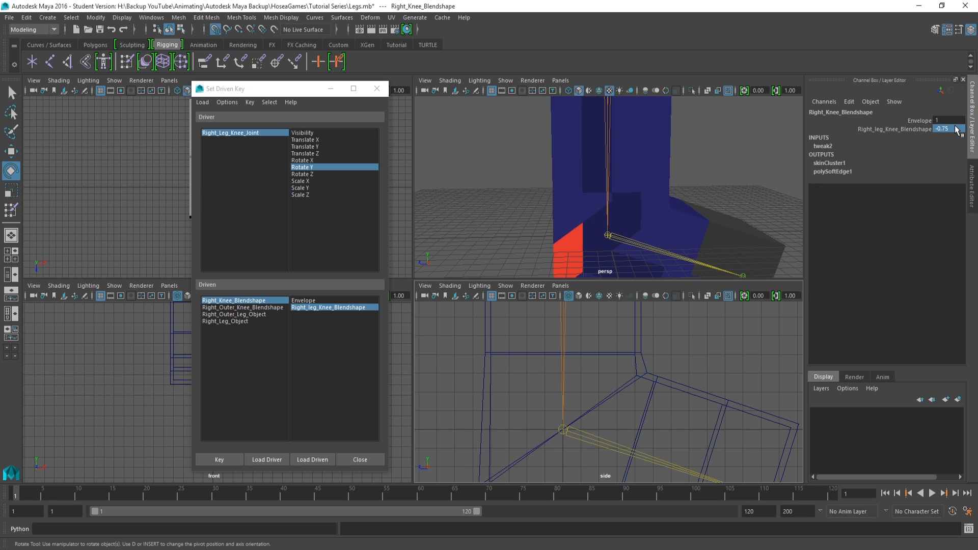
- Fine-tune Right_leg_Knee_Blendshape in small increments to -0.725 and key it against the knee joint's Rotate Y of 72
{"action": "left_click", "coordinate": [954, 130]}
{"action": "key", "text": "BackSpace"}
{"action": "type", "text": "4"}
{"action": "key", "text": "Return"}
{"action": "left_click", "coordinate": [959, 129]}
{"action": "type", "text": "3"}
{"action": "key", "text": "Return"}
{"action": "left_click", "coordinate": [952, 129]}
{"action": "key", "text": "BackSpace"}
{"action": "type", "text": "2"}
{"action": "key", "text": "Return"}
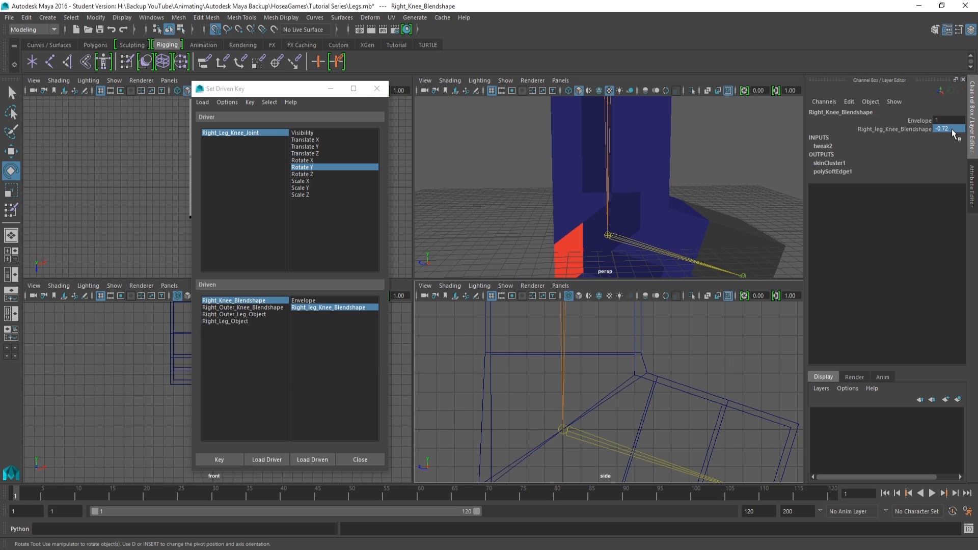
{"action": "left_click", "coordinate": [959, 129]}
{"action": "type", "text": "5"}
{"action": "key", "text": "Return"}
{"action": "left_click", "coordinate": [205, 457]}
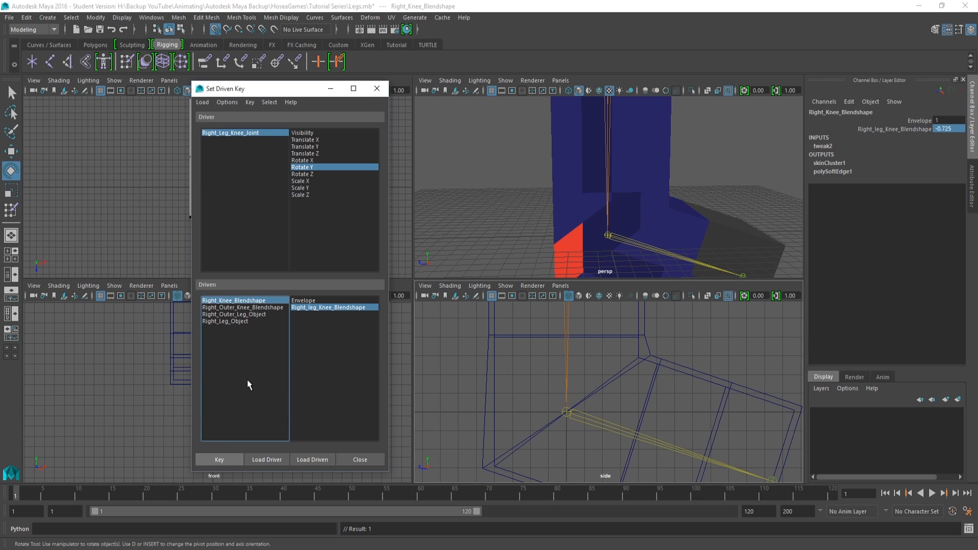
- Adjust Right_Outer_Leg_Knee_Blendshape to -0.75, -0.76 and finally -0.765, and key it against the knee joint's Rotate Y of 72
{"action": "left_click", "coordinate": [242, 308]}
{"action": "left_click", "coordinate": [306, 307]}
{"action": "left_click", "coordinate": [960, 129]}
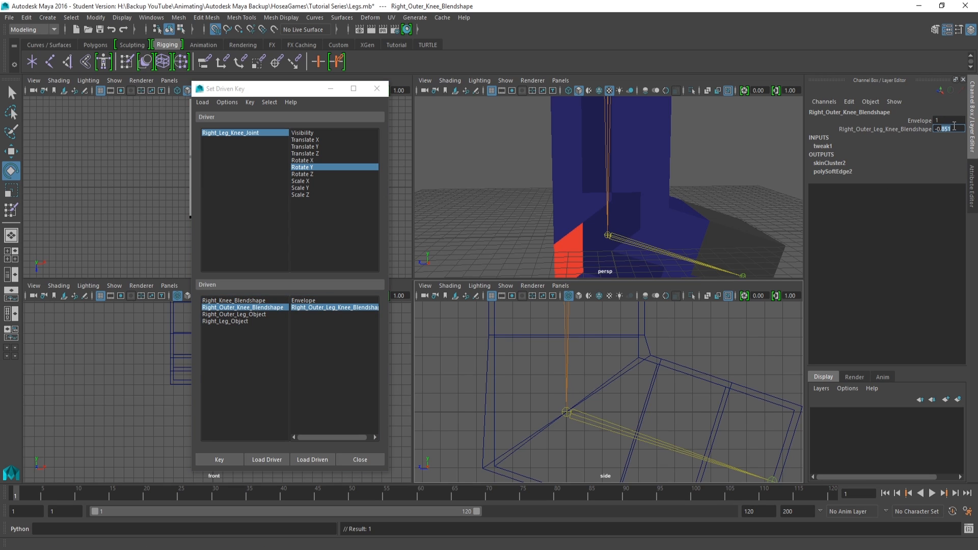
{"action": "type", "text": "-0.75"}
{"action": "key", "text": "Return"}
{"action": "left_click", "coordinate": [957, 128]}
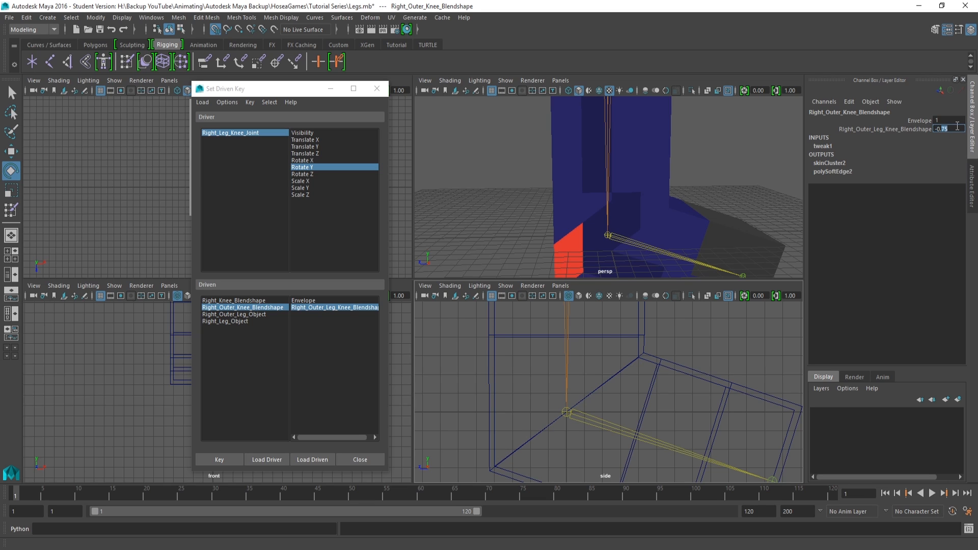
{"action": "key", "text": "BackSpace"}
{"action": "type", "text": "6"}
{"action": "key", "text": "Return"}
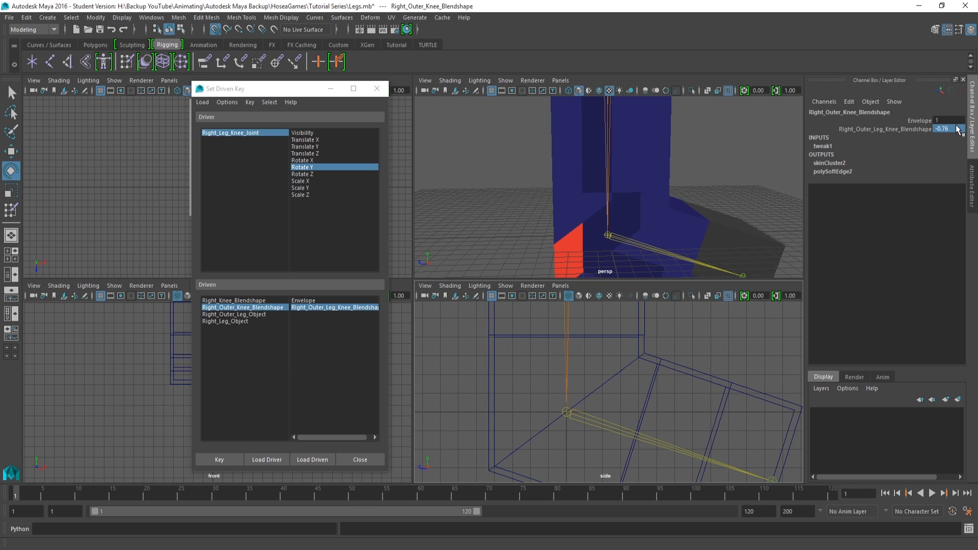
{"action": "double_click", "coordinate": [960, 130]}
{"action": "type", "text": "5"}
{"action": "key", "text": "Return"}
{"action": "middle_click_drag", "start_coordinate": [641, 387], "coordinate": [636, 389], "text": "alt"}
{"action": "left_click", "coordinate": [240, 460]}
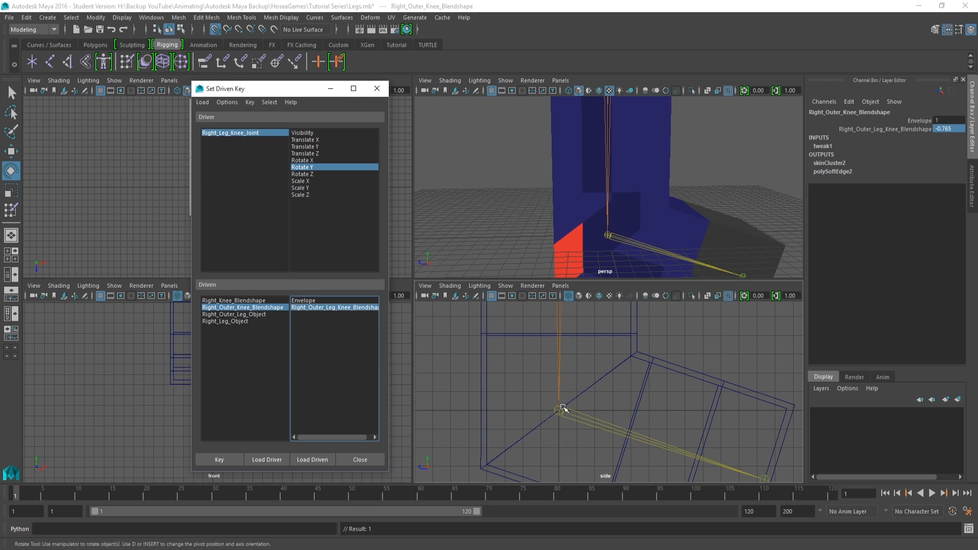
- Select Right_Leg_Knee_Joint, try Rotate Y values of 92 and 8, and settle on 80
{"action": "left_click", "coordinate": [563, 407]}
{"action": "double_click", "coordinate": [948, 154]}
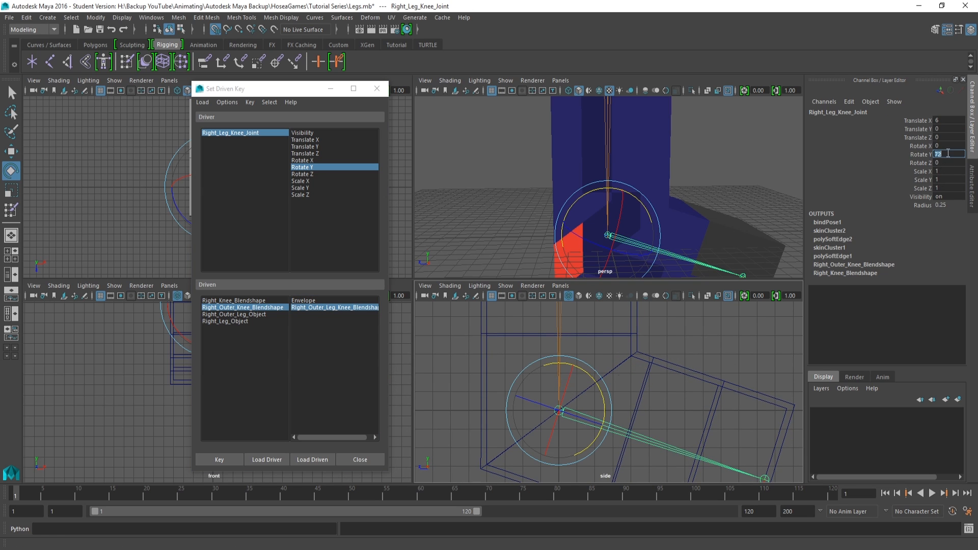
{"action": "type", "text": "92"}
{"action": "key", "text": "Return"}
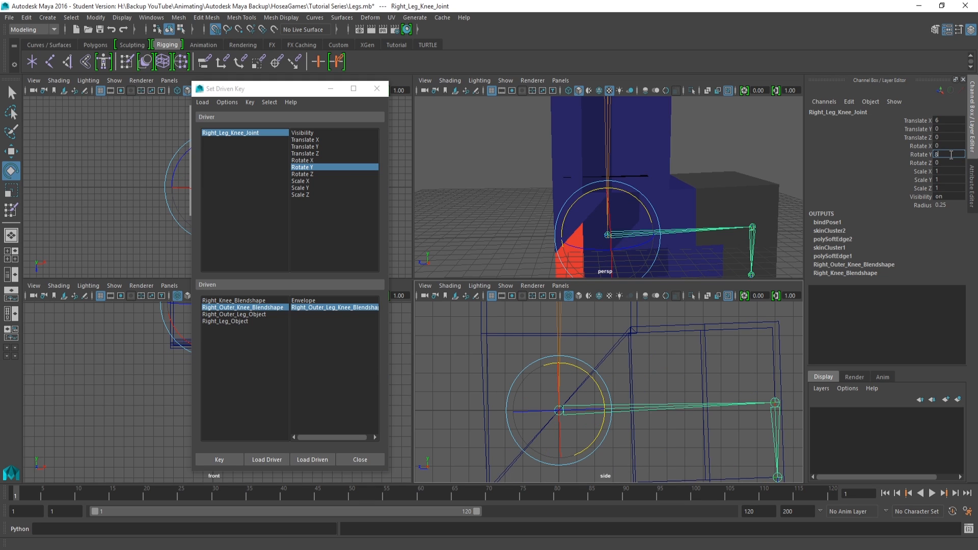
{"action": "key", "text": "Return"}
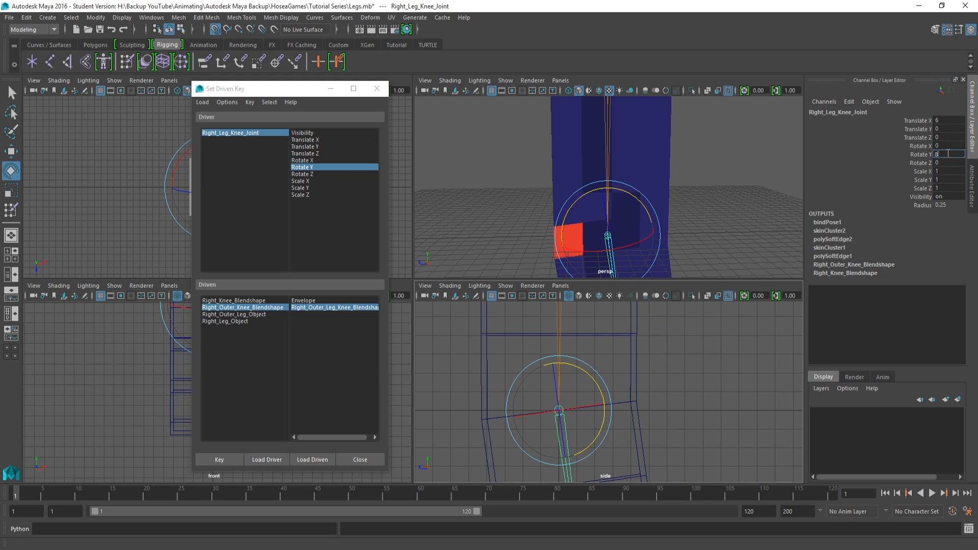
{"action": "type", "text": "80"}
{"action": "key", "text": "Return"}
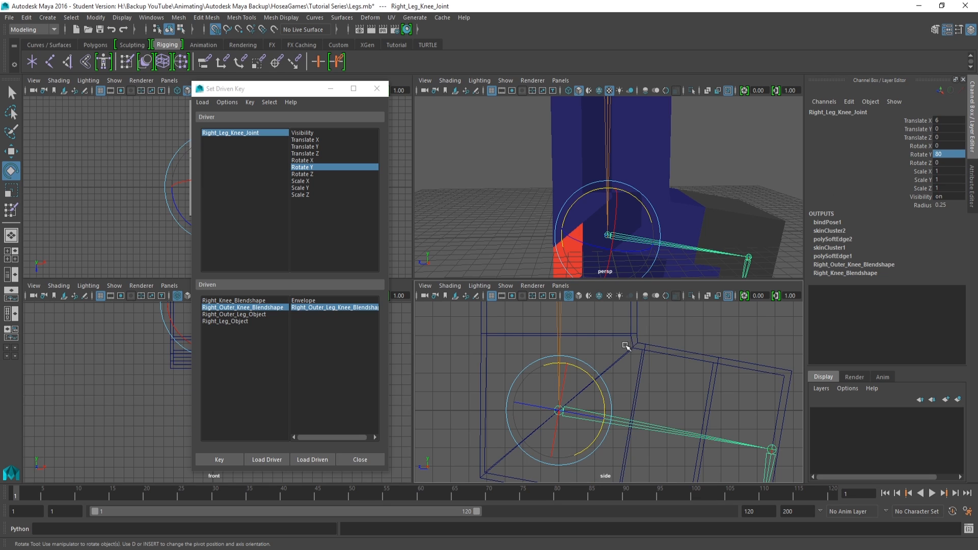
- Set Right_leg_Knee_Blendshape to -0.84 and key it against the knee joint's Rotate Y of 80
{"action": "left_click", "coordinate": [250, 301]}
{"action": "left_click", "coordinate": [322, 308]}
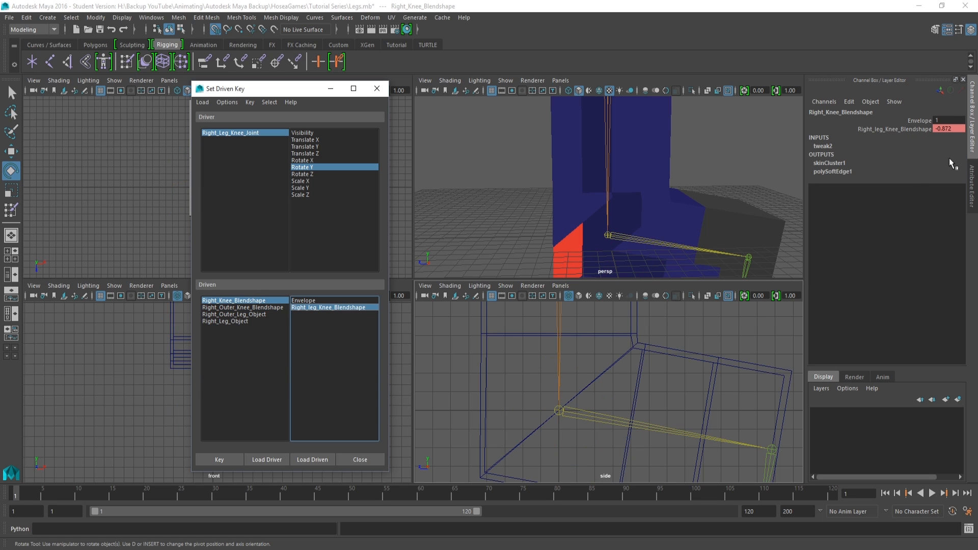
{"action": "left_click", "coordinate": [955, 130]}
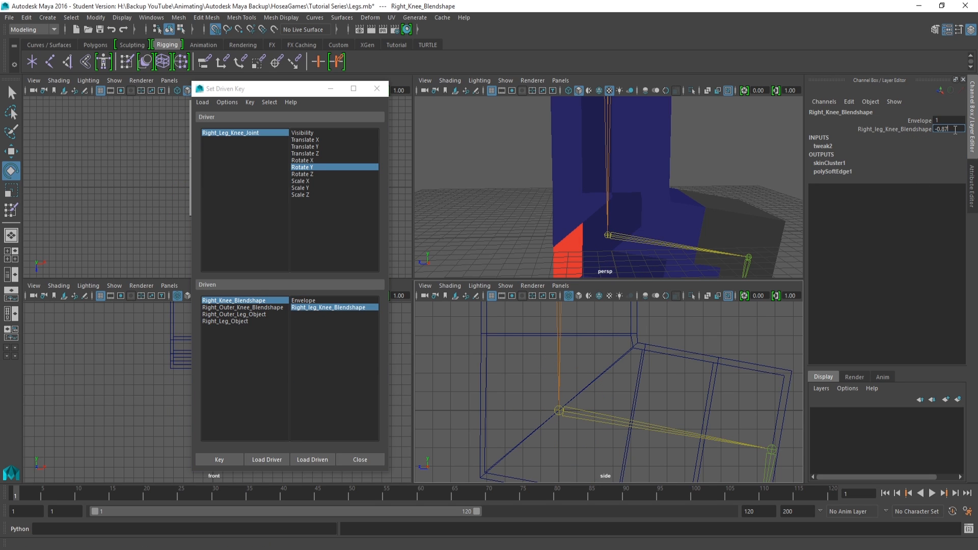
{"action": "type", "text": "-0.84"}
{"action": "key", "text": "Return"}
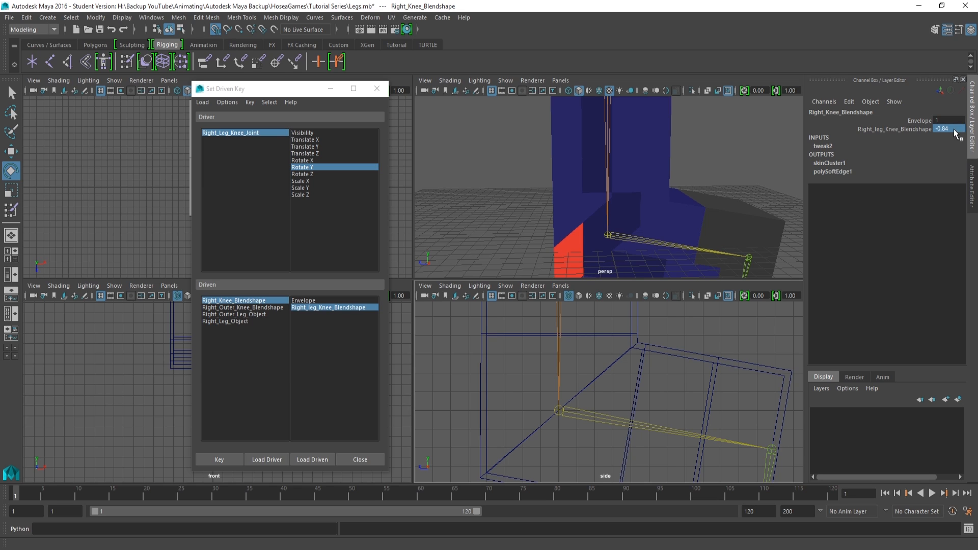
{"action": "left_click", "coordinate": [219, 460]}
- Adjust Right_Outer_Leg_Knee_Blendshape to -0.86, then -0.88, and key it against the knee joint's Rotate Y of 80
{"action": "left_click", "coordinate": [260, 308]}
{"action": "left_click", "coordinate": [310, 308]}
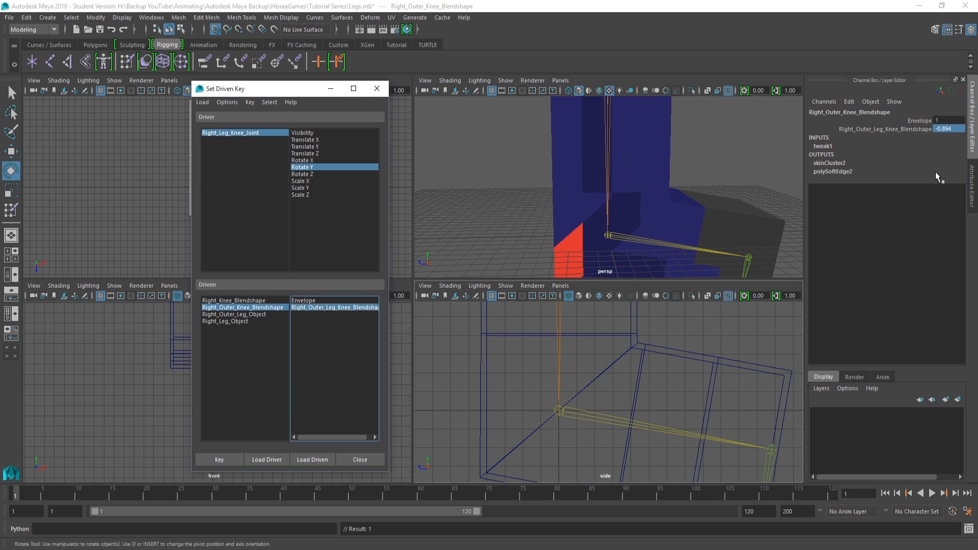
{"action": "left_click", "coordinate": [953, 129]}
{"action": "type", "text": "-0.86"}
{"action": "key", "text": "Return"}
{"action": "left_click", "coordinate": [955, 130]}
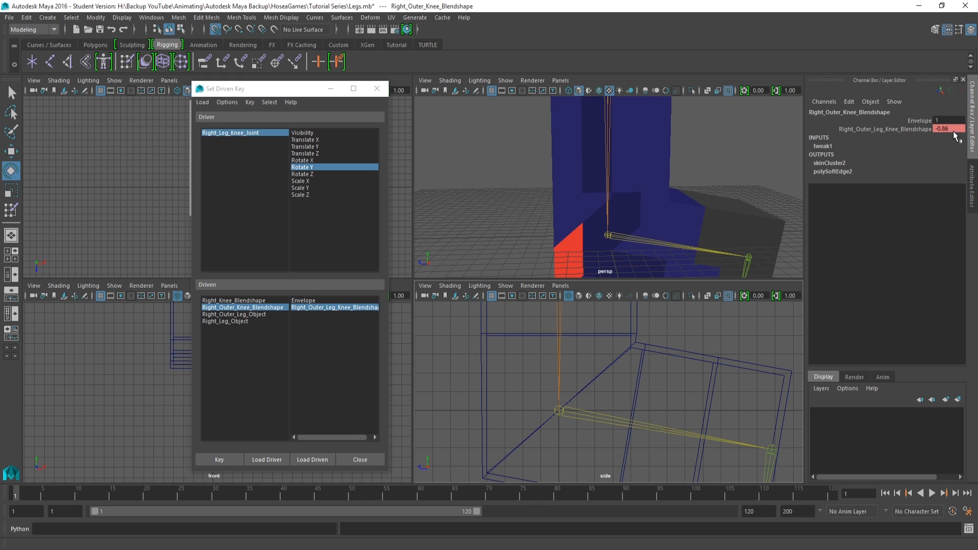
{"action": "key", "text": "Return"}
{"action": "left_click", "coordinate": [232, 460]}
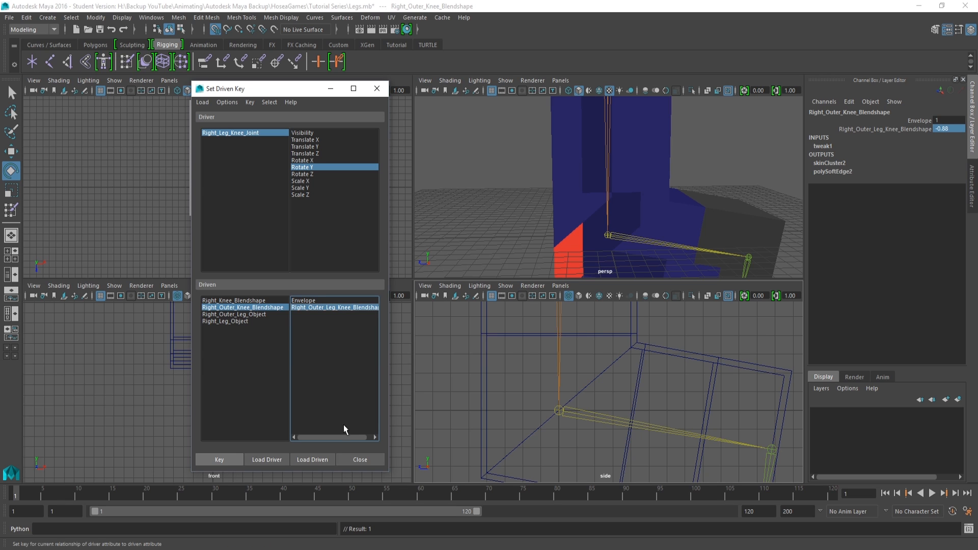
- Test the bend by rotating Right_Leg_Knee_Joint slightly past 80 degrees, and undo the rotation
{"action": "left_click", "coordinate": [560, 414]}
{"action": "mouse_move", "coordinate": [585, 372]}
{"action": "left_mouse_down"}
{"action": "mouse_move", "coordinate": [577, 368]}
{"action": "mouse_move", "coordinate": [599, 408]}
{"action": "mouse_move", "coordinate": [577, 368]}
{"action": "mouse_move", "coordinate": [594, 407]}
{"action": "mouse_move", "coordinate": [576, 379]}
{"action": "mouse_move", "coordinate": [597, 424]}
{"action": "mouse_move", "coordinate": [587, 382]}
{"action": "mouse_move", "coordinate": [605, 418]}
{"action": "mouse_move", "coordinate": [601, 379]}
{"action": "mouse_move", "coordinate": [586, 360]}
{"action": "left_mouse_up"}
{"action": "key", "text": "ctrl+z"}
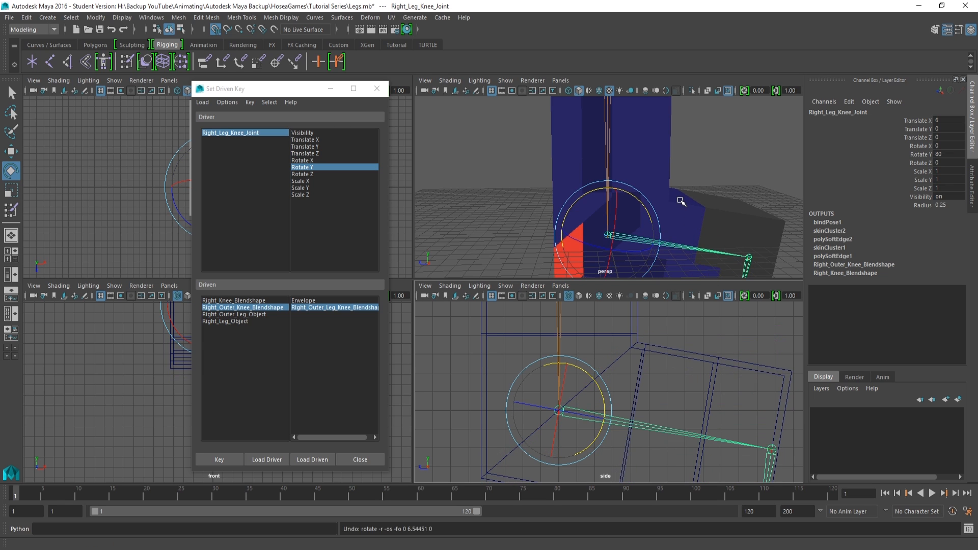
- Maximize the perspective view on the whole leg and close the Set Driven Key window
{"action": "scroll", "coordinate": [681, 202], "scroll_direction": "down", "scroll_amount": 4}
{"action": "left_click_drag", "start_coordinate": [697, 203], "coordinate": [681, 203], "text": "alt"}
{"action": "key", "text": "space"}
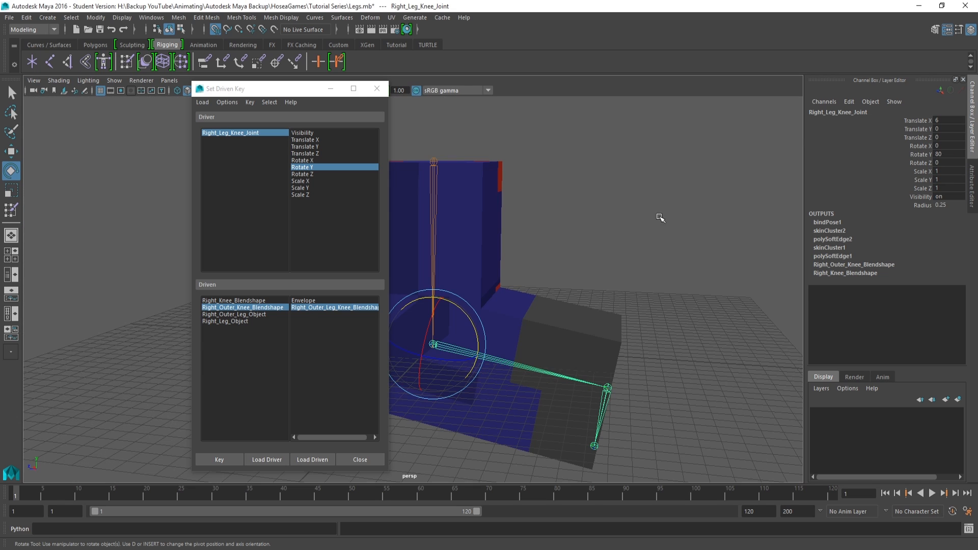
{"action": "left_click", "coordinate": [367, 460]}
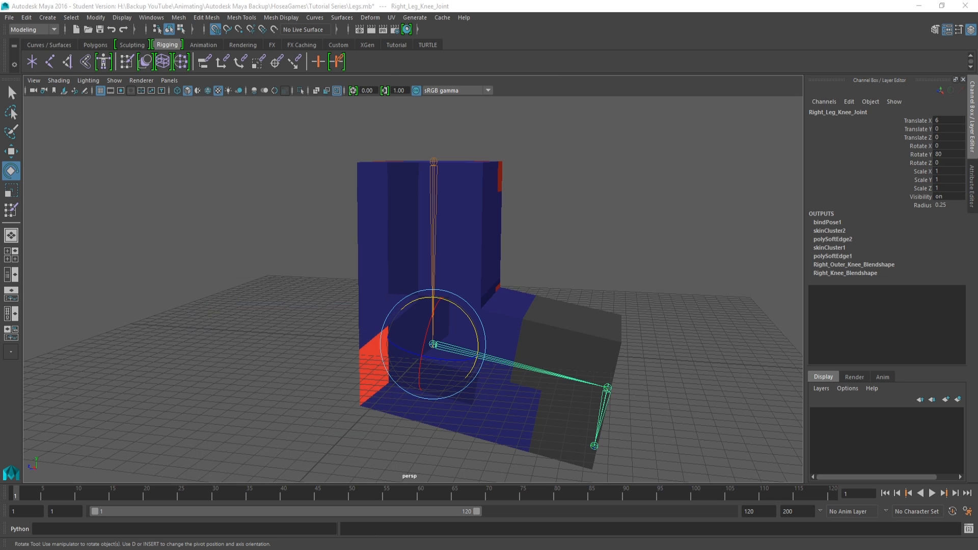
- Review the "Part 1: Legs" checklist in OneNote, then reopen OneNote and move its window off the modelling screen
{"action": "left_click_drag", "start_coordinate": [977, 180], "coordinate": [814, 192]}
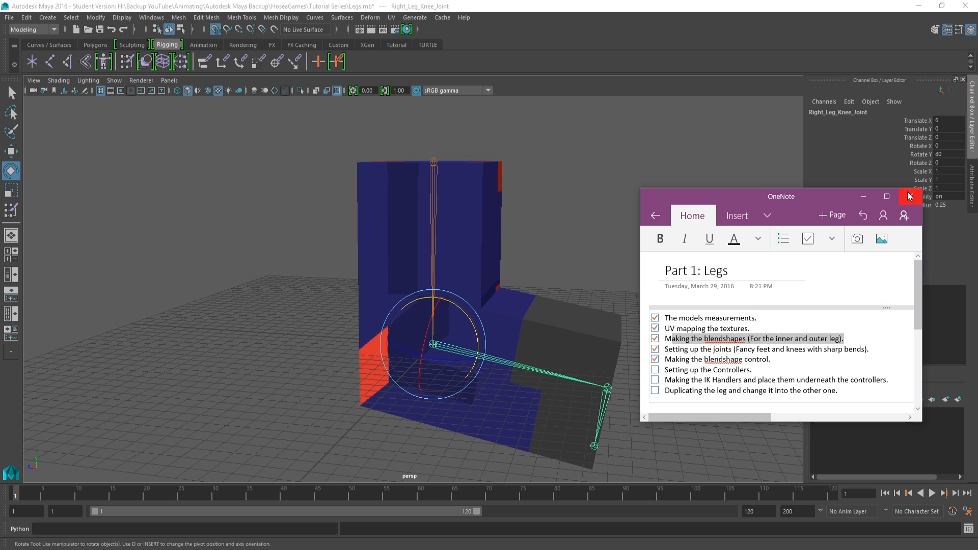
{"action": "left_click", "coordinate": [916, 197]}
{"action": "left_click_drag", "start_coordinate": [513, 253], "coordinate": [541, 251], "text": "alt"}
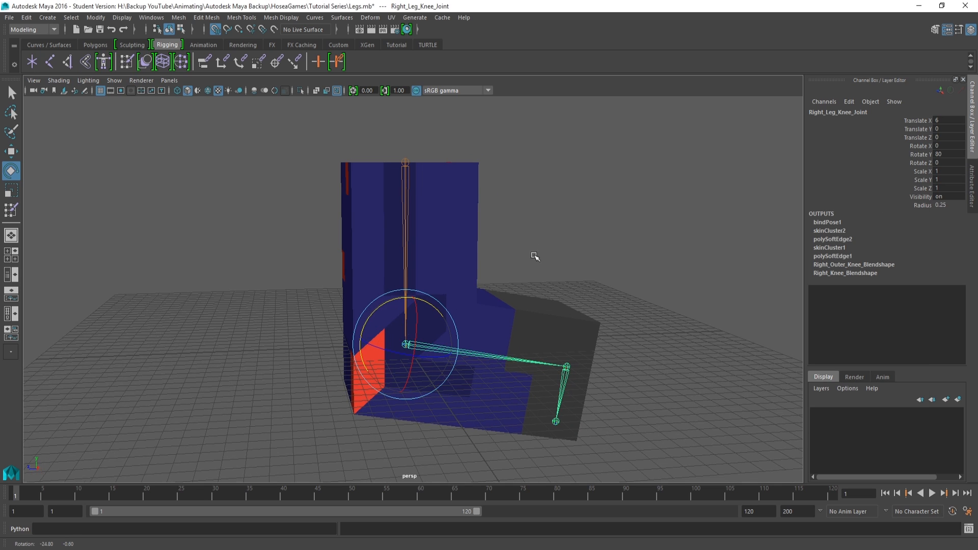
{"action": "key", "text": "super"}
{"action": "left_click", "coordinate": [365, 320]}
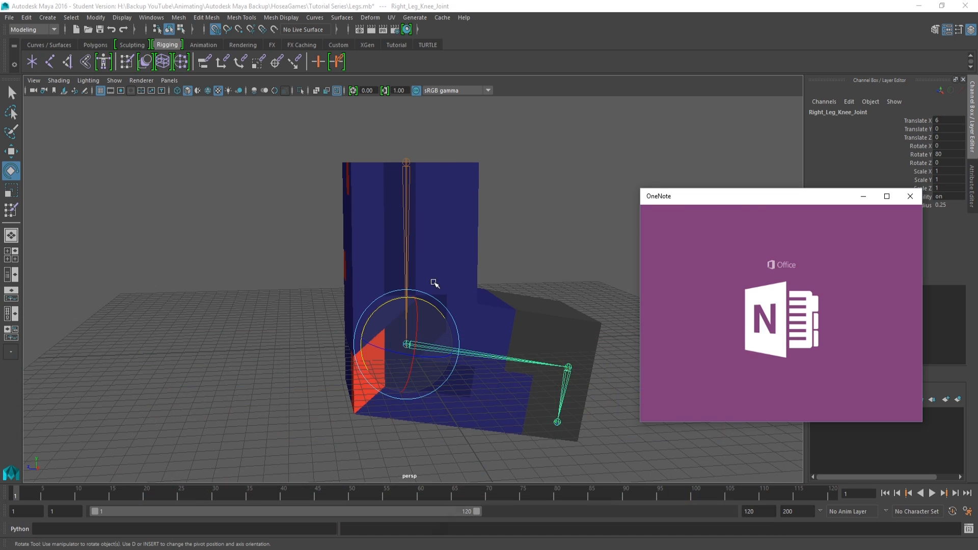
{"action": "left_click_drag", "start_coordinate": [747, 198], "coordinate": [977, 198]}
- Reselect Right_Leg_Knee_Joint and straighten the leg by setting its Rotate Y to 0
{"action": "left_click_drag", "start_coordinate": [389, 376], "coordinate": [443, 356], "text": "alt"}
{"action": "left_click_drag", "start_coordinate": [605, 379], "coordinate": [553, 390], "text": "alt"}
{"action": "left_click", "coordinate": [601, 223]}
{"action": "left_click", "coordinate": [434, 316]}
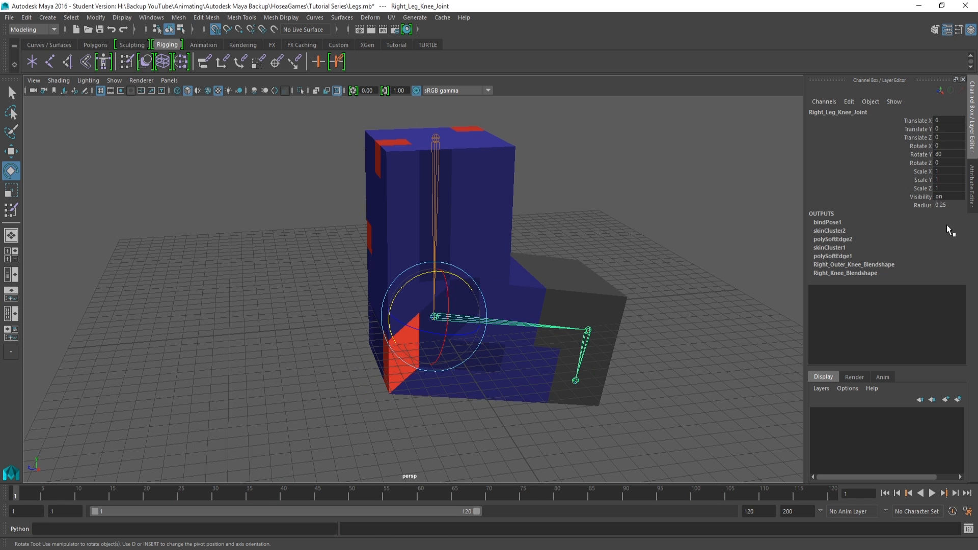
{"action": "double_click", "coordinate": [948, 153]}
{"action": "type", "text": "0"}
{"action": "key", "text": "Return"}
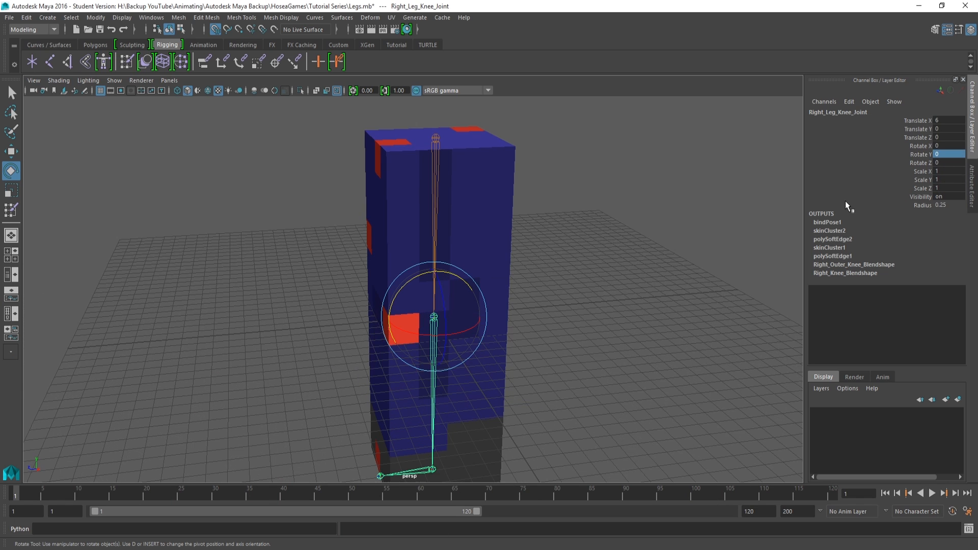
- Try rotating the straightened knee joint to check the deformation from several angles, and undo the rotation
{"action": "left_click_drag", "start_coordinate": [488, 349], "coordinate": [417, 322], "text": "alt"}
{"action": "left_click_drag", "start_coordinate": [390, 284], "coordinate": [551, 333]}
{"action": "key", "text": "ctrl+z"}
{"action": "left_click_drag", "start_coordinate": [461, 312], "coordinate": [540, 337], "text": "alt"}
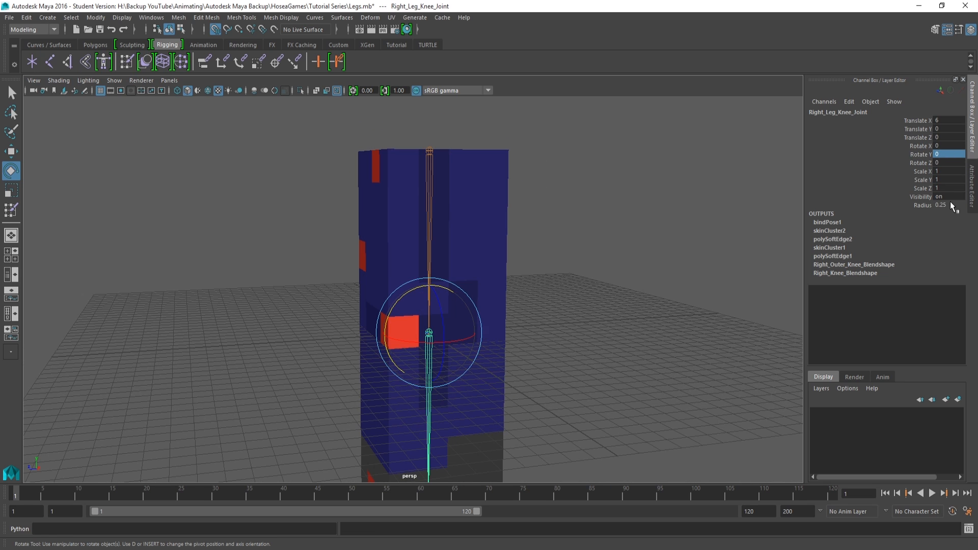
- In Right_Leg_Knee_Joint's rotation limits, copy the current 0 value into the X and Z minimum and maximum and the Y minimum
{"action": "left_click", "coordinate": [973, 192]}
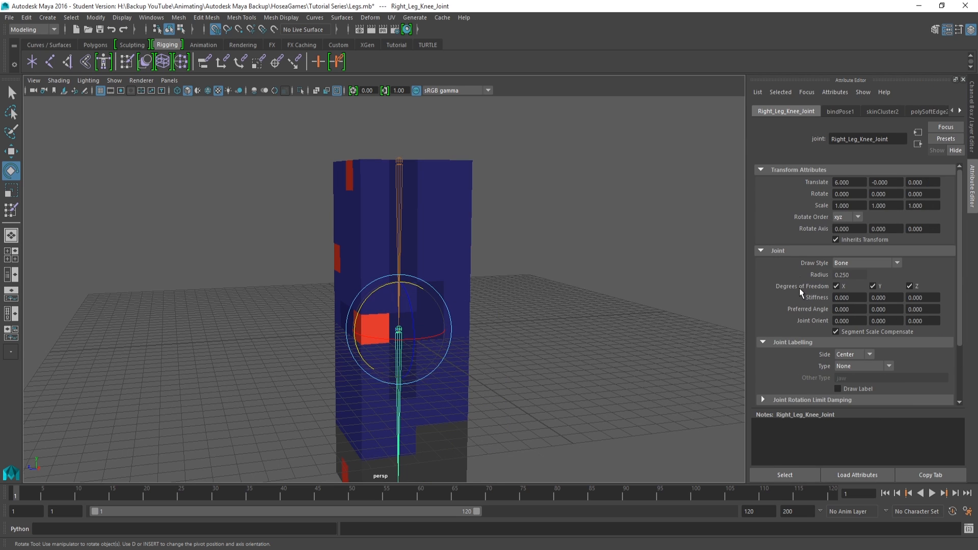
{"action": "scroll", "coordinate": [800, 288], "scroll_direction": "down", "scroll_amount": 3}
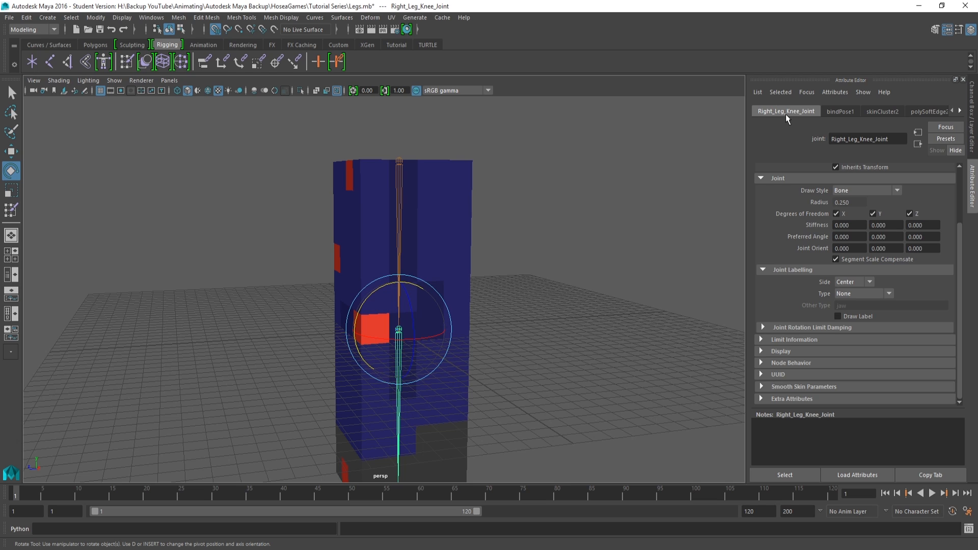
{"action": "left_click", "coordinate": [785, 340]}
{"action": "scroll", "coordinate": [785, 340], "scroll_direction": "down", "scroll_amount": 4}
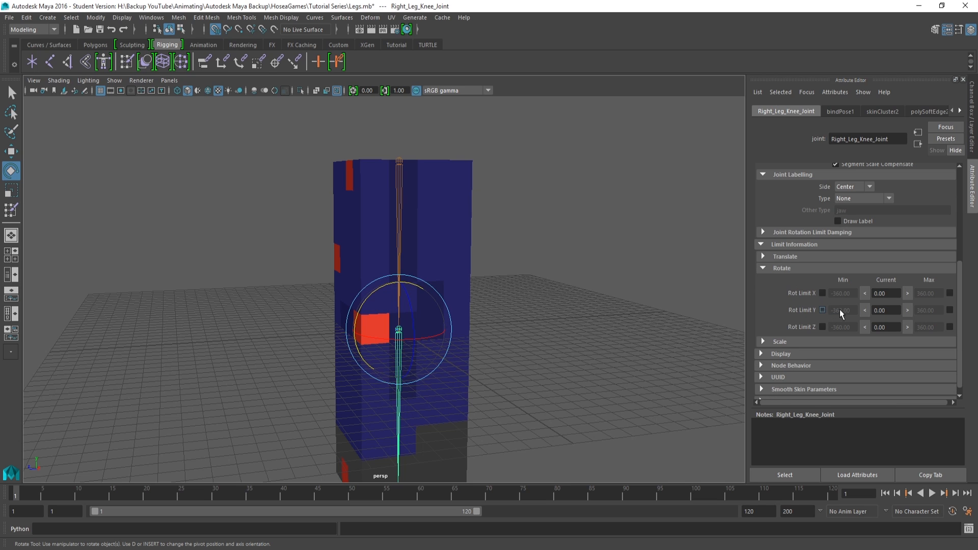
{"action": "left_click", "coordinate": [865, 294]}
{"action": "left_click", "coordinate": [908, 294]}
{"action": "left_click", "coordinate": [907, 327]}
- Enable the knee joint's minimum and maximum rotation limits on X, Y and Z, and set the Y maximum to 90
{"action": "left_click", "coordinate": [823, 310]}
{"action": "left_click", "coordinate": [822, 294]}
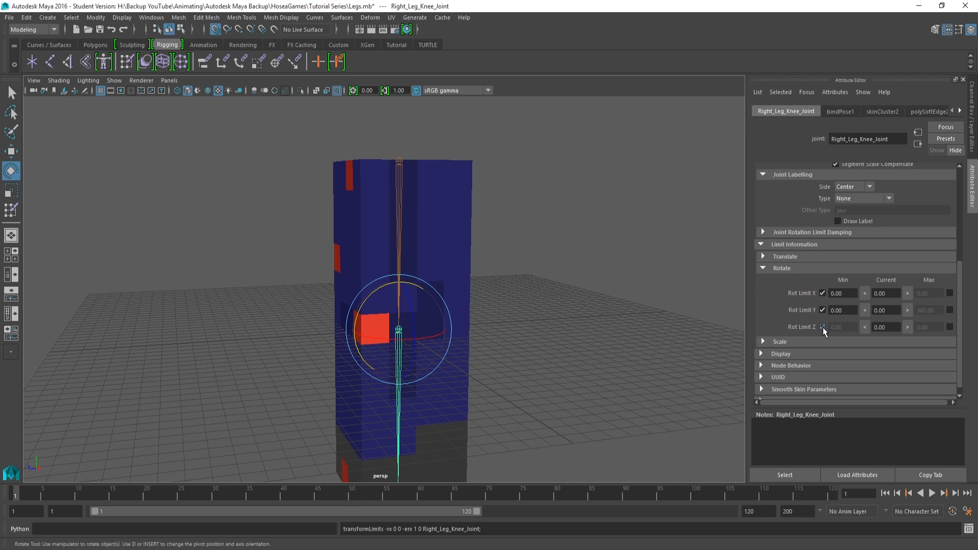
{"action": "left_click", "coordinate": [822, 327]}
{"action": "left_click", "coordinate": [950, 327]}
{"action": "left_click", "coordinate": [950, 311]}
{"action": "left_click", "coordinate": [950, 294]}
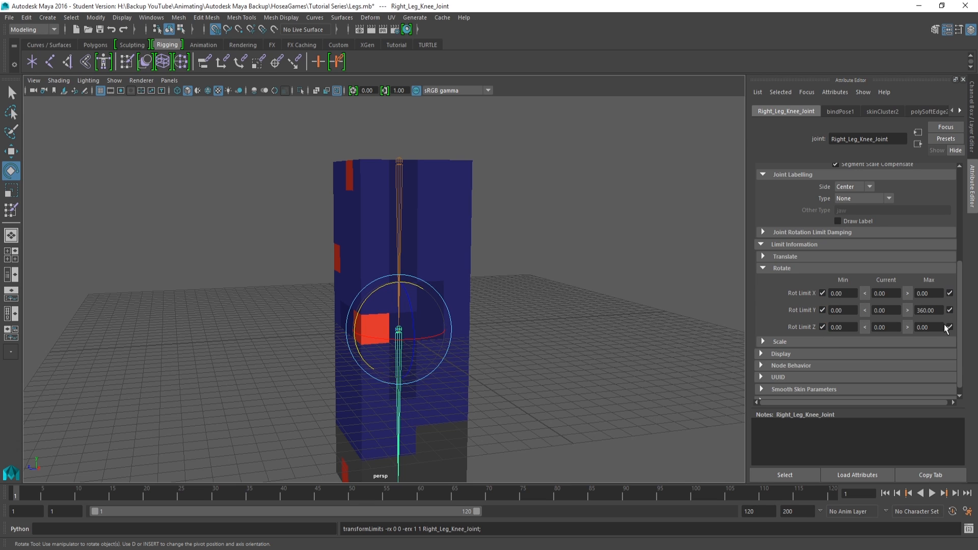
{"action": "left_click", "coordinate": [937, 311]}
{"action": "type", "text": "90"}
{"action": "key", "text": "Return"}
- Try bending the knee joint to test its new rotation limits, and undo the rotation
{"action": "left_click_drag", "start_coordinate": [463, 334], "coordinate": [484, 334], "text": "alt"}
{"action": "left_click_drag", "start_coordinate": [351, 306], "coordinate": [384, 403]}
{"action": "key", "text": "ctrl+z"}
{"action": "key", "text": "ctrl+z"}
{"action": "key", "text": "ctrl+z"}
{"action": "key", "text": "ctrl+z"}
{"action": "key", "text": "ctrl+z"}
{"action": "key", "text": "ctrl+z"}
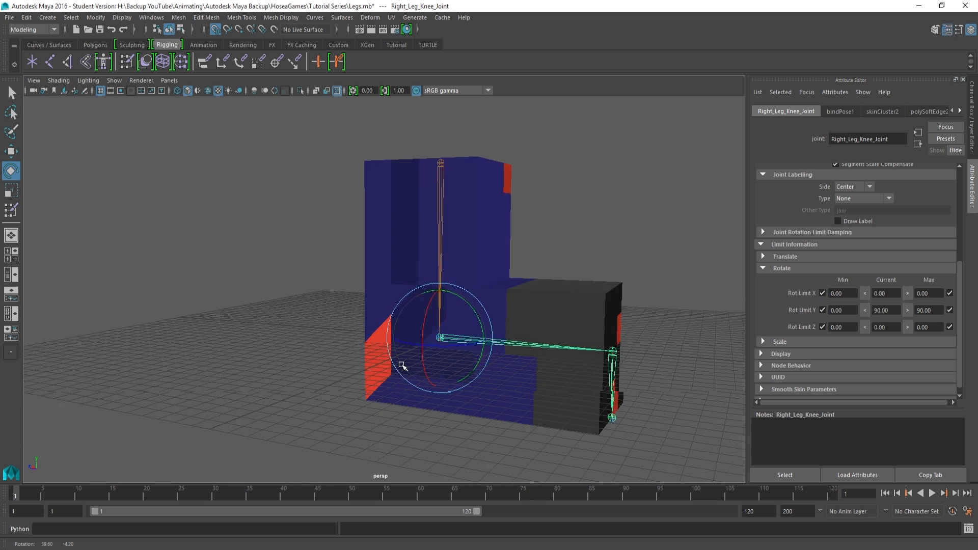
- Bend the knee joint to its 90-degree Y limit as another test, then reset its Y rotation to 0
{"action": "left_click_drag", "start_coordinate": [488, 363], "coordinate": [448, 352], "text": "alt"}
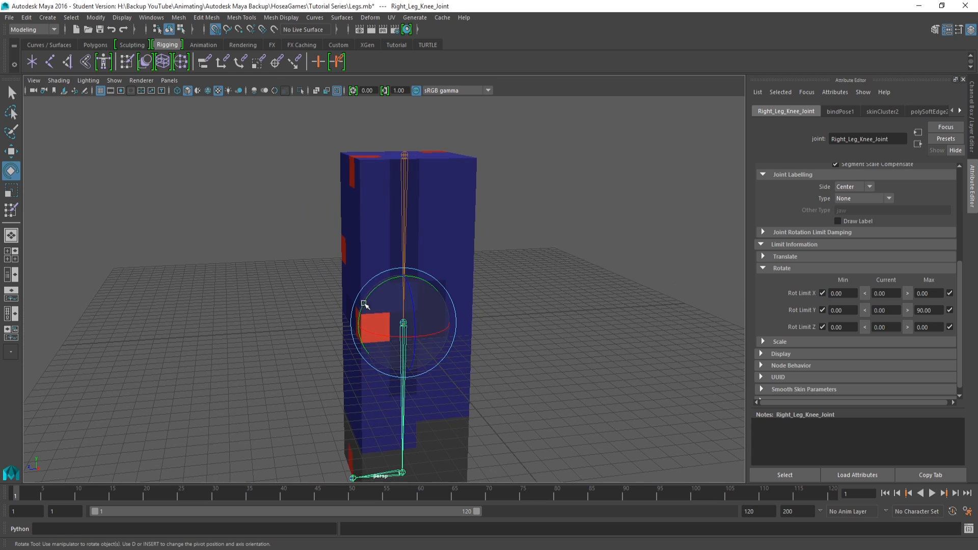
{"action": "left_click_drag", "start_coordinate": [368, 296], "coordinate": [422, 385]}
{"action": "left_click", "coordinate": [606, 236]}
{"action": "left_click", "coordinate": [404, 322]}
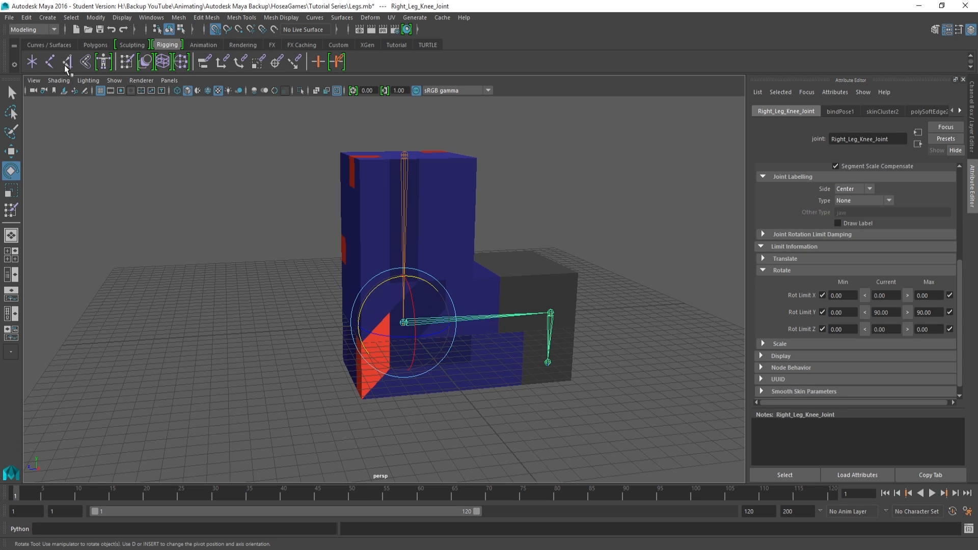
{"action": "left_click", "coordinate": [34, 30]}
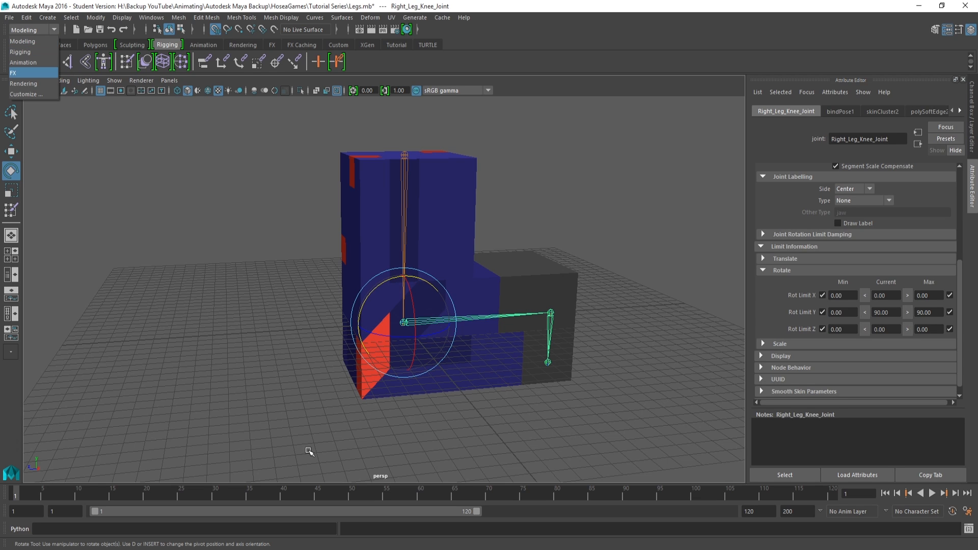
{"action": "left_click", "coordinate": [900, 312]}
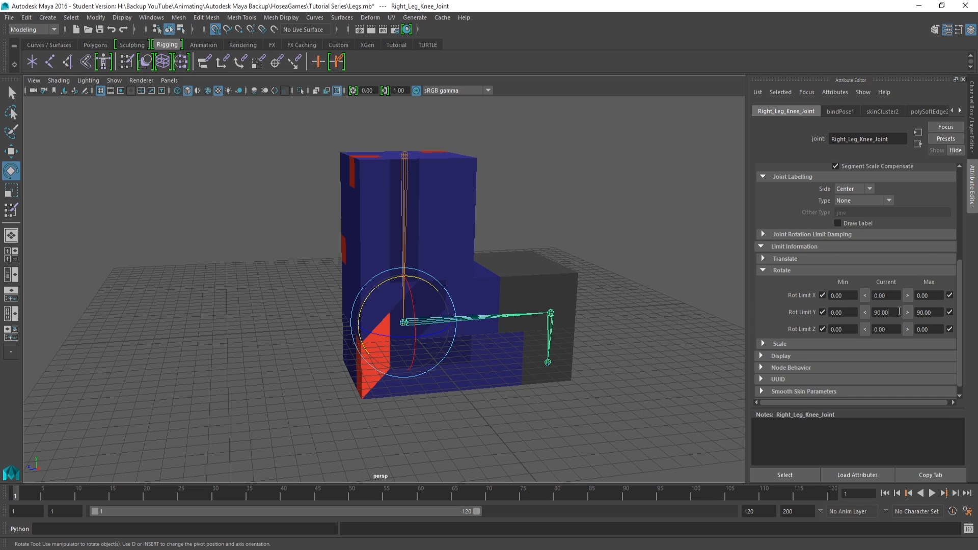
{"action": "type", "text": "0"}
{"action": "key", "text": "Return"}
- Select Right_Leg_Joint and raise the whole leg by setting its Translate Y to 12
{"action": "left_click_drag", "start_coordinate": [667, 313], "coordinate": [362, 201], "text": "alt"}
{"action": "left_click", "coordinate": [367, 207]}
{"action": "middle_click_drag", "start_coordinate": [367, 207], "coordinate": [406, 263], "text": "alt"}
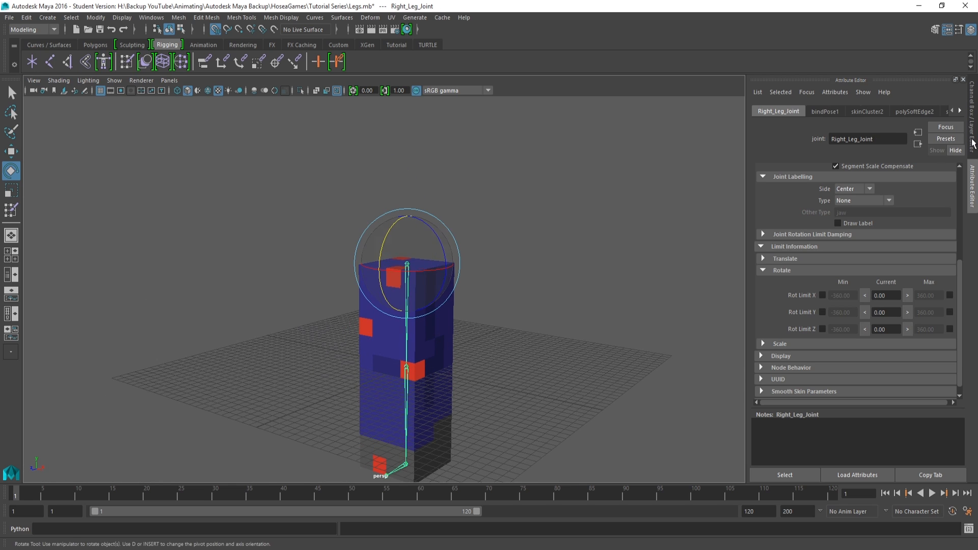
{"action": "left_click", "coordinate": [973, 123]}
{"action": "left_click", "coordinate": [947, 129]}
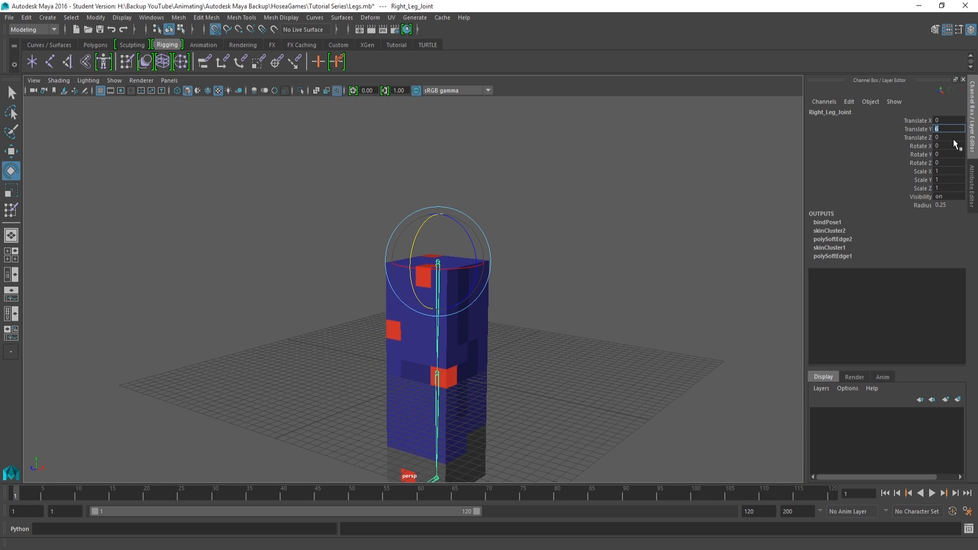
{"action": "type", "text": "12"}
{"action": "key", "text": "Return"}
{"action": "left_click_drag", "start_coordinate": [541, 294], "coordinate": [539, 267], "text": "alt"}
{"action": "middle_click_drag", "start_coordinate": [526, 282], "coordinate": [527, 300], "text": "alt"}
{"action": "left_click_drag", "start_coordinate": [503, 324], "coordinate": [522, 297], "text": "alt"}
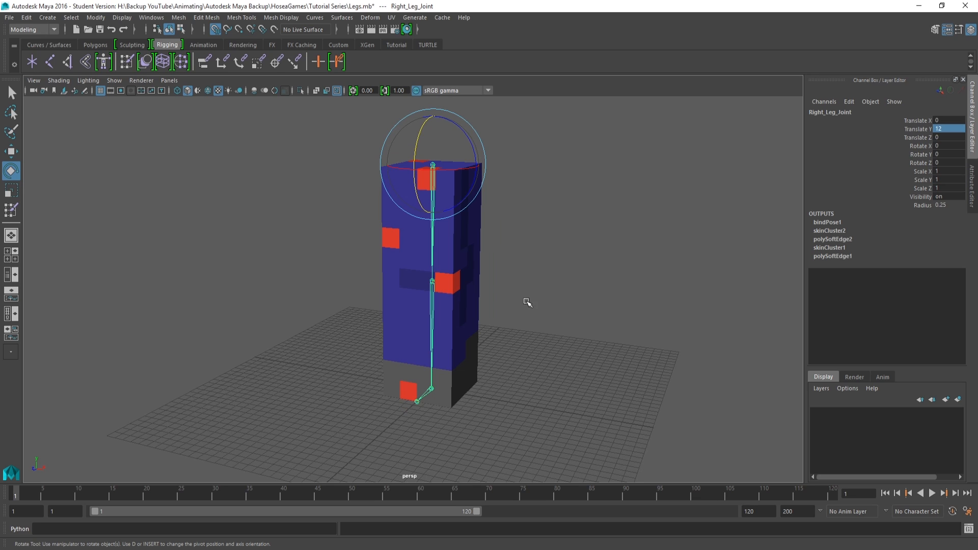
- Save the Legs.mb scene, accepting the student version notice
{"action": "key", "text": "q"}
{"action": "key", "text": "ctrl+s"}
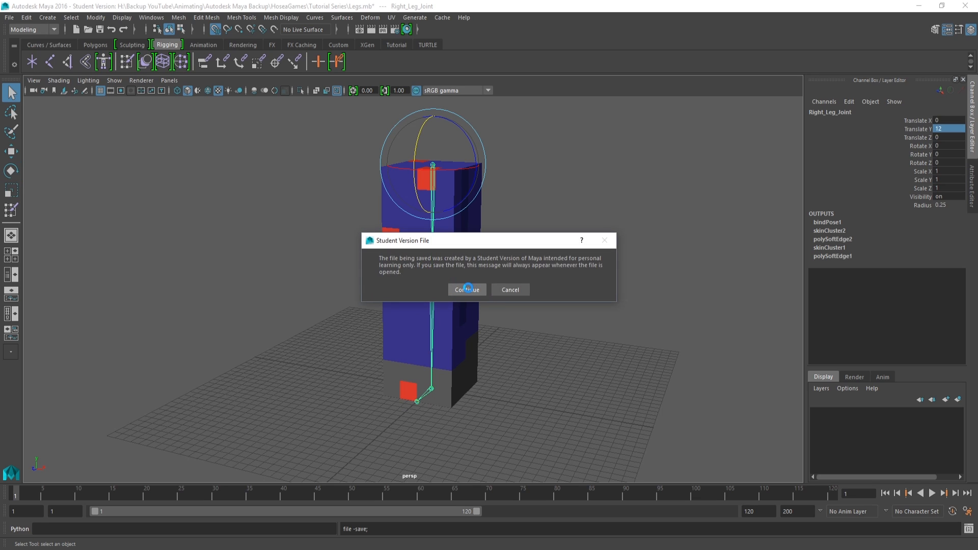
{"action": "left_click", "coordinate": [468, 289]}
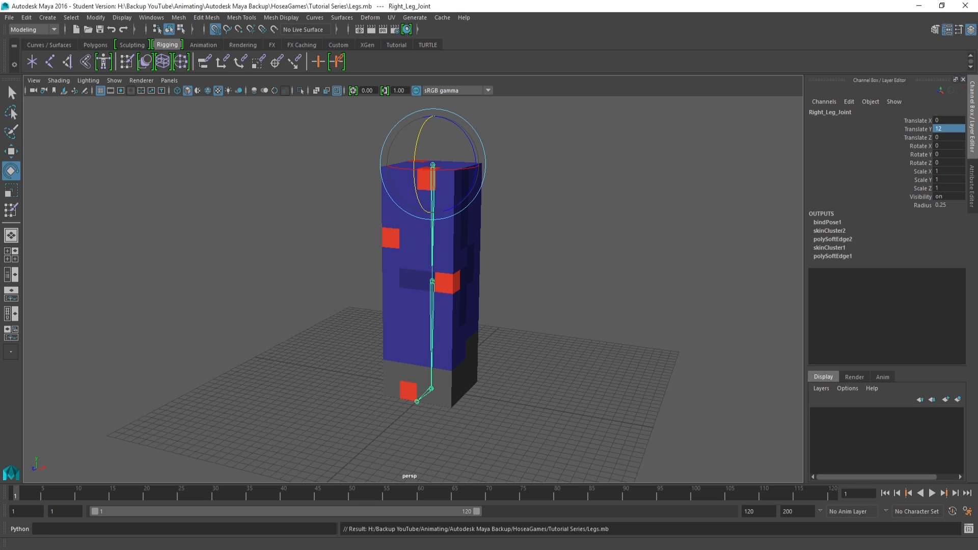
- Create a volume primitive cube as the foot controller and set its Size X and Size Z to 4.5
{"action": "left_click", "coordinate": [47, 18]}
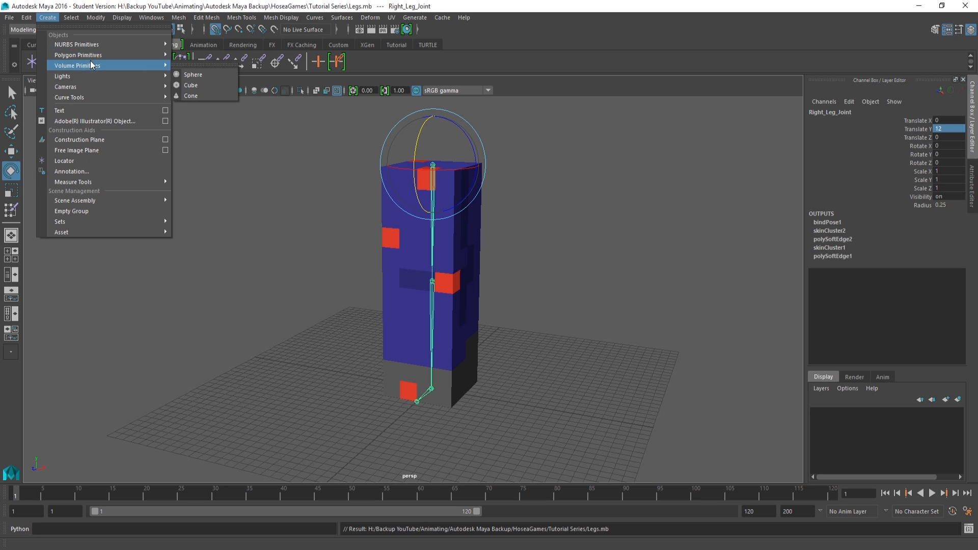
{"action": "mouse_move", "coordinate": [124, 68]}
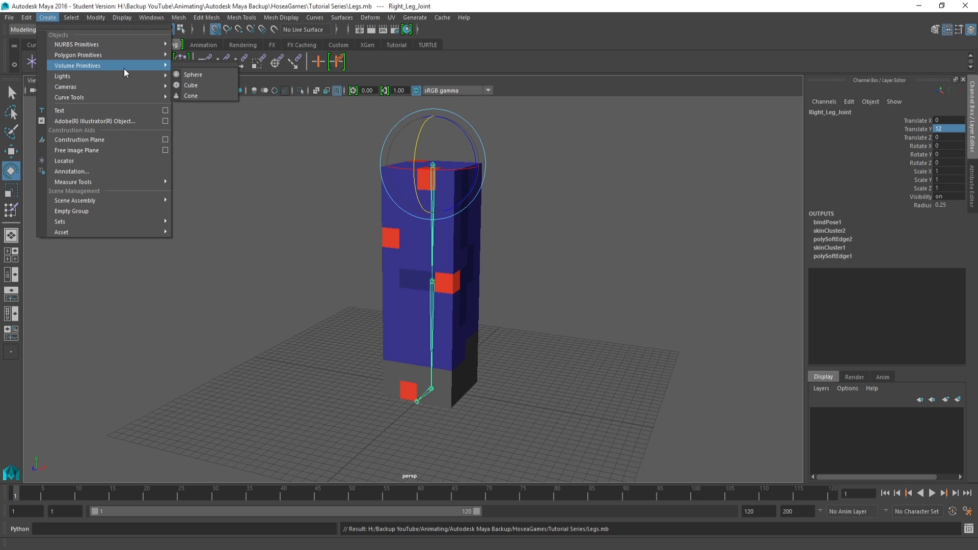
{"action": "left_click", "coordinate": [195, 86]}
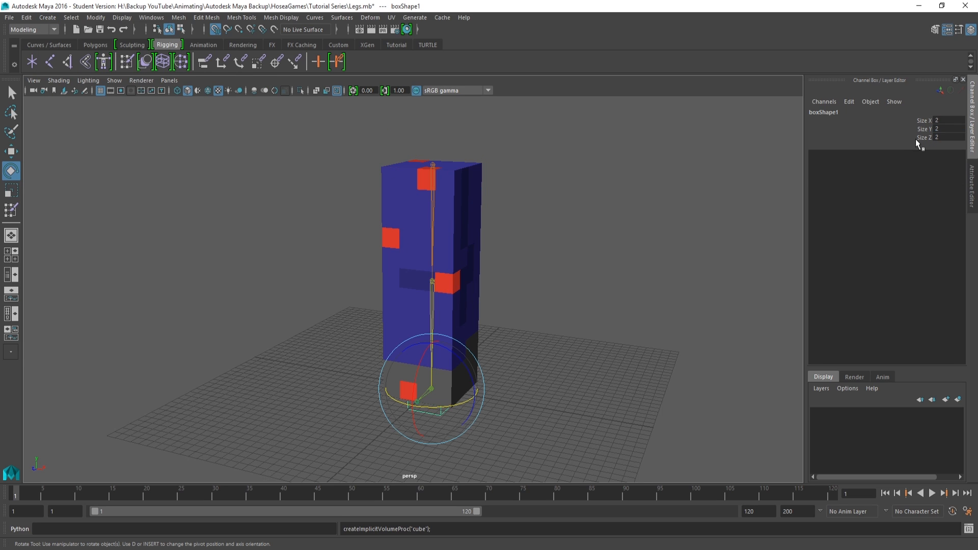
{"action": "left_click", "coordinate": [947, 121]}
{"action": "left_click", "coordinate": [944, 138]}
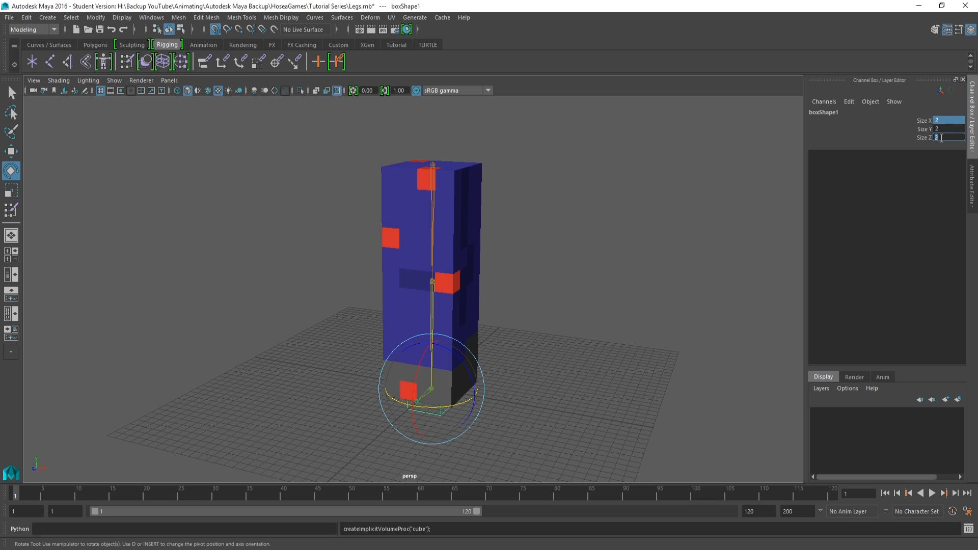
{"action": "type", "text": "4.5"}
{"action": "key", "text": "Return"}
- Move the controller box up to Translate Y 1 so that it encloses the foot
{"action": "scroll", "coordinate": [418, 402], "scroll_direction": "up", "scroll_amount": 2}
{"action": "left_click_drag", "start_coordinate": [444, 400], "coordinate": [388, 385], "text": "alt"}
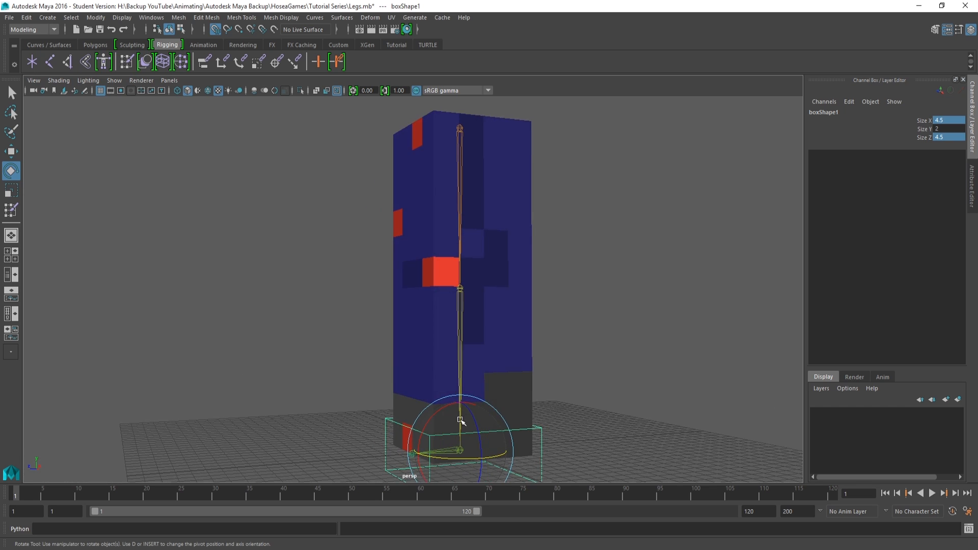
{"action": "middle_click_drag", "start_coordinate": [458, 431], "coordinate": [469, 387], "text": "alt"}
{"action": "scroll", "coordinate": [470, 386], "scroll_direction": "up", "scroll_amount": 1}
{"action": "left_click_drag", "start_coordinate": [470, 387], "coordinate": [447, 320], "text": "alt"}
{"action": "key", "text": "w"}
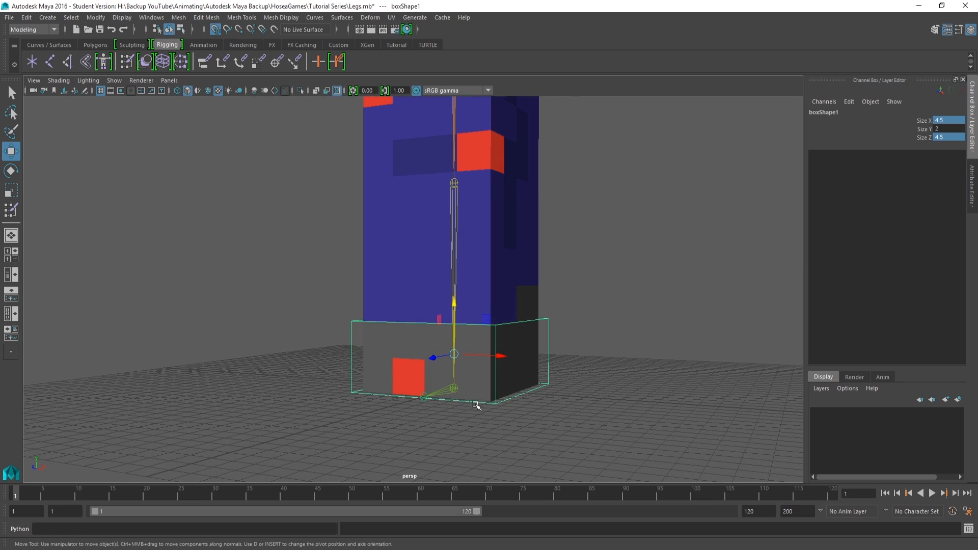
{"action": "left_click_drag", "start_coordinate": [527, 351], "coordinate": [478, 374], "text": "alt"}
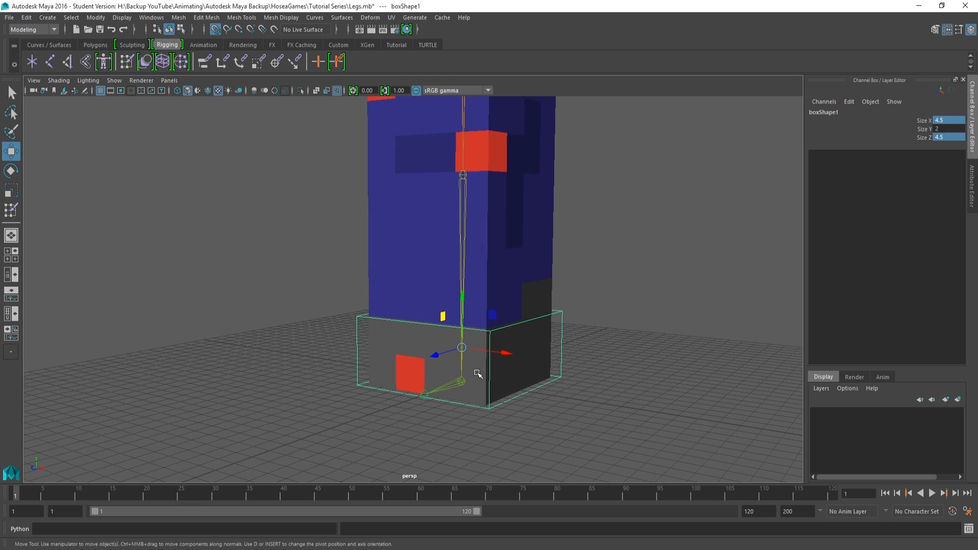
{"action": "key", "text": "d"}
{"action": "key", "text": "d"}
{"action": "key", "text": "d"}
{"action": "key", "text": "d"}
{"action": "key", "text": "d"}
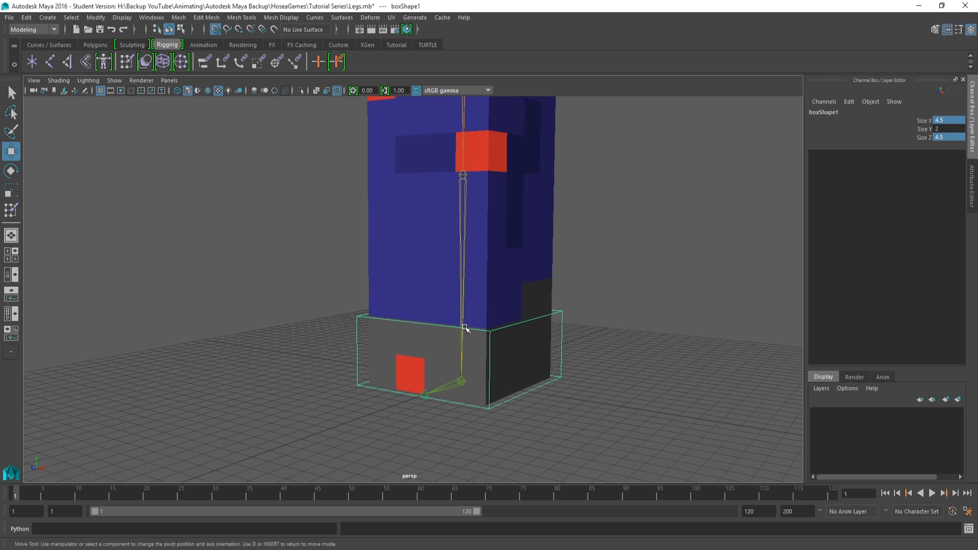
{"action": "key", "text": "d"}
{"action": "left_click_drag", "start_coordinate": [498, 343], "coordinate": [565, 351], "text": "alt"}
- Select the box1 transform, lower its pivot towards the ground, and deselect the box
{"action": "left_click", "coordinate": [557, 346]}
{"action": "key", "text": "d"}
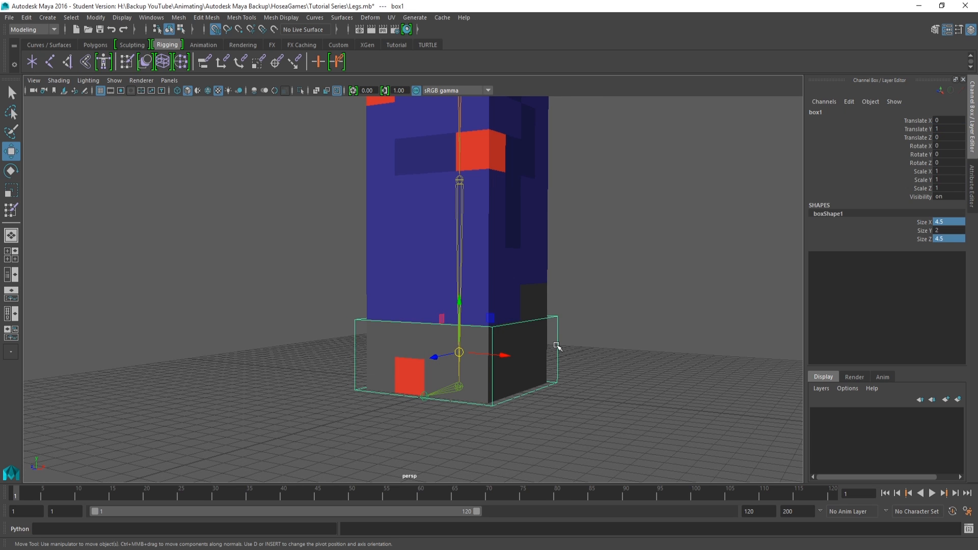
{"action": "key", "text": "d"}
{"action": "key", "text": "d"}
{"action": "key", "text": "d"}
{"action": "left_click", "coordinate": [239, 29]}
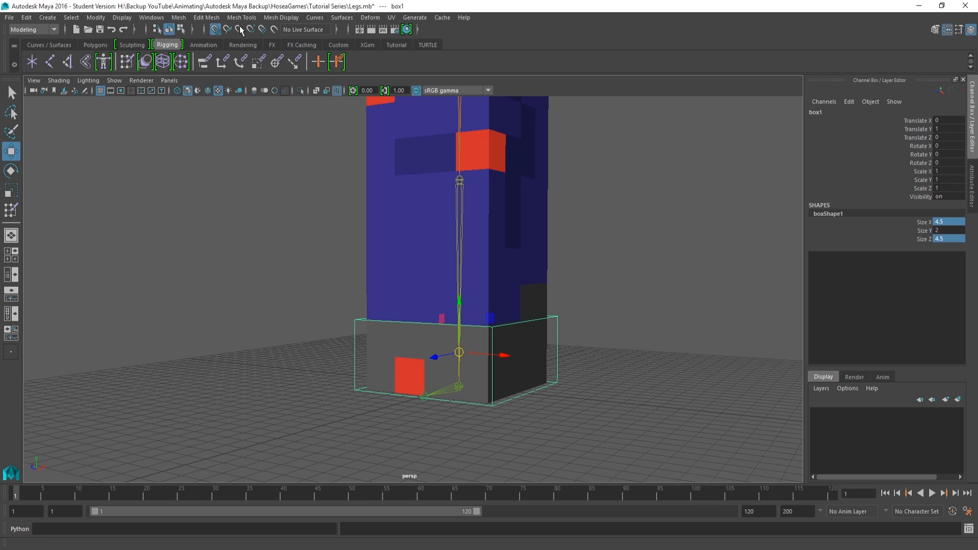
{"action": "key", "text": "d"}
{"action": "left_click_drag", "start_coordinate": [459, 301], "coordinate": [513, 385]}
{"action": "left_click_drag", "start_coordinate": [523, 381], "coordinate": [553, 313], "text": "alt"}
{"action": "left_click", "coordinate": [604, 295]}
- Tick off "Setting up the Controllers." in the "Part 1: Legs" checklist in OneNote, and close OneNote
{"action": "key", "text": "alt+Tab"}
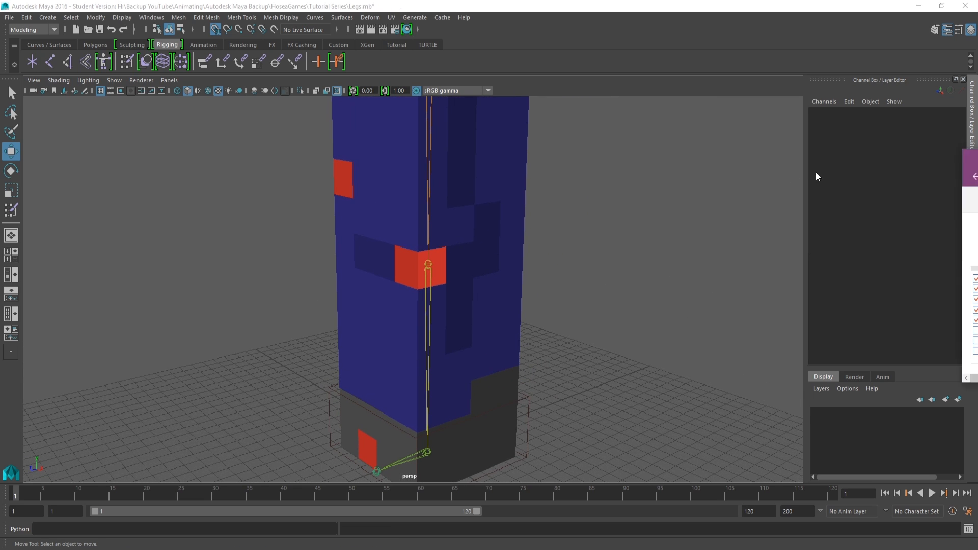
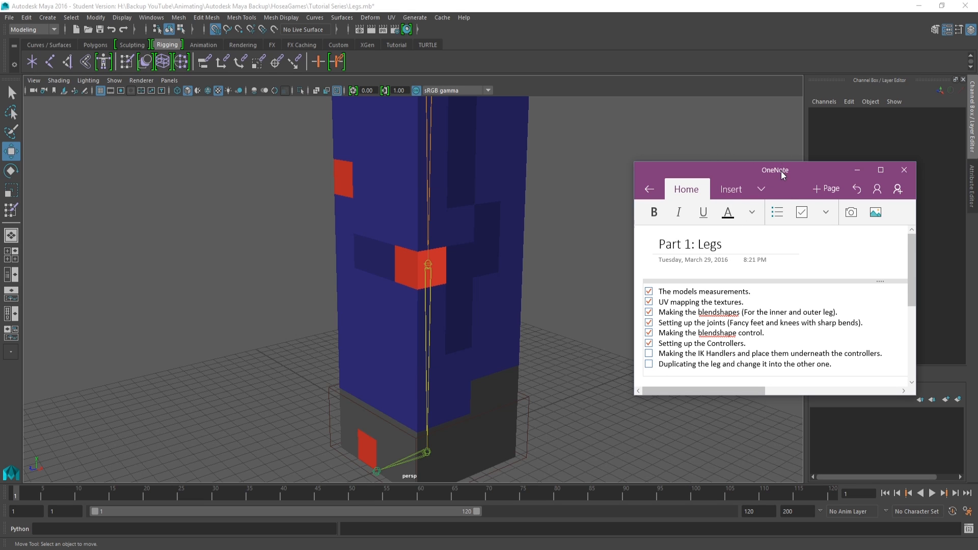
{"action": "left_click", "coordinate": [903, 171]}
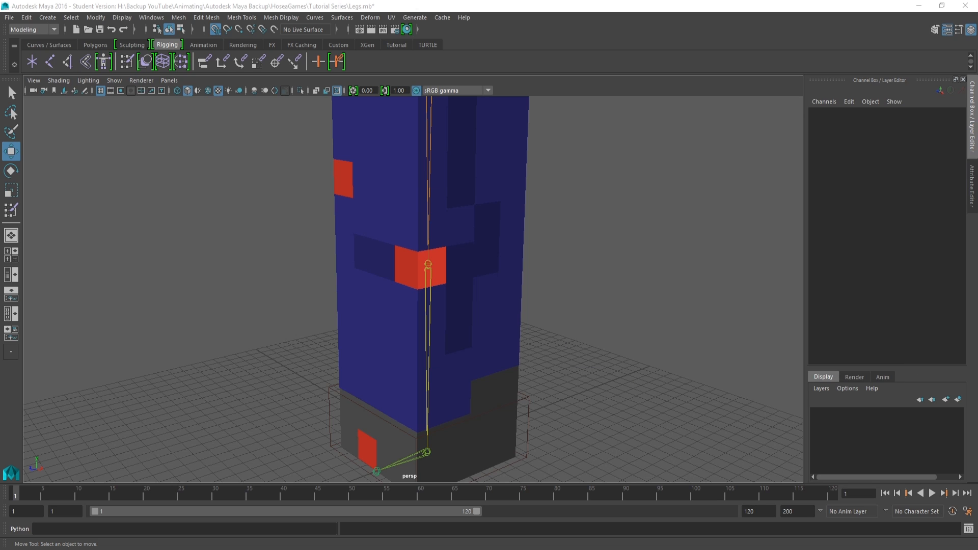
- Select Right_Leg_Knee_Joint and bend the leg by setting its Rotate Y to 90
{"action": "left_click_drag", "start_coordinate": [561, 284], "coordinate": [497, 313], "text": "alt"}
{"action": "left_click", "coordinate": [432, 275]}
{"action": "left_click", "coordinate": [945, 155]}
{"action": "key", "text": "Return"}
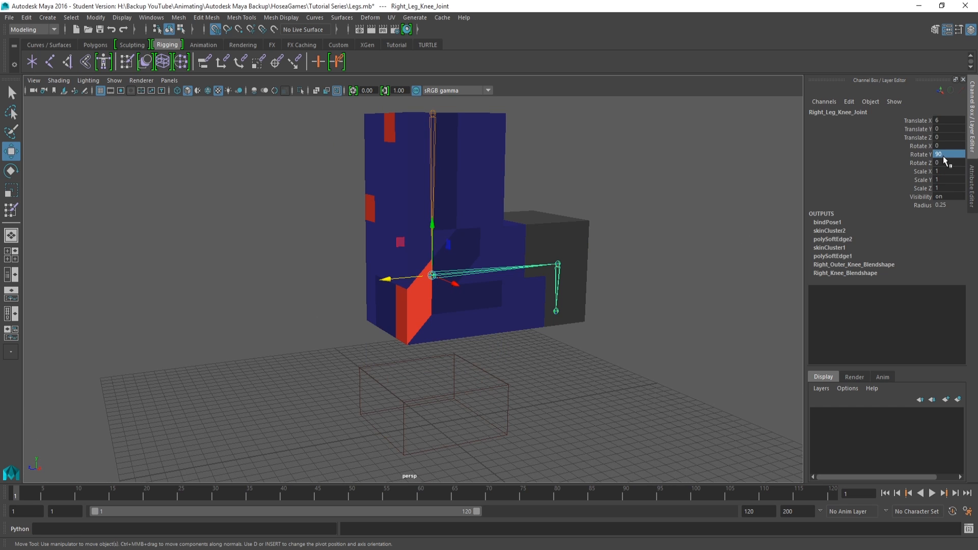
{"action": "middle_click_drag", "start_coordinate": [708, 205], "coordinate": [691, 222], "text": "alt"}
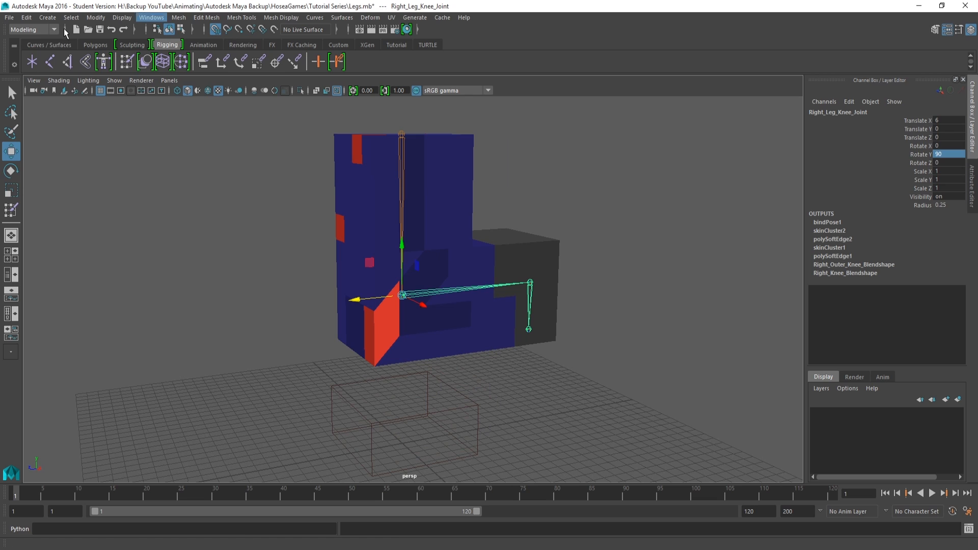
- Switch to the Rigging menu set and store the bent knee pose with Set Preferred Angle
{"action": "left_click", "coordinate": [38, 29]}
{"action": "left_click", "coordinate": [37, 53]}
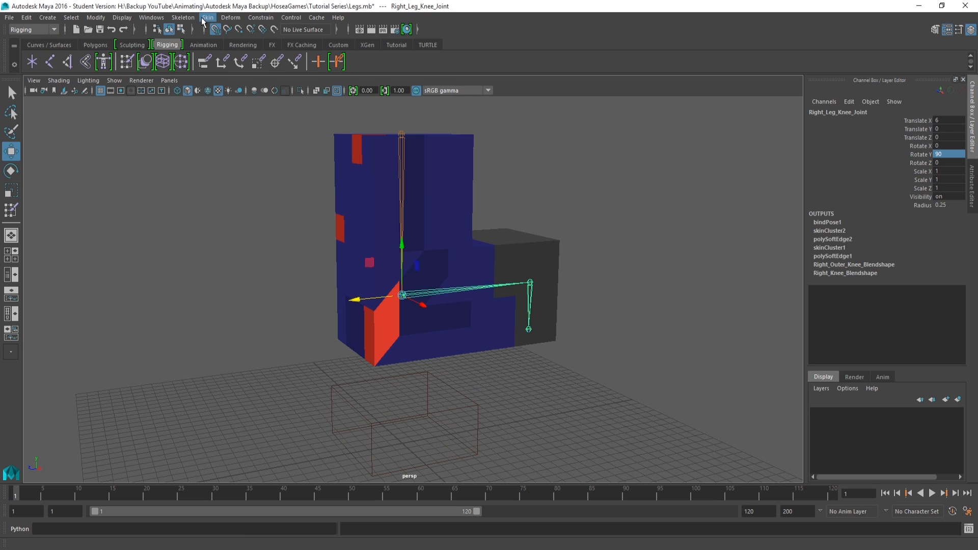
{"action": "left_click", "coordinate": [208, 17]}
{"action": "mouse_move", "coordinate": [185, 19]}
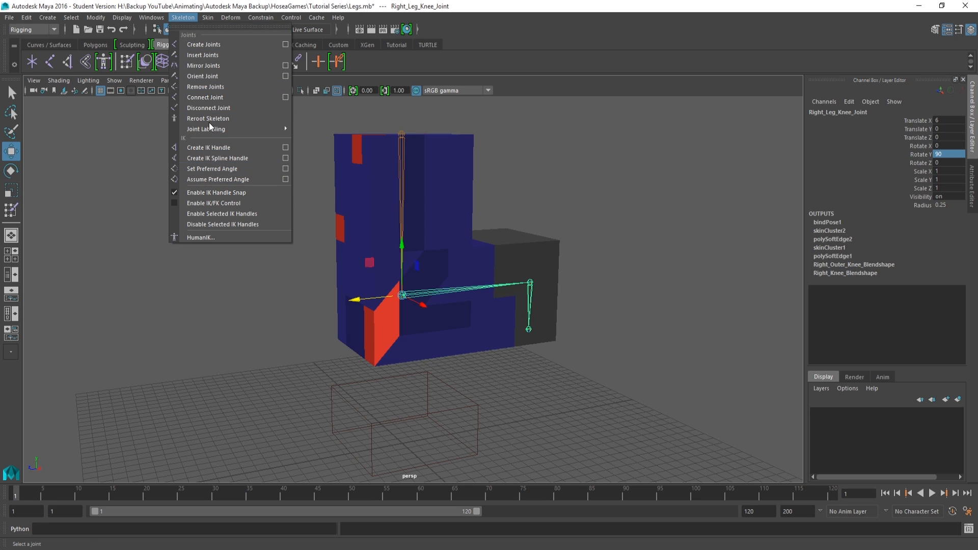
{"action": "left_click", "coordinate": [218, 169]}
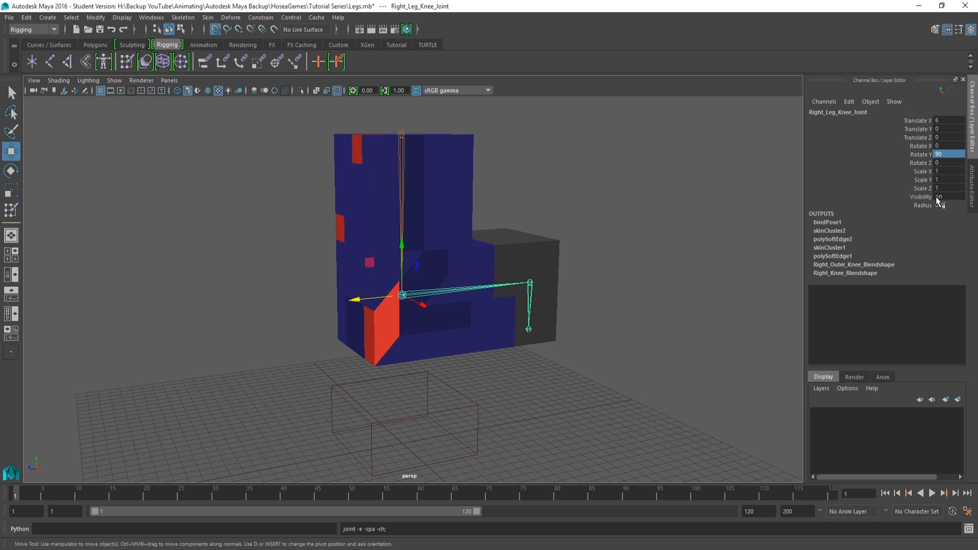
- Straighten the leg by setting the knee joint's Rotate Y back to 0
{"action": "left_click", "coordinate": [945, 155]}
{"action": "type", "text": "0"}
{"action": "key", "text": "Return"}
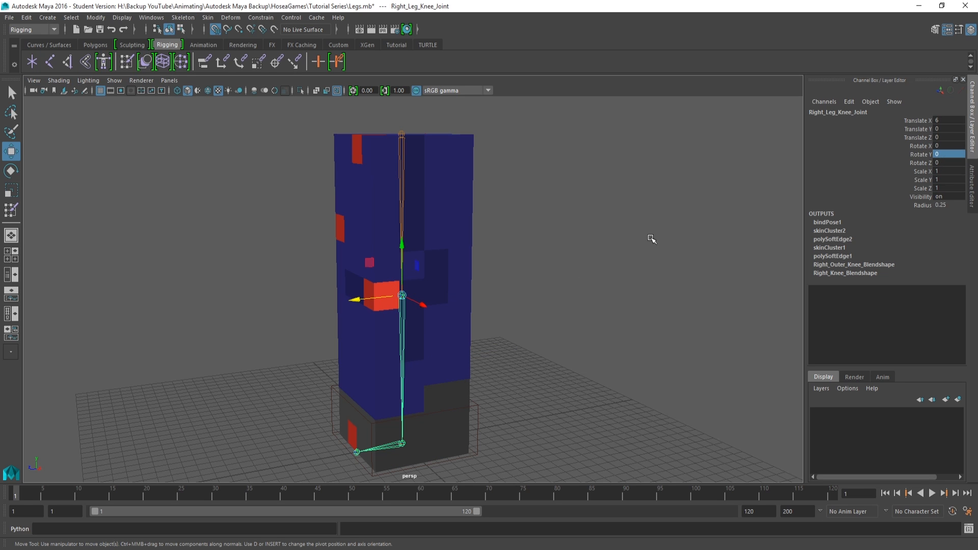
{"action": "left_click_drag", "start_coordinate": [530, 285], "coordinate": [485, 275], "text": "alt"}
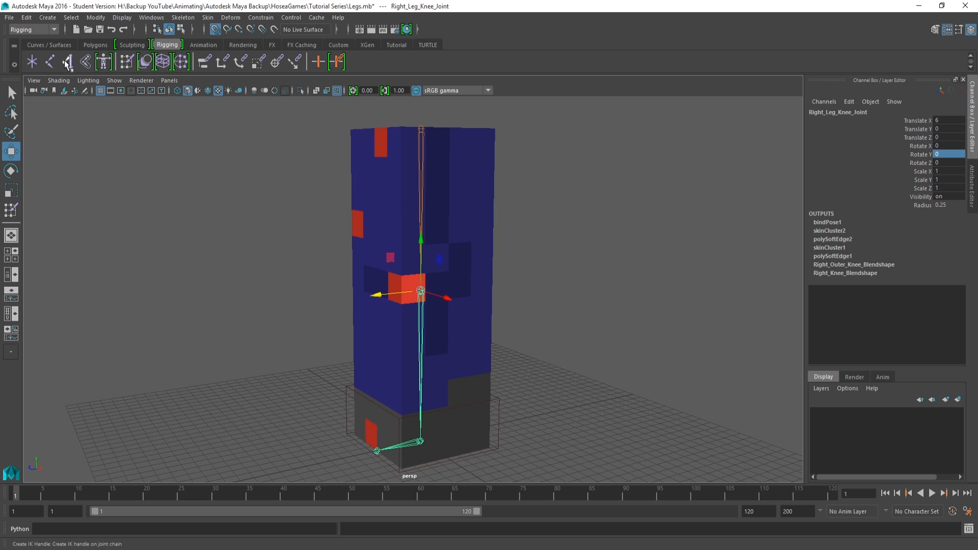
- Show the Outliner, rename box1 as Right_Leg_Controller and reorder it above Right_Leg_Joint
{"action": "left_click", "coordinate": [12, 275]}
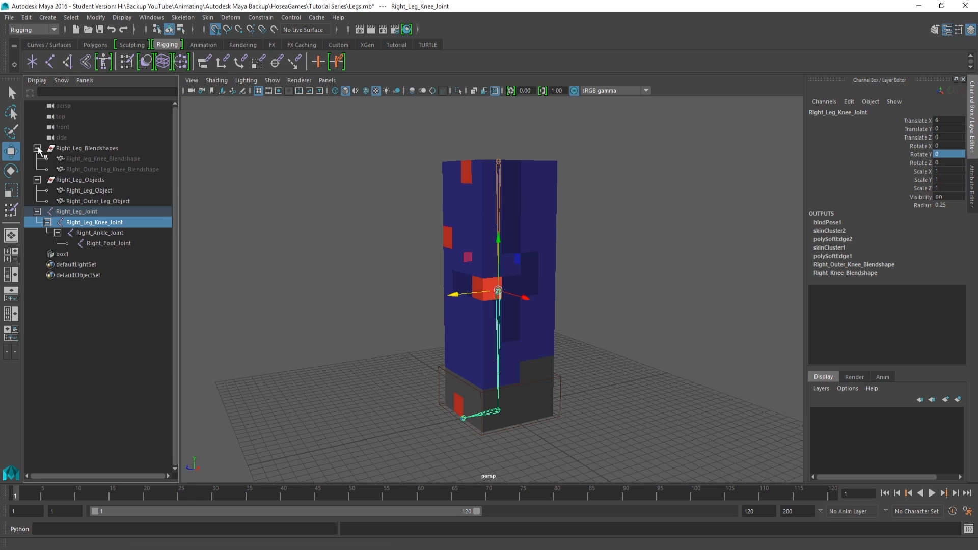
{"action": "left_click", "coordinate": [37, 148]}
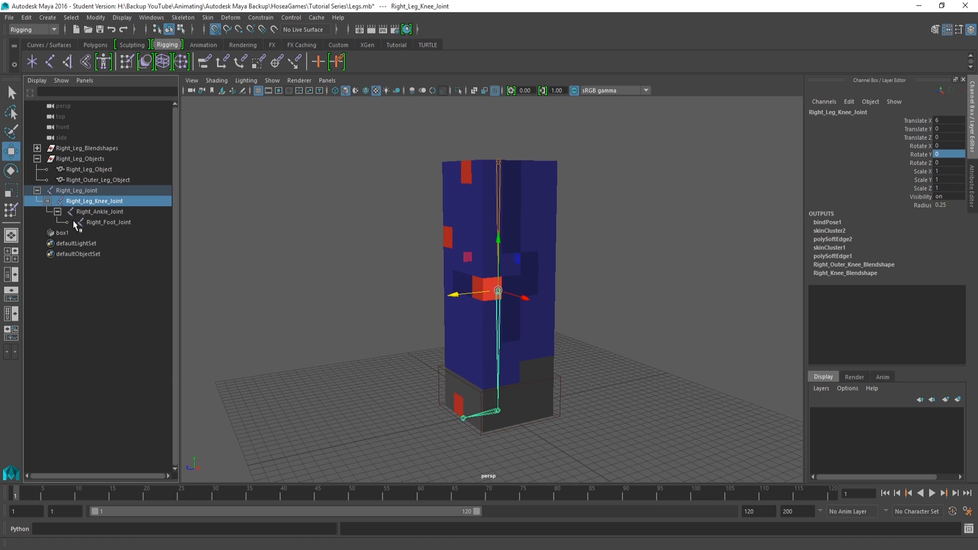
{"action": "double_click", "coordinate": [67, 233]}
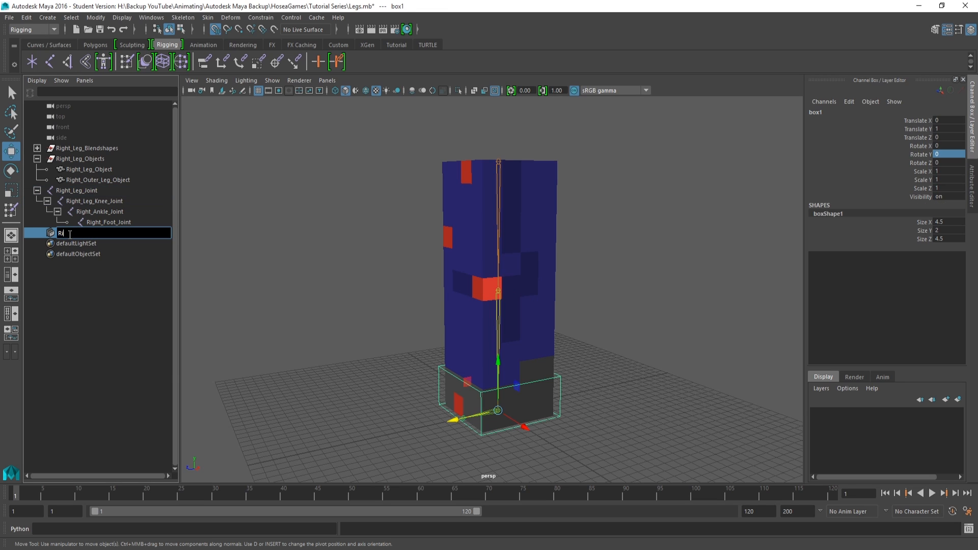
{"action": "type", "text": "Right_Leg_Controller"}
{"action": "key", "text": "Return"}
{"action": "middle_click_drag", "start_coordinate": [73, 234], "coordinate": [65, 190]}
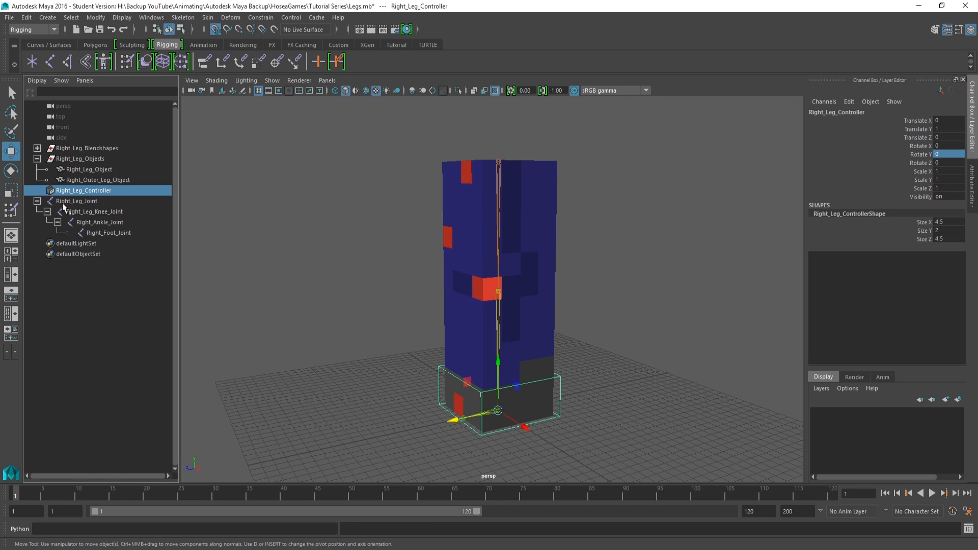
{"action": "left_click_drag", "start_coordinate": [414, 230], "coordinate": [415, 227], "text": "alt"}
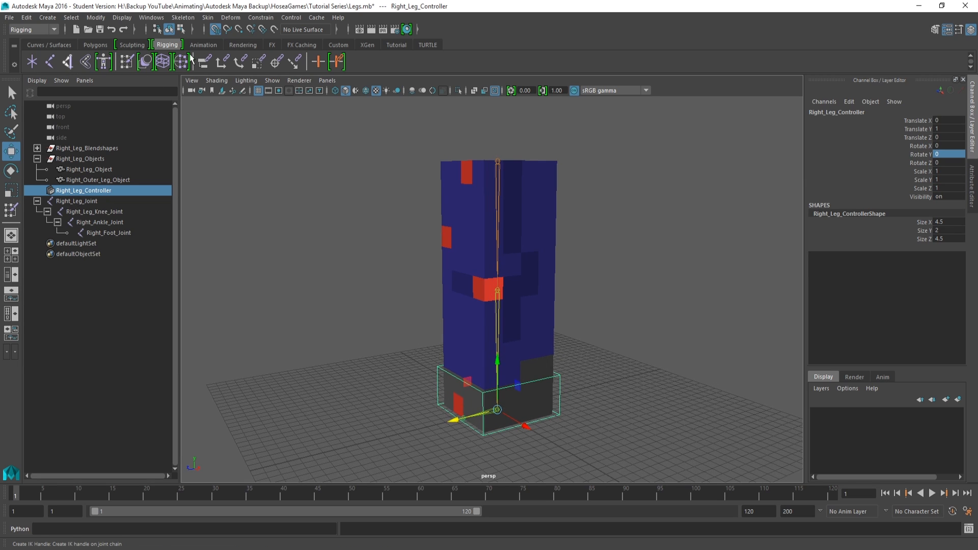
- Create an IK handle with the Rotate-Plane Solver from Right_Leg_Joint to Right_Ankle_Joint
{"action": "double_click", "coordinate": [69, 59]}
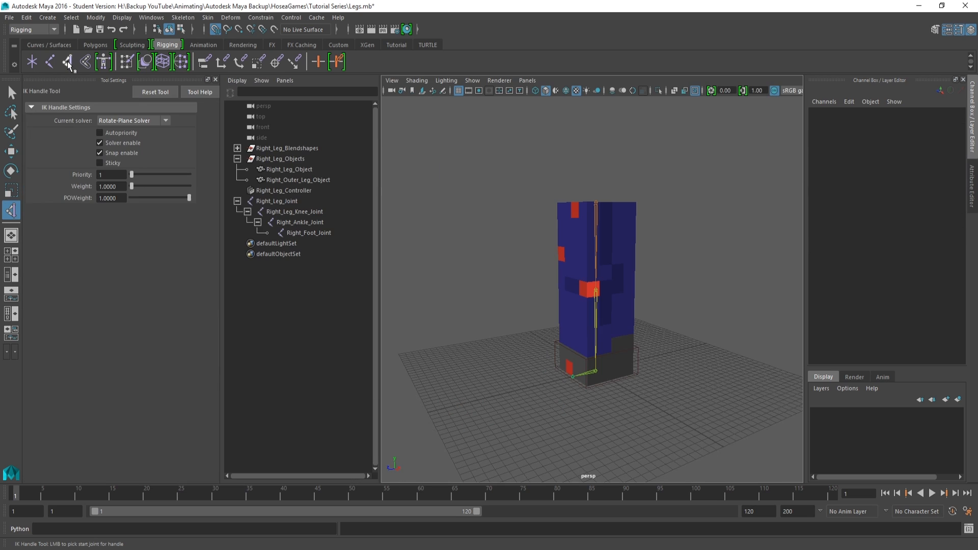
{"action": "left_click", "coordinate": [140, 123]}
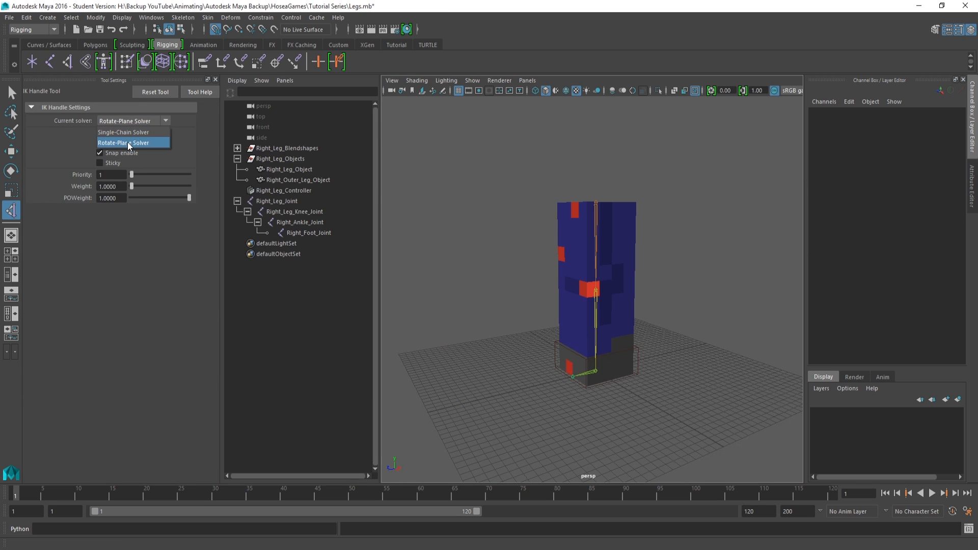
{"action": "left_click", "coordinate": [131, 142]}
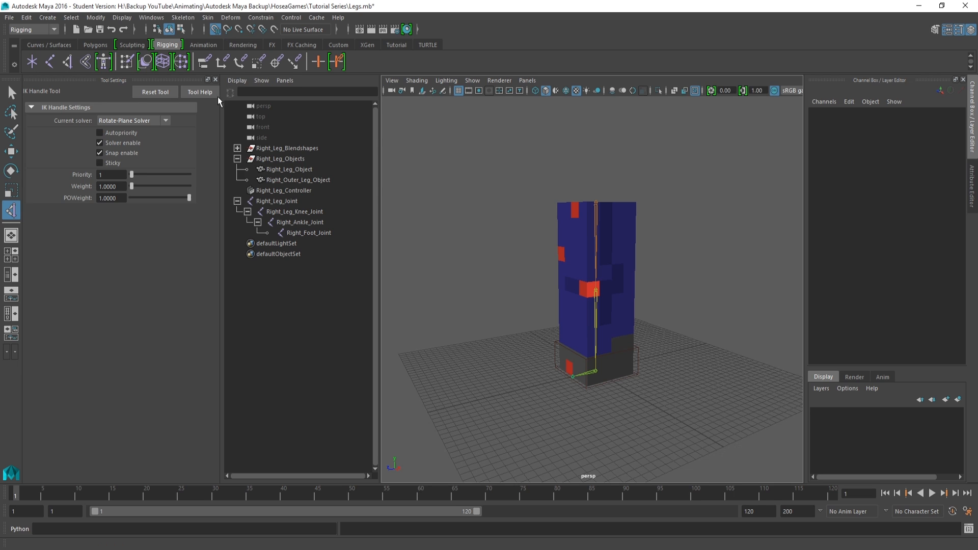
{"action": "left_click", "coordinate": [216, 79]}
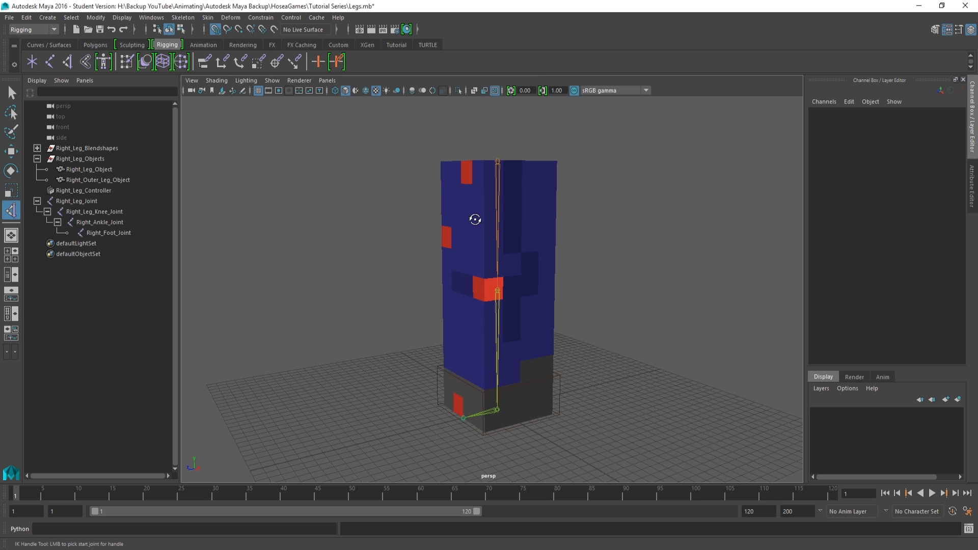
{"action": "left_click", "coordinate": [495, 161]}
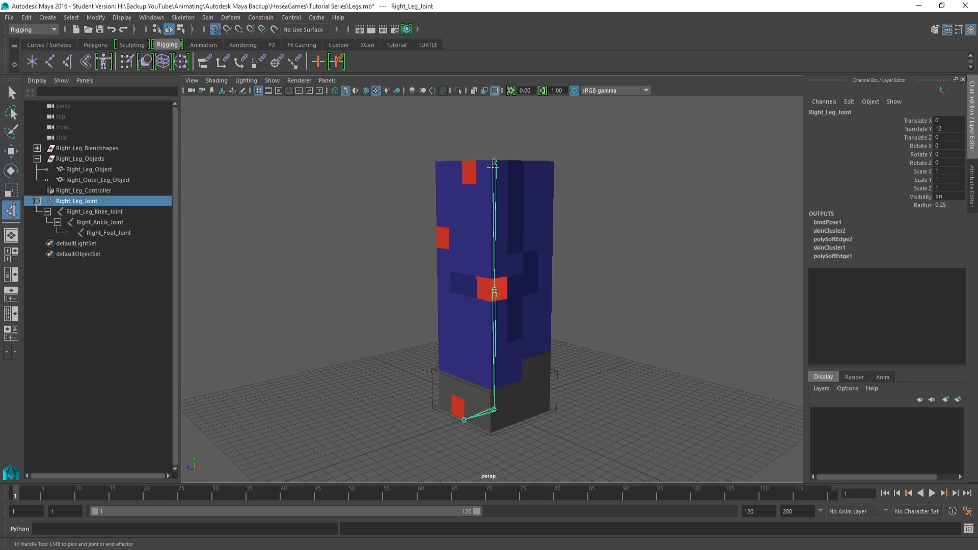
{"action": "left_click", "coordinate": [495, 411]}
{"action": "key", "text": "w"}
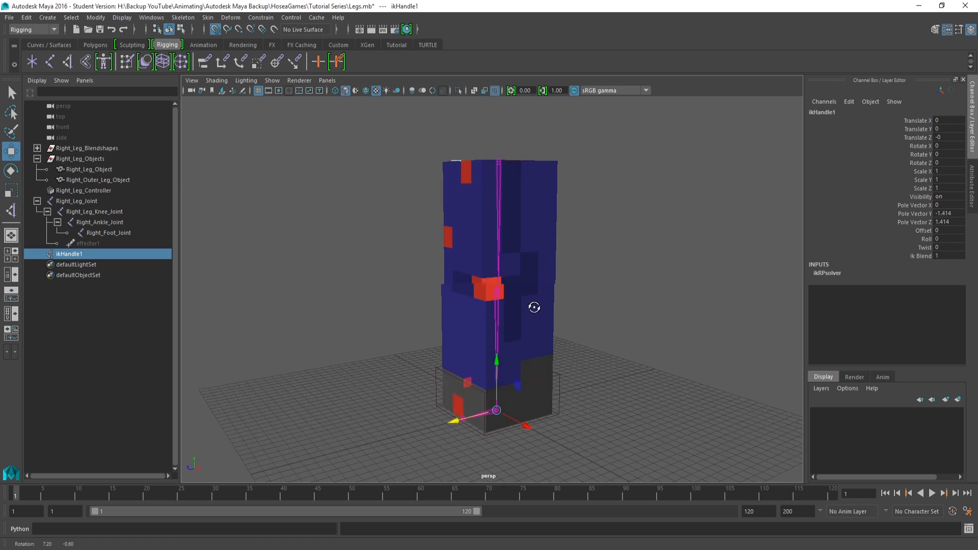
- Try moving the new leg IK handle with grid snapping on, and undo the move
{"action": "left_click_drag", "start_coordinate": [535, 306], "coordinate": [465, 375], "text": "alt"}
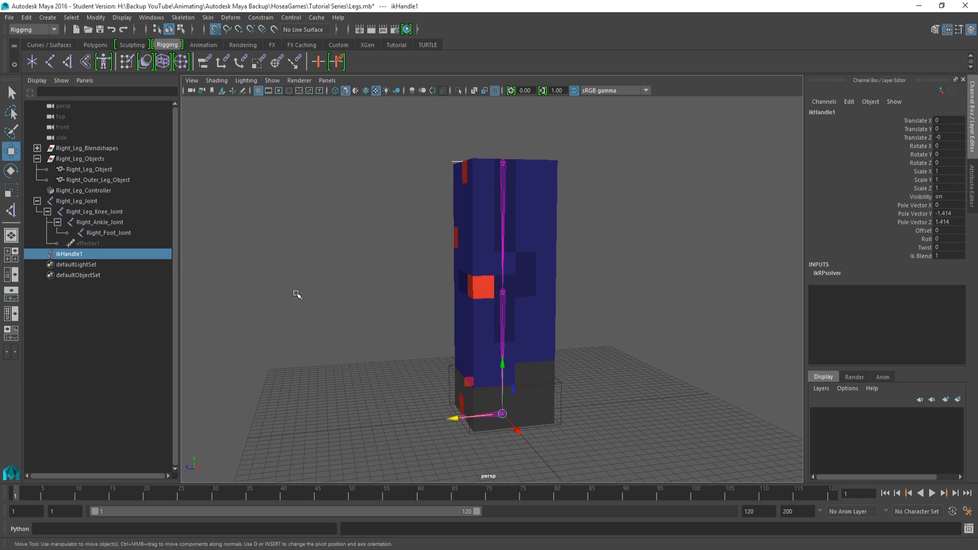
{"action": "left_click_drag", "start_coordinate": [353, 308], "coordinate": [380, 323], "text": "alt"}
{"action": "left_click_drag", "start_coordinate": [475, 380], "coordinate": [502, 291]}
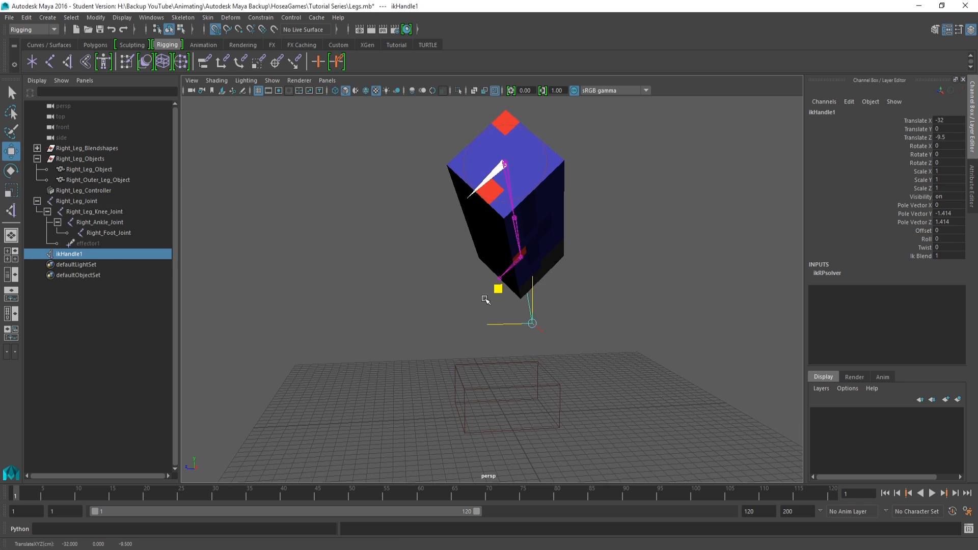
{"action": "key", "text": "ctrl+z"}
- Turn off grid snapping and test-move the leg IK handle freely, undoing each trial move
{"action": "left_click", "coordinate": [214, 33]}
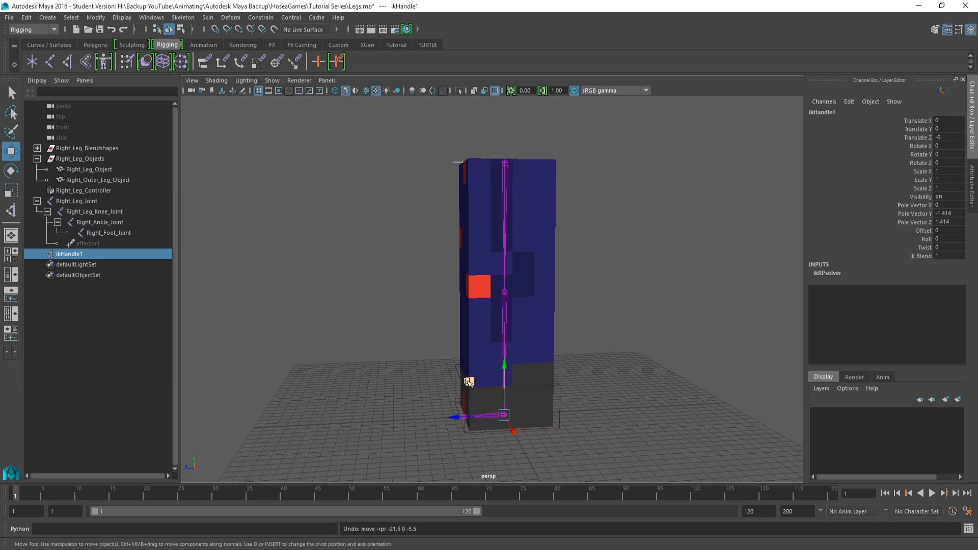
{"action": "left_click_drag", "start_coordinate": [468, 381], "coordinate": [490, 397]}
{"action": "key", "text": "ctrl+z"}
{"action": "left_click_drag", "start_coordinate": [546, 286], "coordinate": [484, 297], "text": "alt"}
{"action": "left_click_drag", "start_coordinate": [501, 375], "coordinate": [498, 295], "text": "alt"}
{"action": "key", "text": "ctrl+z"}
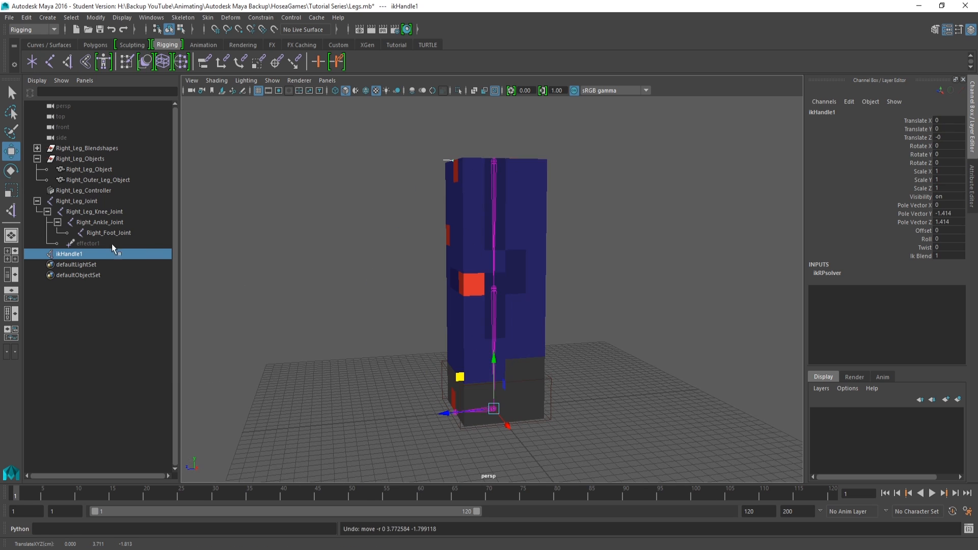
- Rename ikHandle1 as Right_Leg_IK_Handler and parent it under Right_Leg_Controller
{"action": "double_click", "coordinate": [73, 255]}
{"action": "type", "text": "Right Leg IK Handler"}
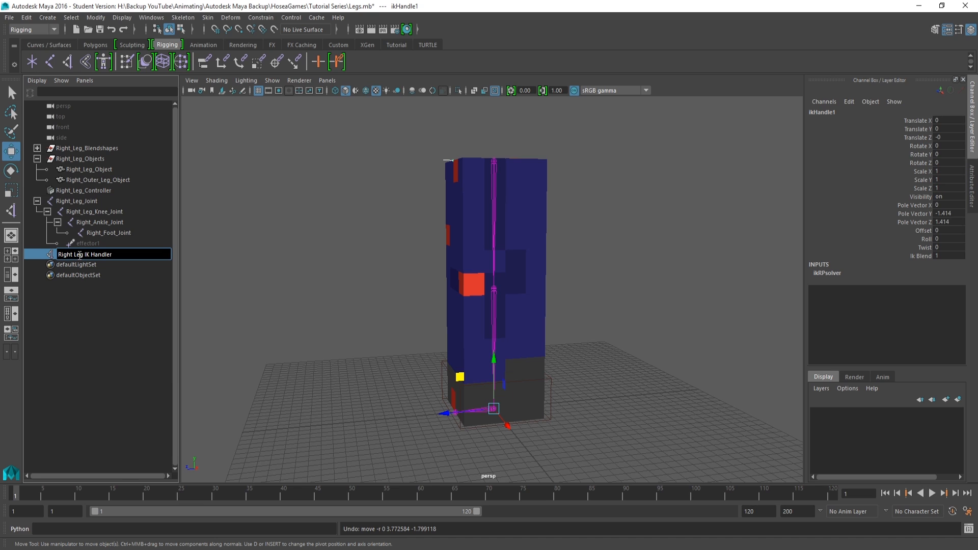
{"action": "key", "text": "Return"}
{"action": "middle_click_drag", "start_coordinate": [80, 254], "coordinate": [87, 191]}
- Try moving Right_Leg_IK_Handler and its parent Right_Leg_Controller to test the leg, and undo both moves
{"action": "left_click_drag", "start_coordinate": [459, 383], "coordinate": [554, 395], "text": "alt"}
{"action": "key", "text": "ctrl+z"}
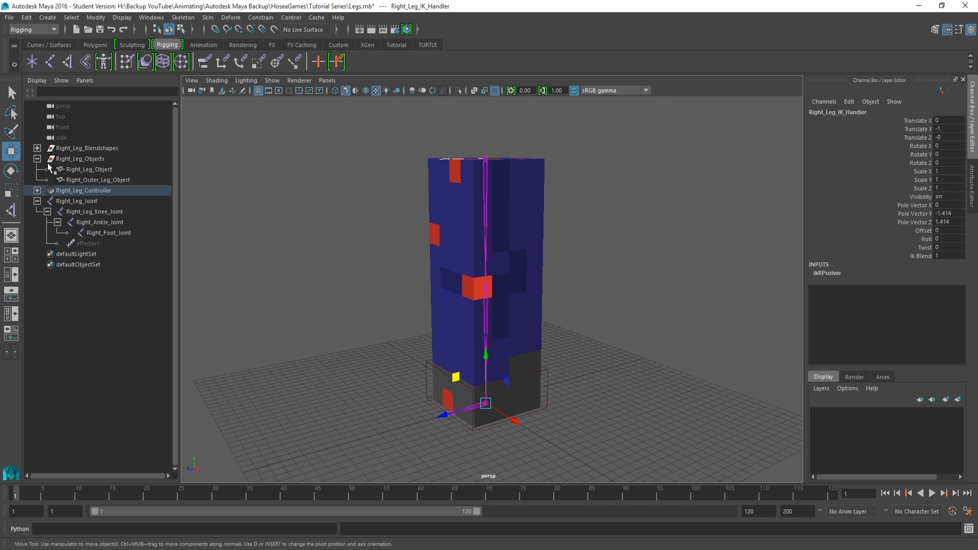
{"action": "left_click", "coordinate": [63, 190]}
{"action": "left_click", "coordinate": [582, 386]}
{"action": "left_click", "coordinate": [547, 379]}
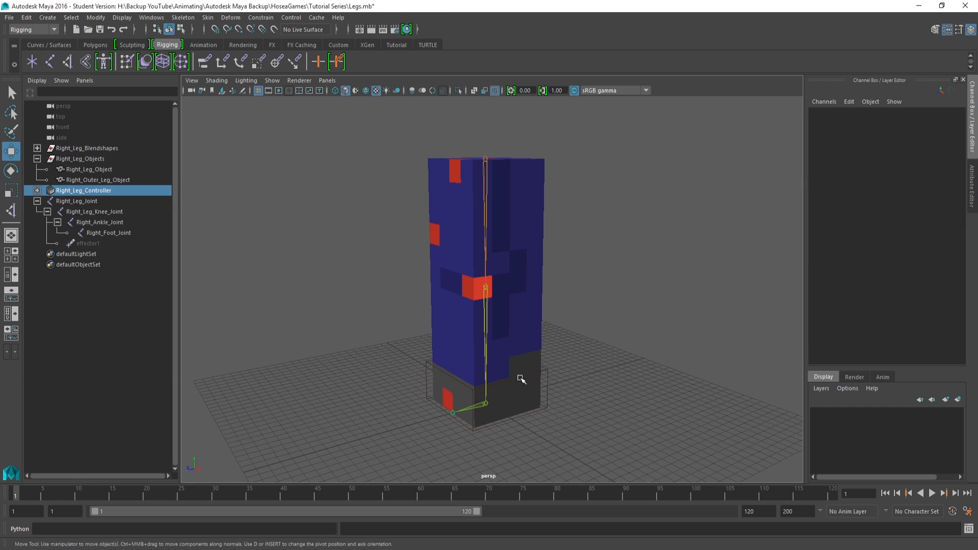
{"action": "mouse_move", "coordinate": [459, 375]}
{"action": "left_mouse_down"}
{"action": "mouse_move", "coordinate": [448, 323]}
{"action": "mouse_move", "coordinate": [376, 363]}
{"action": "mouse_move", "coordinate": [295, 335]}
{"action": "mouse_move", "coordinate": [447, 310]}
{"action": "mouse_move", "coordinate": [442, 377]}
{"action": "mouse_move", "coordinate": [450, 364]}
{"action": "left_mouse_up"}
{"action": "key", "text": "ctrl+z"}
{"action": "left_click_drag", "start_coordinate": [457, 327], "coordinate": [544, 373], "text": "alt"}
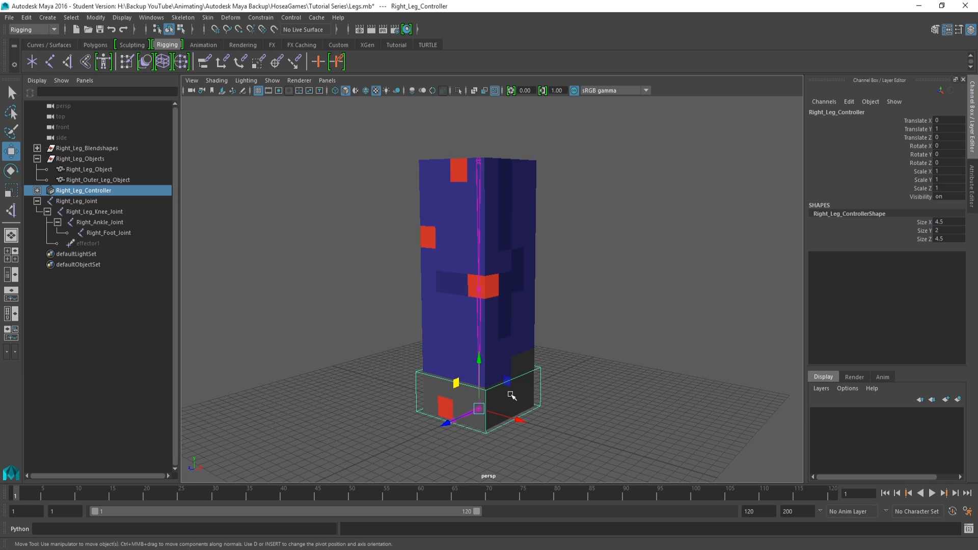
{"action": "left_click", "coordinate": [625, 400]}
- Create a second IK handle from Right_Ankle_Joint to Right_Foot_Joint
{"action": "middle_click_drag", "start_coordinate": [448, 362], "coordinate": [458, 328], "text": "alt"}
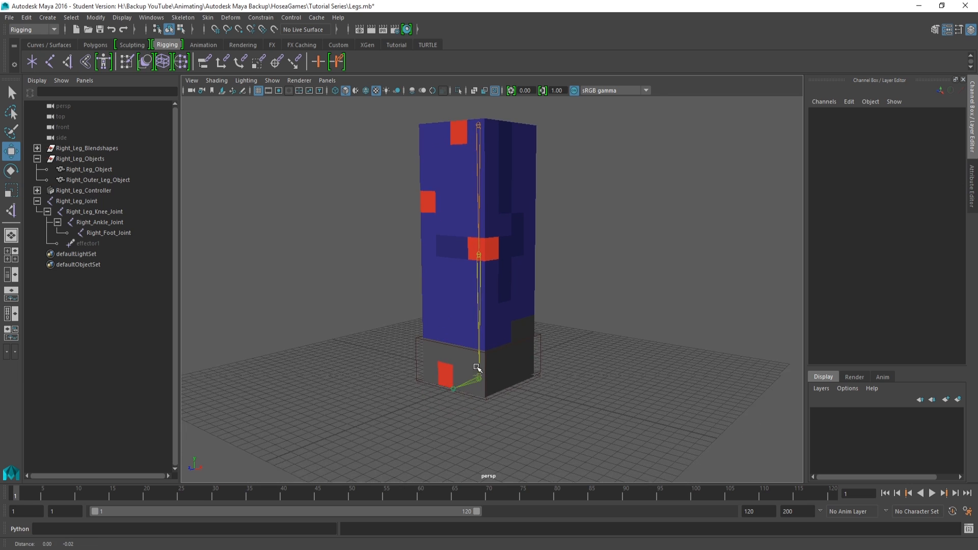
{"action": "scroll", "coordinate": [457, 329], "scroll_direction": "up", "scroll_amount": 2}
{"action": "left_click", "coordinate": [68, 60]}
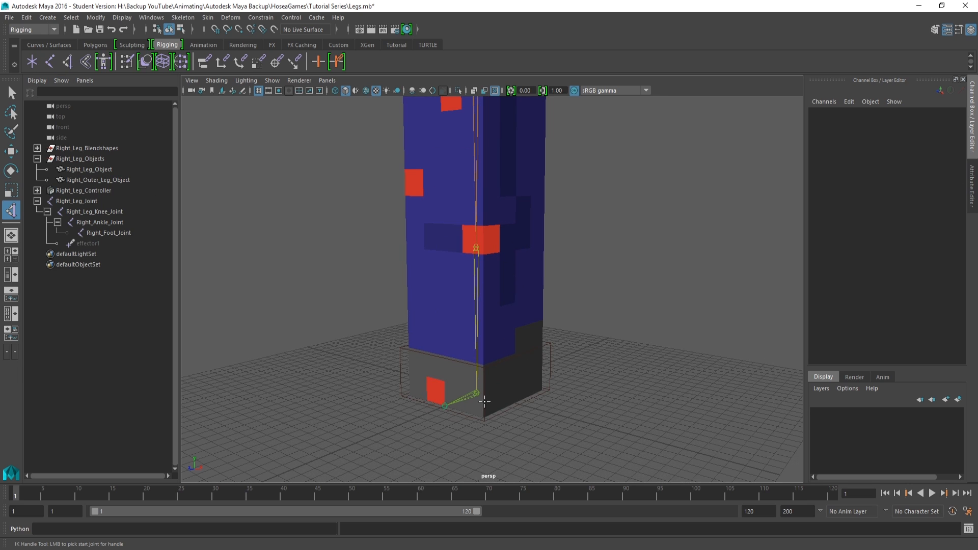
{"action": "left_click_drag", "start_coordinate": [519, 400], "coordinate": [474, 396], "text": "alt"}
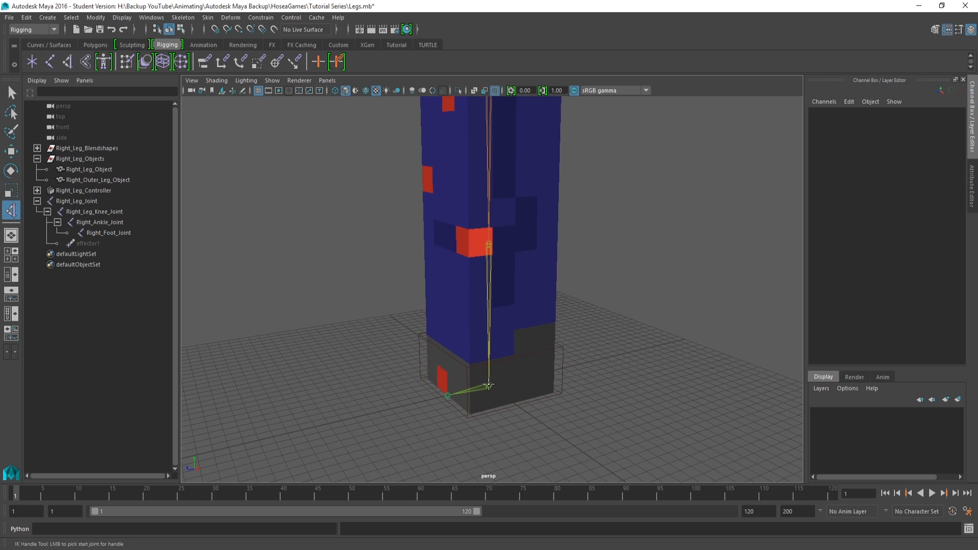
{"action": "left_click", "coordinate": [488, 386]}
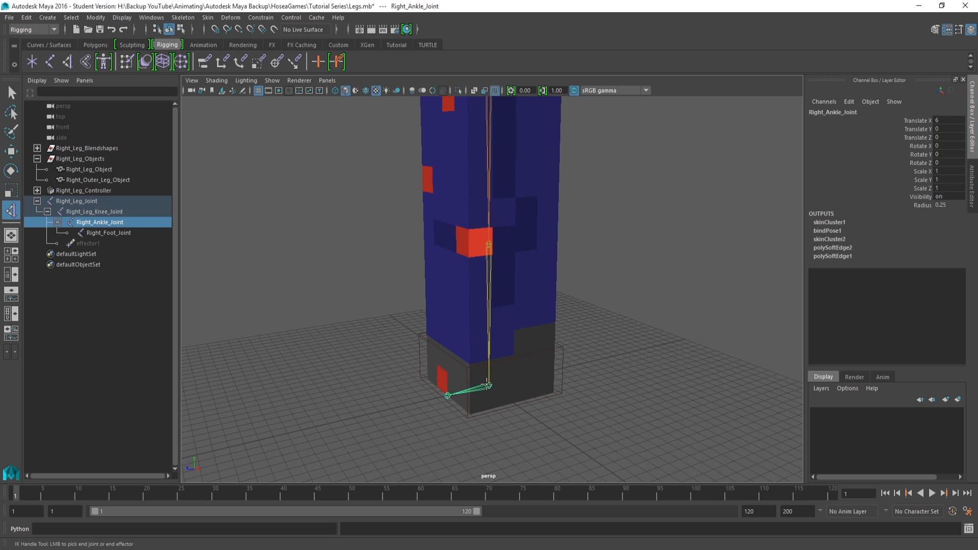
{"action": "left_click", "coordinate": [447, 395]}
- Try moving the foot IK handle vertically to tilt the foot, and undo the move
{"action": "left_click_drag", "start_coordinate": [496, 394], "coordinate": [471, 385], "text": "alt"}
{"action": "left_click_drag", "start_coordinate": [449, 346], "coordinate": [459, 371]}
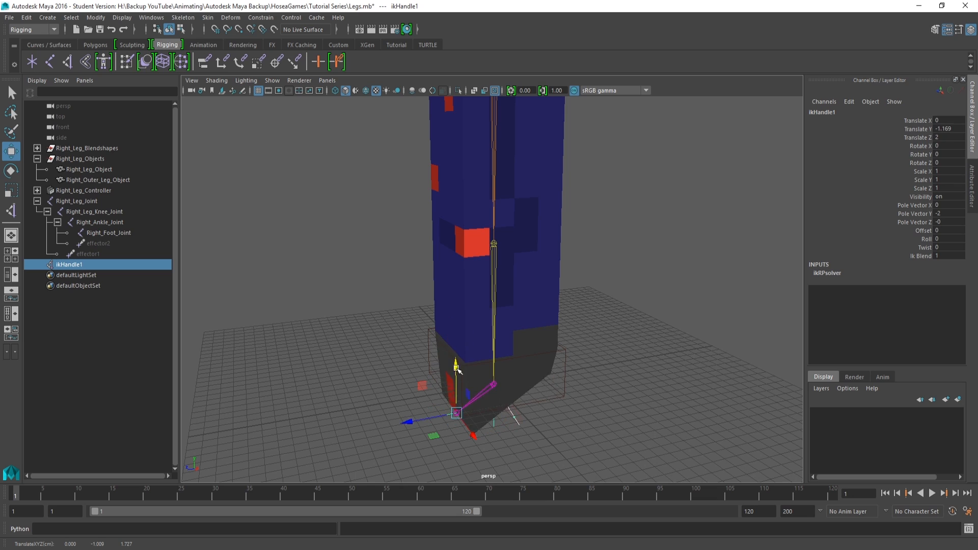
{"action": "key", "text": "ctrl+z"}
- Rename the foot IK handle as Right_Feet_IK_Handler and parent it under Right_Leg_IK_Handler
{"action": "double_click", "coordinate": [69, 266]}
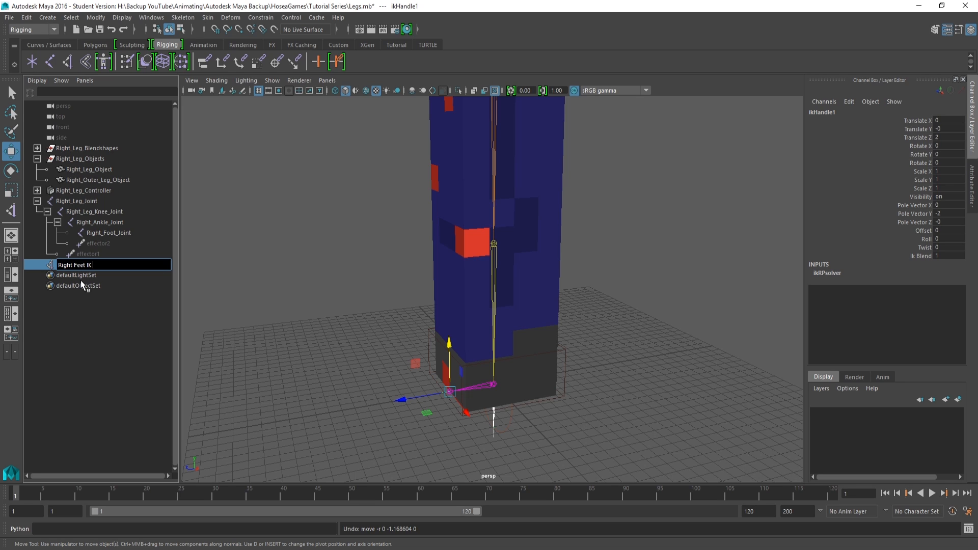
{"action": "type", "text": "Right Feet IK Handler"}
{"action": "key", "text": "Return"}
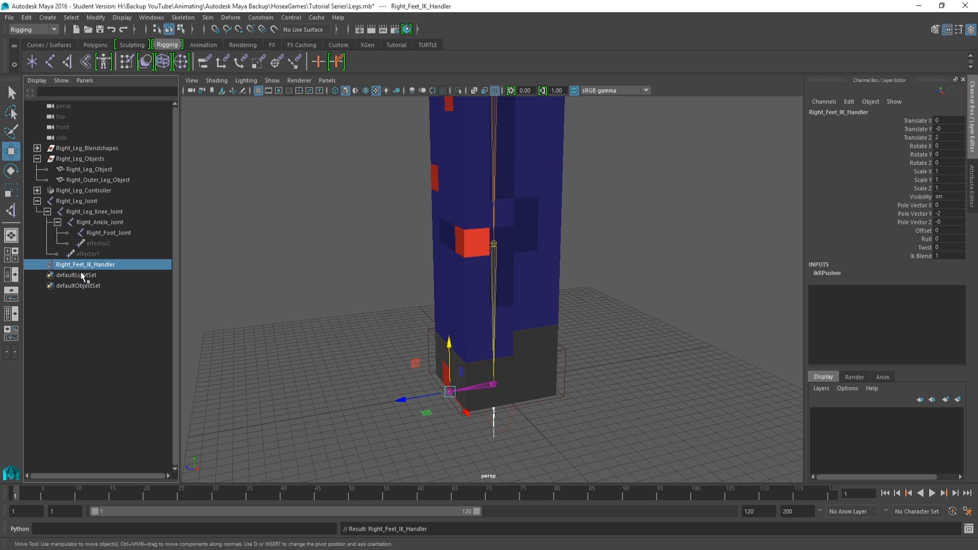
{"action": "left_click", "coordinate": [38, 191]}
{"action": "middle_click_drag", "start_coordinate": [76, 275], "coordinate": [86, 202]}
{"action": "left_click_drag", "start_coordinate": [211, 240], "coordinate": [126, 213], "text": "alt"}
{"action": "scroll", "coordinate": [463, 265], "scroll_direction": "down", "scroll_amount": 4}
{"action": "middle_click_drag", "start_coordinate": [463, 265], "coordinate": [458, 307], "text": "alt"}
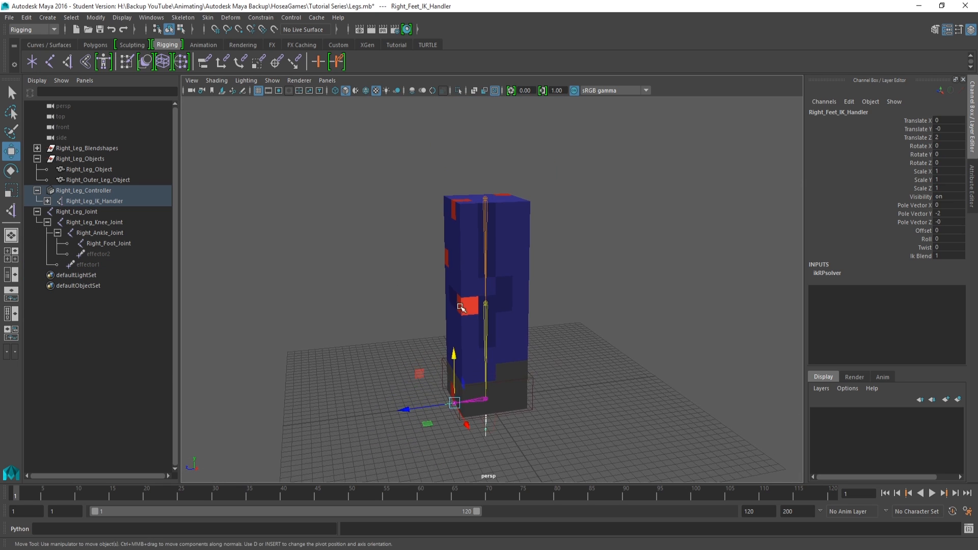
{"action": "left_click_drag", "start_coordinate": [458, 307], "coordinate": [494, 306], "text": "alt"}
{"action": "scroll", "coordinate": [494, 307], "scroll_direction": "up", "scroll_amount": 2}
{"action": "middle_click_drag", "start_coordinate": [494, 307], "coordinate": [495, 281], "text": "alt"}
{"action": "mouse_move", "coordinate": [496, 281]}
{"action": "left_mouse_down", "text": "alt"}
{"action": "mouse_move", "coordinate": [465, 286]}
{"action": "mouse_move", "coordinate": [496, 291]}
{"action": "left_mouse_up", "text": "alt"}
{"action": "middle_click_drag", "start_coordinate": [457, 306], "coordinate": [457, 313], "text": "alt"}
{"action": "left_click_drag", "start_coordinate": [457, 314], "coordinate": [483, 326], "text": "alt"}
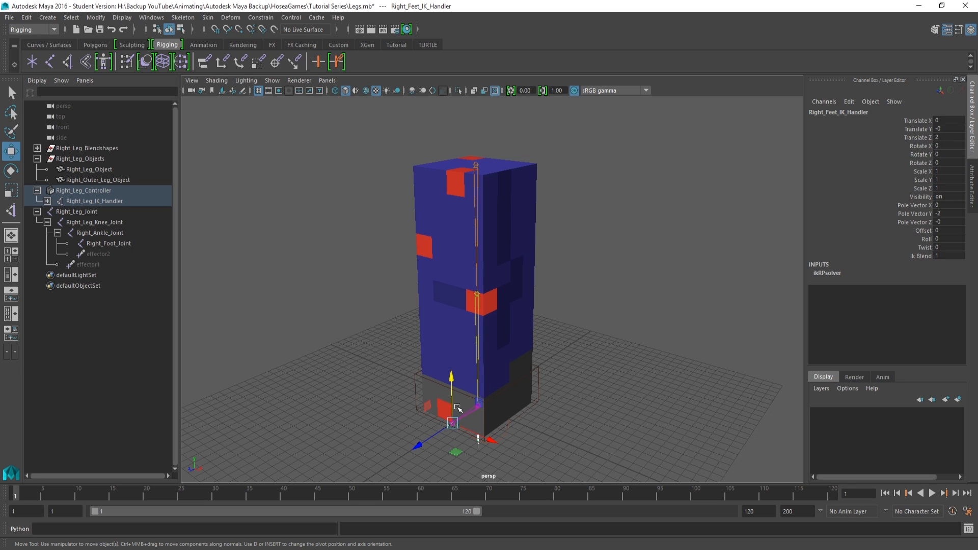
- Reveal Right_Feet_IK_Handler in the Outliner, try moving it along X, and undo the move
{"action": "left_click", "coordinate": [47, 201]}
{"action": "mouse_move", "coordinate": [492, 437]}
{"action": "left_mouse_down"}
{"action": "mouse_move", "coordinate": [472, 433]}
{"action": "mouse_move", "coordinate": [530, 445]}
{"action": "mouse_move", "coordinate": [481, 430]}
{"action": "left_mouse_up"}
{"action": "key", "text": "ctrl+z"}
- Hide Right_Leg_IK_Handler and Right_Feet_IK_Handler by setting their Visibility to off, and collapse the Right_Leg_Controller hierarchy
{"action": "middle_click_drag", "start_coordinate": [514, 360], "coordinate": [504, 333], "text": "alt"}
{"action": "left_click_drag", "start_coordinate": [502, 346], "coordinate": [459, 329], "text": "alt"}
{"action": "middle_click_drag", "start_coordinate": [450, 336], "coordinate": [455, 369], "text": "alt"}
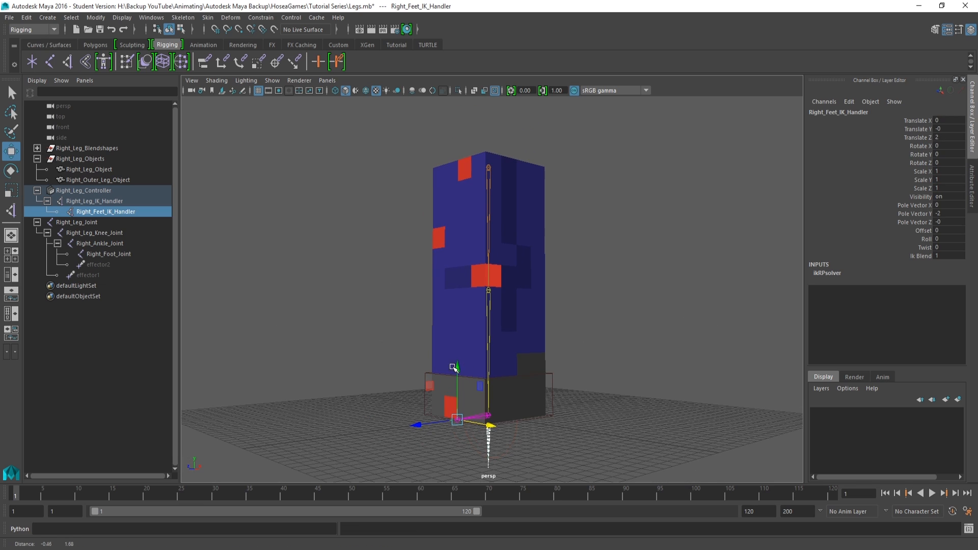
{"action": "left_click", "coordinate": [66, 201], "text": "shift"}
{"action": "left_click", "coordinate": [949, 197]}
{"action": "type", "text": "off"}
{"action": "key", "text": "Return"}
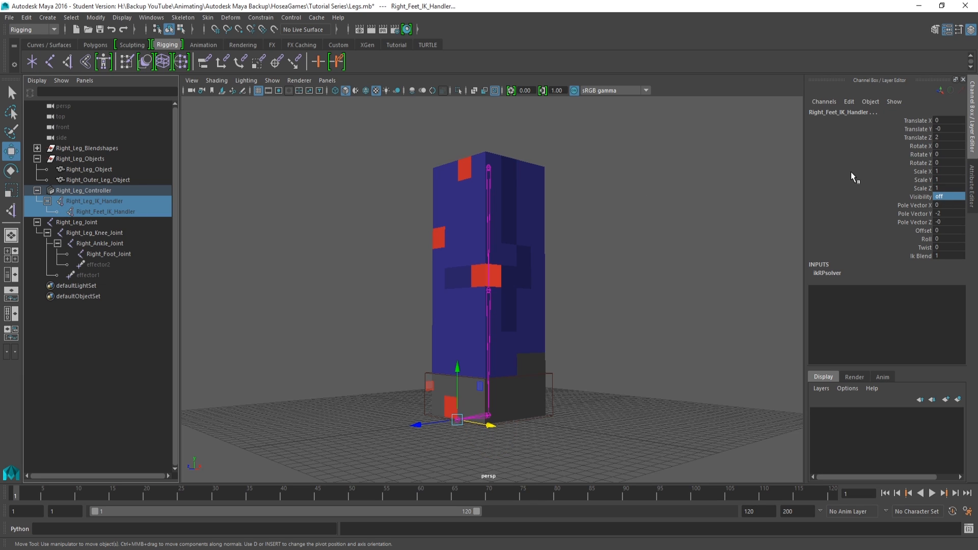
{"action": "left_click", "coordinate": [48, 205]}
{"action": "left_click", "coordinate": [37, 190]}
- Try moving Right_Leg_Controller in several directions to test how the knee and foot follow, and undo the trial moves
{"action": "mouse_move", "coordinate": [564, 192]}
{"action": "left_mouse_down", "text": "alt"}
{"action": "mouse_move", "coordinate": [570, 207]}
{"action": "mouse_move", "coordinate": [561, 211]}
{"action": "left_mouse_up", "text": "alt"}
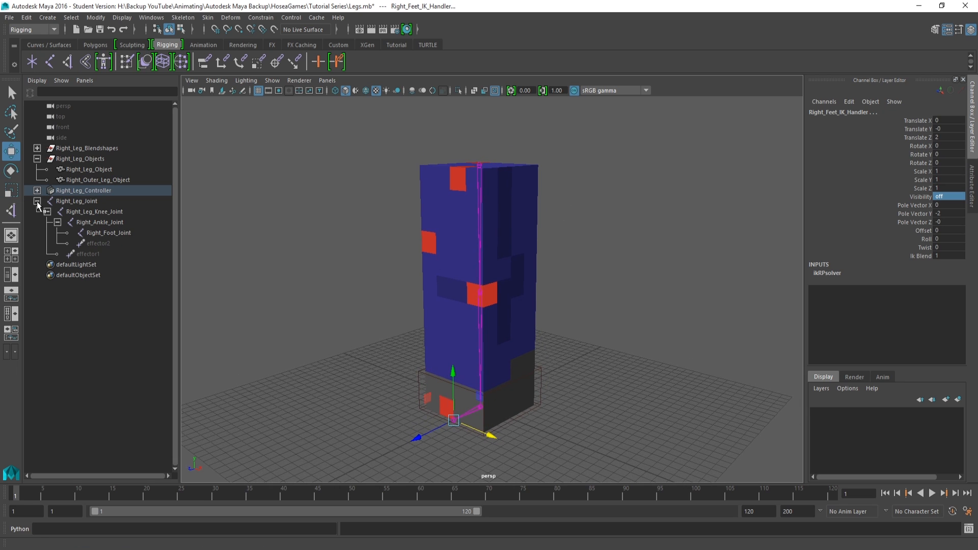
{"action": "left_click_drag", "start_coordinate": [589, 315], "coordinate": [545, 393], "text": "alt"}
{"action": "left_click", "coordinate": [551, 405]}
{"action": "left_click_drag", "start_coordinate": [467, 375], "coordinate": [614, 362]}
{"action": "key", "text": "ctrl+z"}
{"action": "scroll", "coordinate": [619, 364], "scroll_direction": "up", "scroll_amount": 4}
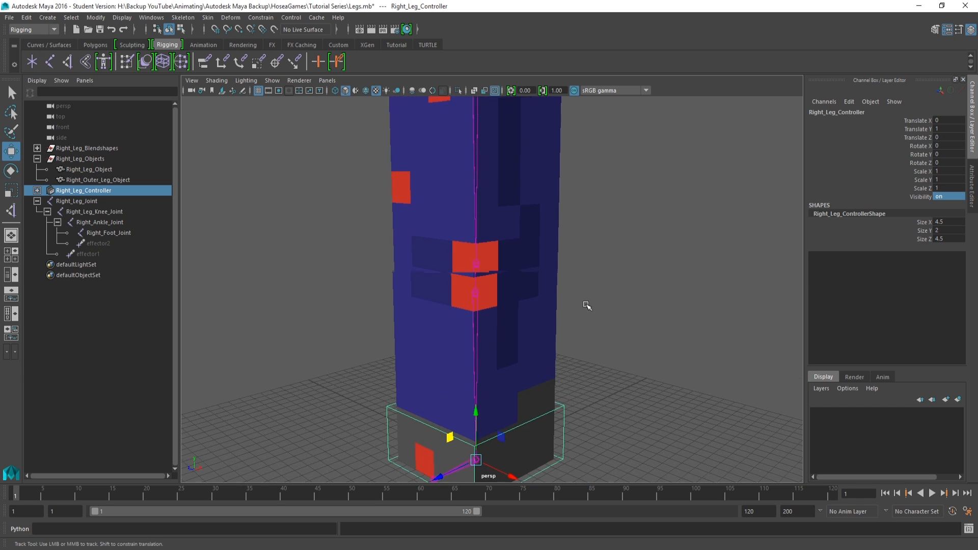
{"action": "middle_click_drag", "start_coordinate": [579, 311], "coordinate": [593, 224], "text": "alt"}
{"action": "left_click", "coordinate": [488, 384]}
{"action": "left_click_drag", "start_coordinate": [443, 421], "coordinate": [562, 357], "text": "alt"}
{"action": "left_click", "coordinate": [392, 359]}
{"action": "left_click_drag", "start_coordinate": [392, 359], "coordinate": [590, 362], "text": "alt"}
{"action": "key", "text": "ctrl+z"}
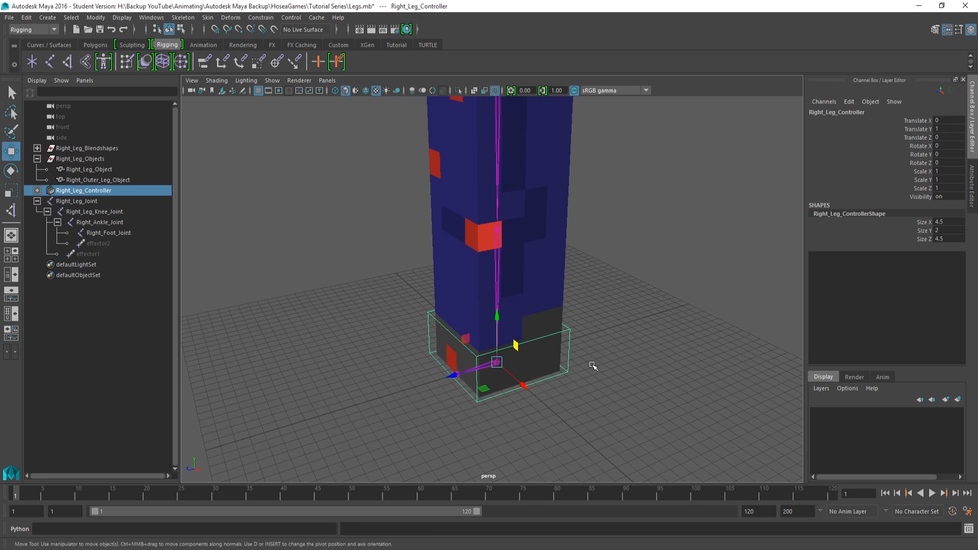
- Select Right_Ankle_Joint and show its rotation limit attributes
{"action": "middle_click_drag", "start_coordinate": [618, 363], "coordinate": [634, 356], "text": "alt"}
{"action": "left_click", "coordinate": [634, 356]}
{"action": "scroll", "coordinate": [534, 368], "scroll_direction": "up", "scroll_amount": 2}
{"action": "left_click", "coordinate": [514, 367]}
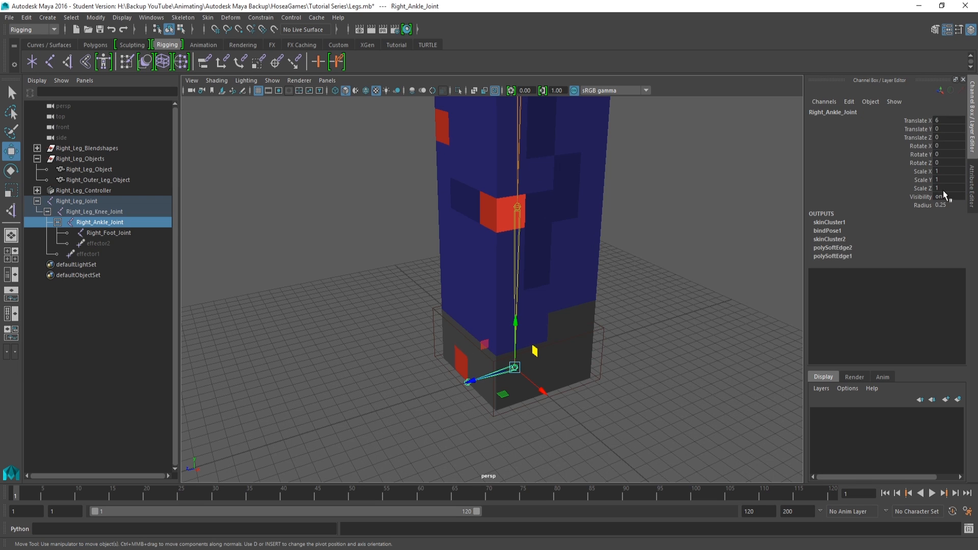
{"action": "left_click", "coordinate": [973, 187]}
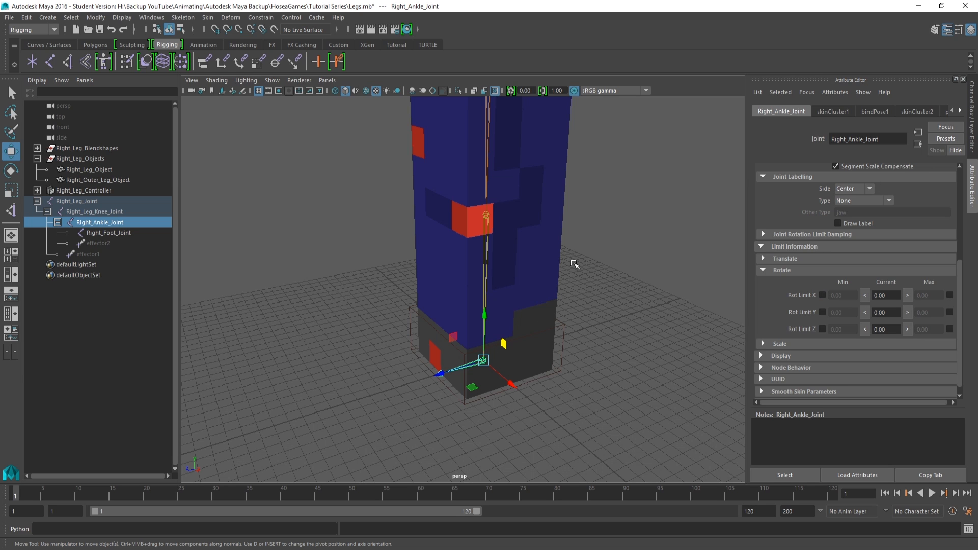
- Try rotating Right_Leg_Controller to check Right_Ankle_Joint's rotation values, and undo the trial rotations
{"action": "left_click_drag", "start_coordinate": [524, 344], "coordinate": [533, 347], "text": "alt"}
{"action": "key", "text": "e"}
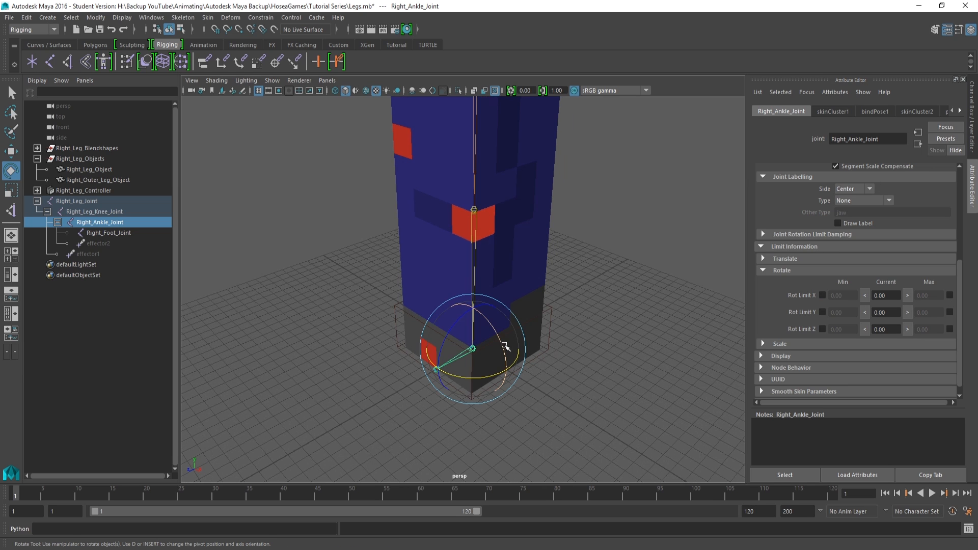
{"action": "left_click", "coordinate": [550, 336]}
{"action": "left_click_drag", "start_coordinate": [504, 341], "coordinate": [494, 321]}
{"action": "left_click", "coordinate": [554, 346]}
{"action": "left_click", "coordinate": [473, 349]}
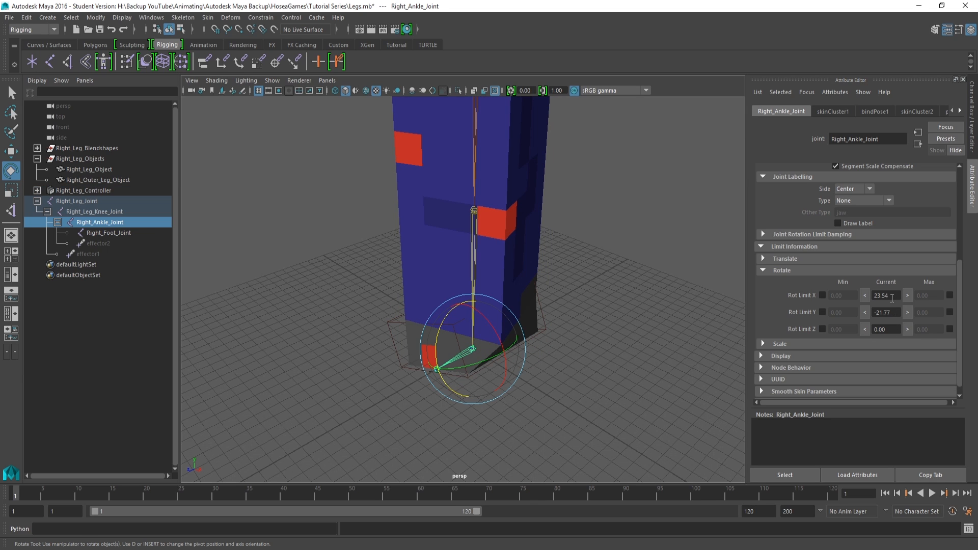
{"action": "key", "text": "ctrl+z"}
{"action": "key", "text": "ctrl+z"}
{"action": "key", "text": "ctrl+z"}
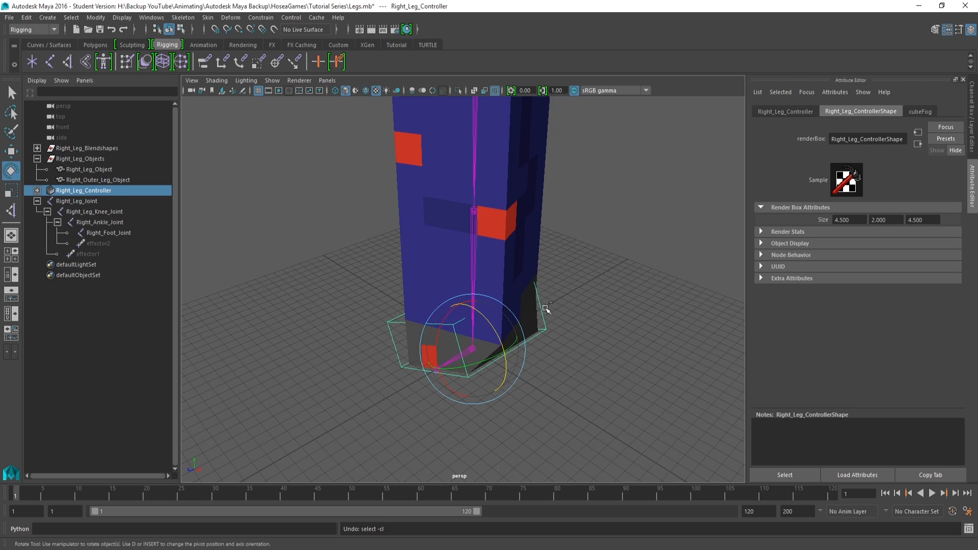
- Enable the minimum and maximum rotation limits on X, Y and Z for Right_Ankle_Joint
{"action": "left_click", "coordinate": [97, 222]}
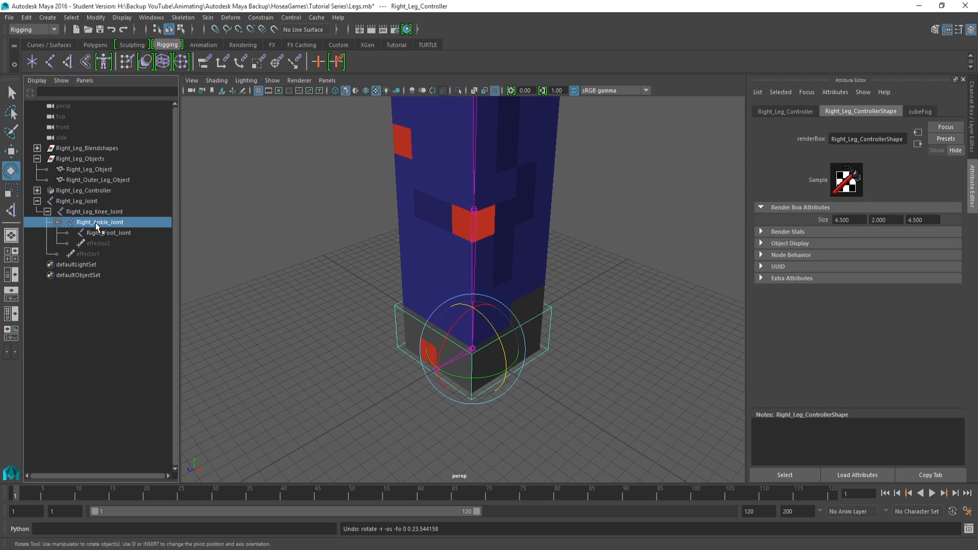
{"action": "left_click", "coordinate": [823, 296]}
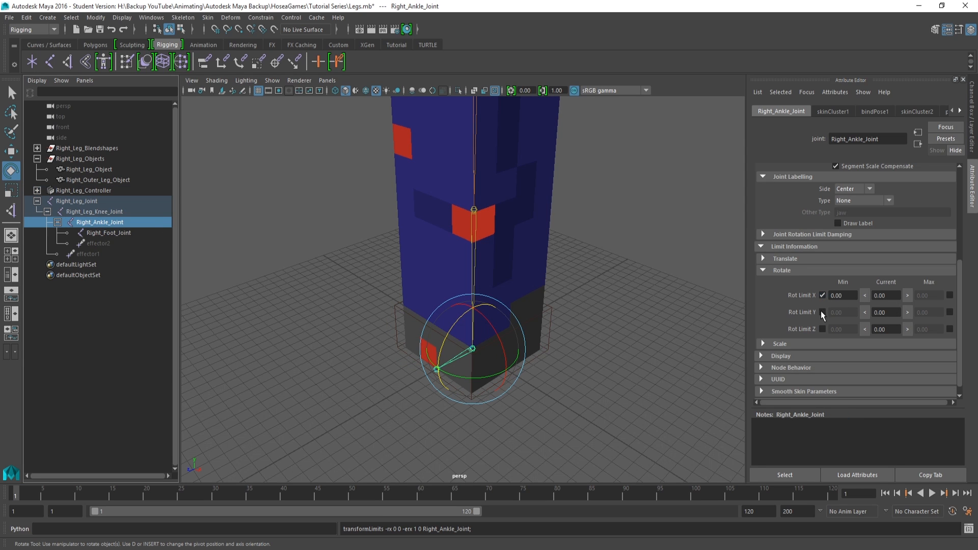
{"action": "left_click", "coordinate": [823, 329]}
{"action": "left_click", "coordinate": [950, 329]}
{"action": "left_click", "coordinate": [950, 313]}
{"action": "left_click", "coordinate": [950, 295]}
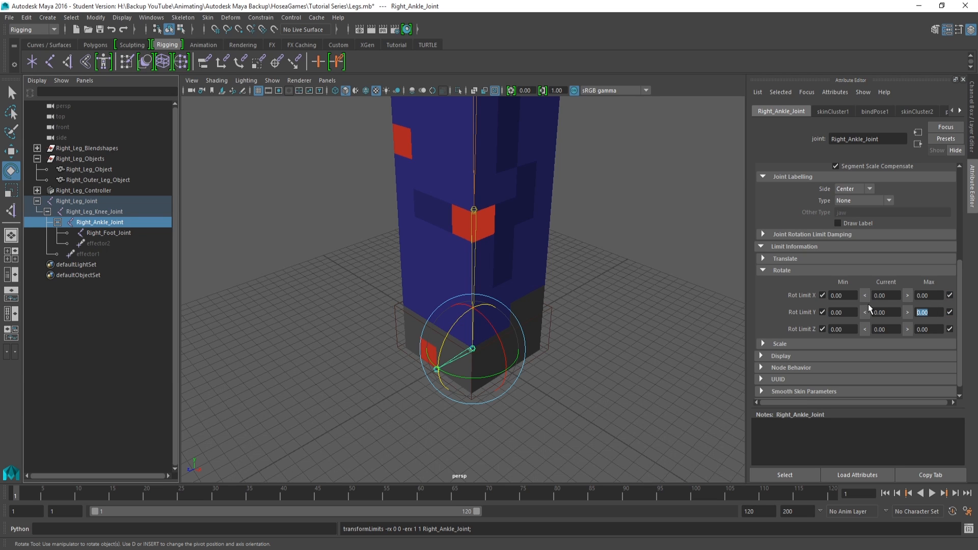
- Set Right_Ankle_Joint's Y rotation limits to a minimum of -25 and a maximum of 25
{"action": "type", "text": "25"}
{"action": "left_click", "coordinate": [840, 313]}
{"action": "type", "text": "-25"}
{"action": "key", "text": "Return"}
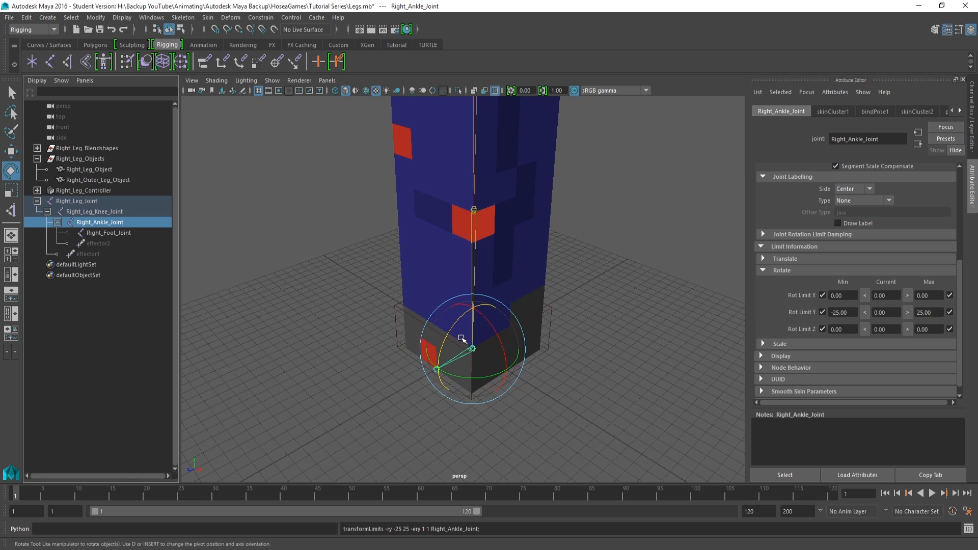
- Try rotating Right_Leg_Controller about one axis to test the ankle's Y limits, and undo the rotation
{"action": "left_click", "coordinate": [550, 317]}
{"action": "left_click_drag", "start_coordinate": [454, 328], "coordinate": [518, 389]}
{"action": "key", "text": "ctrl+z"}
{"action": "key", "text": "ctrl+z"}
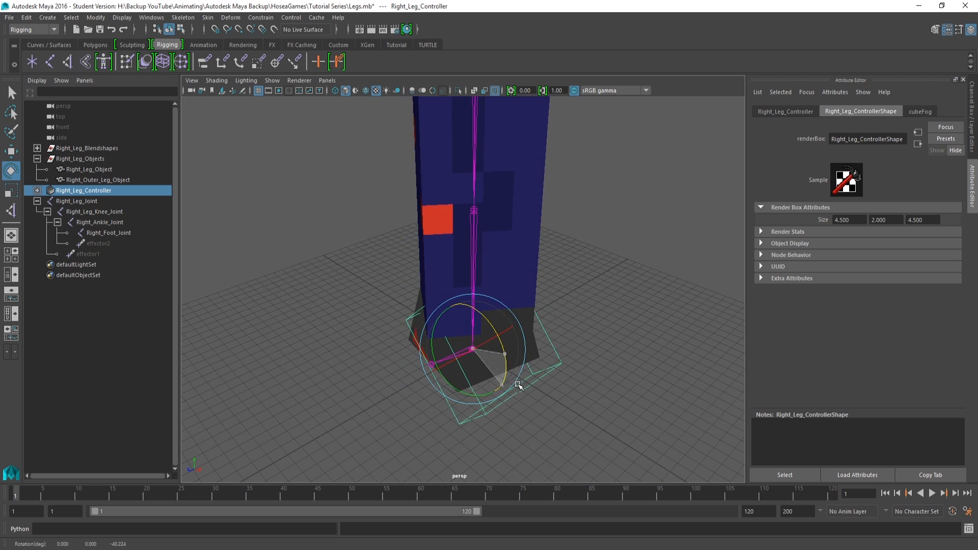
{"action": "key", "text": "ctrl+z"}
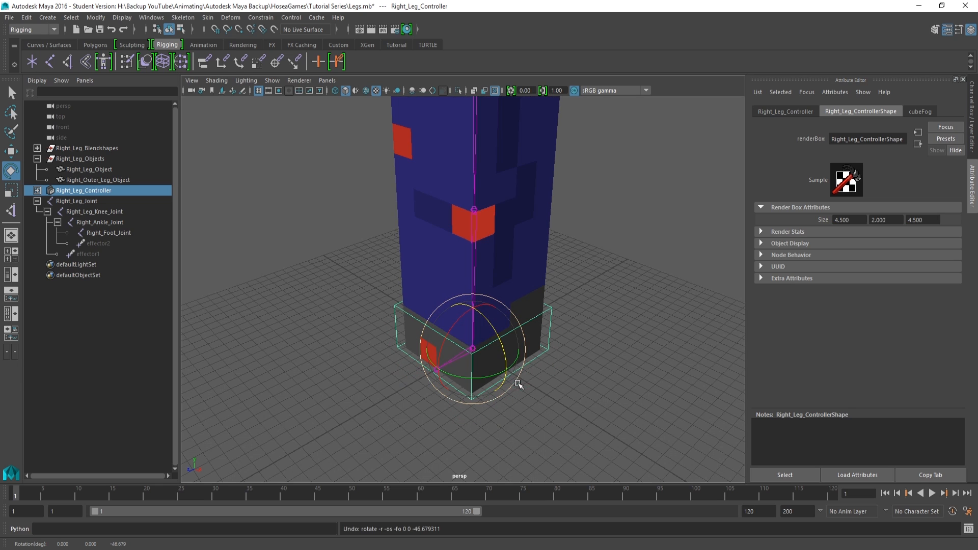
- Set Right_Ankle_Joint's rotation limits to -25 and 25 on X and Z, and to 0 for both Y limits
{"action": "left_click", "coordinate": [105, 223]}
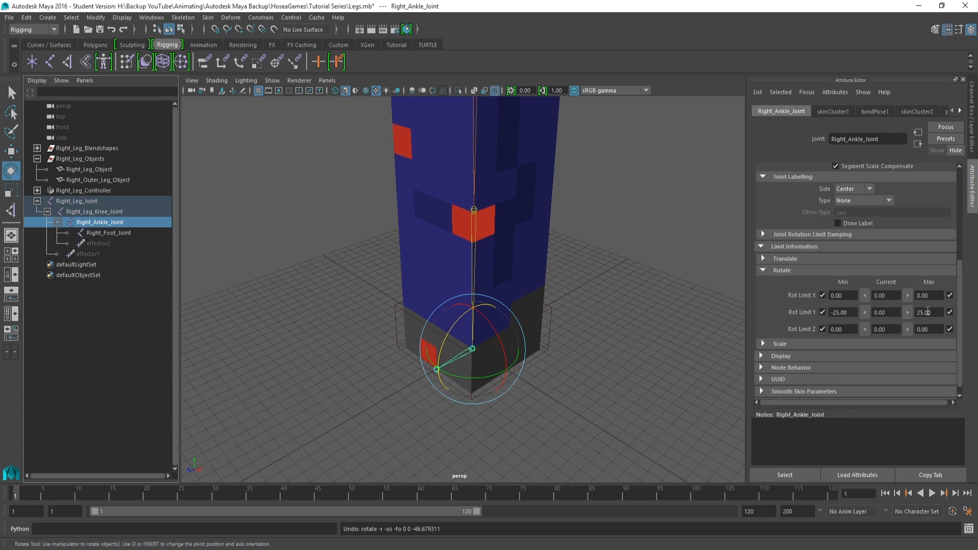
{"action": "type", "text": "0"}
{"action": "left_click_drag", "start_coordinate": [850, 312], "coordinate": [722, 310]}
{"action": "type", "text": "0"}
{"action": "key", "text": "Return"}
{"action": "type", "text": "-25"}
{"action": "left_click", "coordinate": [932, 296]}
{"action": "type", "text": "25"}
{"action": "left_click", "coordinate": [929, 330]}
{"action": "type", "text": "25"}
{"action": "left_click_drag", "start_coordinate": [856, 329], "coordinate": [684, 333]}
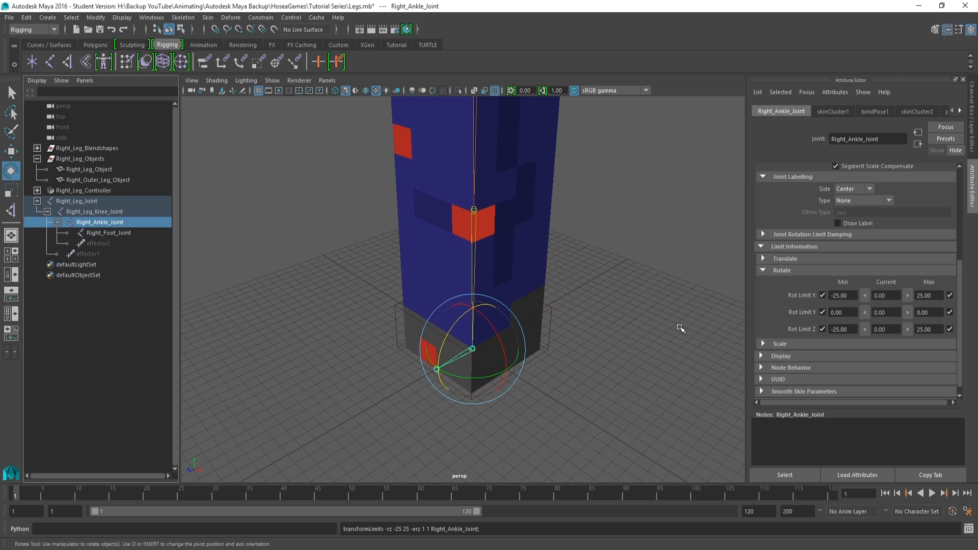
- Try rotating Right_Leg_Controller to test the ankle's X and Z limits, and undo the rotation
{"action": "left_click_drag", "start_coordinate": [601, 341], "coordinate": [507, 346], "text": "alt"}
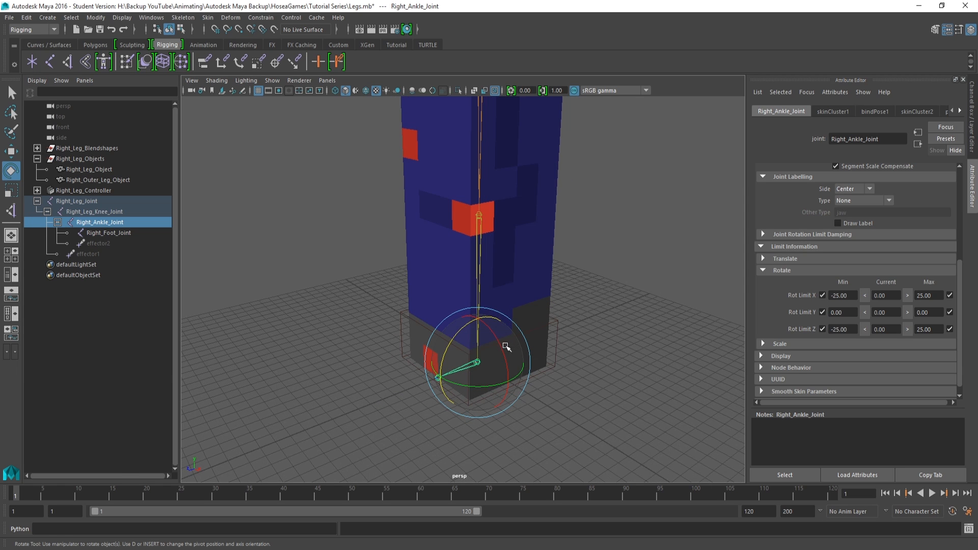
{"action": "left_click", "coordinate": [541, 353]}
{"action": "left_click_drag", "start_coordinate": [509, 356], "coordinate": [511, 391]}
{"action": "key", "text": "ctrl+z"}
- Reparent Right_Feet_IK_Handler from Right_Leg_IK_Handler directly under Right_Leg_Controller
{"action": "left_click", "coordinate": [37, 191]}
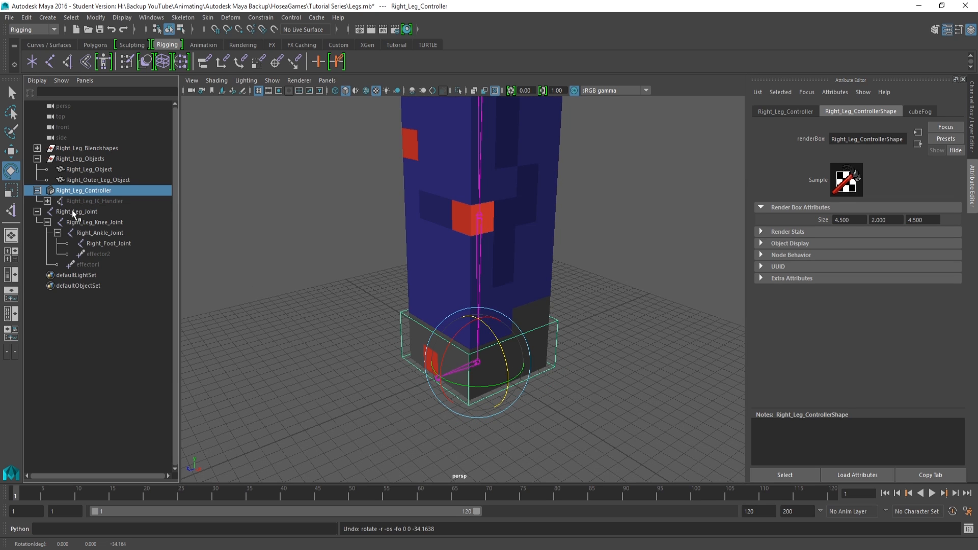
{"action": "left_click", "coordinate": [94, 212]}
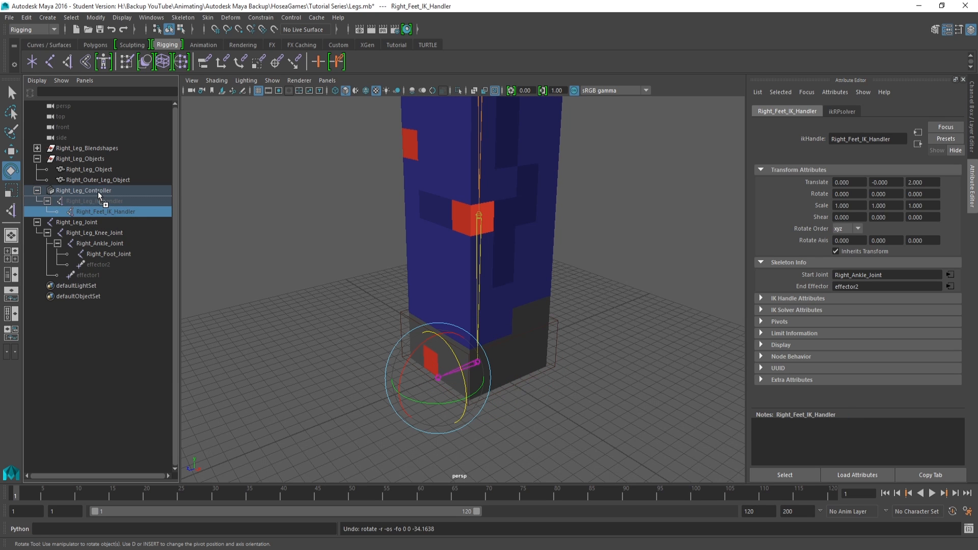
{"action": "left_click", "coordinate": [101, 191]}
- Try moving and rotating Right_Leg_Controller to test the leg and foot bending, undo the trial transforms, and clear the selection
{"action": "left_click_drag", "start_coordinate": [504, 352], "coordinate": [562, 346]}
{"action": "key", "text": "w"}
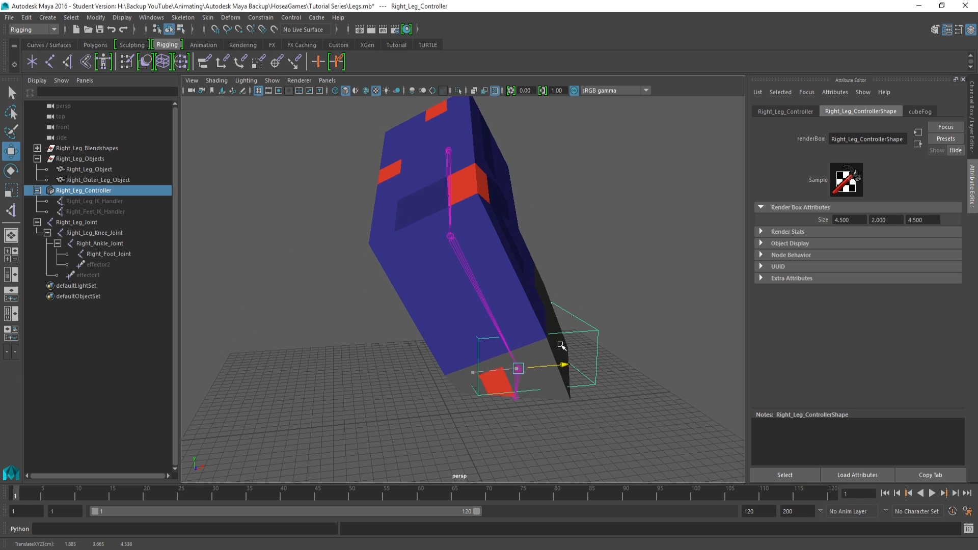
{"action": "key", "text": "e"}
{"action": "left_click_drag", "start_coordinate": [502, 328], "coordinate": [491, 352]}
{"action": "key", "text": "ctrl+z"}
{"action": "left_click_drag", "start_coordinate": [514, 385], "coordinate": [534, 308]}
{"action": "left_click", "coordinate": [566, 352]}
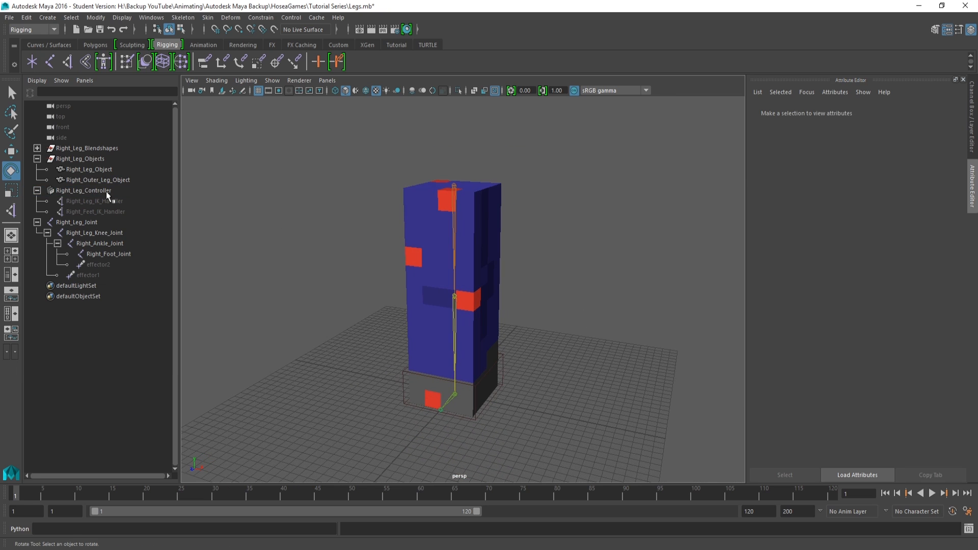
- Hide Right_Leg_Joint by setting its Visibility to off, and collapse the joint, controller and Right_Leg_Objects hierarchies in the Outliner
{"action": "left_click", "coordinate": [87, 223]}
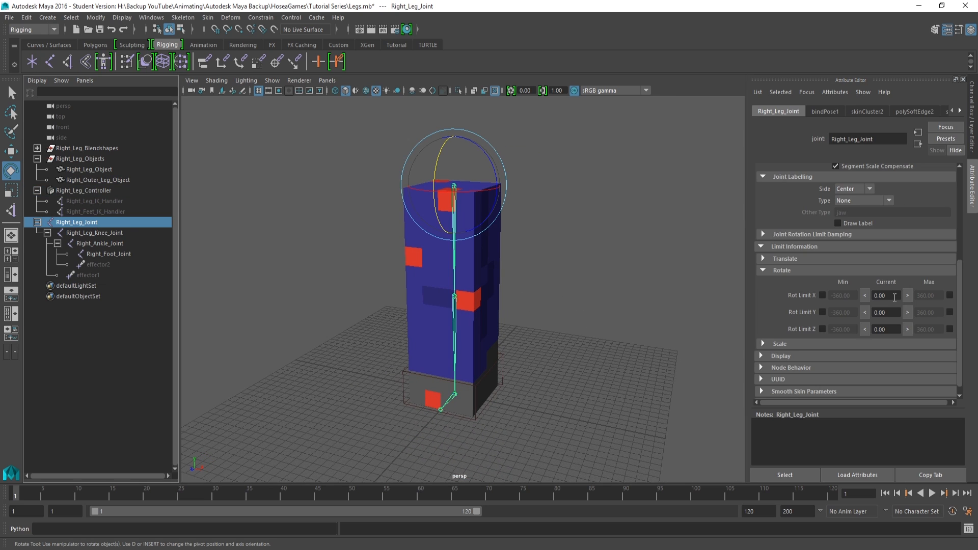
{"action": "left_click", "coordinate": [971, 148]}
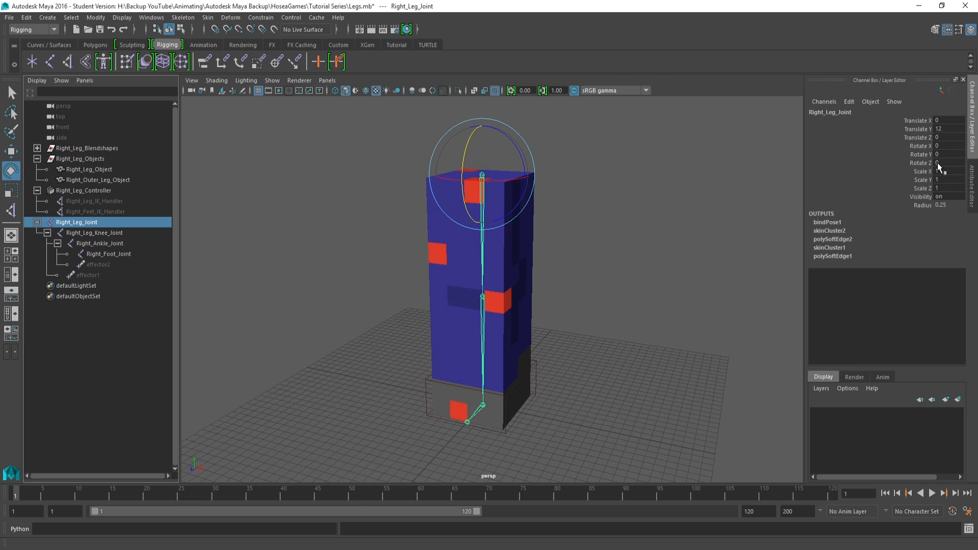
{"action": "left_click", "coordinate": [945, 196]}
{"action": "key", "text": "Return"}
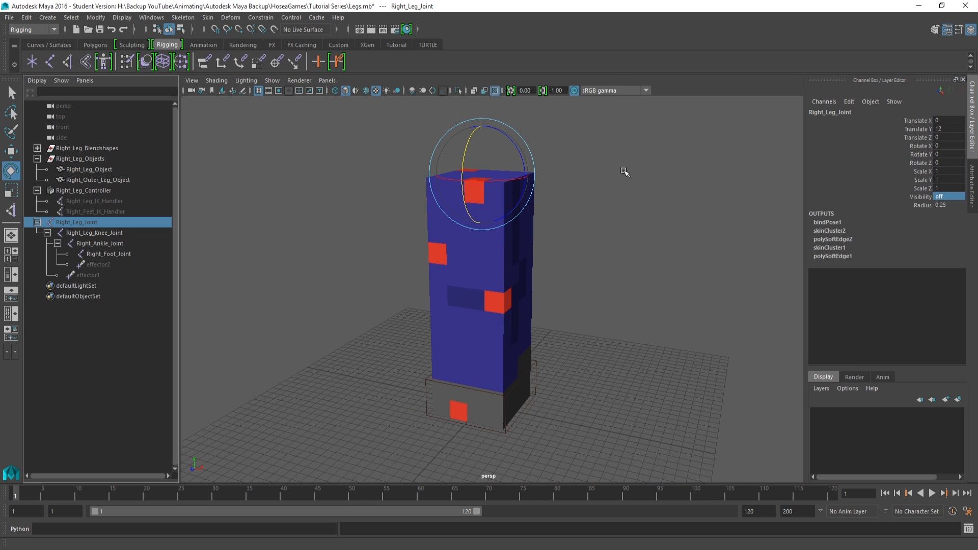
{"action": "left_click", "coordinate": [37, 222]}
{"action": "left_click", "coordinate": [37, 191]}
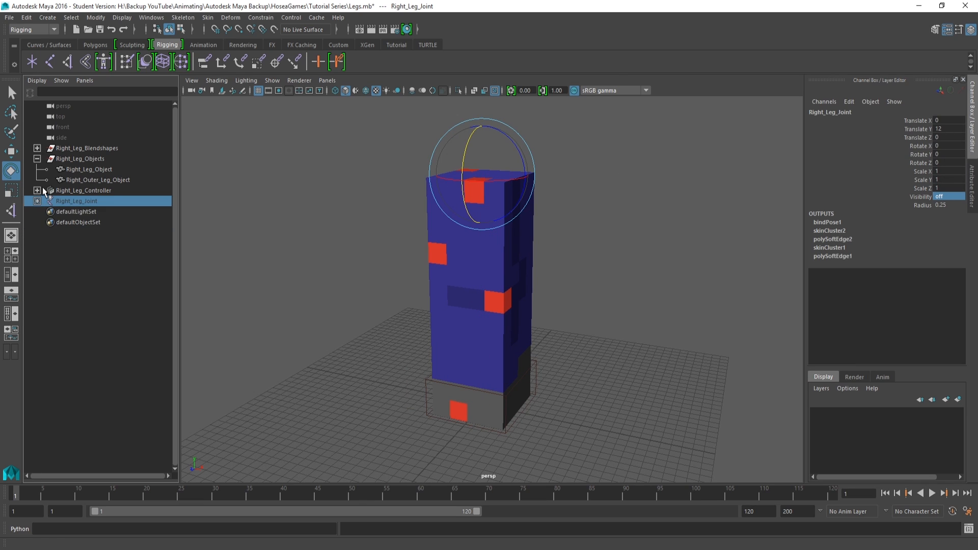
{"action": "left_click", "coordinate": [38, 159]}
- Group Right_Leg_Controller and name the group Right_Leg_Controllers
{"action": "left_click", "coordinate": [80, 169]}
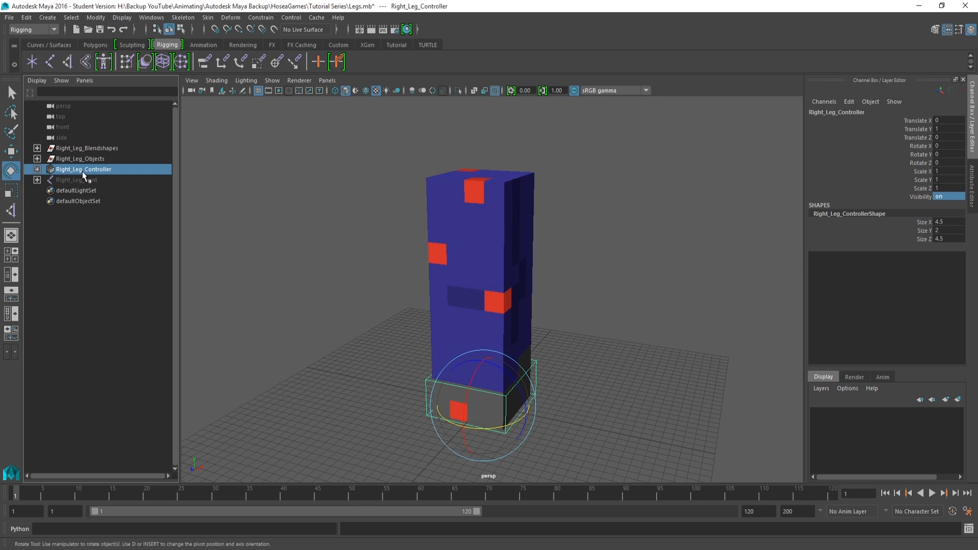
{"action": "key", "text": "ctrl+g"}
{"action": "double_click", "coordinate": [68, 181]}
{"action": "type", "text": "R"}
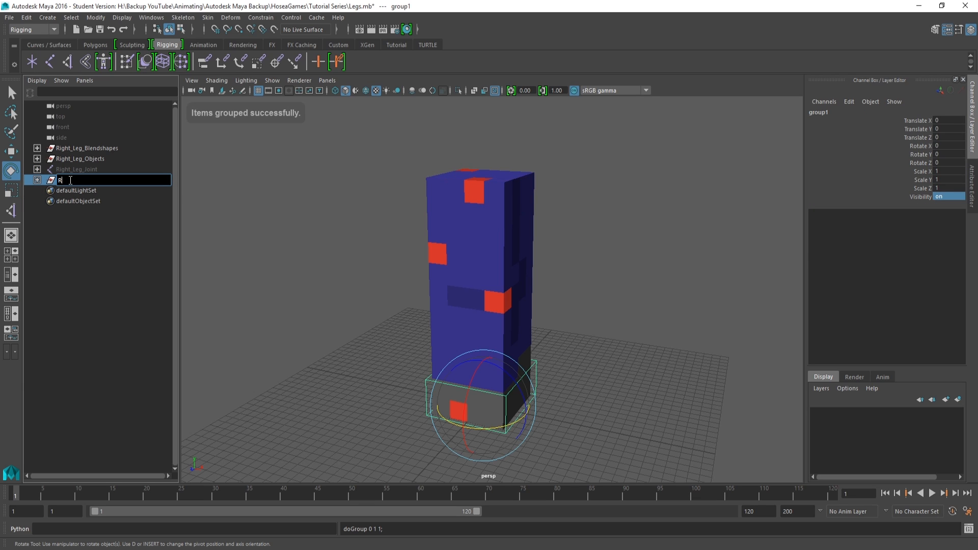
{"action": "type", "text": "ight_Leg_Controllers"}
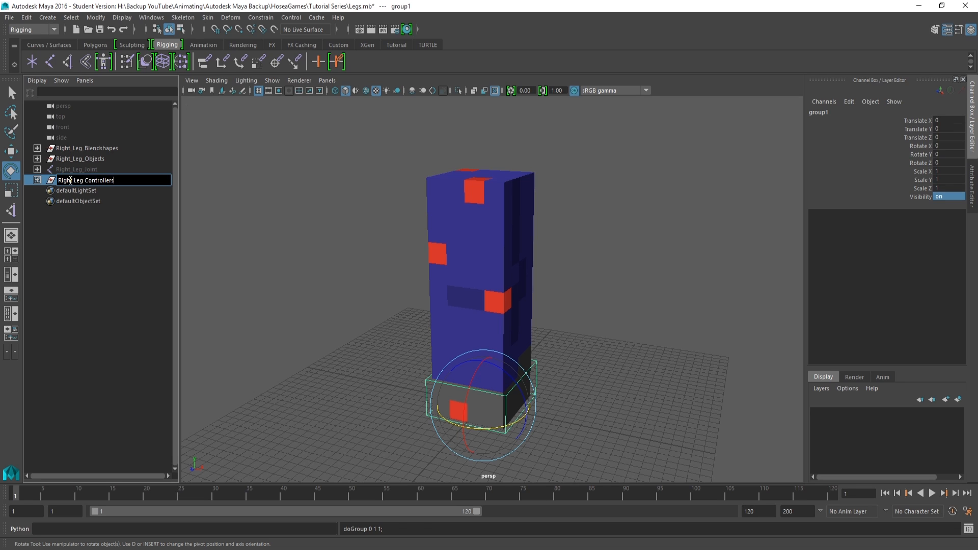
{"action": "key", "text": "Return"}
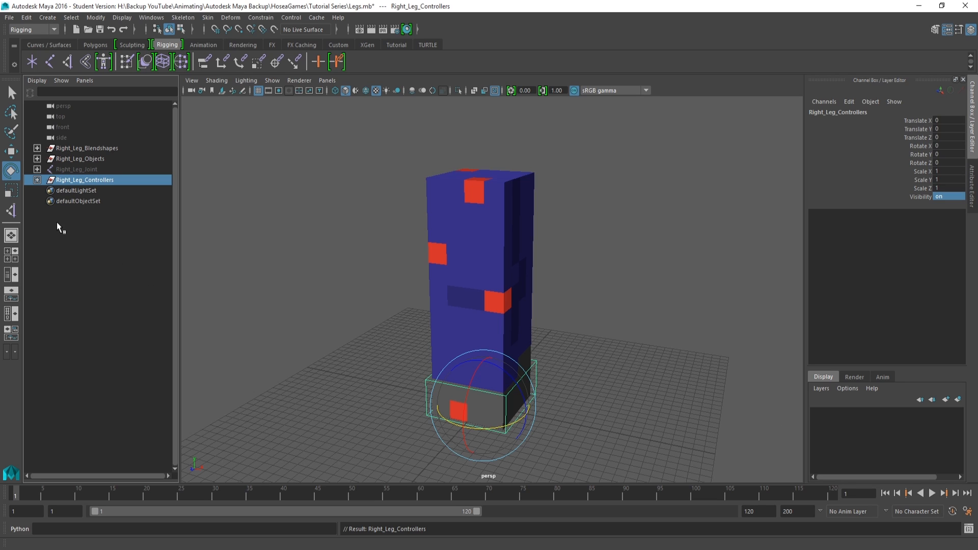
- Group Right_Leg_Joint, name the group Right_Leg_Joints, and clear the selection
{"action": "left_click", "coordinate": [72, 170]}
{"action": "key", "text": "ctrl+g"}
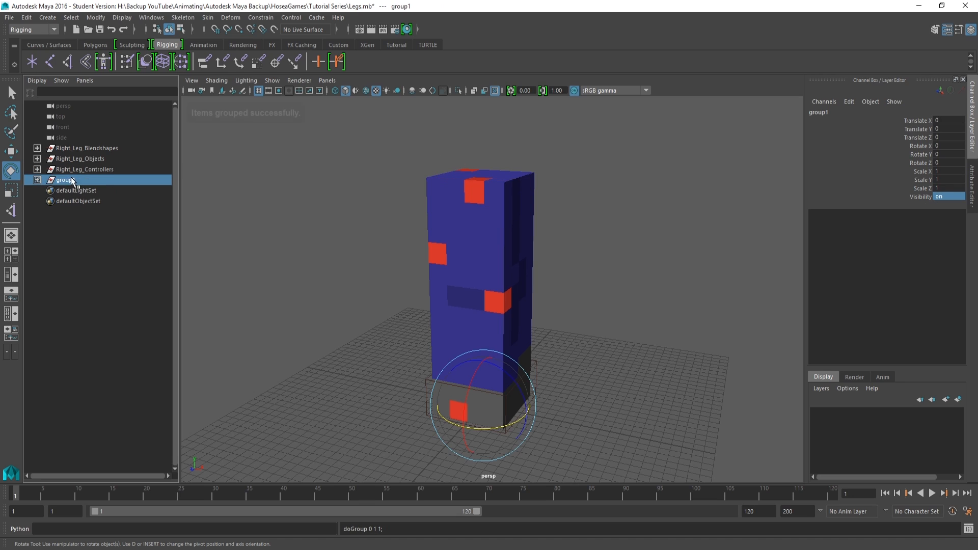
{"action": "double_click", "coordinate": [67, 180]}
{"action": "type", "text": "Right_Le"}
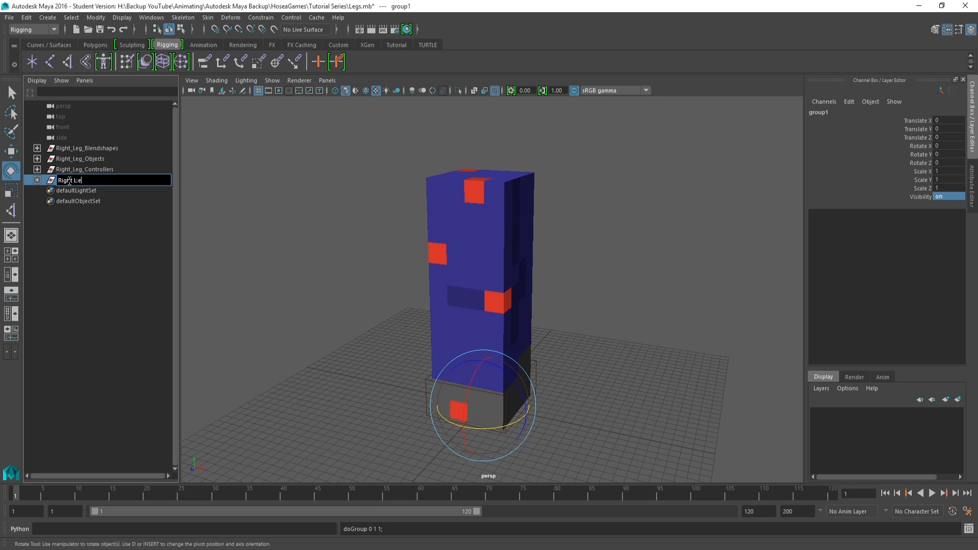
{"action": "type", "text": "g_Joints"}
{"action": "key", "text": "Return"}
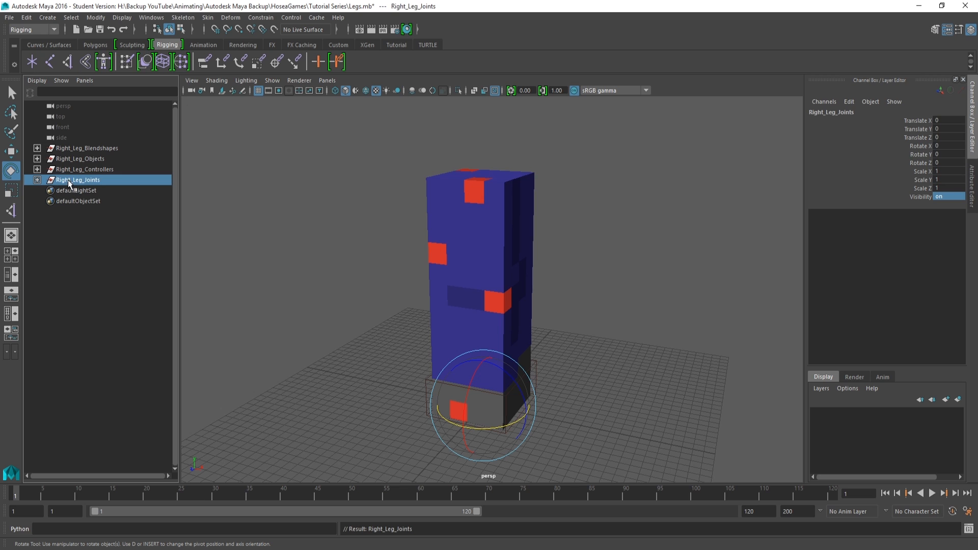
{"action": "left_click", "coordinate": [368, 242]}
{"action": "mouse_move", "coordinate": [439, 258]}
{"action": "left_mouse_down", "text": "alt"}
{"action": "mouse_move", "coordinate": [533, 269]}
{"action": "mouse_move", "coordinate": [439, 255]}
{"action": "left_mouse_up", "text": "alt"}
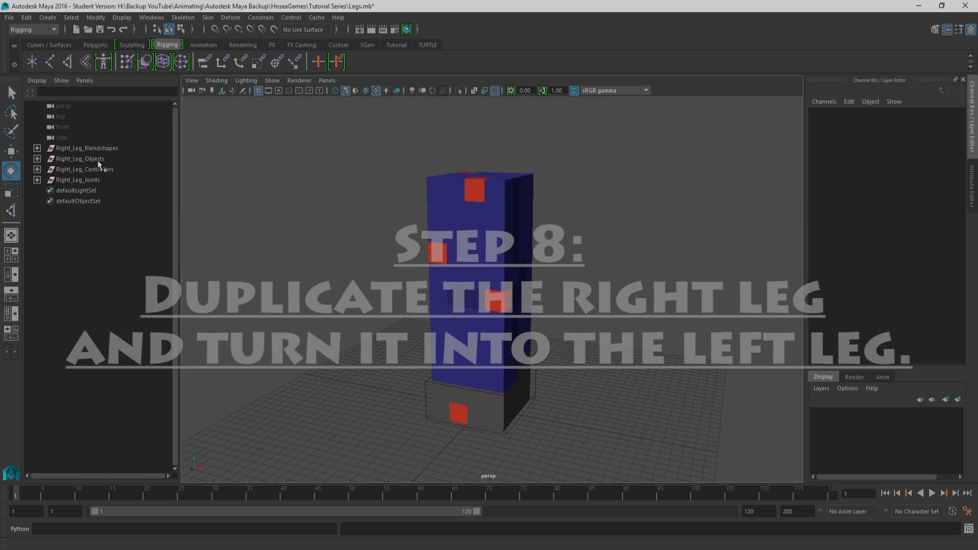
- Duplicate the Right_Leg_Objects, Right_Leg_Controllers and Right_Leg_Joints groups together
{"action": "left_click_drag", "start_coordinate": [97, 160], "coordinate": [95, 176]}
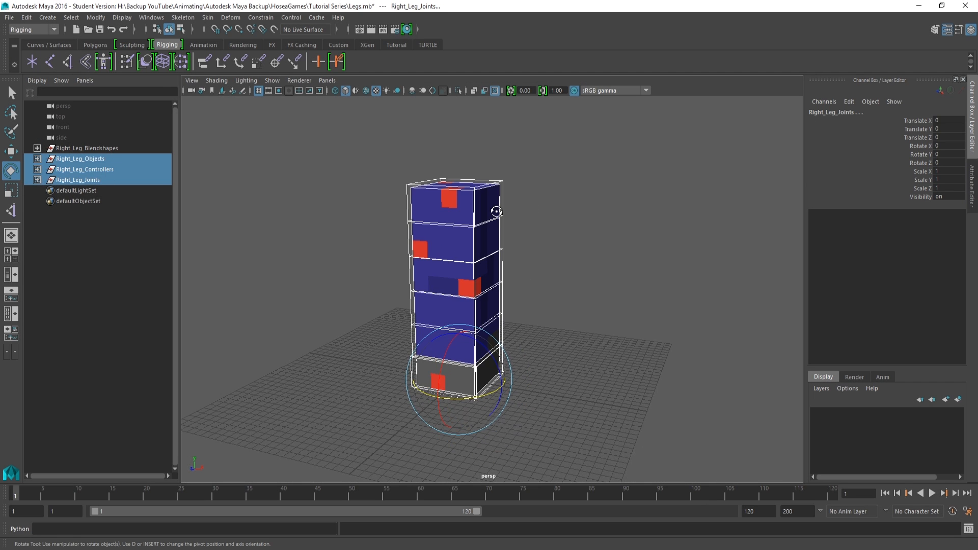
{"action": "left_click_drag", "start_coordinate": [496, 211], "coordinate": [490, 225], "text": "alt"}
{"action": "middle_click_drag", "start_coordinate": [476, 229], "coordinate": [500, 255], "text": "alt"}
{"action": "scroll", "coordinate": [493, 265], "scroll_direction": "up", "scroll_amount": 2}
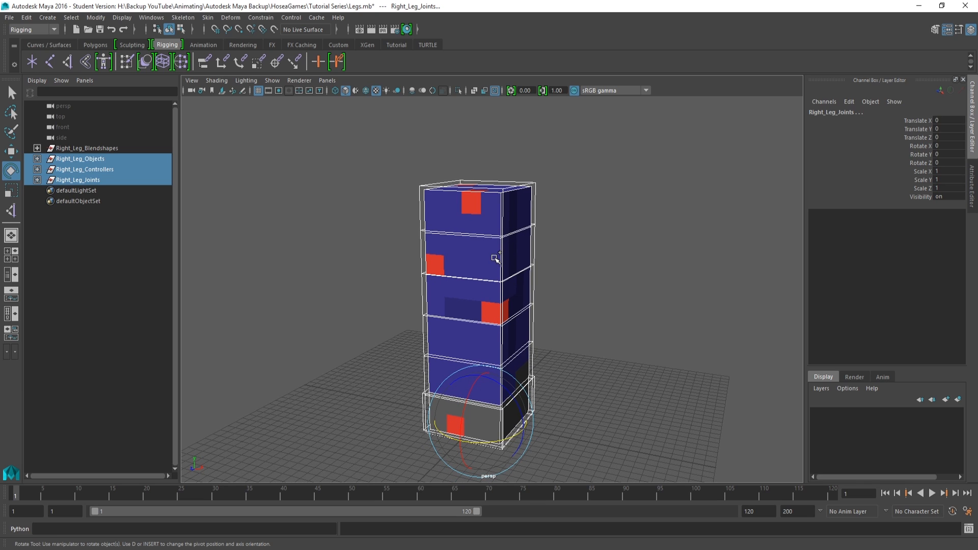
{"action": "key", "text": "ctrl+d"}
- Try moving all three duplicated groups about 2.9 units along X, and undo the move
{"action": "left_click_drag", "start_coordinate": [479, 265], "coordinate": [542, 402], "text": "alt"}
{"action": "key", "text": "w"}
{"action": "left_click_drag", "start_coordinate": [558, 438], "coordinate": [597, 449]}
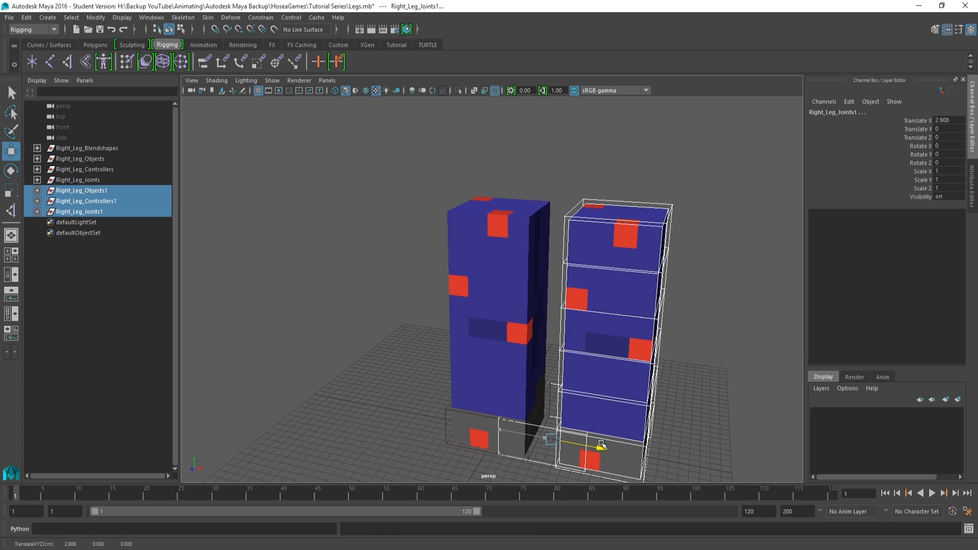
{"action": "key", "text": "ctrl+z"}
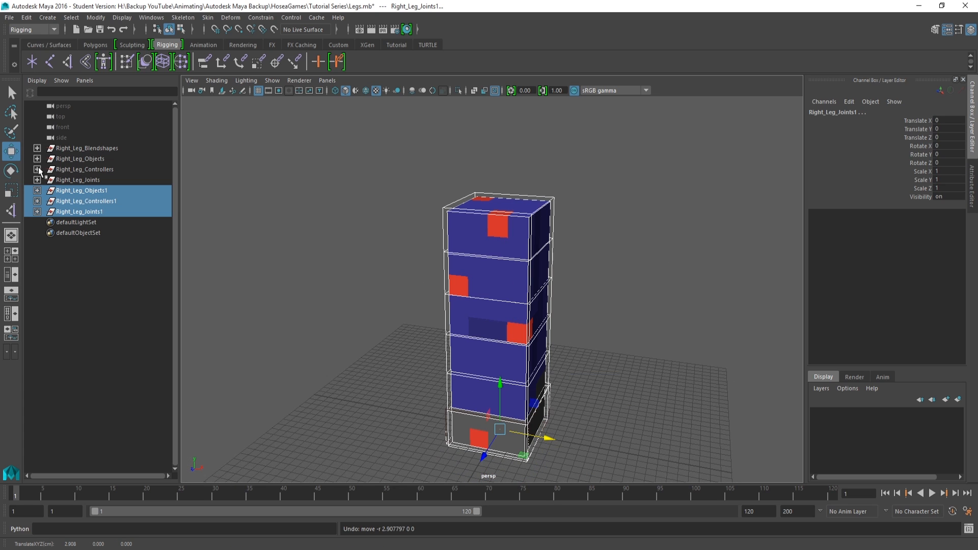
- Set Translate X to 2 for the duplicated groups Right_Leg_Controllers1 and Right_Leg_Joints1
{"action": "left_click", "coordinate": [90, 212]}
{"action": "left_click", "coordinate": [87, 201], "text": "ctrl"}
{"action": "left_click_drag", "start_coordinate": [557, 445], "coordinate": [588, 450]}
{"action": "double_click", "coordinate": [949, 120]}
{"action": "type", "text": "2"}
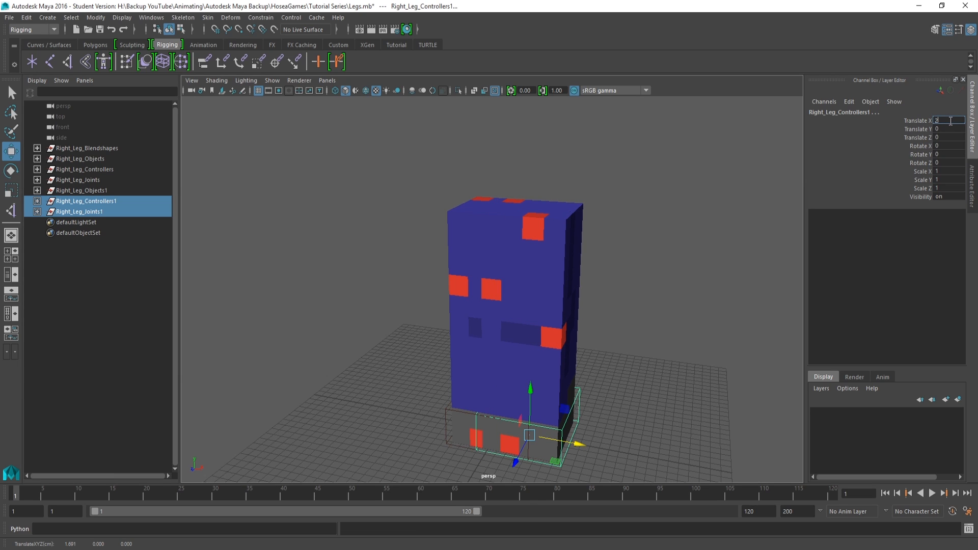
{"action": "key", "text": "Return"}
- Set Translate X to -2 for the original Right_Leg_Controllers and Right_Leg_Joints groups
{"action": "left_click", "coordinate": [75, 159]}
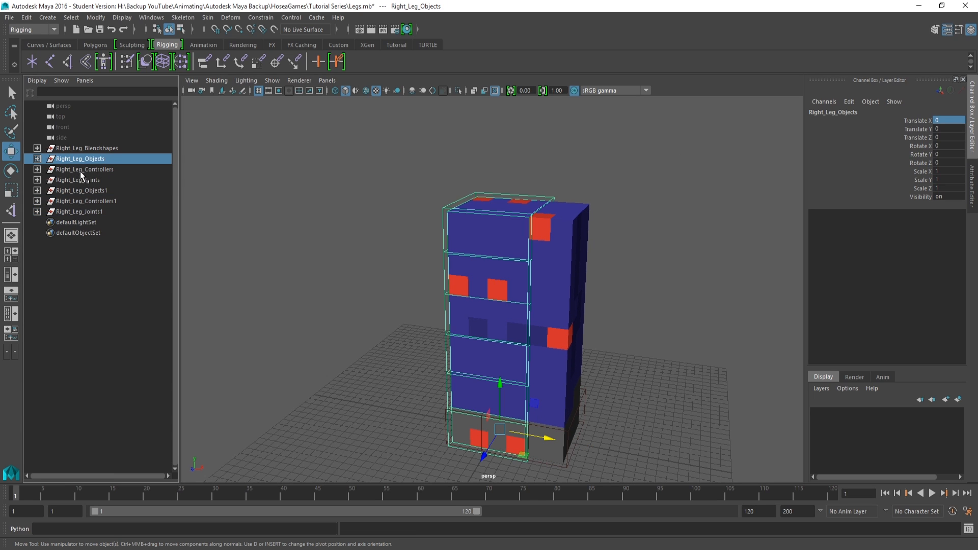
{"action": "left_click", "coordinate": [81, 170], "text": "ctrl"}
{"action": "left_click", "coordinate": [94, 169]}
{"action": "left_click", "coordinate": [102, 180], "text": "ctrl"}
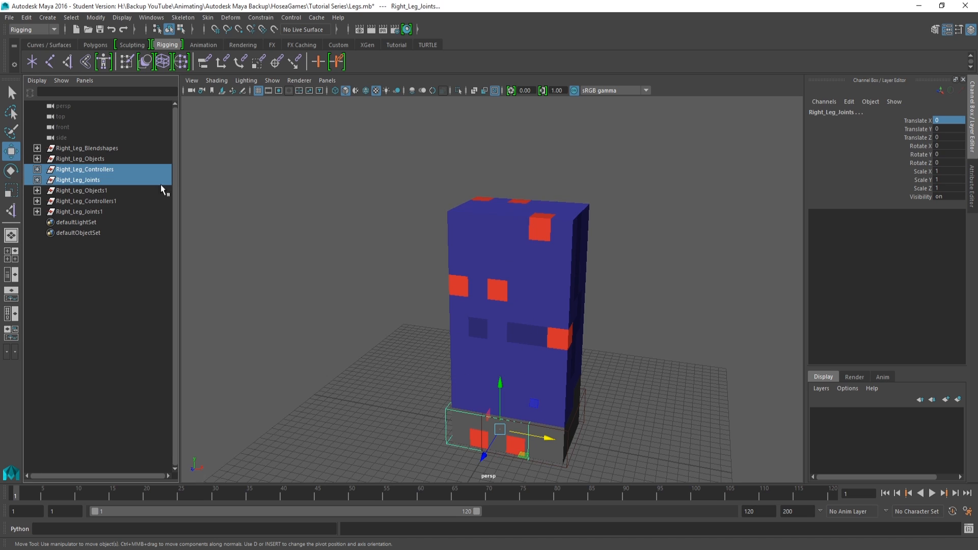
{"action": "double_click", "coordinate": [945, 120]}
{"action": "type", "text": "-2"}
{"action": "key", "text": "Return"}
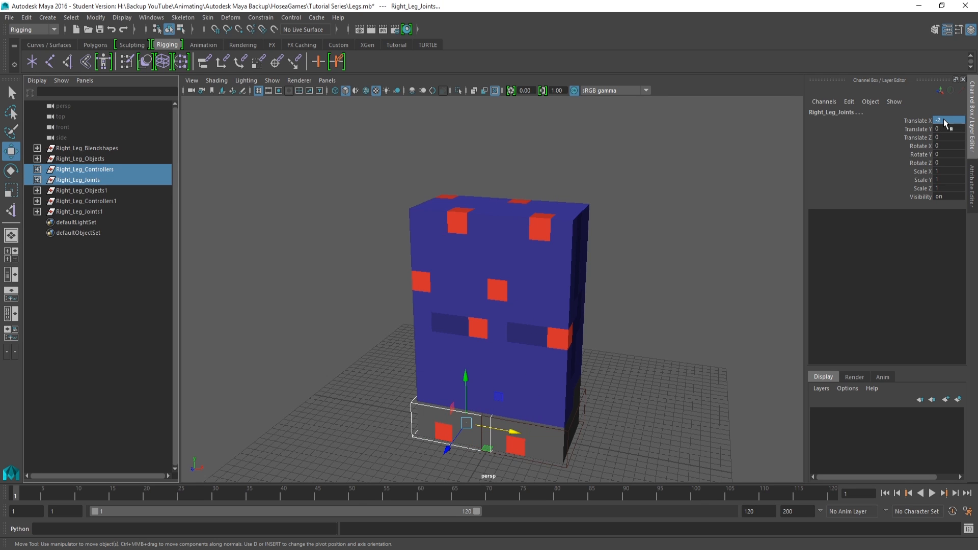
- Rename the duplicated objects group Left_Leg_Objects1 and the duplicated controllers group Left_Leg_Controllers1
{"action": "left_click_drag", "start_coordinate": [552, 179], "coordinate": [638, 253]}
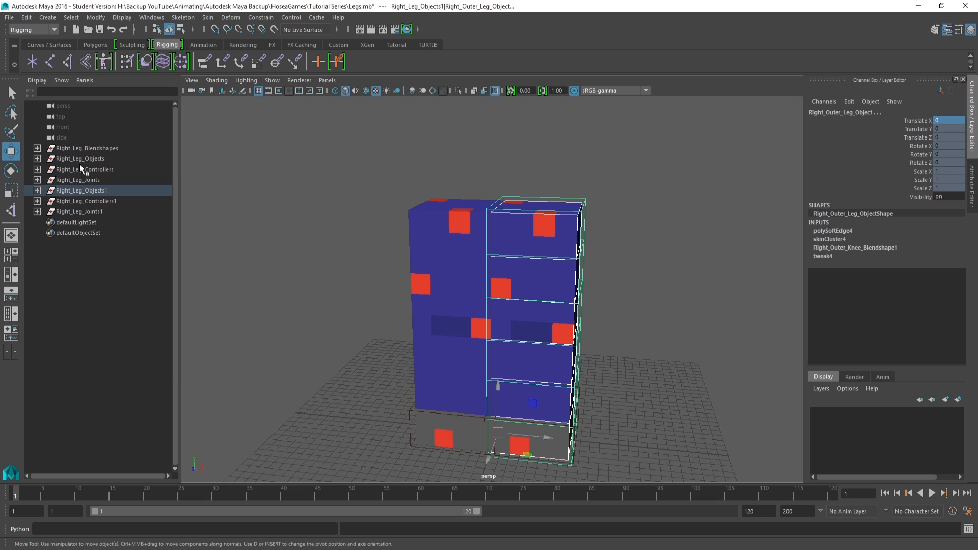
{"action": "double_click", "coordinate": [72, 193]}
{"action": "left_click_drag", "start_coordinate": [75, 190], "coordinate": [58, 191]}
{"action": "type", "text": "Left"}
{"action": "key", "text": "Return"}
{"action": "left_click", "coordinate": [75, 200]}
{"action": "double_click", "coordinate": [74, 200]}
{"action": "type", "text": "Left"}
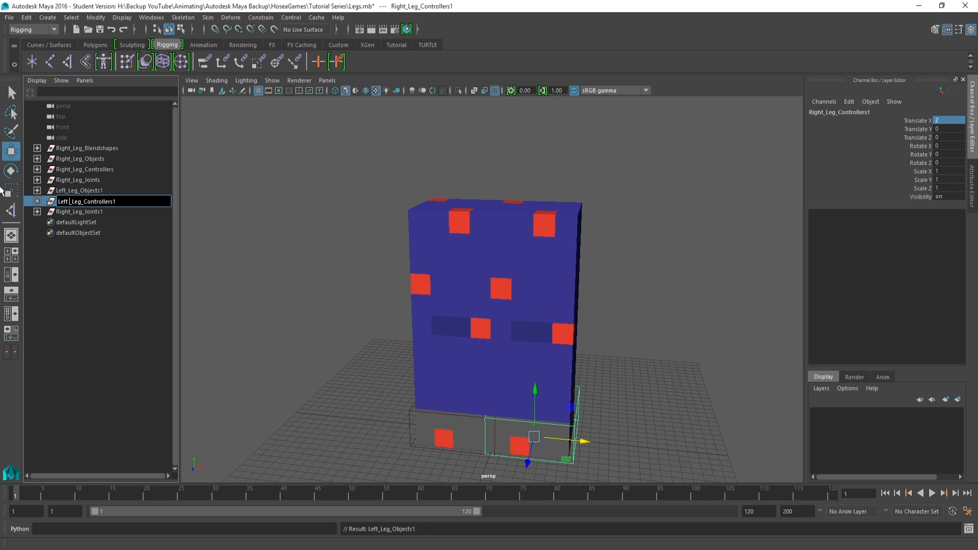
{"action": "key", "text": "Return"}
- Rename the duplicated joints group Left_Leg_Joints1, with a single underscore after Left
{"action": "double_click", "coordinate": [70, 212]}
{"action": "left_click_drag", "start_coordinate": [72, 211], "coordinate": [10, 206]}
{"action": "type", "text": "Left_"}
{"action": "key", "text": "Return"}
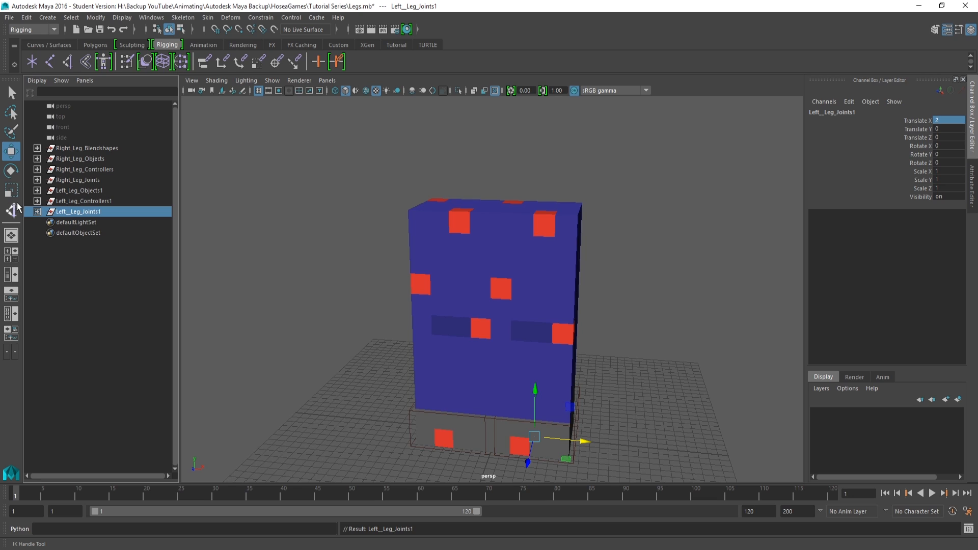
{"action": "double_click", "coordinate": [74, 212]}
{"action": "left_click", "coordinate": [74, 213]}
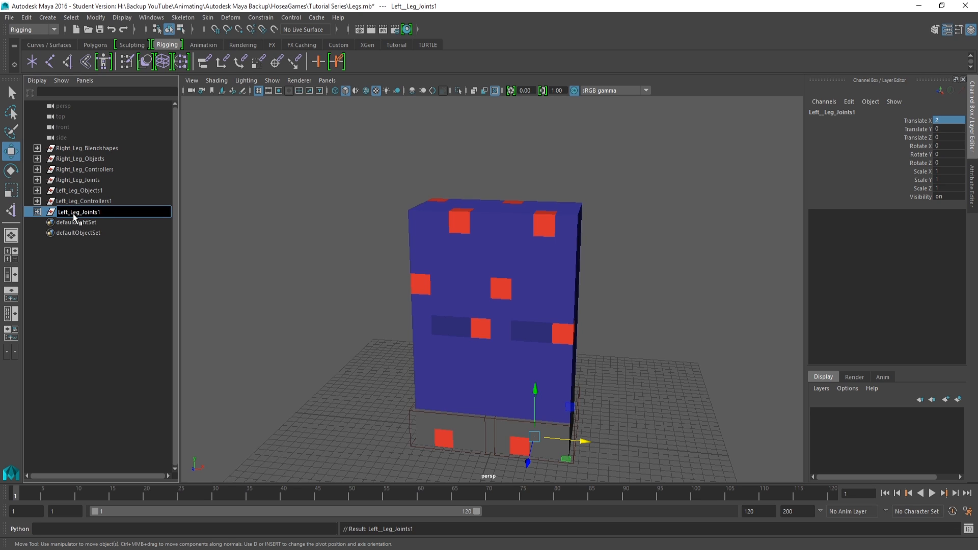
{"action": "key", "text": "Return"}
- Remove the trailing 1 from the three left leg groups, naming them Left_Leg_Joints, Left_Leg_Controllers and Left_Leg_Objects
{"action": "double_click", "coordinate": [114, 210]}
{"action": "left_click", "coordinate": [114, 209]}
{"action": "key", "text": "BackSpace"}
{"action": "double_click", "coordinate": [110, 200]}
{"action": "left_click", "coordinate": [110, 200]}
{"action": "key", "text": "BackSpace"}
{"action": "double_click", "coordinate": [110, 191]}
{"action": "left_click", "coordinate": [110, 191]}
{"action": "key", "text": "BackSpace"}
{"action": "key", "text": "Return"}
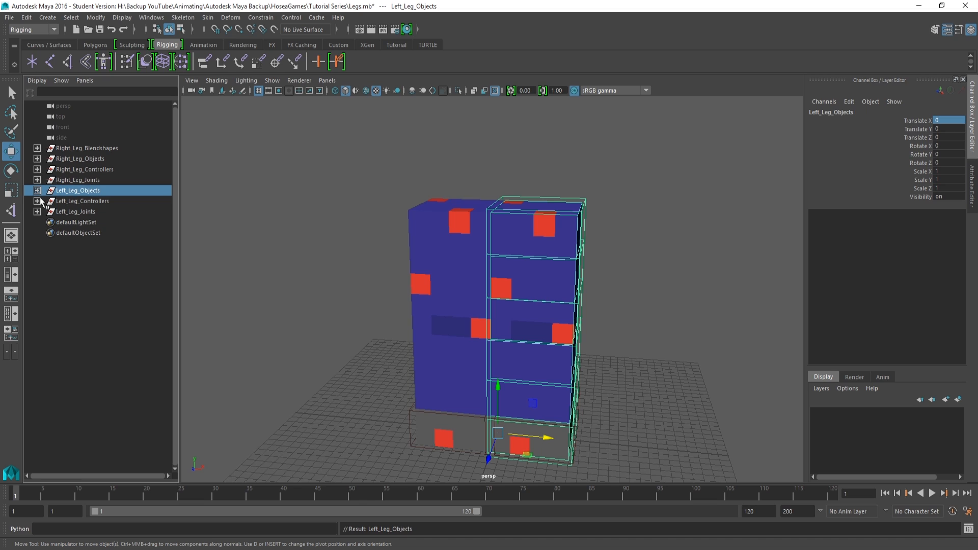
- Rename the two meshes inside Left_Leg_Objects as Left_Leg_Object and Left_Outer_Leg_Object
{"action": "left_click", "coordinate": [36, 191]}
{"action": "left_click", "coordinate": [90, 201]}
{"action": "double_click", "coordinate": [87, 201]}
{"action": "left_click_drag", "start_coordinate": [83, 202], "coordinate": [1, 204]}
{"action": "type", "text": "Left_Leg_Object"}
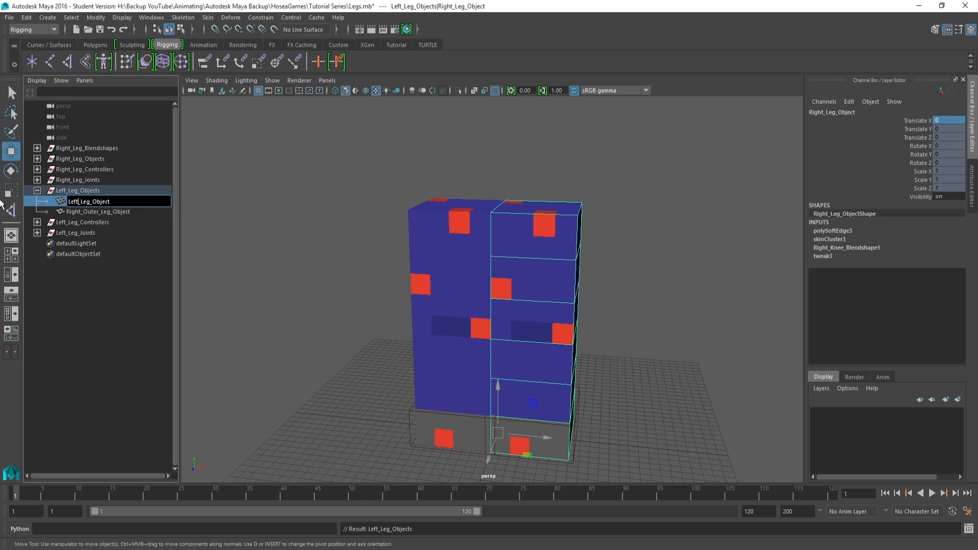
{"action": "key", "text": "Return"}
{"action": "double_click", "coordinate": [83, 212]}
{"action": "left_click_drag", "start_coordinate": [83, 211], "coordinate": [23, 204]}
{"action": "type", "text": "Left"}
{"action": "key", "text": "Return"}
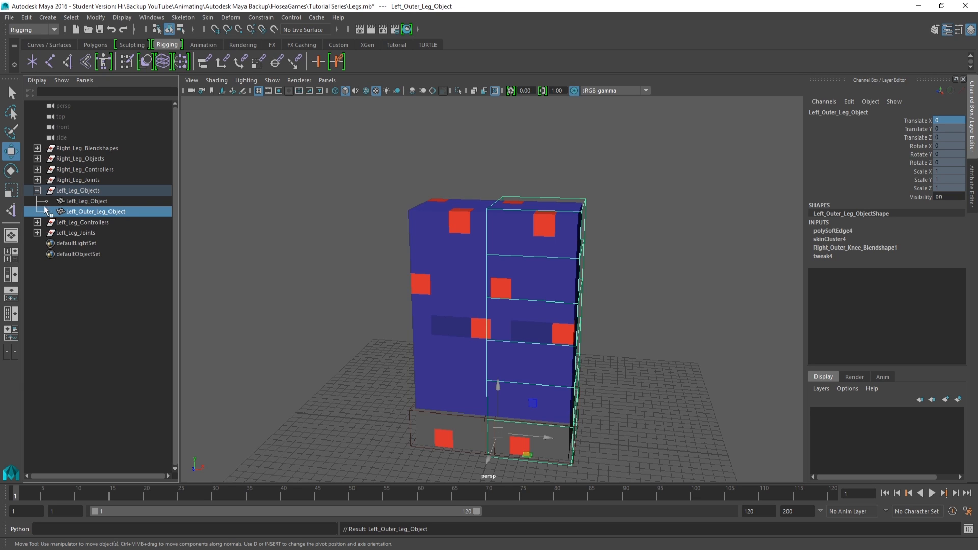
- Rename the controller inside the Left_Leg_Controllers group as Left_Leg_Controller
{"action": "left_click", "coordinate": [37, 223]}
{"action": "left_click", "coordinate": [47, 233]}
{"action": "double_click", "coordinate": [81, 233]}
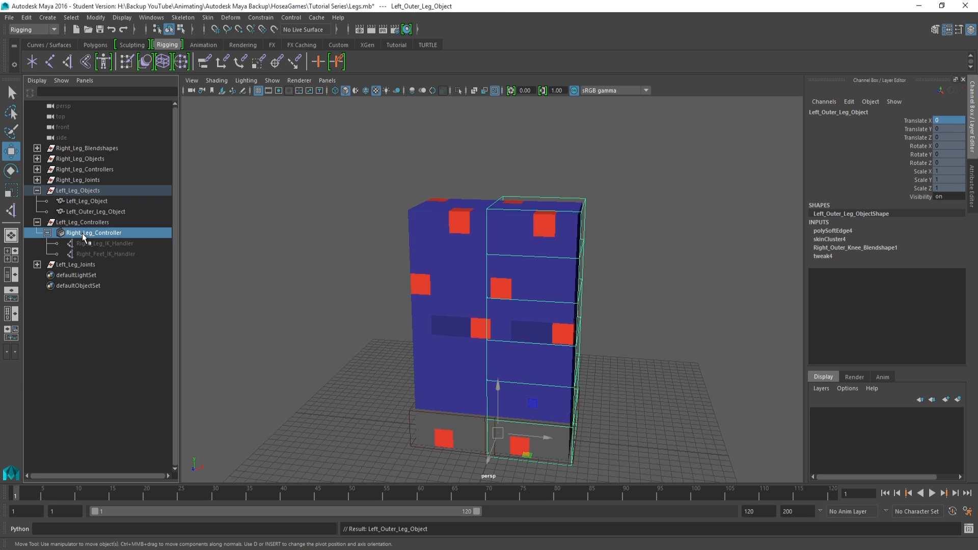
{"action": "left_click_drag", "start_coordinate": [85, 233], "coordinate": [20, 228]}
{"action": "type", "text": "Left_Leg_Controller"}
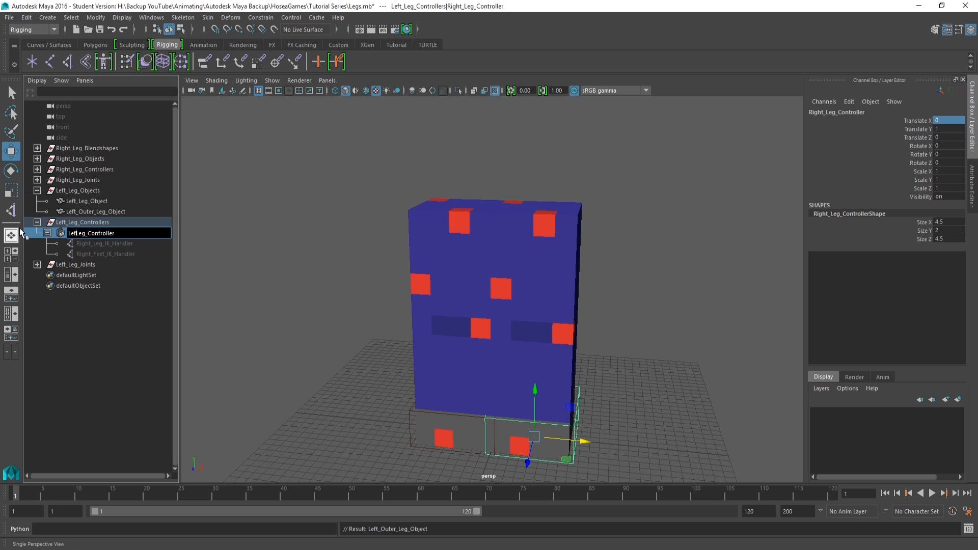
{"action": "key", "text": "Return"}
- Rename the two IK handles under Left_Leg_Controller as Left_Leg_IK_Handler and Left_Feet_IK_Handler
{"action": "double_click", "coordinate": [86, 244]}
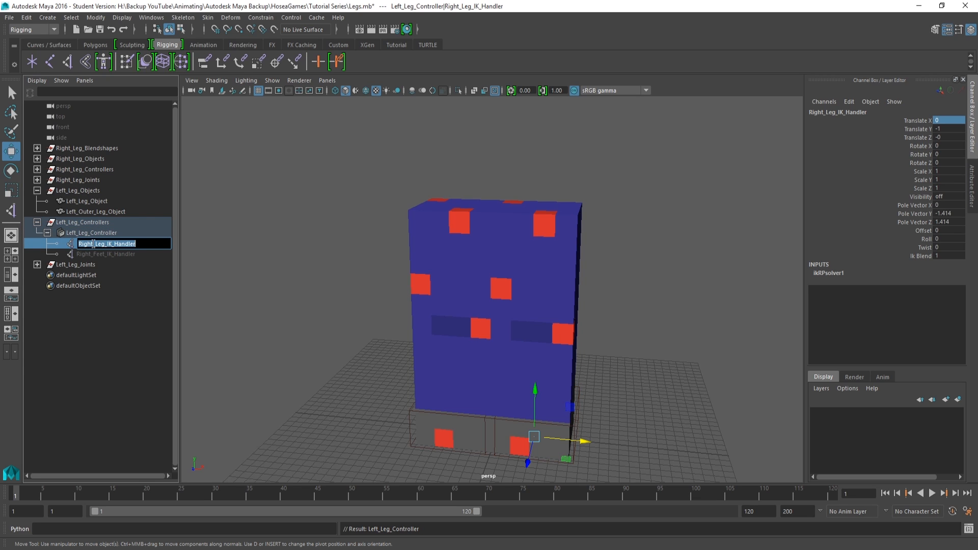
{"action": "left_click_drag", "start_coordinate": [93, 244], "coordinate": [34, 240]}
{"action": "type", "text": "Left"}
{"action": "key", "text": "Return"}
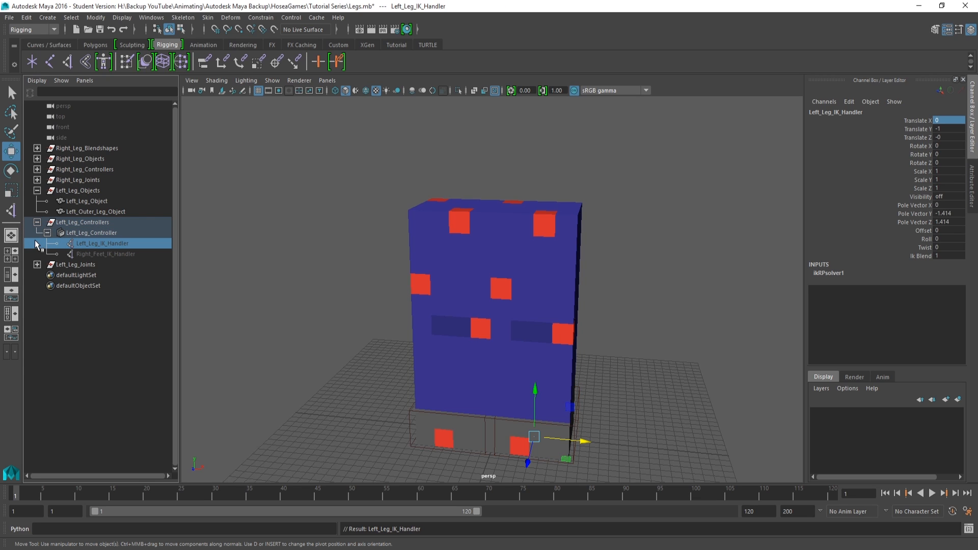
{"action": "double_click", "coordinate": [89, 255]}
{"action": "left_click_drag", "start_coordinate": [93, 255], "coordinate": [34, 252]}
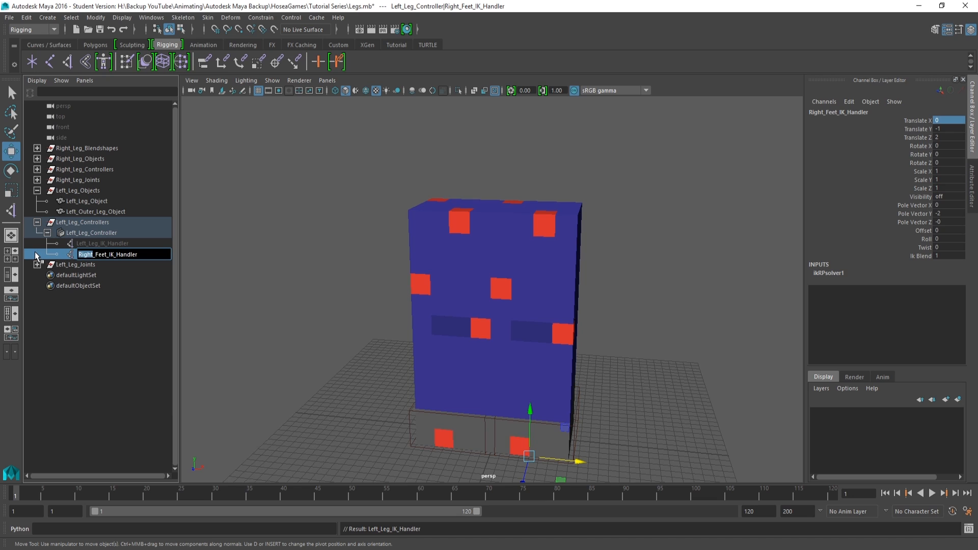
{"action": "type", "text": "Left"}
{"action": "key", "text": "Return"}
- Expand the Left_Leg_Joints hierarchy and rename its ankle joint Left_Ankle_Joint and its knee joint Left_Leg_Knee_Joint
{"action": "left_click", "coordinate": [37, 264]}
{"action": "left_click", "coordinate": [47, 275]}
{"action": "left_click", "coordinate": [57, 285]}
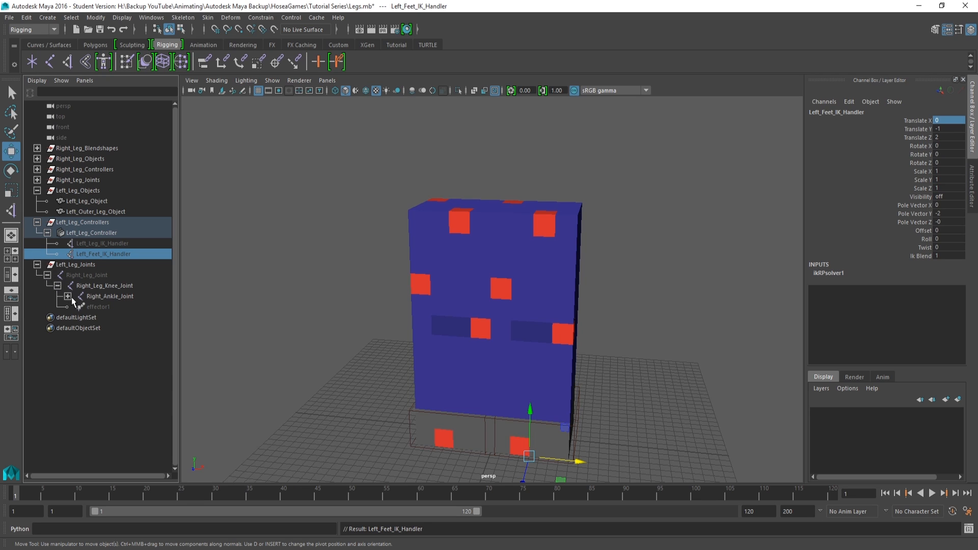
{"action": "left_click", "coordinate": [89, 299]}
{"action": "double_click", "coordinate": [97, 297]}
{"action": "left_click", "coordinate": [103, 297]}
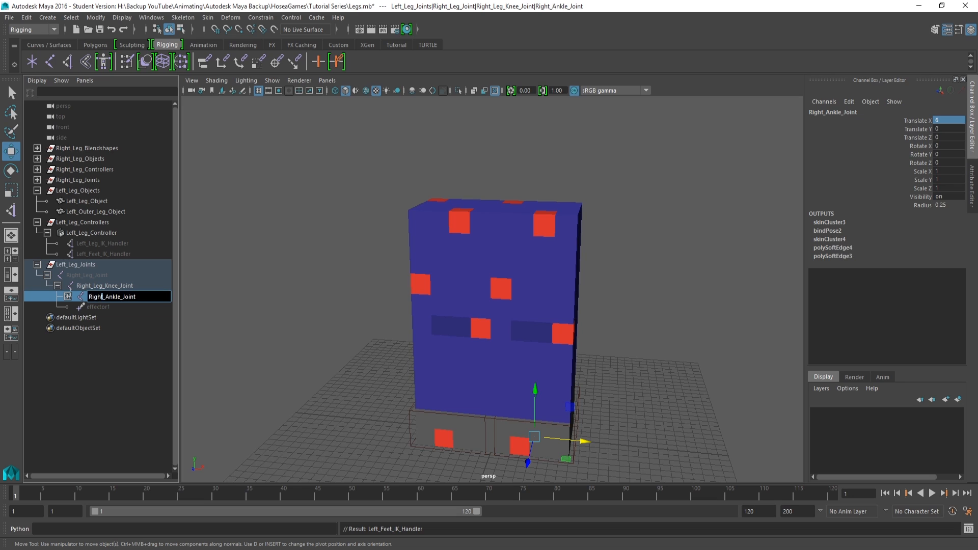
{"action": "type", "text": "Left"}
{"action": "key", "text": "Return"}
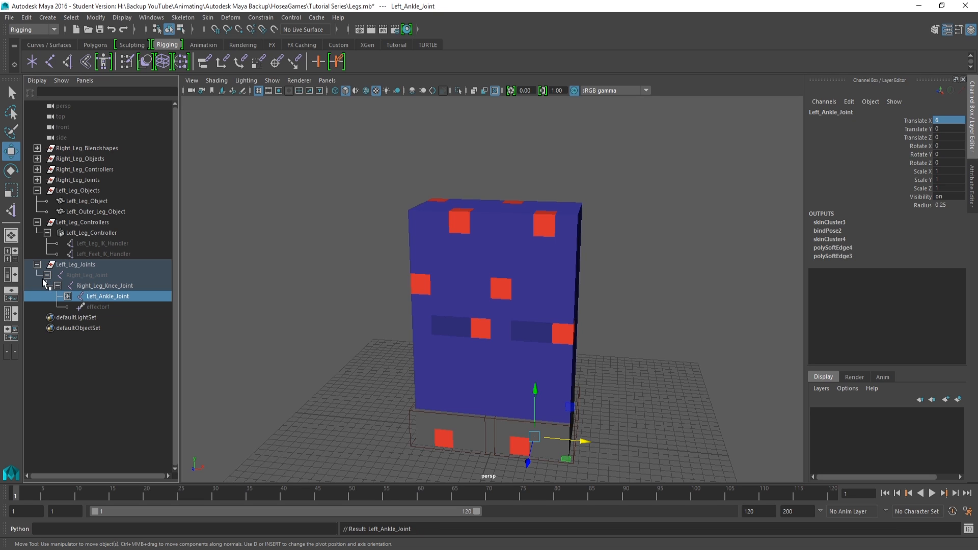
{"action": "double_click", "coordinate": [92, 286]}
{"action": "double_click", "coordinate": [86, 286]}
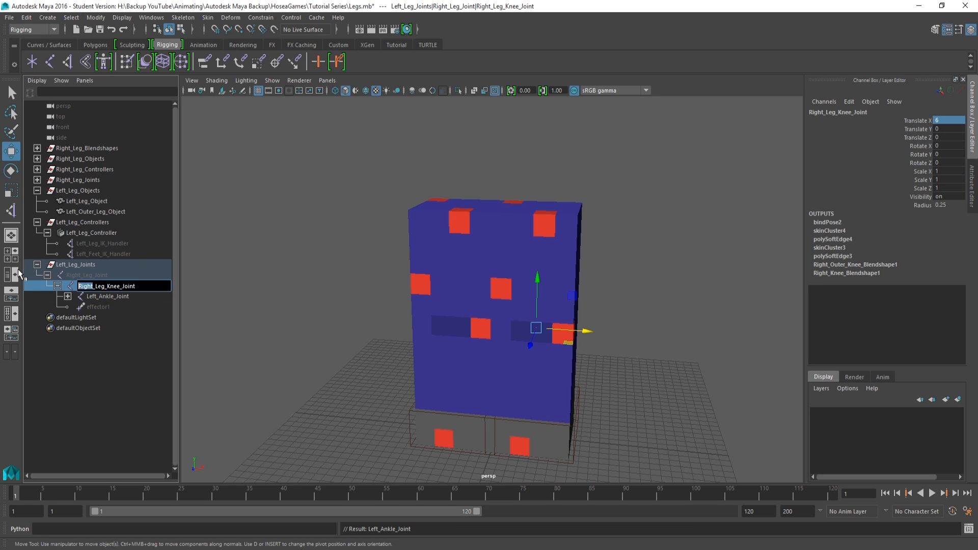
{"action": "type", "text": "Left"}
{"action": "key", "text": "Return"}
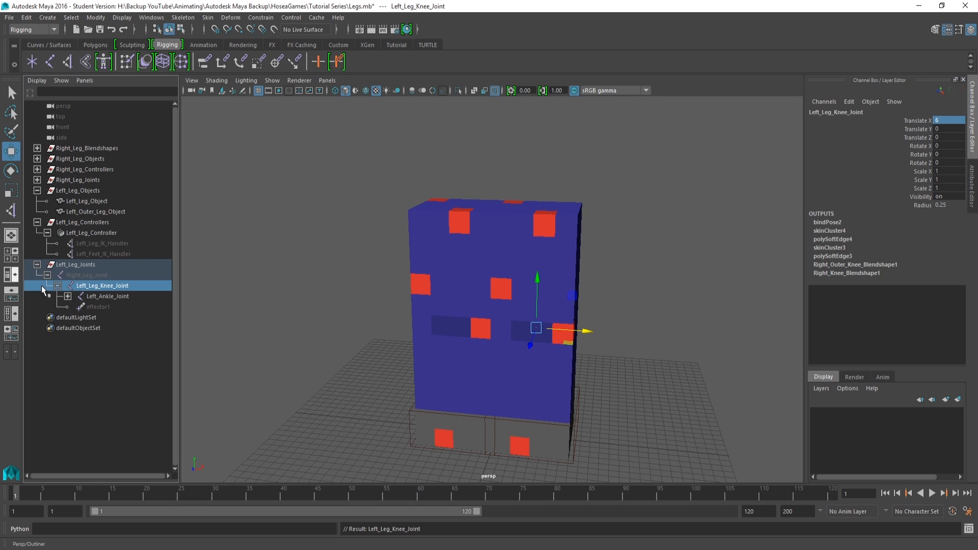
- Re-enter Left_Ankle_Joint as the ankle joint's name
{"action": "double_click", "coordinate": [90, 296]}
{"action": "left_click_drag", "start_coordinate": [100, 297], "coordinate": [32, 286]}
{"action": "type", "text": "Left"}
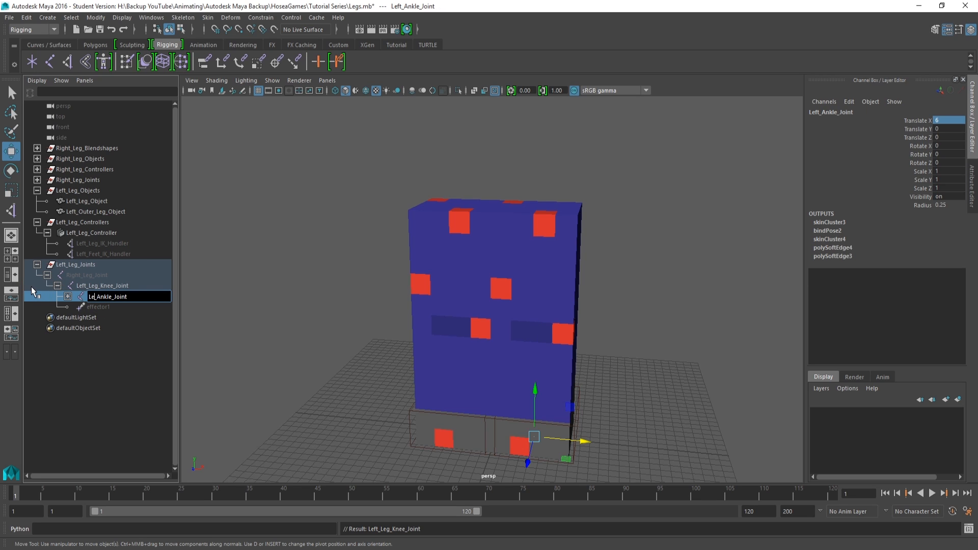
{"action": "key", "text": "Return"}
- Rename the foot joint under Left_Ankle_Joint as Left_Foot_Joint and the chain's root joint as Left_Leg_Joint
{"action": "left_click", "coordinate": [68, 296]}
{"action": "double_click", "coordinate": [111, 307]}
{"action": "left_click_drag", "start_coordinate": [111, 306], "coordinate": [51, 301]}
{"action": "type", "text": "Left"}
{"action": "key", "text": "Return"}
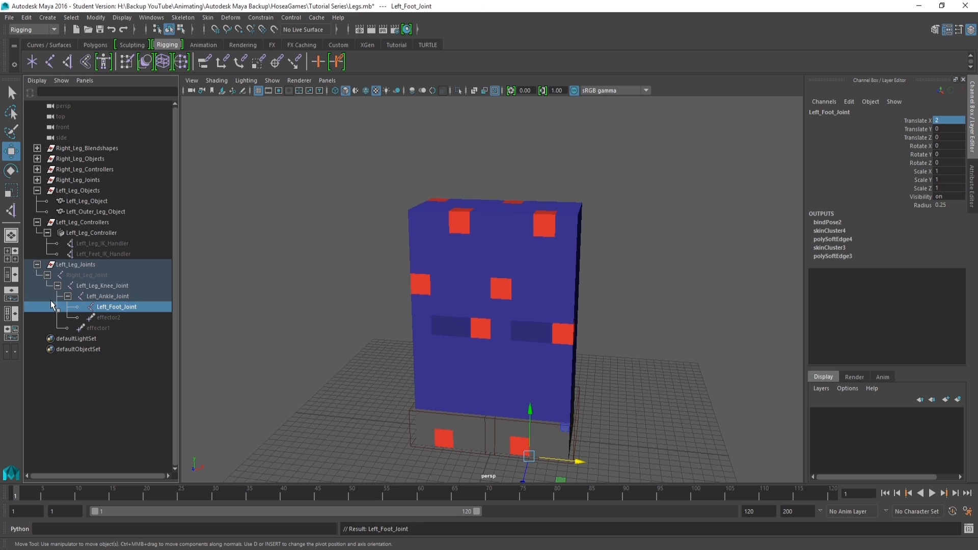
{"action": "double_click", "coordinate": [81, 277]}
{"action": "left_click_drag", "start_coordinate": [83, 276], "coordinate": [6, 279]}
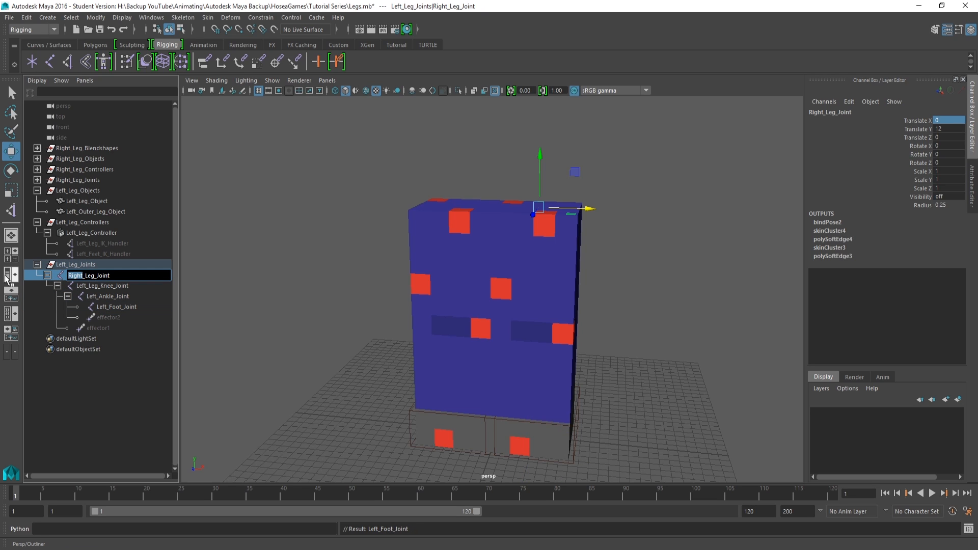
{"action": "type", "text": "Left"}
{"action": "key", "text": "Return"}
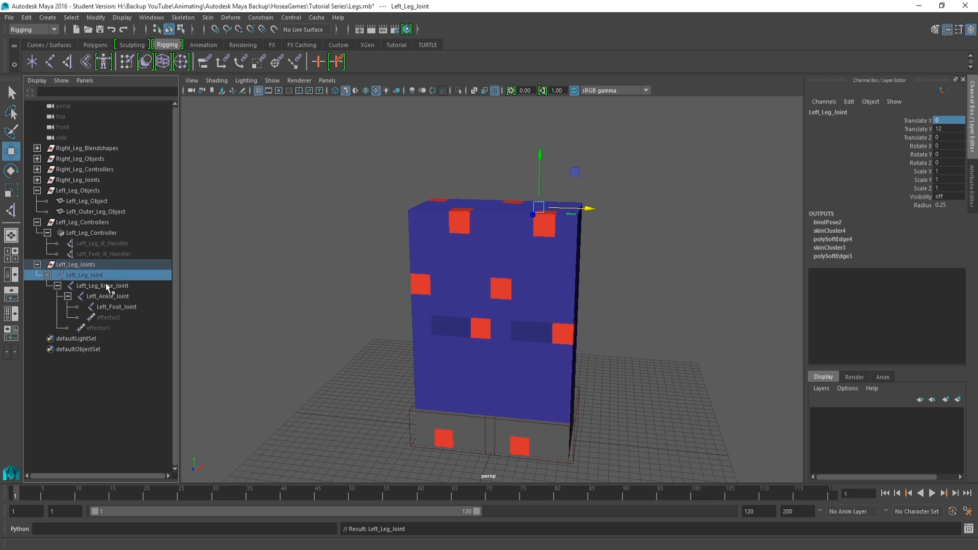
- Set Visibility to off for all four left leg joints, from Left_Leg_Joint to Left_Foot_Joint, and collapse the chain
{"action": "left_click_drag", "start_coordinate": [84, 275], "coordinate": [123, 312]}
{"action": "double_click", "coordinate": [949, 196]}
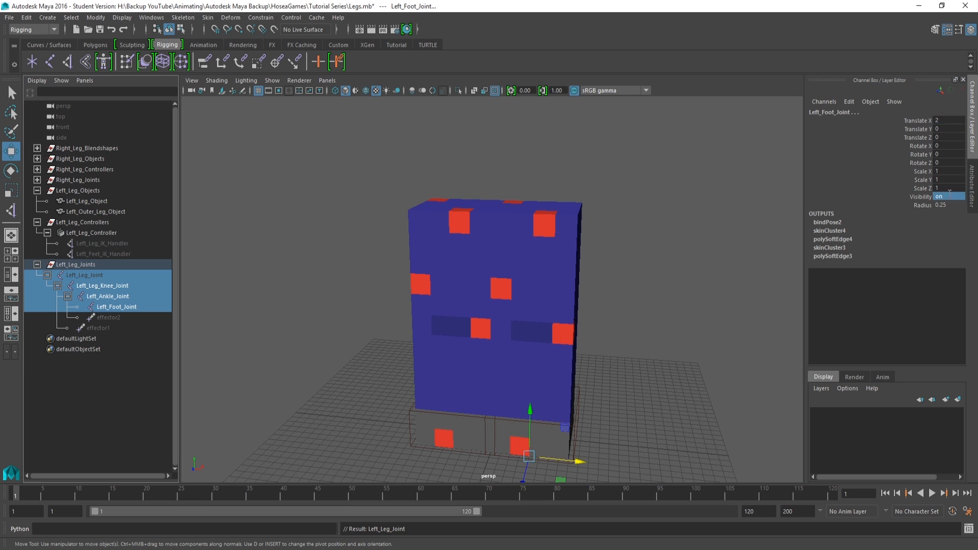
{"action": "type", "text": "off"}
{"action": "key", "text": "Return"}
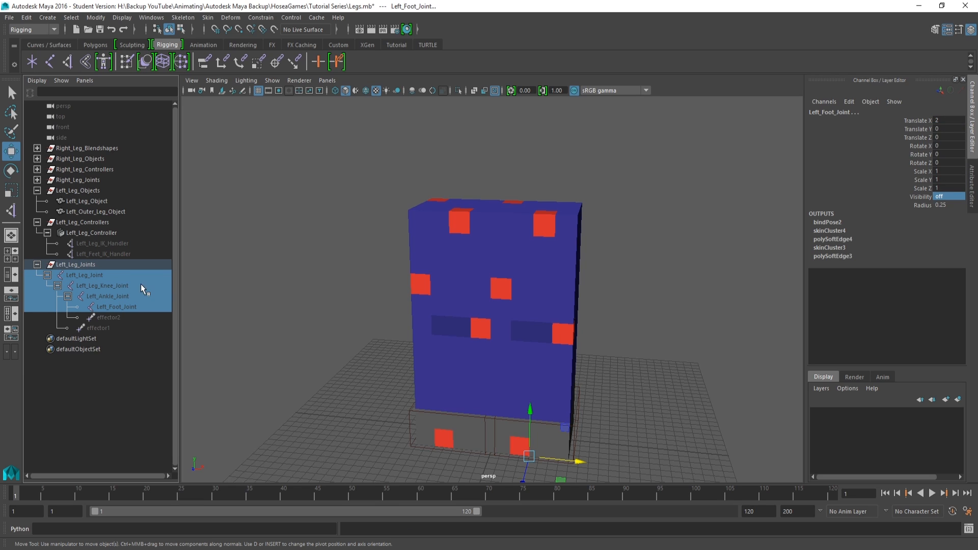
{"action": "left_click", "coordinate": [48, 276]}
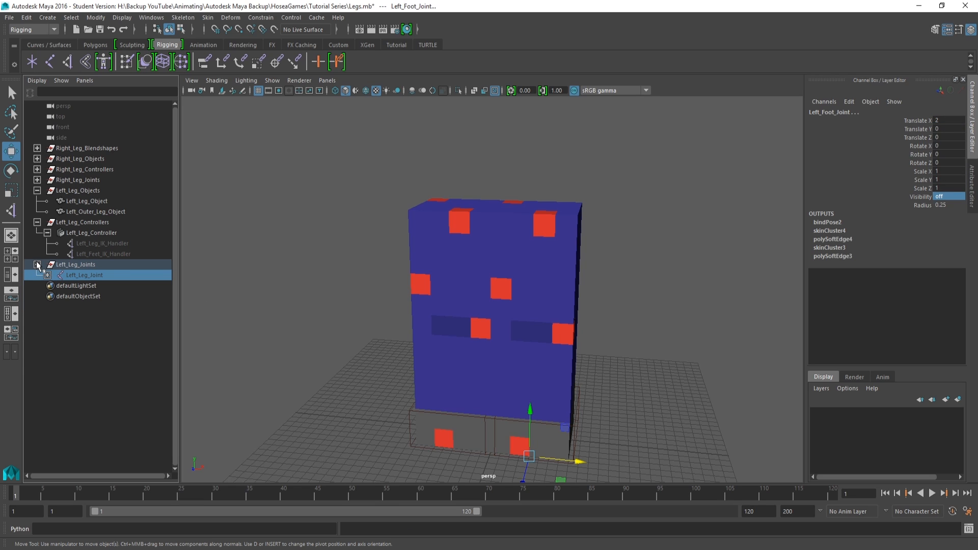
- Rename the Left_Leg_Joints group Joints and move Right_Leg_Joint into it
{"action": "left_click", "coordinate": [68, 266]}
{"action": "double_click", "coordinate": [69, 266]}
{"action": "type", "text": "Joints"}
{"action": "key", "text": "Return"}
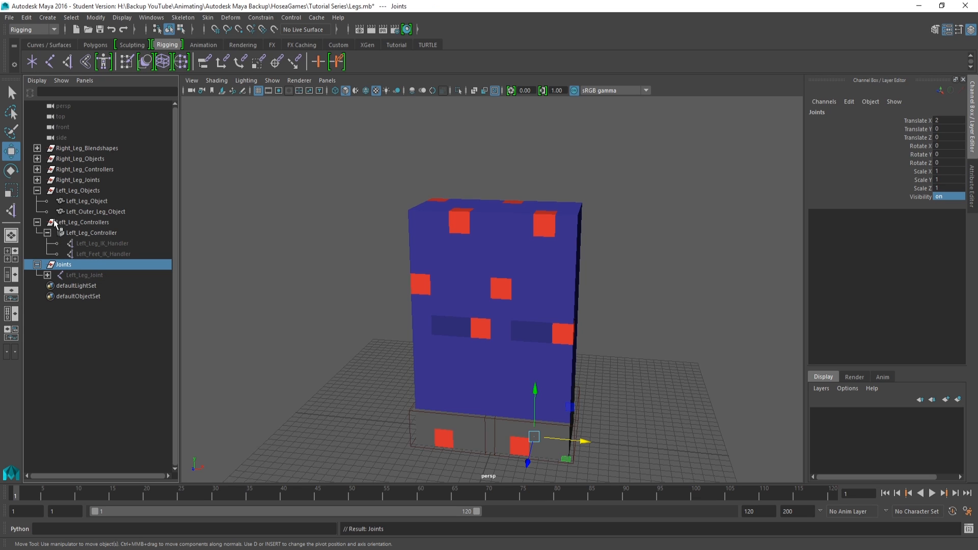
{"action": "left_click", "coordinate": [36, 180]}
{"action": "left_click", "coordinate": [87, 190]}
{"action": "middle_click_drag", "start_coordinate": [87, 190], "coordinate": [70, 278]}
{"action": "mouse_move", "coordinate": [481, 249]}
{"action": "left_mouse_down", "text": "alt"}
{"action": "mouse_move", "coordinate": [450, 247]}
{"action": "mouse_move", "coordinate": [473, 251]}
{"action": "left_mouse_up", "text": "alt"}
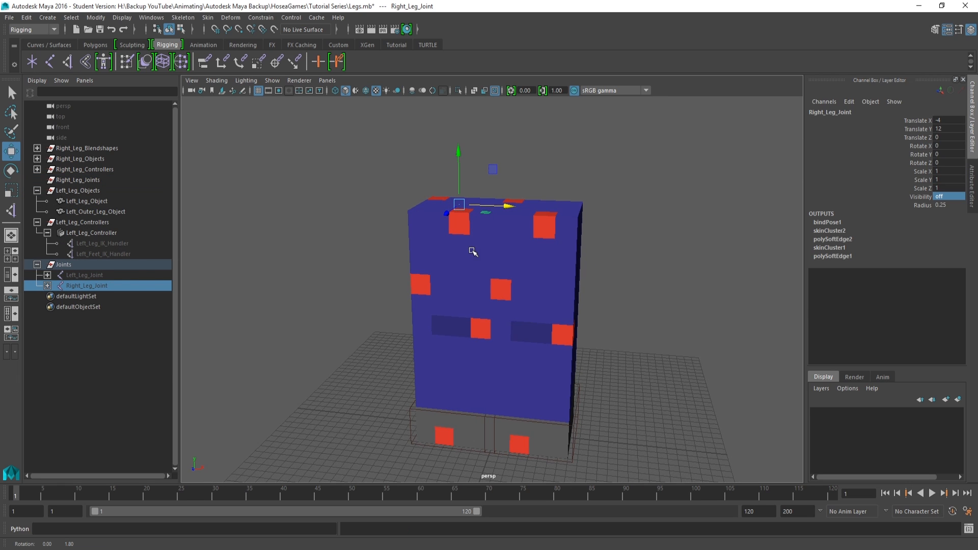
- Rename the Left_Leg_Objects group Objects and move Right_Leg_Object and Right_Outer_Leg_Object into it
{"action": "double_click", "coordinate": [73, 190]}
{"action": "type", "text": "Objects"}
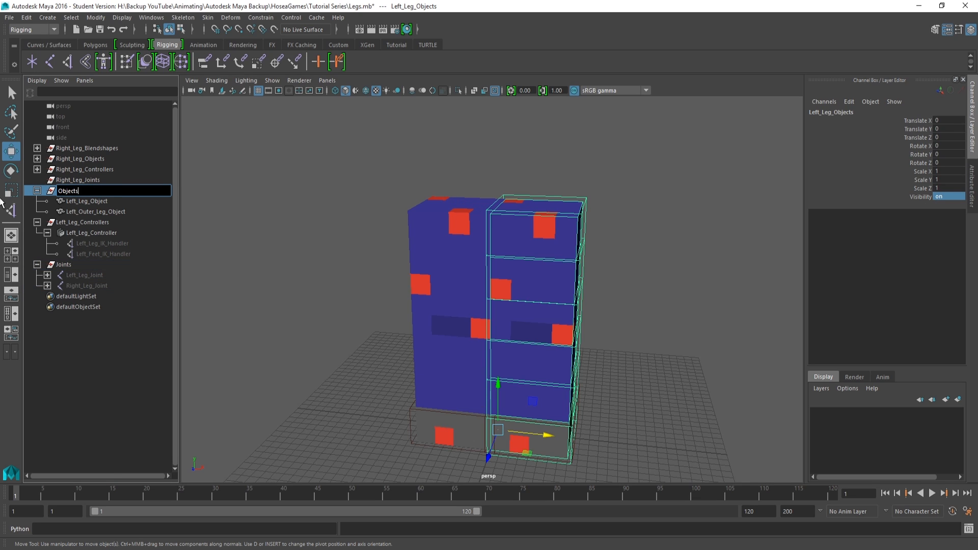
{"action": "key", "text": "Return"}
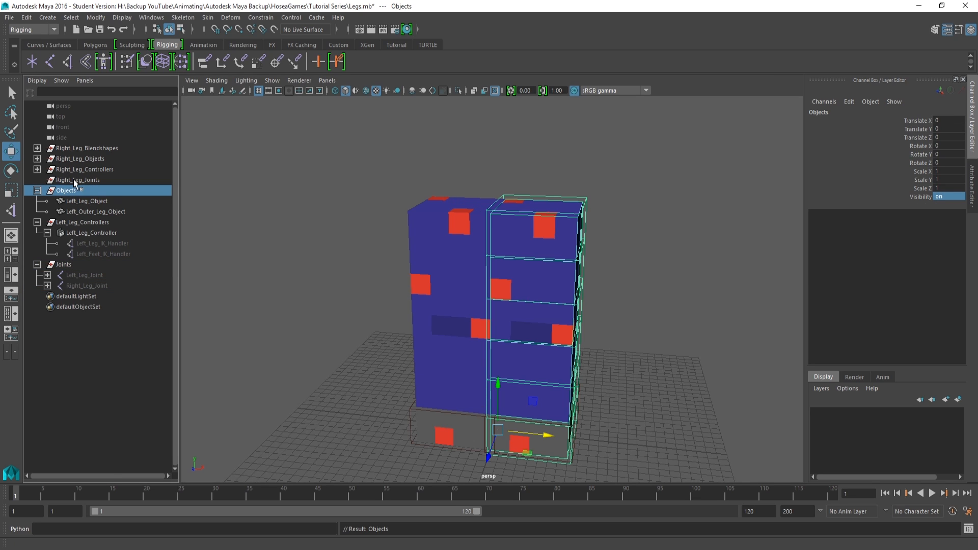
{"action": "left_click", "coordinate": [38, 159]}
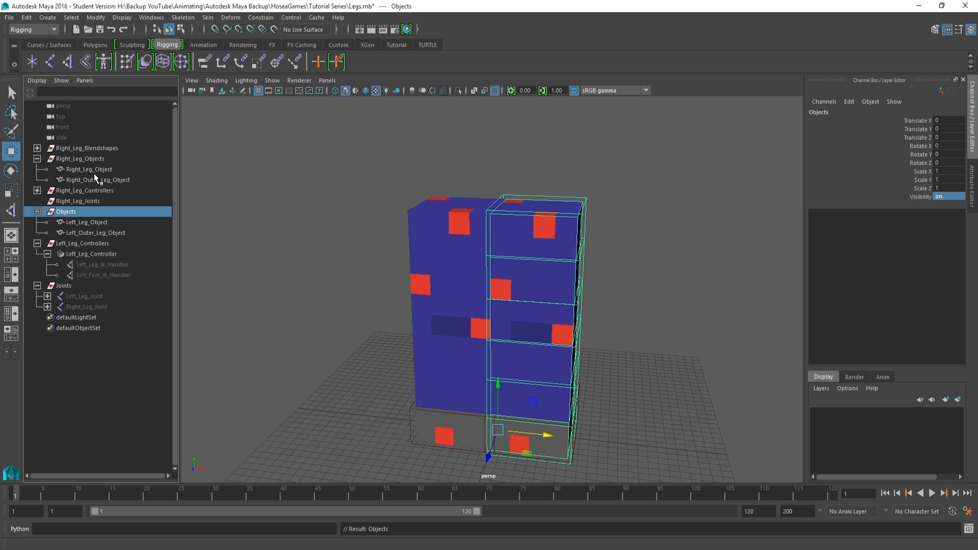
{"action": "left_click", "coordinate": [81, 170]}
{"action": "left_click_drag", "start_coordinate": [95, 177], "coordinate": [96, 179]}
{"action": "middle_click_drag", "start_coordinate": [97, 180], "coordinate": [85, 213]}
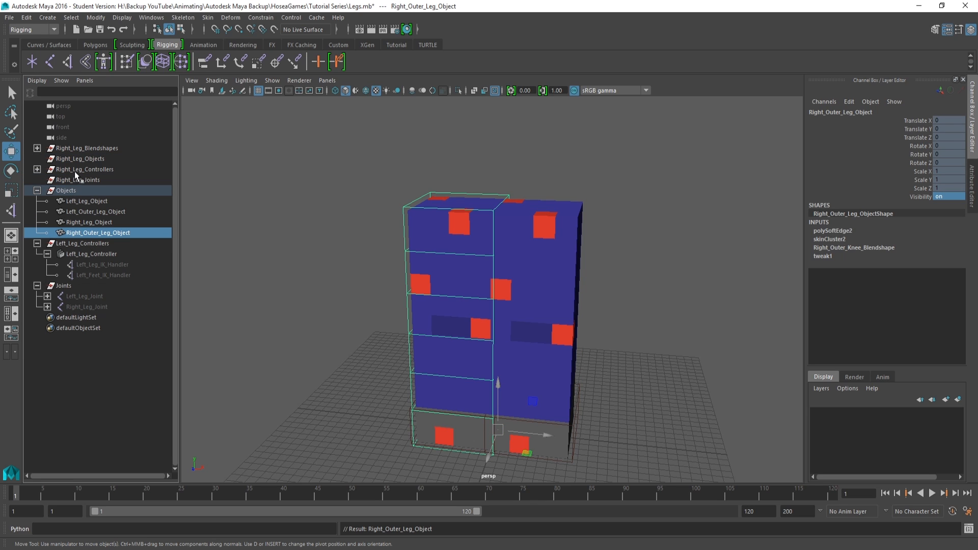
- Rename the Left_Leg_Controllers group Controllers and move Right_Leg_Controller into it
{"action": "left_click", "coordinate": [37, 169]}
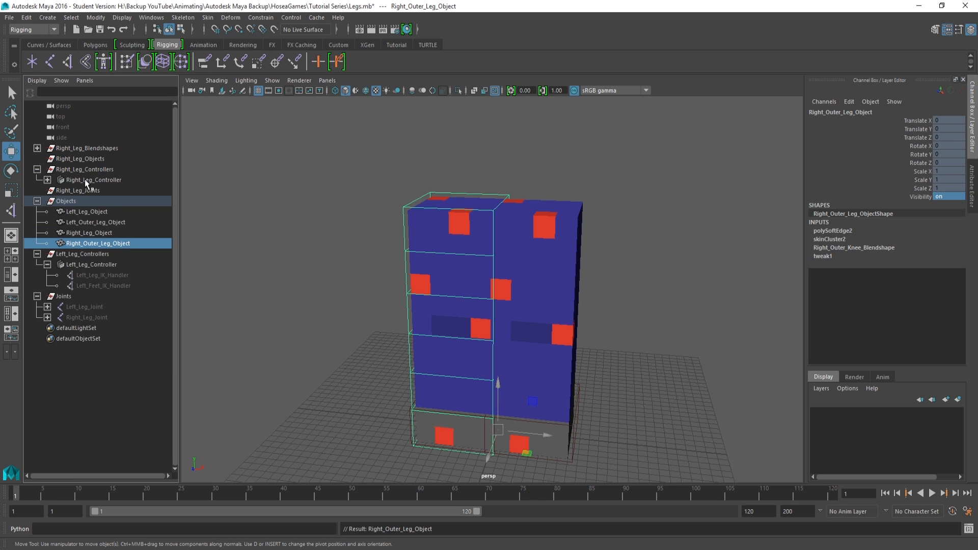
{"action": "double_click", "coordinate": [79, 255]}
{"action": "type", "text": "Conmtro"}
{"action": "key", "text": "BackSpace"}
{"action": "key", "text": "BackSpace"}
{"action": "key", "text": "BackSpace"}
{"action": "key", "text": "BackSpace"}
{"action": "type", "text": "trollers"}
{"action": "key", "text": "Return"}
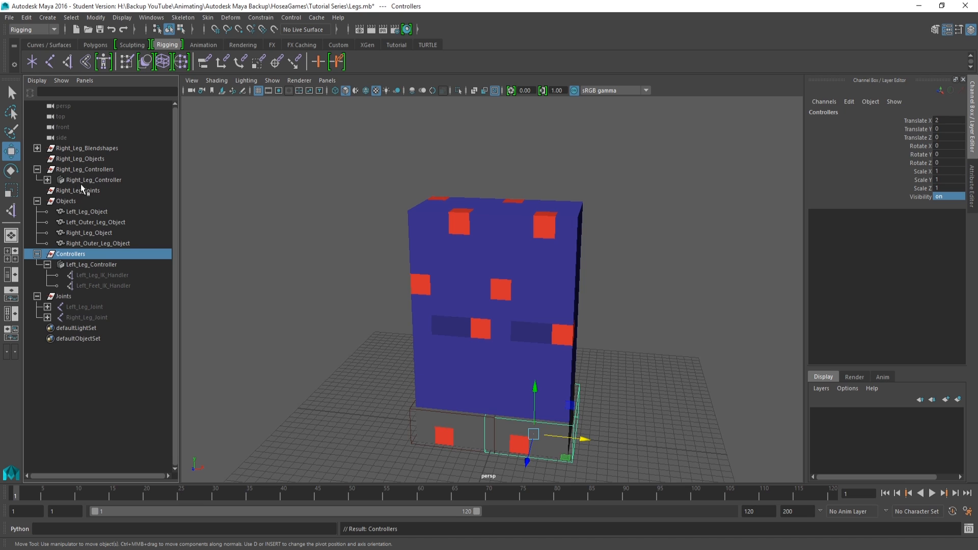
{"action": "left_click", "coordinate": [81, 182]}
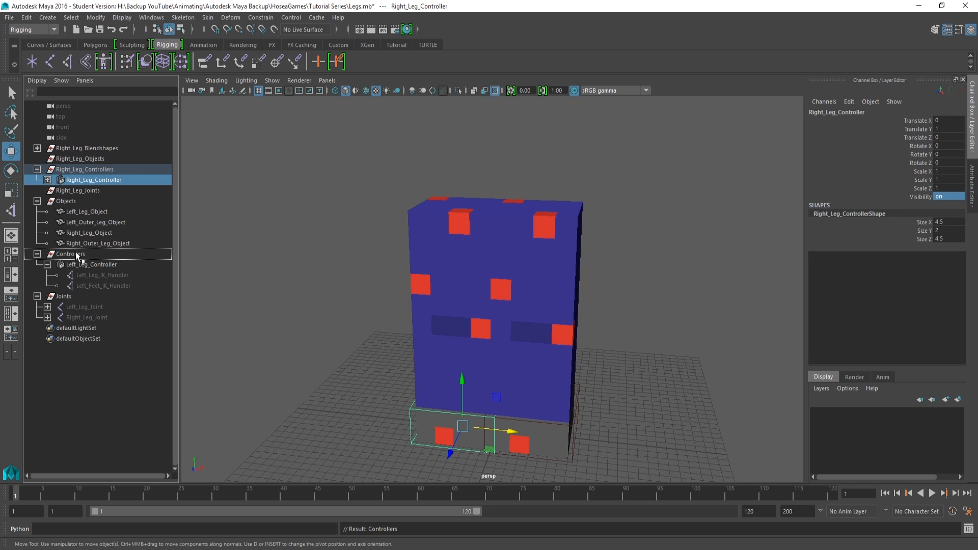
{"action": "middle_click_drag", "start_coordinate": [75, 252], "coordinate": [72, 254]}
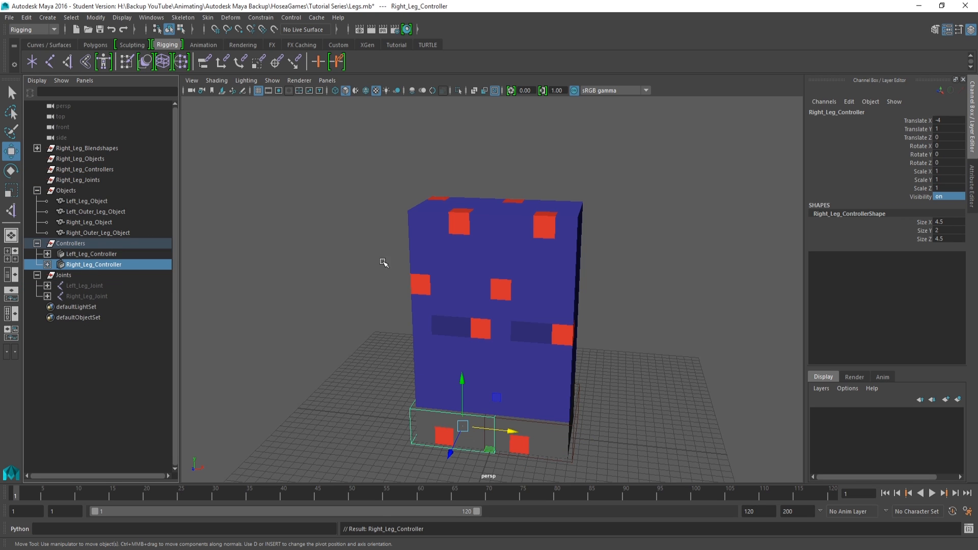
- Delete the Right_Leg_Blendshapes, Right_Leg_Objects, Right_Leg_Controllers and Right_Leg_Joints groups, and collapse the remaining three groups
{"action": "left_click_drag", "start_coordinate": [382, 262], "coordinate": [376, 261], "text": "alt"}
{"action": "left_click_drag", "start_coordinate": [65, 181], "coordinate": [71, 152]}
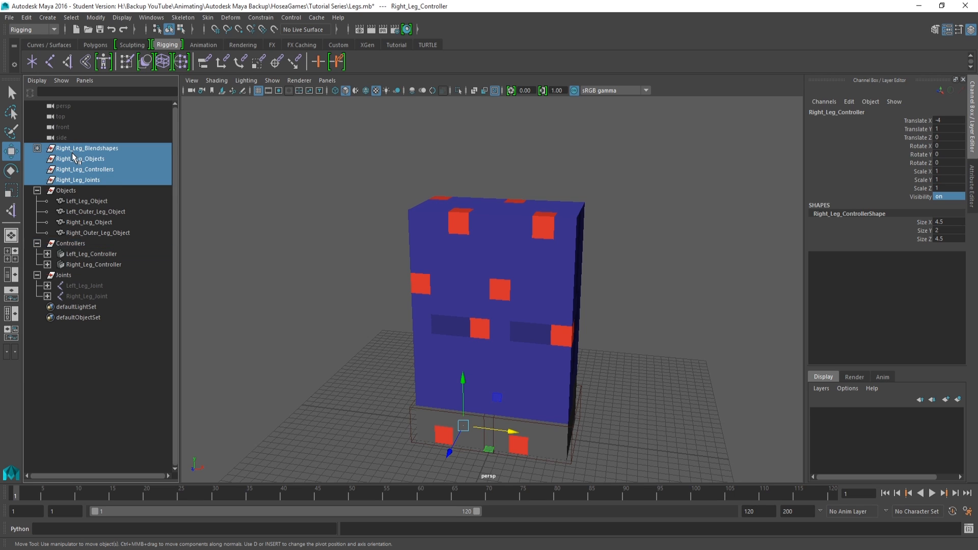
{"action": "key", "text": "Delete"}
{"action": "middle_click_drag", "start_coordinate": [519, 273], "coordinate": [485, 264], "text": "alt"}
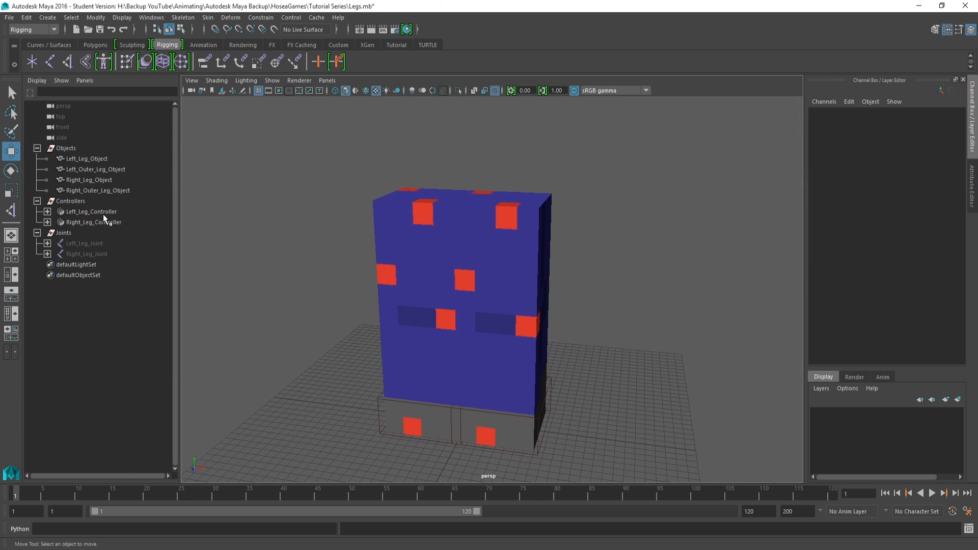
{"action": "left_click", "coordinate": [37, 148]}
{"action": "left_click", "coordinate": [37, 158]}
{"action": "left_click", "coordinate": [37, 170]}
- Select Left_Outer_Leg_Object and show its UVs in the UV Editor
{"action": "mouse_move", "coordinate": [510, 289]}
{"action": "left_mouse_down", "text": "alt"}
{"action": "mouse_move", "coordinate": [410, 286]}
{"action": "mouse_move", "coordinate": [516, 290]}
{"action": "left_mouse_up", "text": "alt"}
{"action": "middle_click_drag", "start_coordinate": [517, 291], "coordinate": [450, 273], "text": "alt"}
{"action": "left_click", "coordinate": [441, 288]}
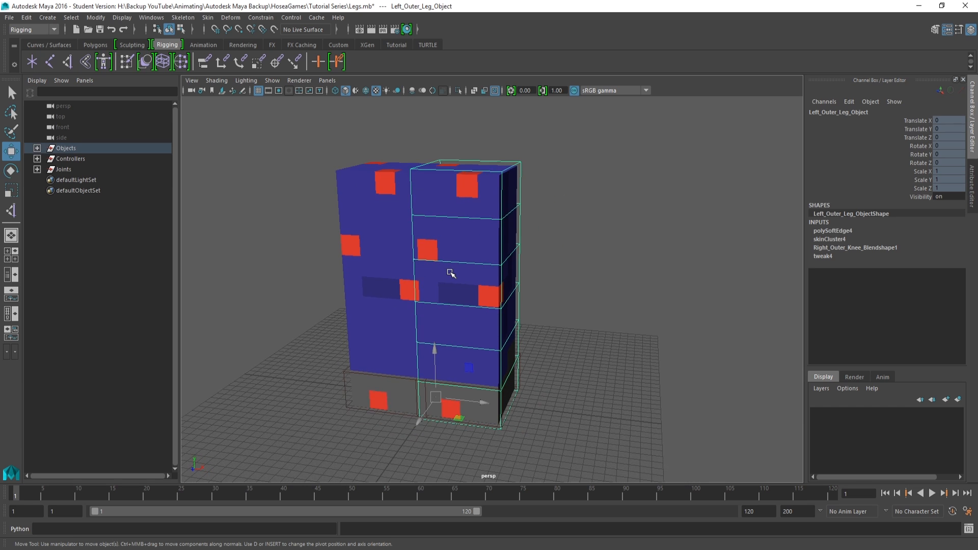
{"action": "scroll", "coordinate": [450, 273], "scroll_direction": "up", "scroll_amount": 2, "text": "alt"}
{"action": "left_click_drag", "start_coordinate": [386, 249], "coordinate": [426, 220], "text": "alt"}
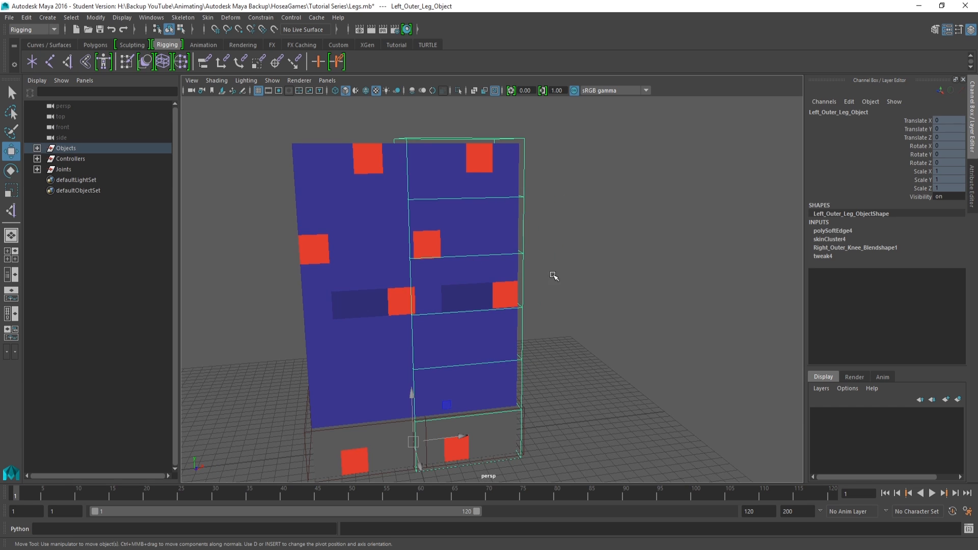
{"action": "left_click_drag", "start_coordinate": [549, 247], "coordinate": [508, 247], "text": "alt"}
{"action": "middle_click_drag", "start_coordinate": [531, 244], "coordinate": [642, 254], "text": "alt"}
{"action": "mouse_move", "coordinate": [587, 233]}
{"action": "middle_mouse_down", "text": "alt"}
{"action": "mouse_move", "coordinate": [531, 221]}
{"action": "mouse_move", "coordinate": [574, 221]}
{"action": "middle_mouse_up", "text": "alt"}
{"action": "left_click_drag", "start_coordinate": [575, 220], "coordinate": [565, 225], "text": "alt"}
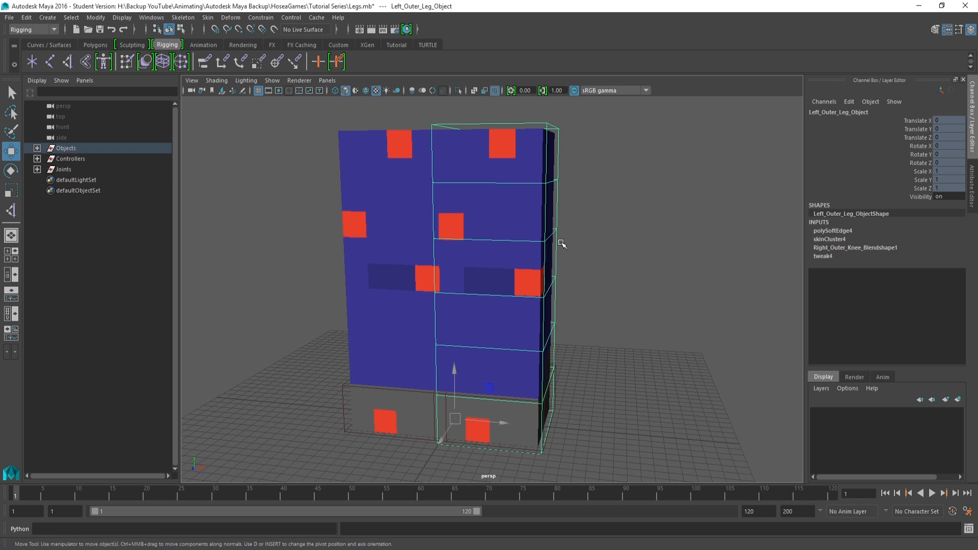
{"action": "left_click", "coordinate": [86, 44]}
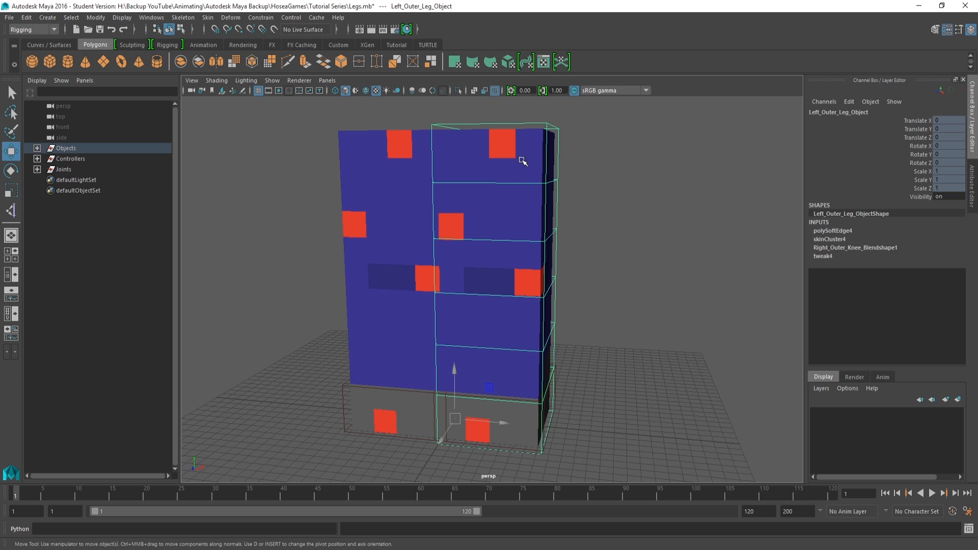
{"action": "left_click", "coordinate": [543, 68]}
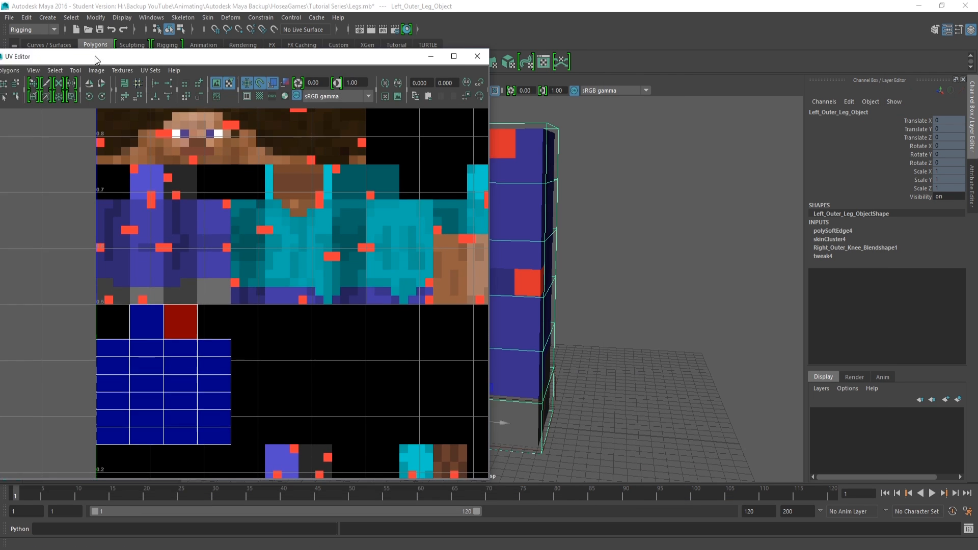
- Move the whole UV shell of Left_Outer_Leg_Object down so it fills U 0 to 0.25 and V 0 to 0.25
{"action": "left_click_drag", "start_coordinate": [94, 56], "coordinate": [116, 52]}
{"action": "middle_click_drag", "start_coordinate": [619, 317], "coordinate": [764, 271], "text": "alt"}
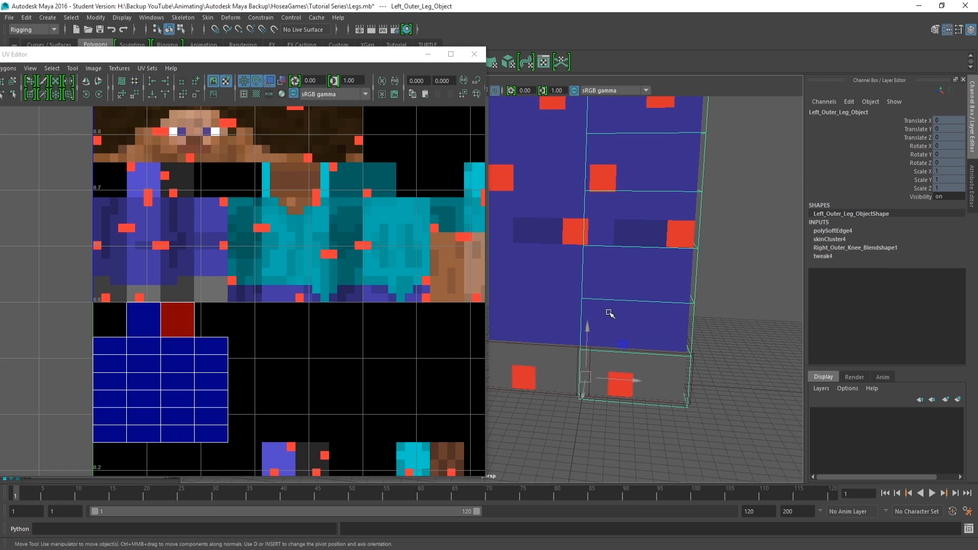
{"action": "right_click_drag", "start_coordinate": [610, 314], "coordinate": [502, 309], "text": "alt"}
{"action": "middle_click_drag", "start_coordinate": [502, 309], "coordinate": [524, 340], "text": "alt"}
{"action": "right_click_drag", "start_coordinate": [291, 402], "coordinate": [222, 413], "text": "alt"}
{"action": "middle_click_drag", "start_coordinate": [250, 411], "coordinate": [257, 374], "text": "alt"}
{"action": "right_click_drag", "start_coordinate": [257, 373], "coordinate": [289, 362], "text": "alt"}
{"action": "middle_click_drag", "start_coordinate": [289, 361], "coordinate": [295, 326], "text": "alt"}
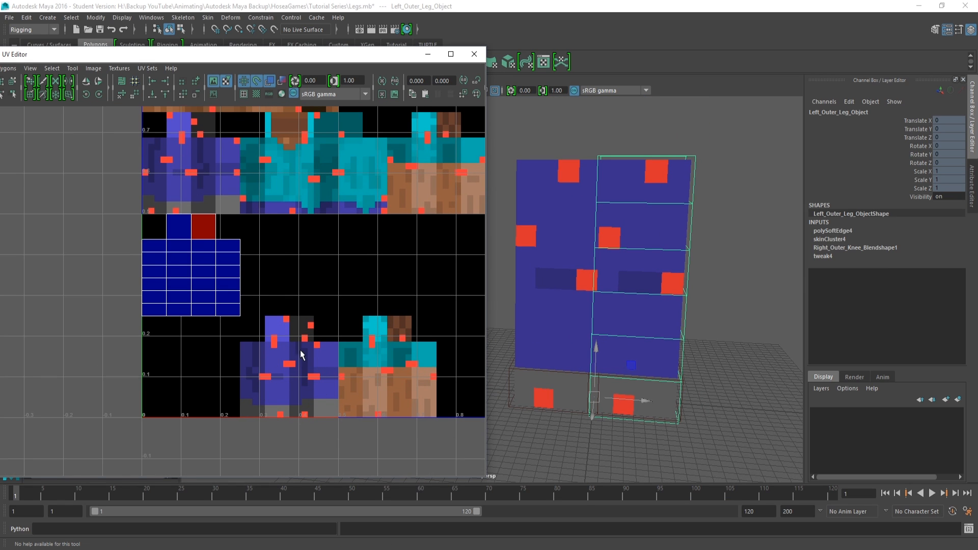
{"action": "right_click_drag", "start_coordinate": [183, 272], "coordinate": [132, 352]}
{"action": "left_click_drag", "start_coordinate": [122, 348], "coordinate": [260, 206]}
{"action": "left_click_drag", "start_coordinate": [112, 363], "coordinate": [291, 179]}
{"action": "left_click_drag", "start_coordinate": [191, 199], "coordinate": [181, 300]}
{"action": "middle_click_drag", "start_coordinate": [181, 299], "coordinate": [141, 305], "text": "alt"}
{"action": "right_click_drag", "start_coordinate": [670, 268], "coordinate": [718, 242]}
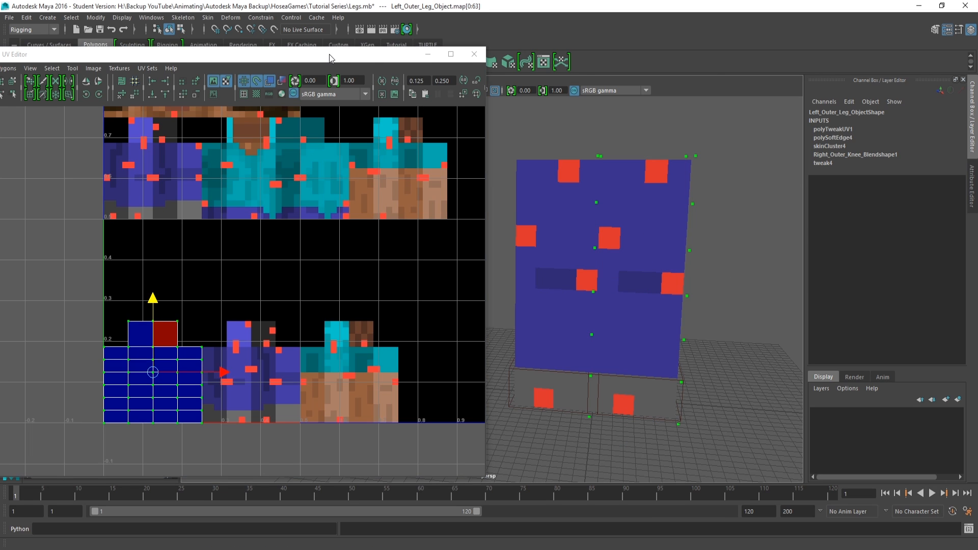
- Move the whole UV shell of Left_Leg_Object onto the blue left leg texture at U 0.25 to 0.5, V 0 to 0.25
{"action": "left_click_drag", "start_coordinate": [329, 54], "coordinate": [617, 51]}
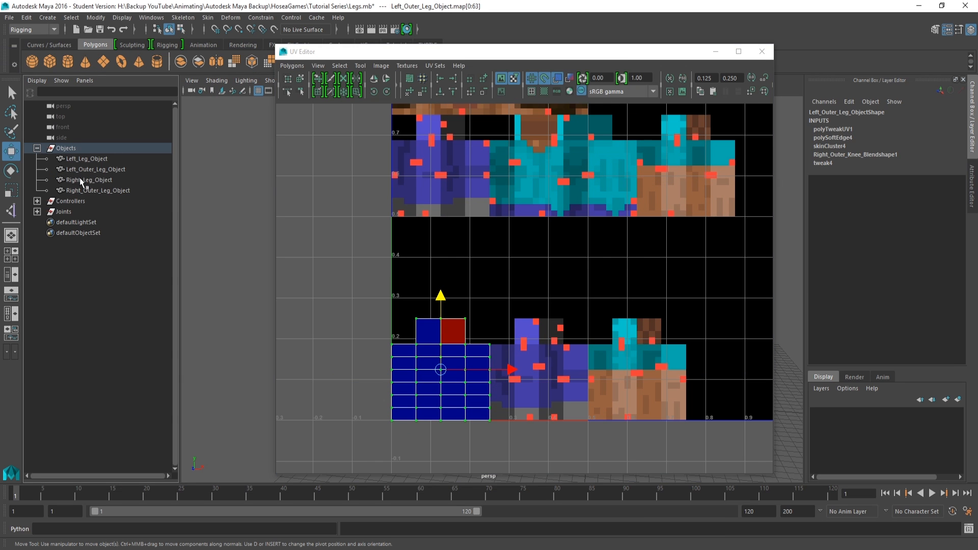
{"action": "left_click", "coordinate": [99, 160]}
{"action": "left_click_drag", "start_coordinate": [473, 53], "coordinate": [165, 79]}
{"action": "right_click_drag", "start_coordinate": [127, 209], "coordinate": [57, 214]}
{"action": "left_click_drag", "start_coordinate": [46, 220], "coordinate": [213, 140]}
{"action": "left_click_drag", "start_coordinate": [133, 192], "coordinate": [230, 395]}
{"action": "right_click_drag", "start_coordinate": [624, 236], "coordinate": [675, 214]}
{"action": "left_click", "coordinate": [737, 214]}
- Close the UV Editor and collapse the Objects group
{"action": "left_click_drag", "start_coordinate": [694, 219], "coordinate": [667, 228], "text": "alt"}
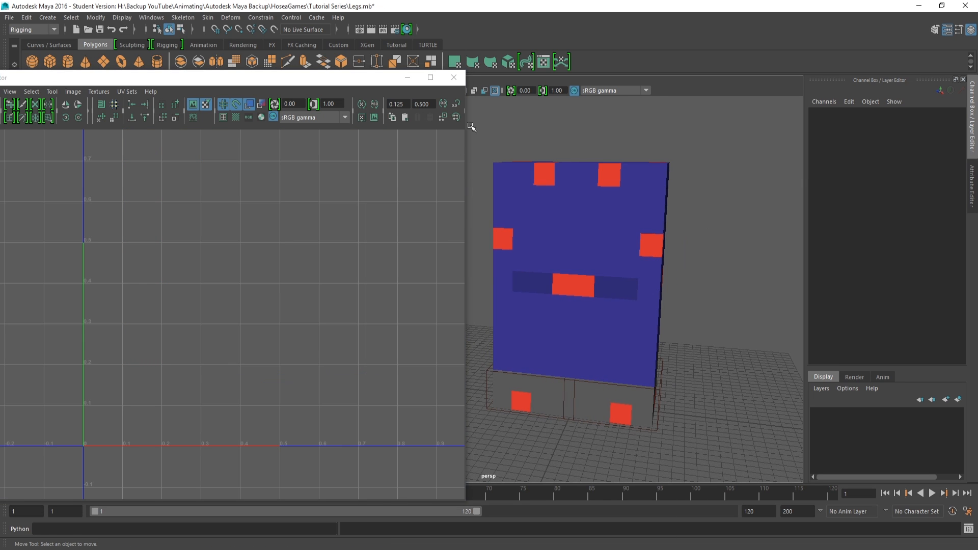
{"action": "left_click", "coordinate": [453, 78]}
{"action": "left_click_drag", "start_coordinate": [527, 149], "coordinate": [623, 260], "text": "alt"}
{"action": "middle_click_drag", "start_coordinate": [596, 260], "coordinate": [528, 280], "text": "alt"}
{"action": "left_click_drag", "start_coordinate": [525, 274], "coordinate": [552, 240], "text": "alt"}
{"action": "left_click", "coordinate": [37, 148]}
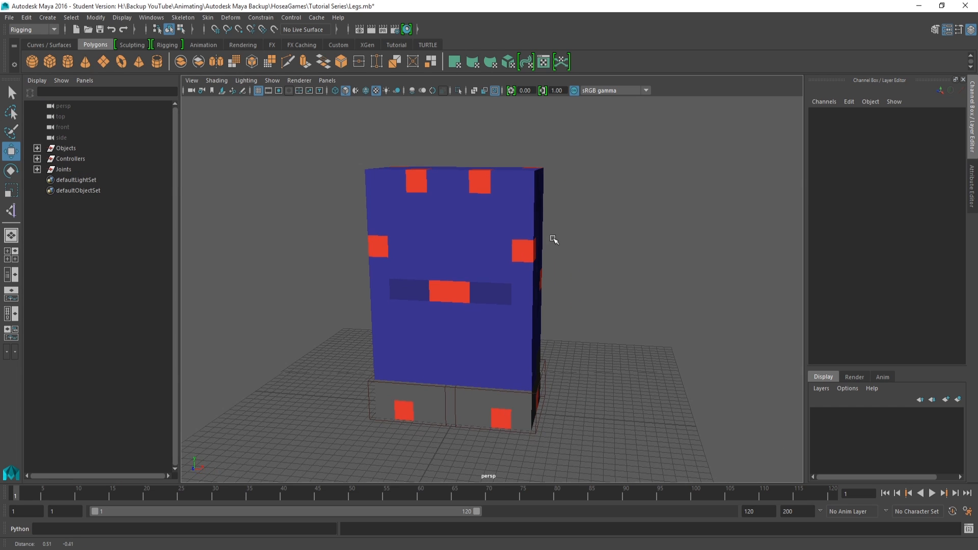
- Save the Legs.mb scene with the remapped left leg textures
{"action": "key", "text": "q"}
{"action": "key", "text": "ctrl+s"}
{"action": "left_click", "coordinate": [473, 288]}
- Test the left and right leg controllers with the Move tool, undoing each change
{"action": "left_click_drag", "start_coordinate": [510, 300], "coordinate": [481, 359], "text": "alt"}
{"action": "key", "text": "w"}
{"action": "left_click", "coordinate": [562, 396]}
{"action": "key", "text": "ctrl+z"}
{"action": "left_click_drag", "start_coordinate": [536, 328], "coordinate": [542, 361], "text": "alt"}
{"action": "left_click", "coordinate": [359, 423]}
{"action": "key", "text": "ctrl+z"}
{"action": "left_click_drag", "start_coordinate": [690, 323], "coordinate": [542, 330], "text": "alt"}
{"action": "middle_click_drag", "start_coordinate": [541, 330], "coordinate": [542, 315], "text": "alt"}
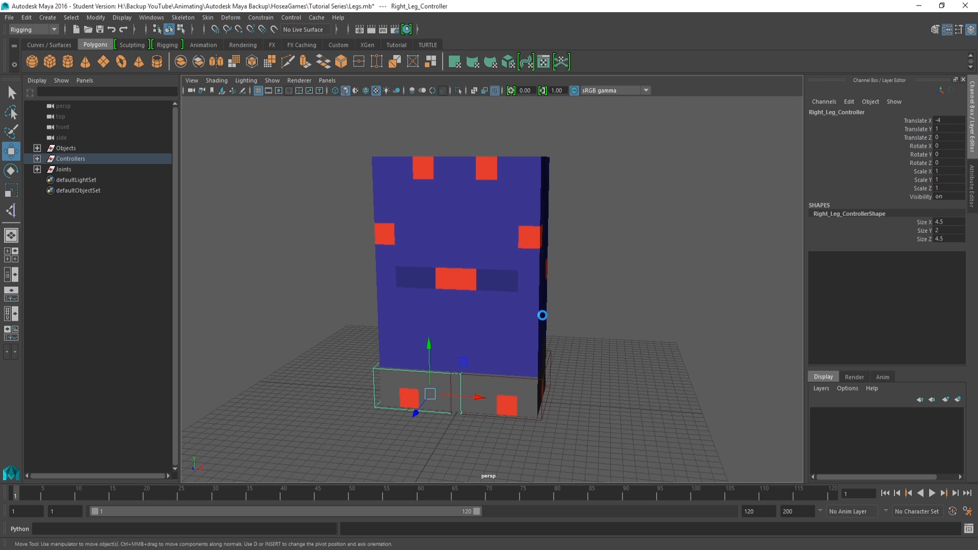
- Save the Legs.mb scene again
{"action": "key", "text": "ctrl+s"}
{"action": "left_click", "coordinate": [466, 288]}
- Switch to OneNote and review the Part 1: Legs checklist and the rigging series episode list
{"action": "key", "text": "alt+Tab"}
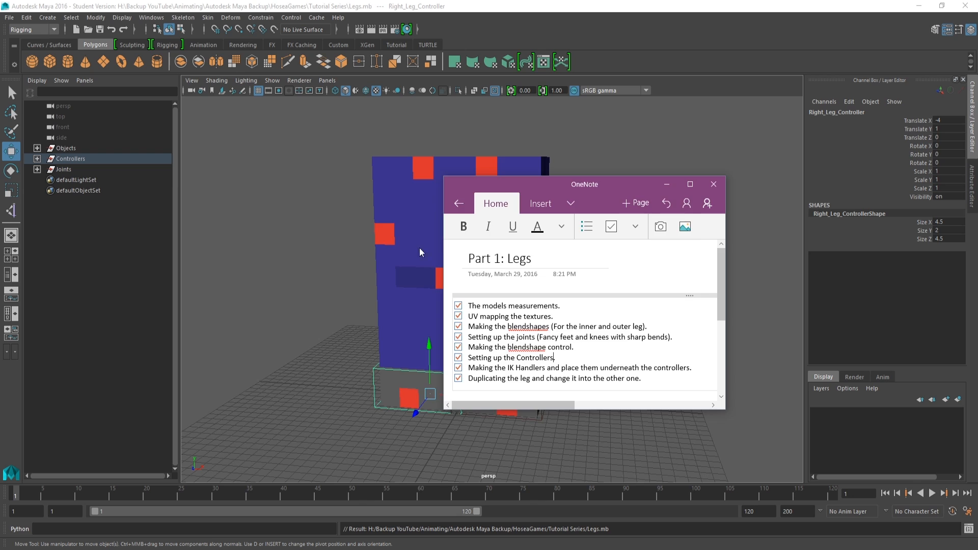
{"action": "left_click_drag", "start_coordinate": [437, 248], "coordinate": [357, 247]}
{"action": "left_click", "coordinate": [418, 312]}
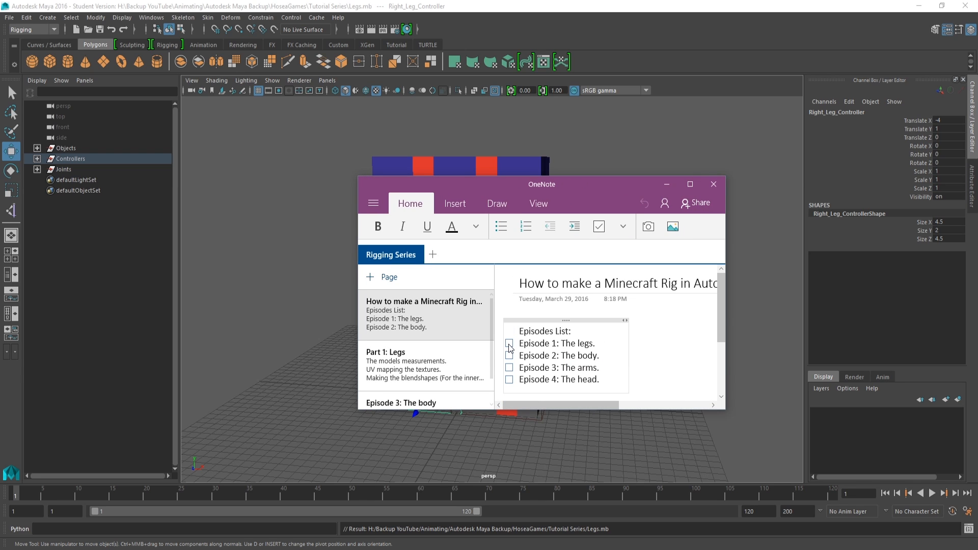
{"action": "left_click_drag", "start_coordinate": [534, 183], "coordinate": [977, 204]}
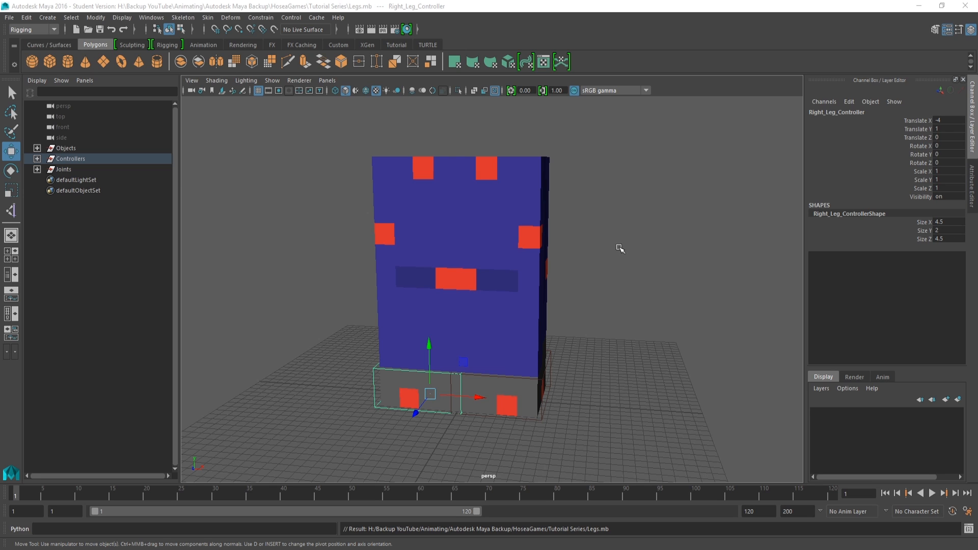
{"action": "left_click_drag", "start_coordinate": [607, 268], "coordinate": [600, 266], "text": "alt"}
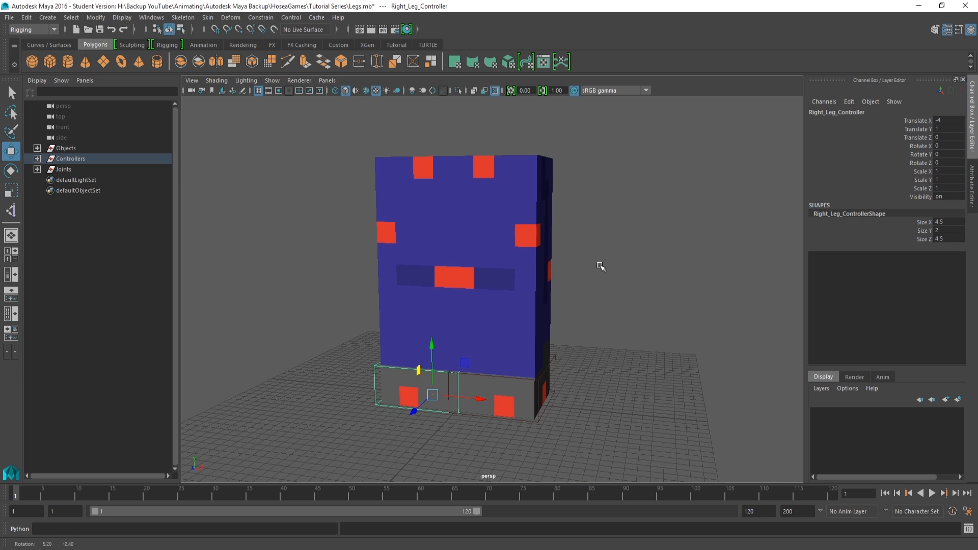